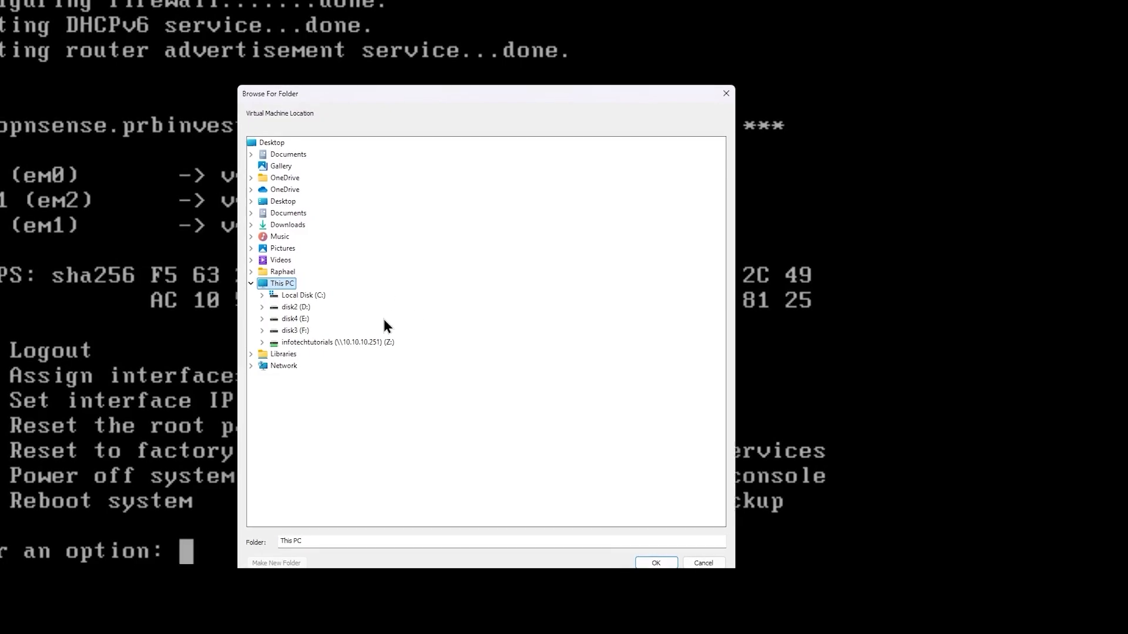
- Create a new opnsense-tor folder under D:\linux_vms and use it as the VM location
double_click(303, 311)
double_click(308, 321)
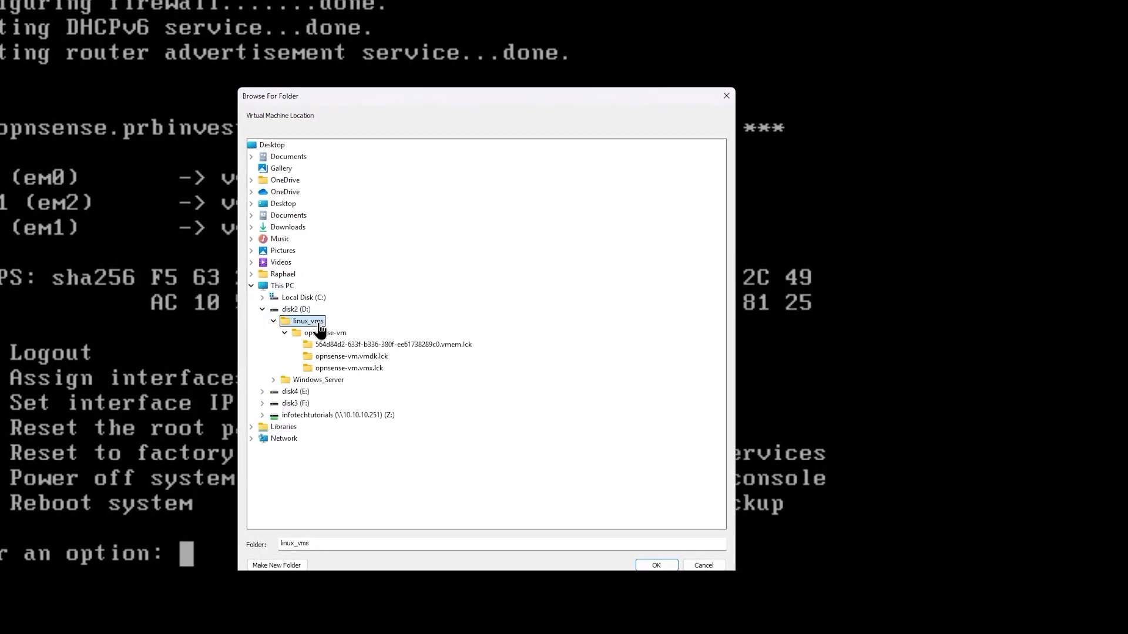
left_click(276, 563)
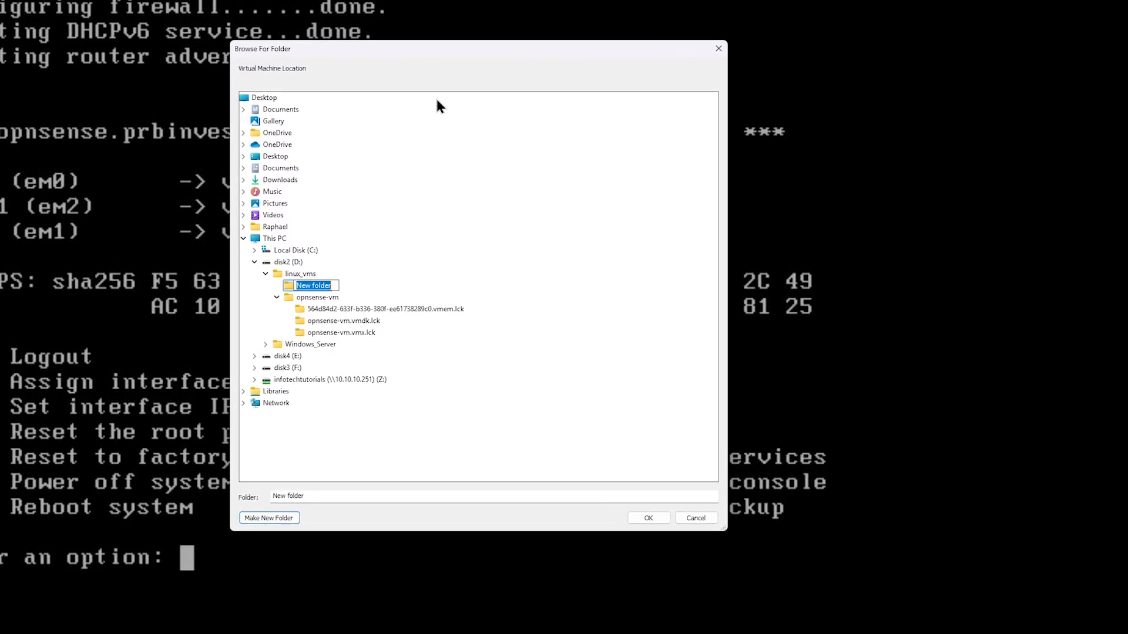
type("opnsense-tor")
key("Return")
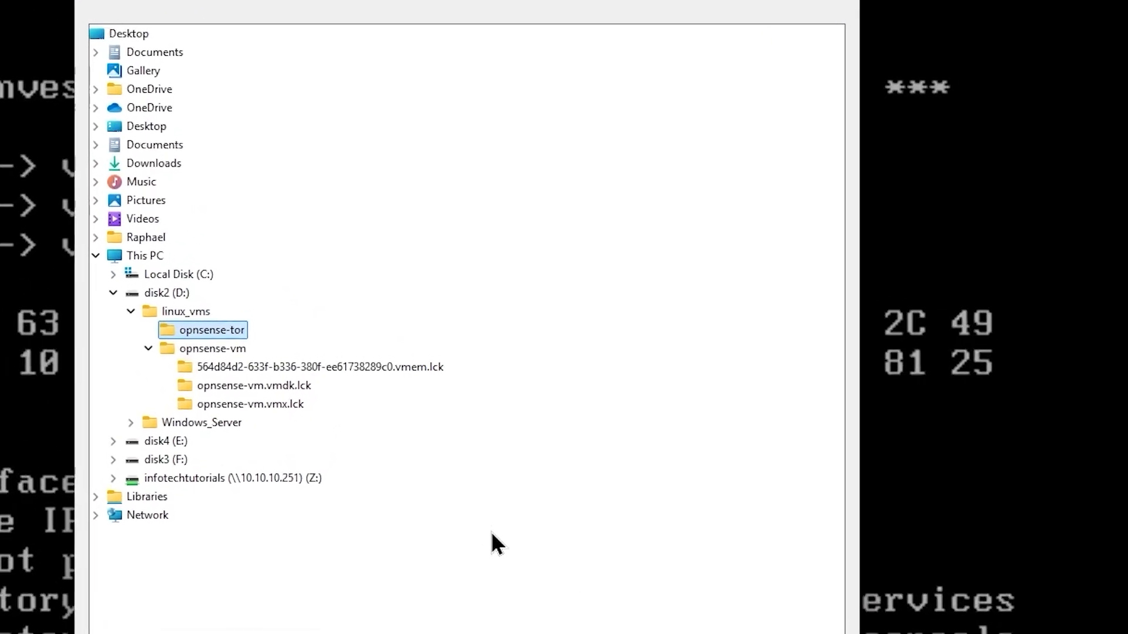
left_click(732, 631)
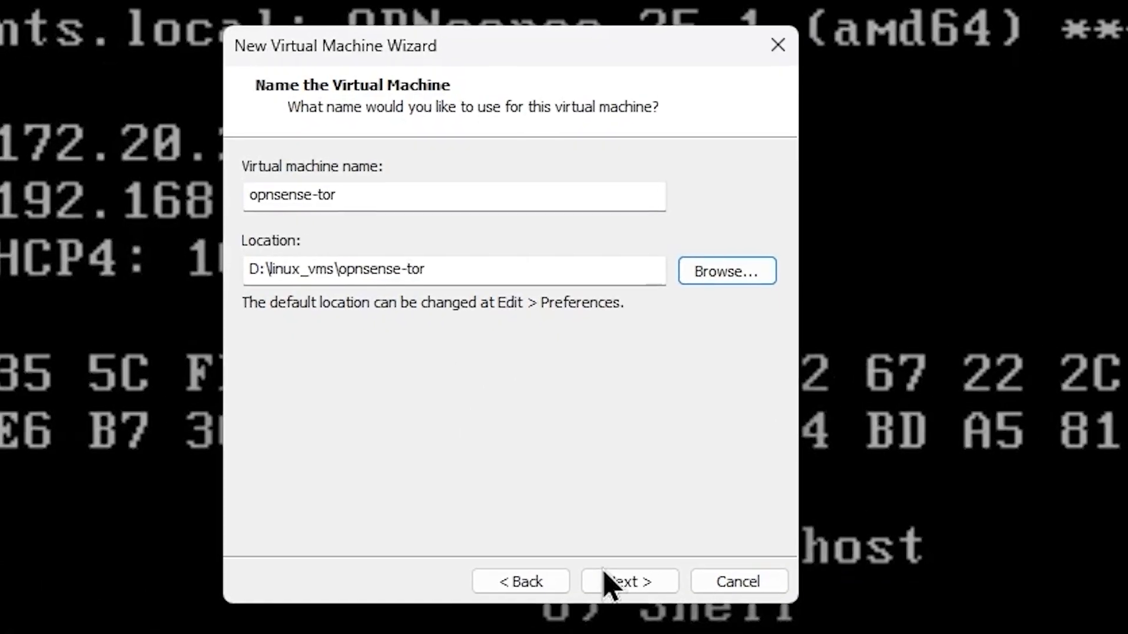
- Keep the 20 GB disk, stored as a single file, and reach the summary
left_click(629, 581)
left_click(386, 331)
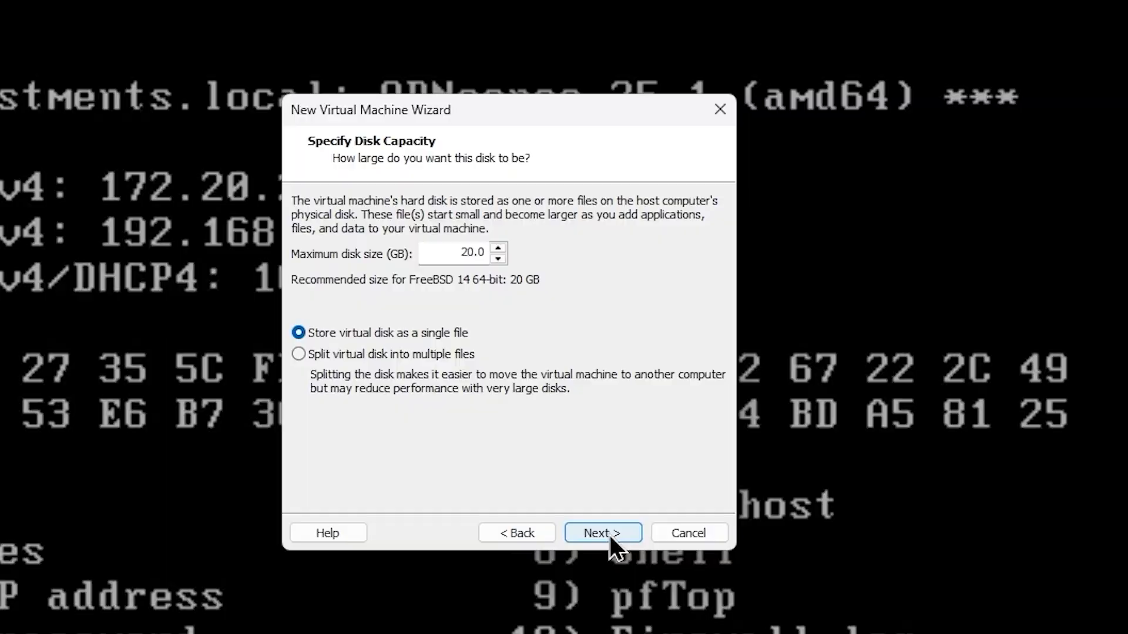
left_click(611, 541)
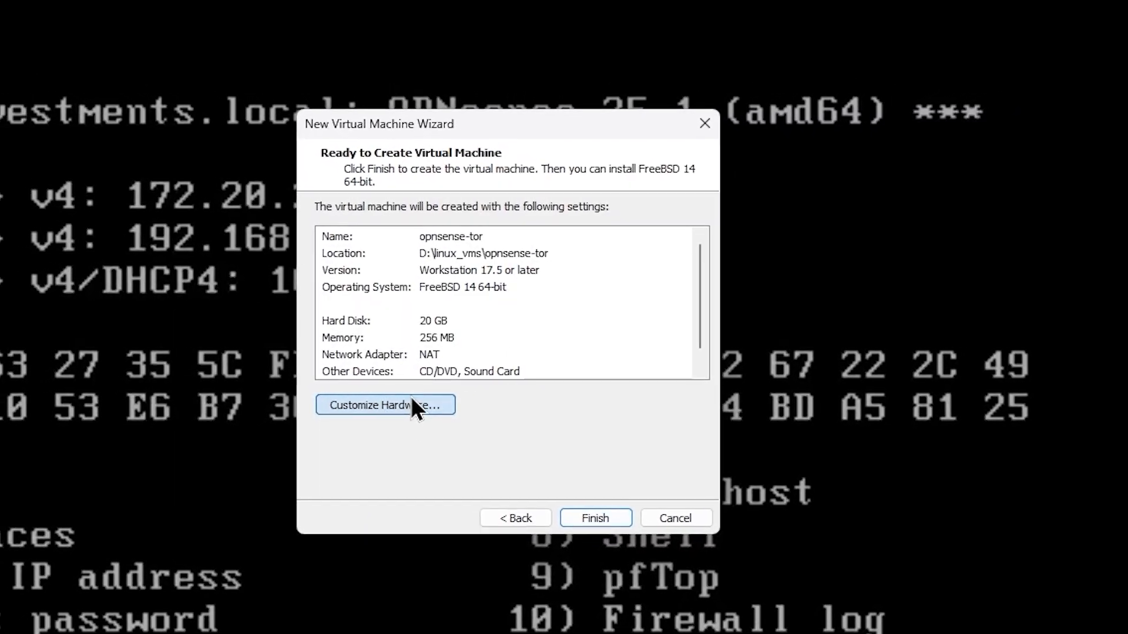
- Give the VM 2 GB of memory and 2 processors
left_click(417, 400)
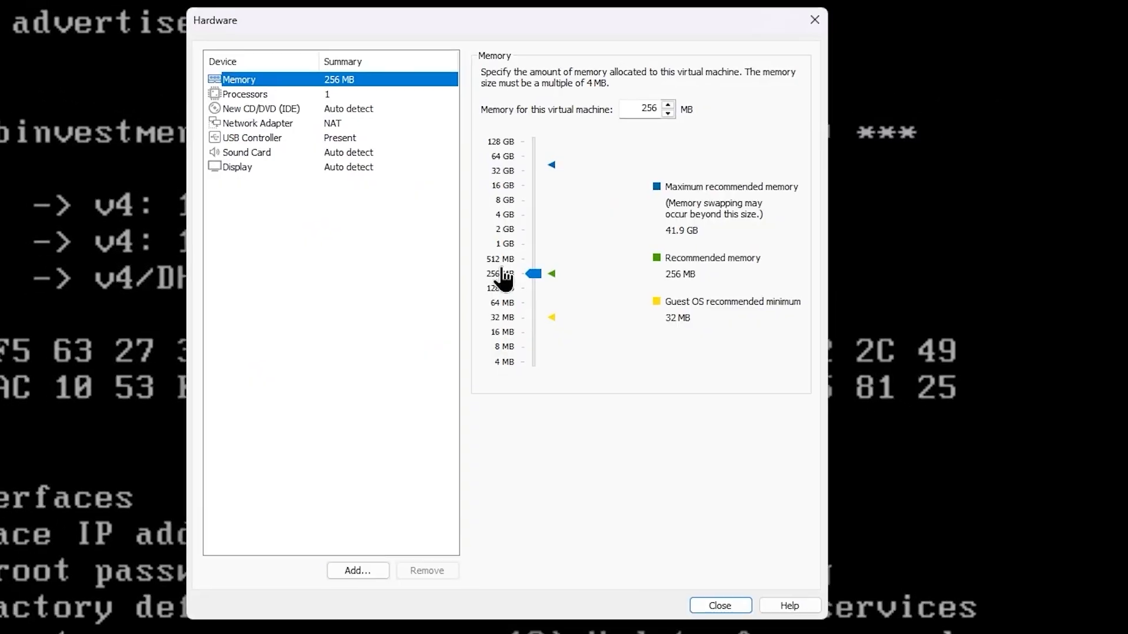
left_click(509, 221)
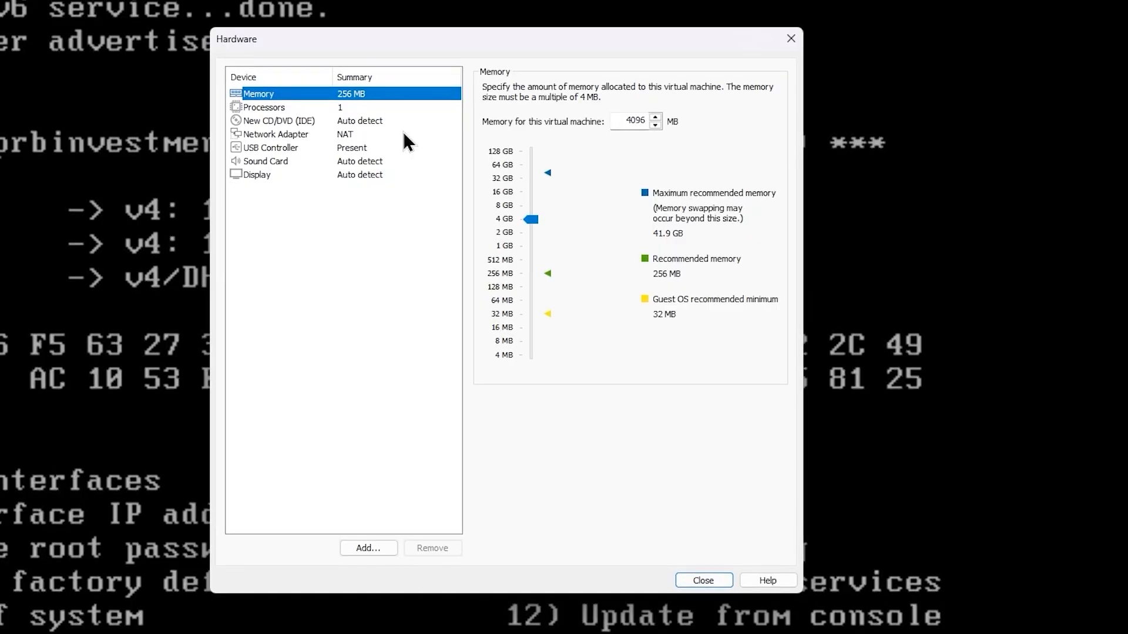
left_click(350, 107)
left_click(412, 95)
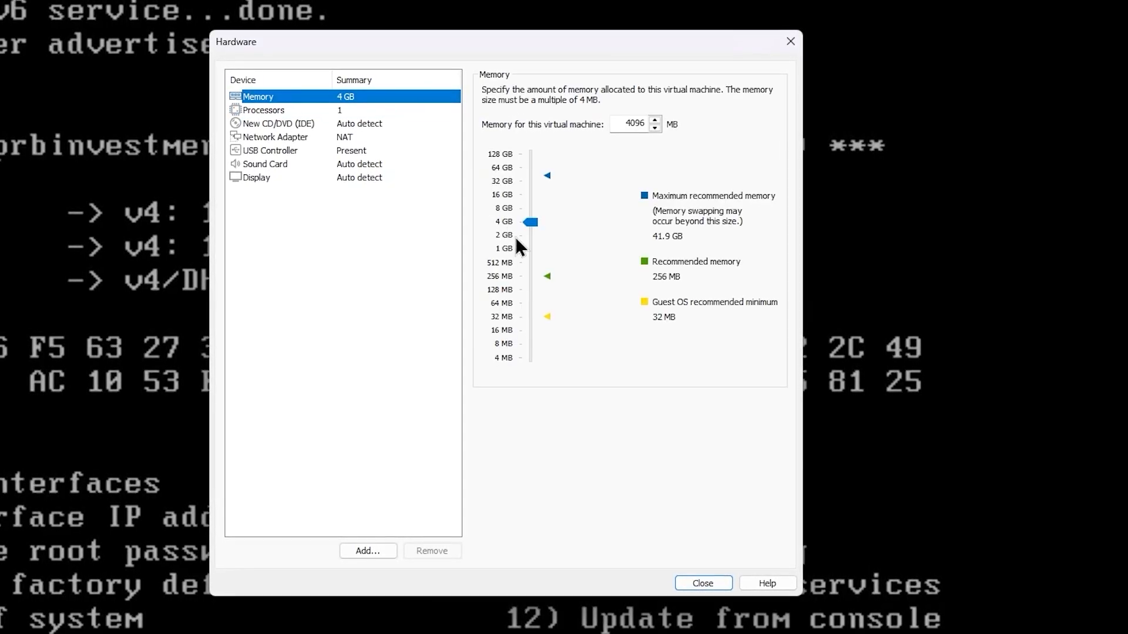
left_click(360, 111)
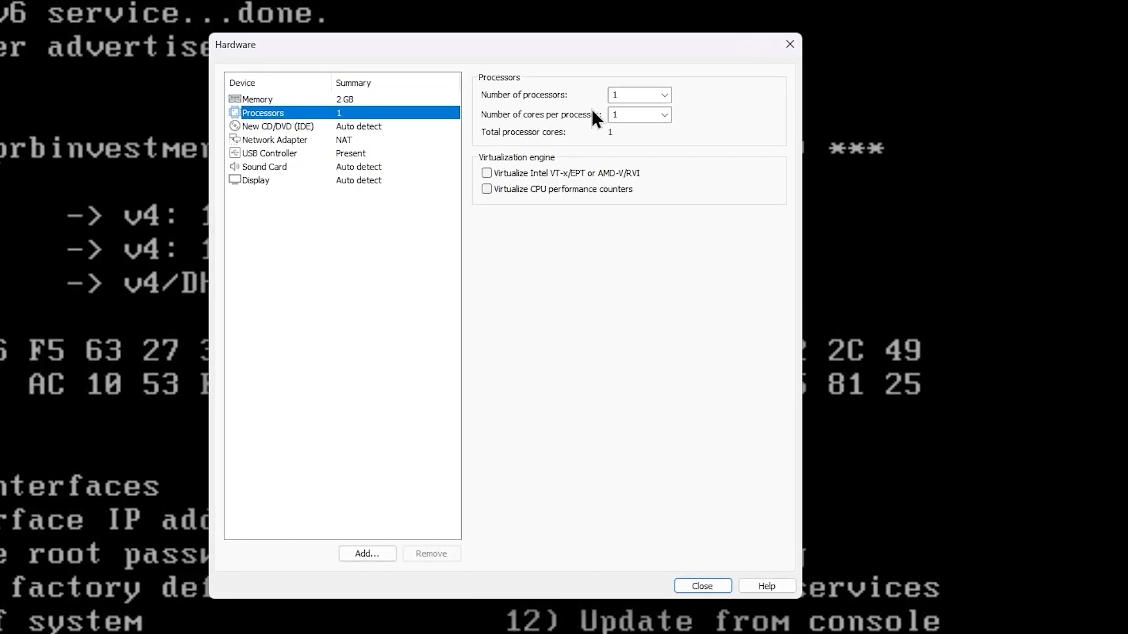
left_click(664, 92)
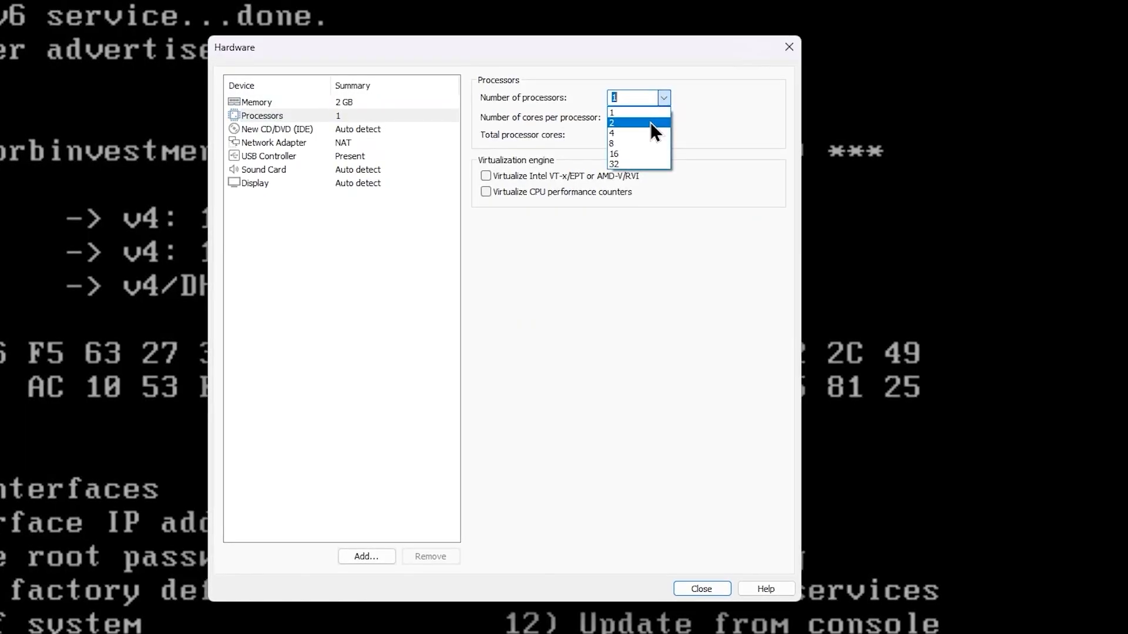
left_click(650, 123)
- Attach the OPNsense 24.7 installer ISO to the CD/DVD drive
left_click(276, 130)
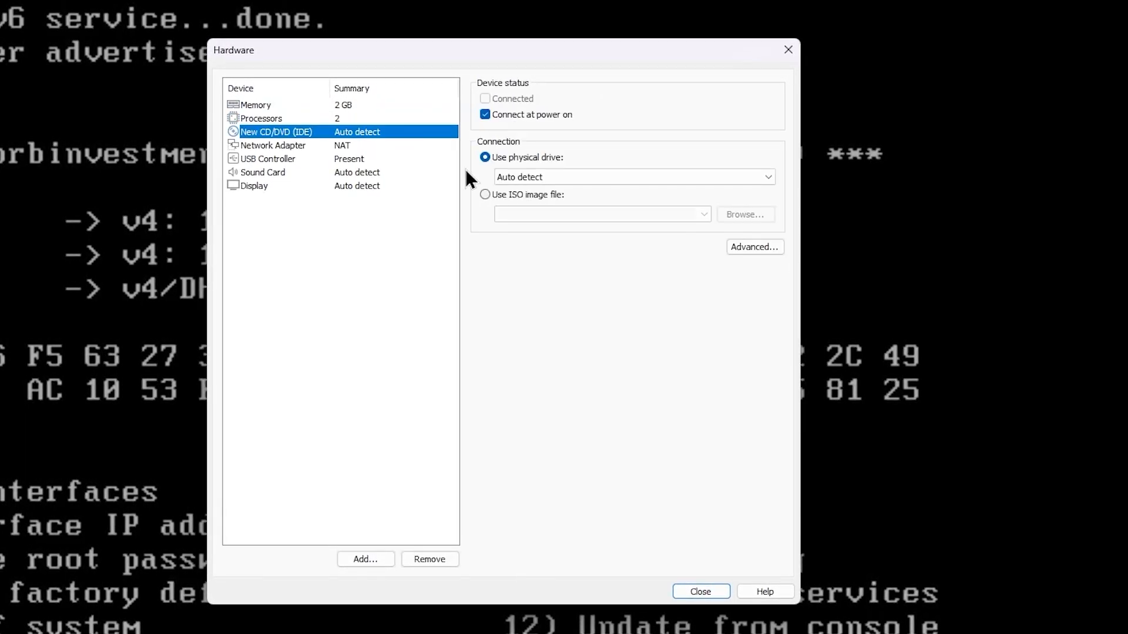
left_click(485, 193)
left_click(704, 213)
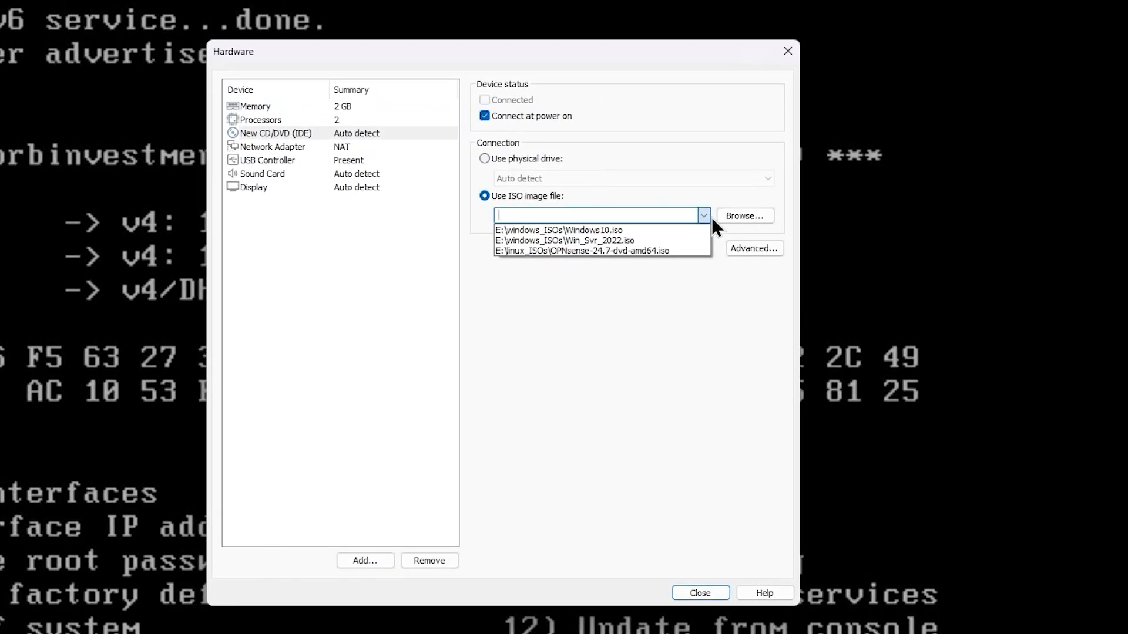
left_click(653, 252)
- Set the network adapter to Custom (VMnet0), finish creating the VM, and show its page
left_click(399, 150)
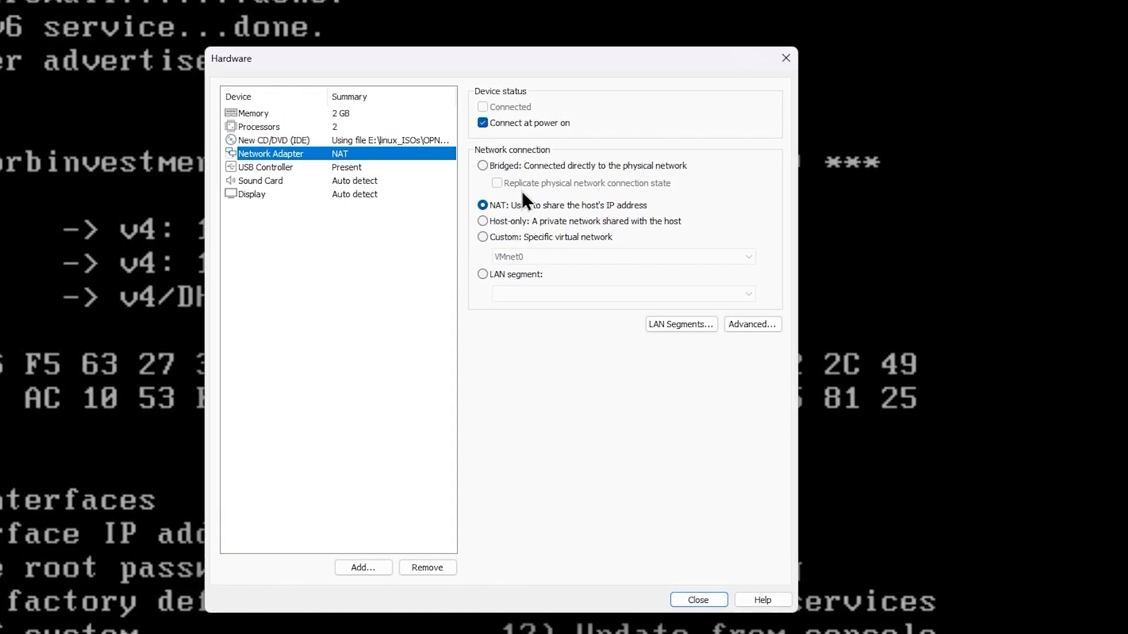
left_click(542, 236)
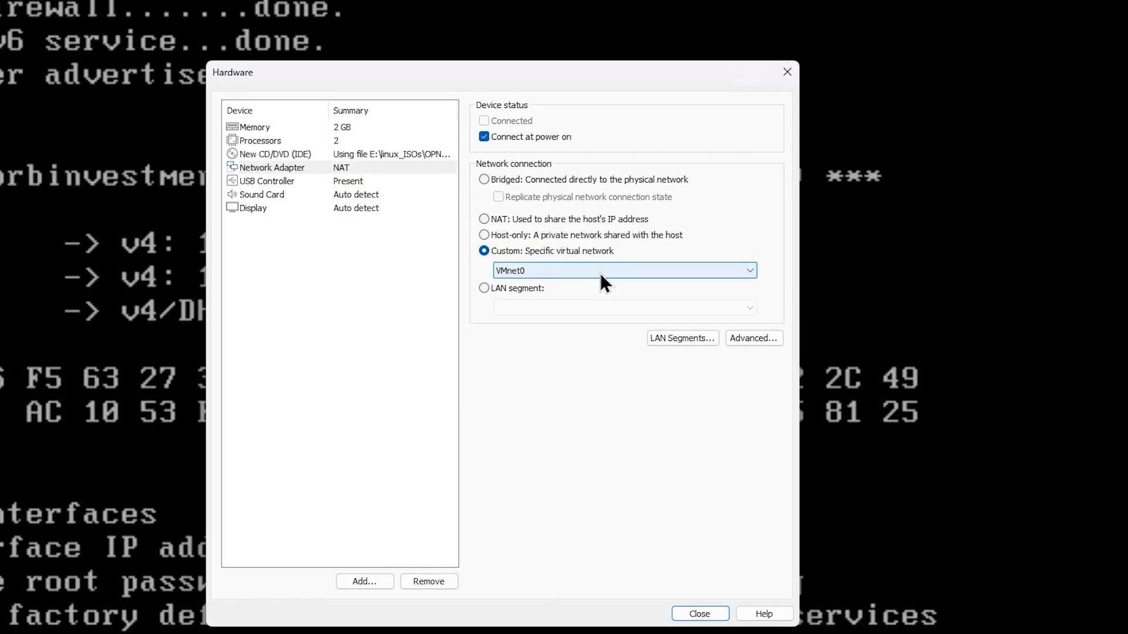
left_click(676, 565)
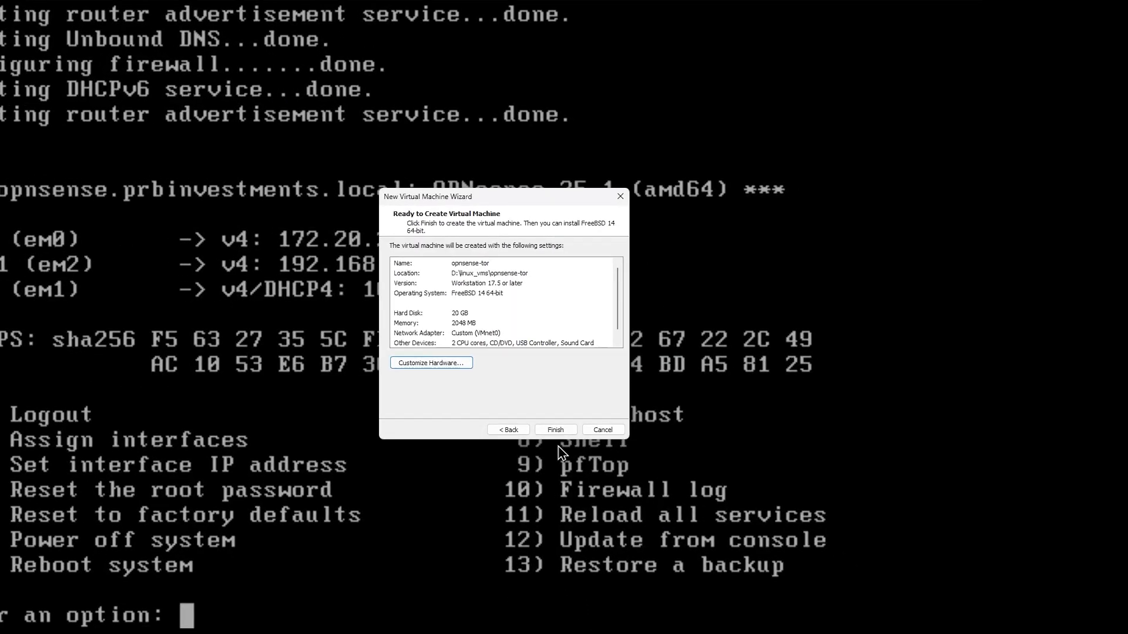
left_click(556, 460)
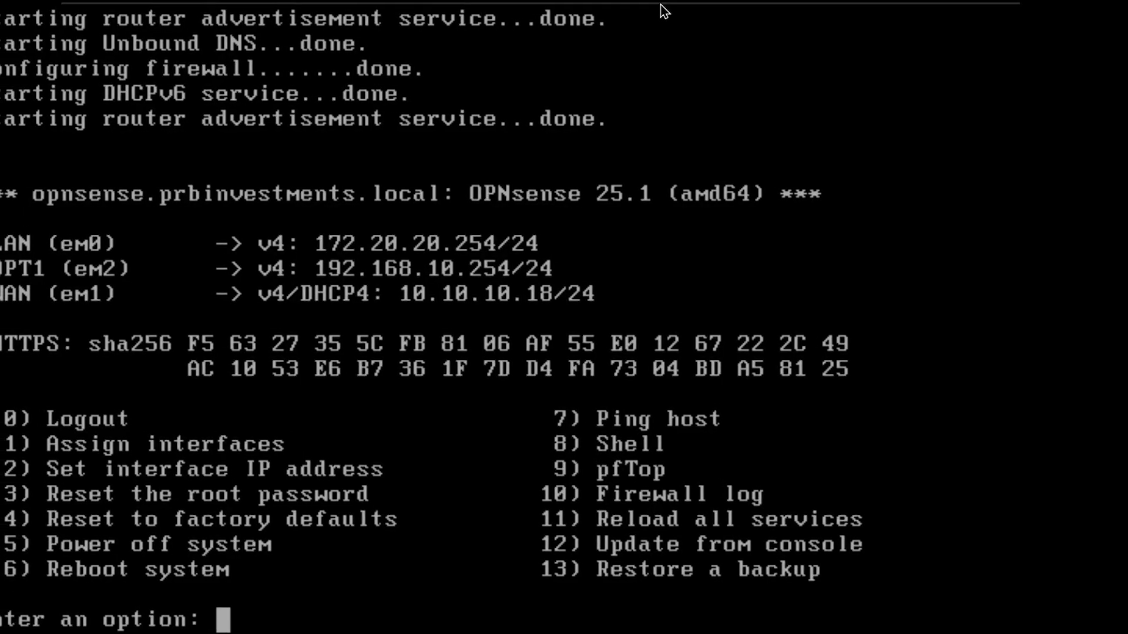
left_click(644, 7)
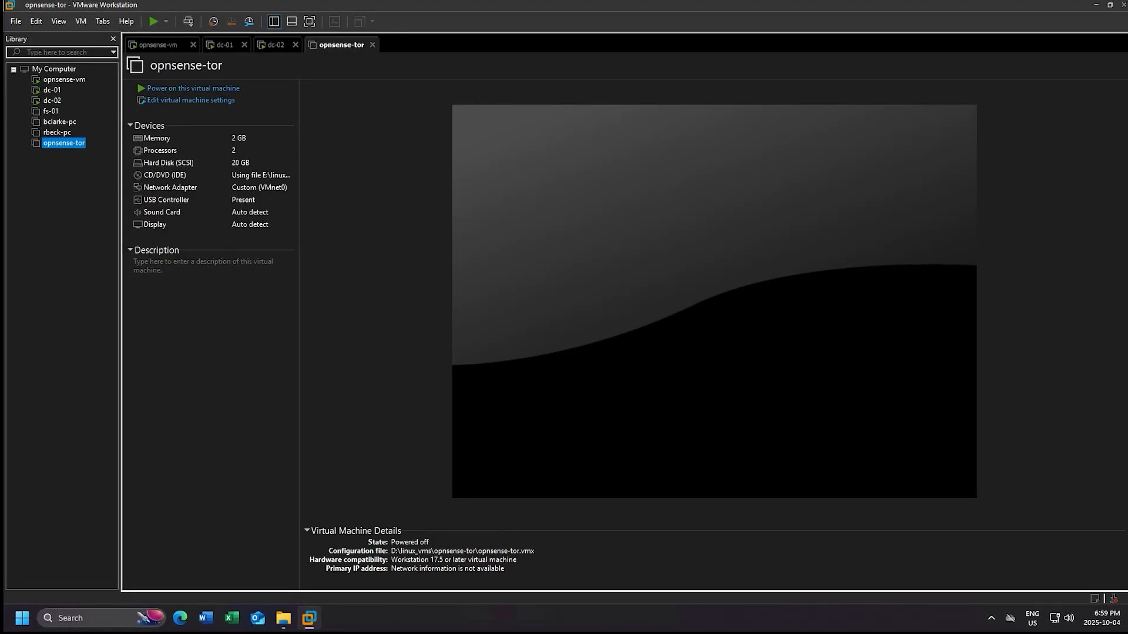
- Open the Virtual Network Editor, review VMnet10 and VMnet11, and grant administrator rights
left_click(37, 21)
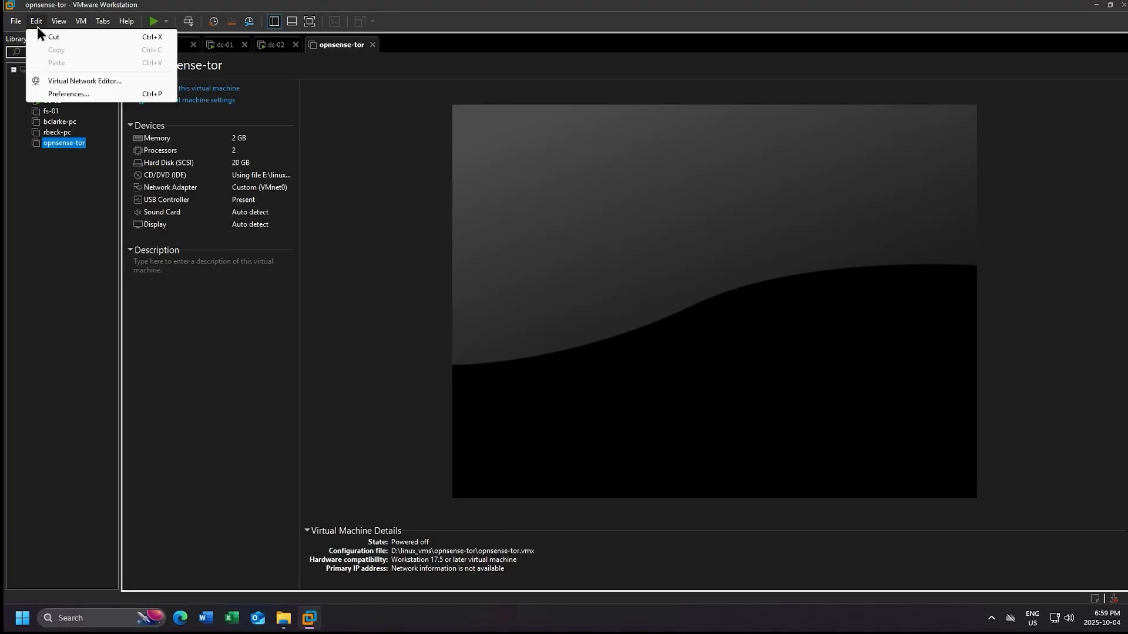
left_click(120, 82)
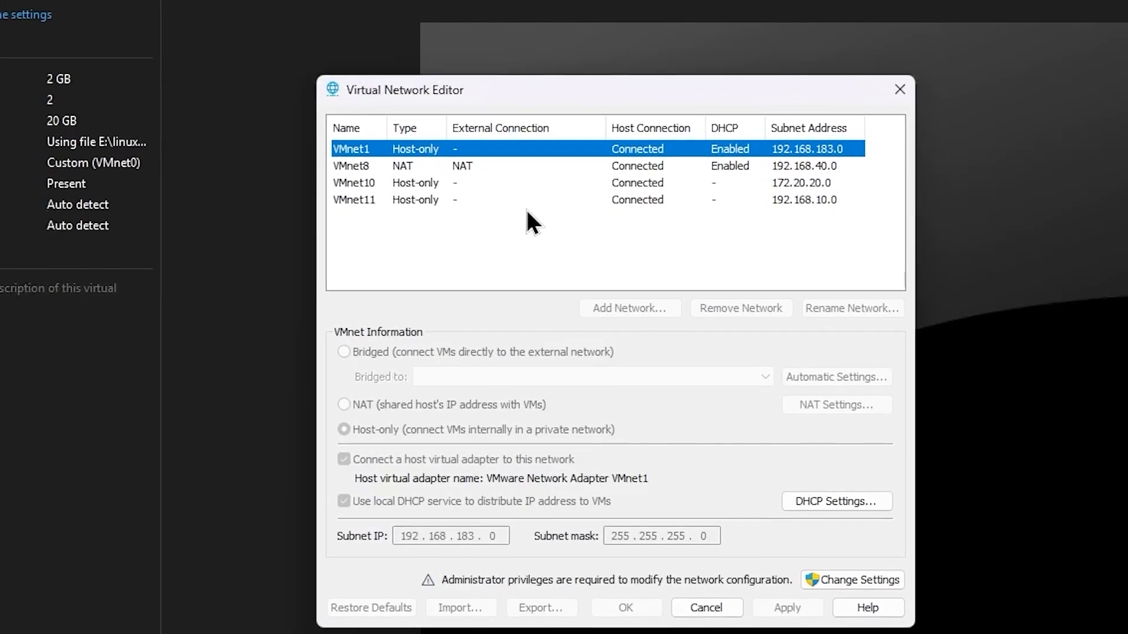
left_click(376, 183)
left_click(384, 197)
left_click(386, 189)
left_click(405, 202)
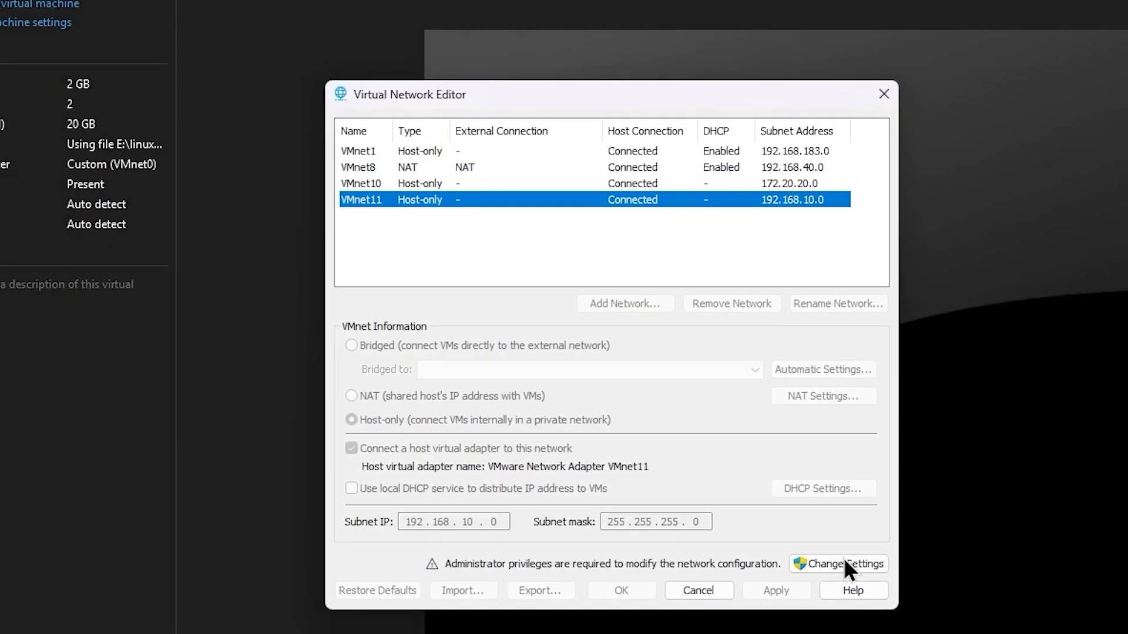
left_click(843, 559)
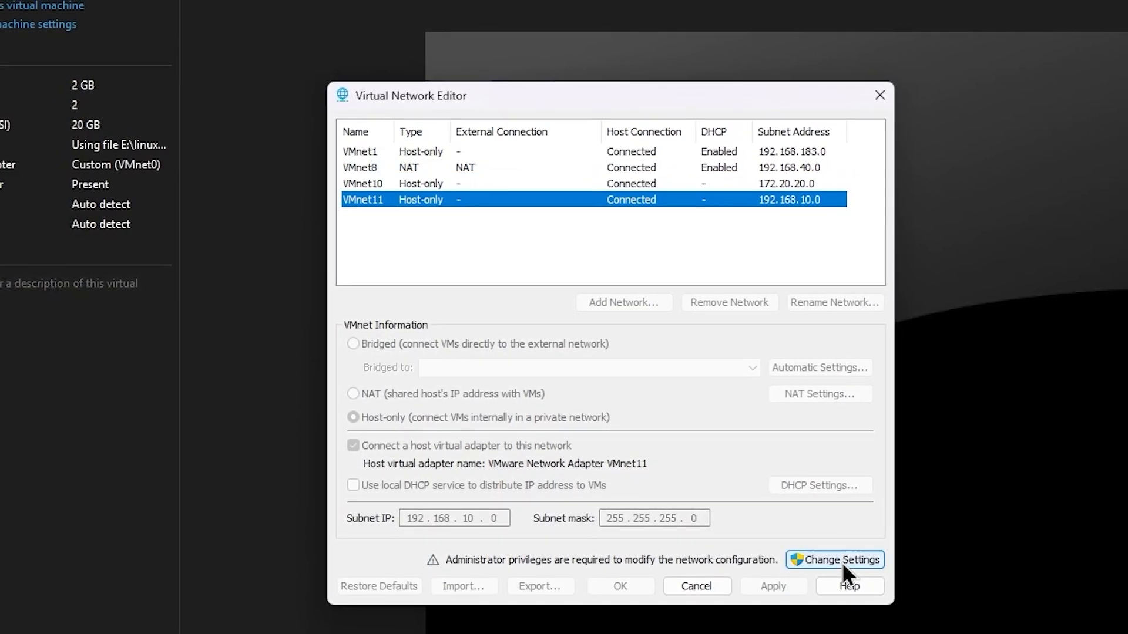
left_click(509, 520)
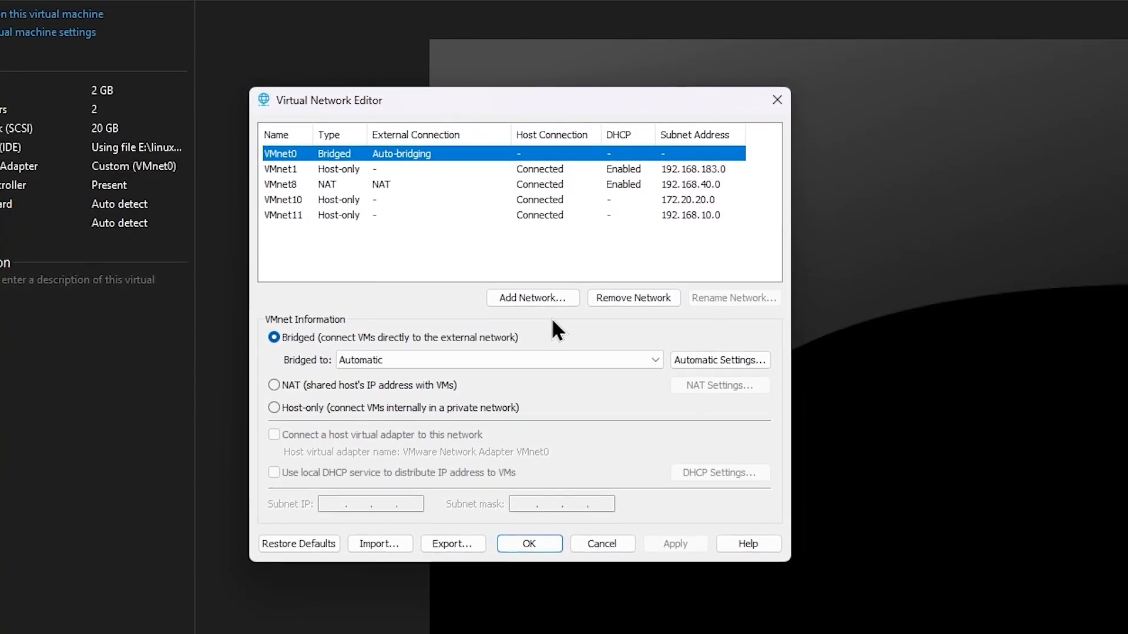
- Add network VMnet12 as host-only with local DHCP turned off
left_click(526, 299)
left_click(567, 327)
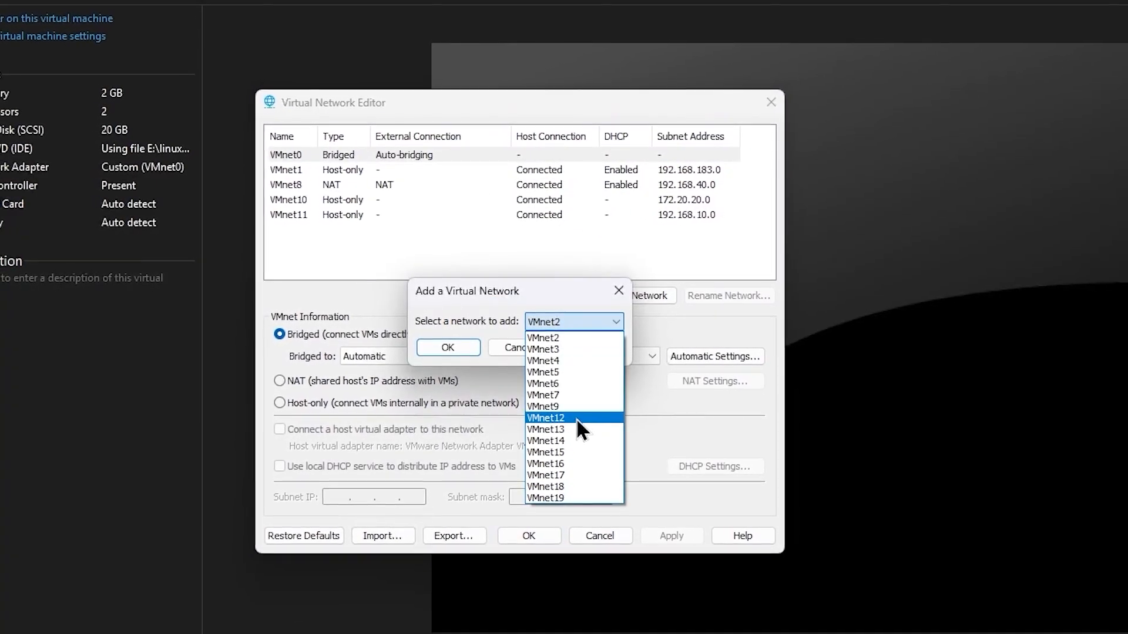
key("Escape")
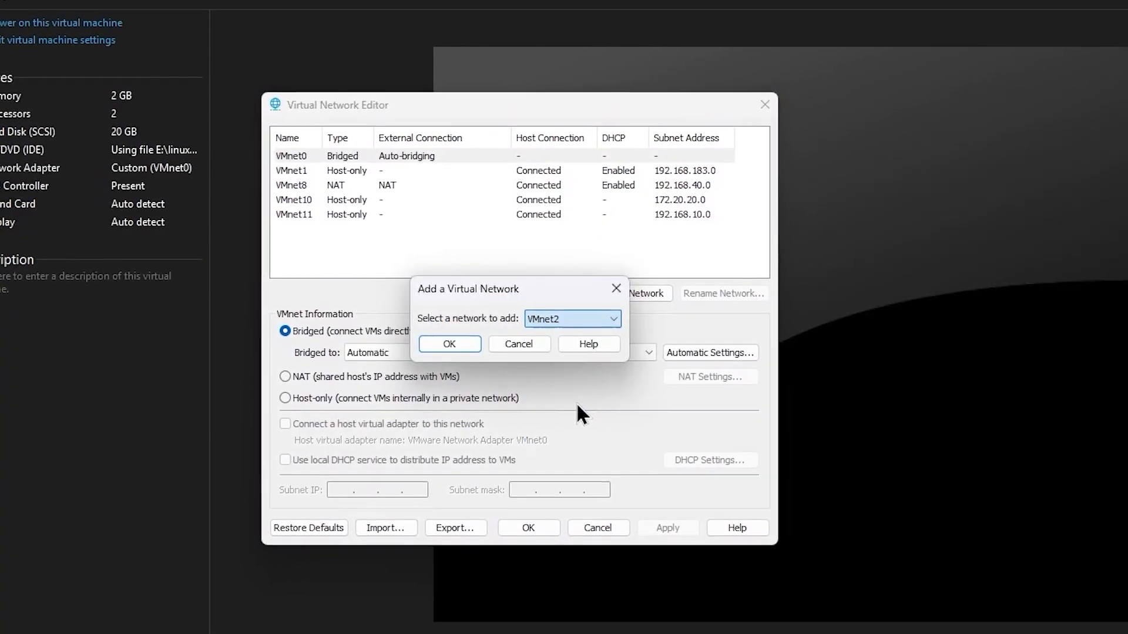
left_click(450, 341)
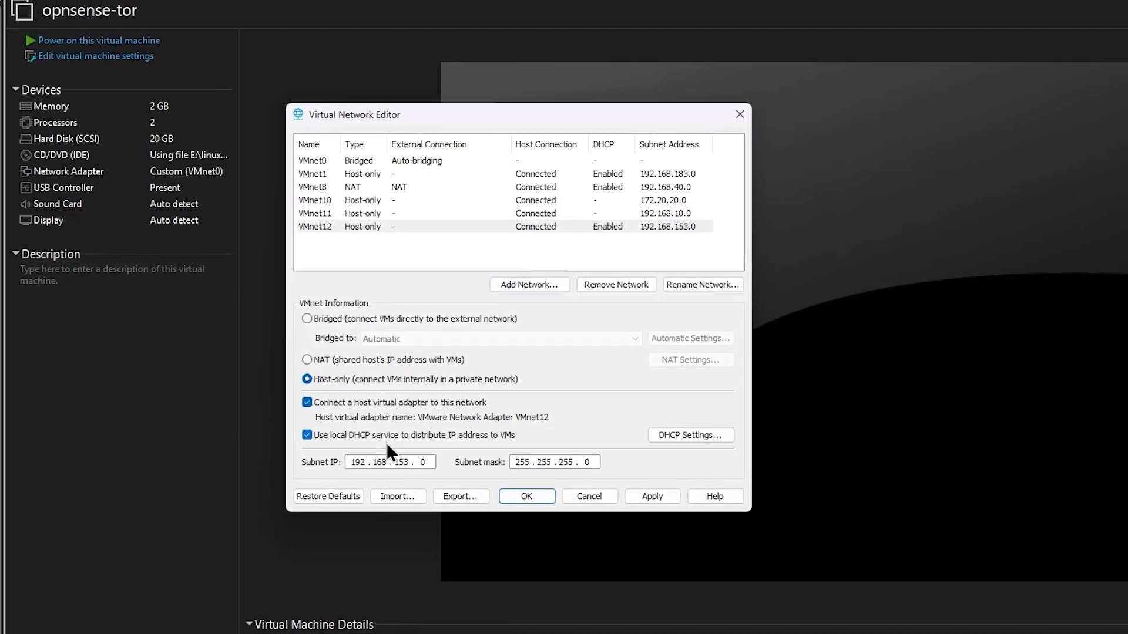
left_click(405, 435)
- Set VMnet12's subnet to 10.100.100.0 and apply the network changes
key("Tab")
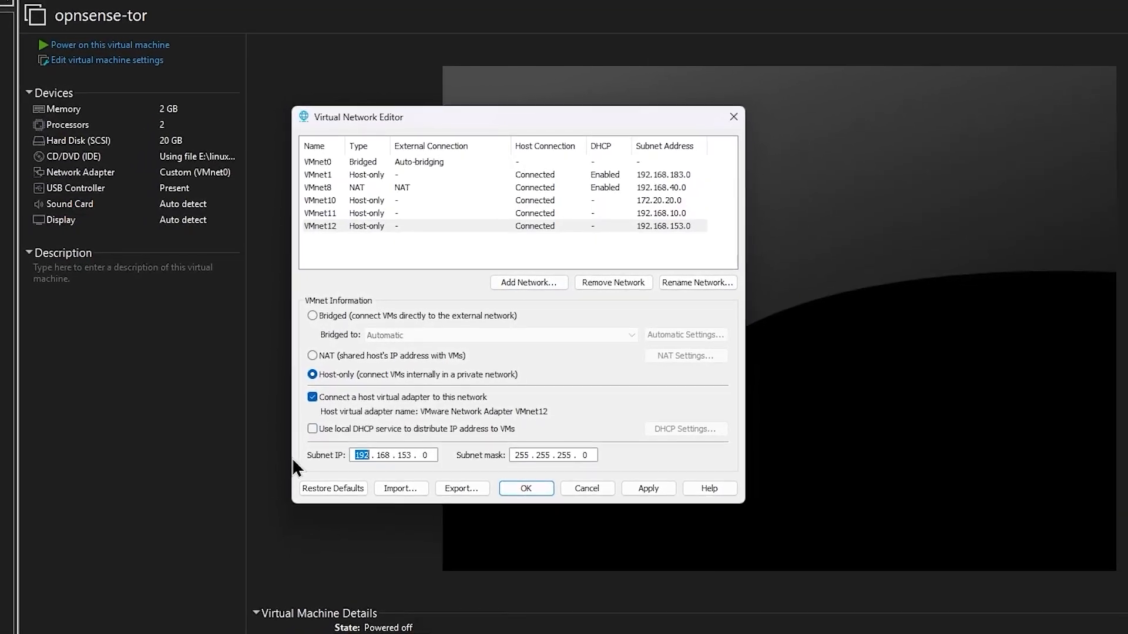
key("End")
key("Home")
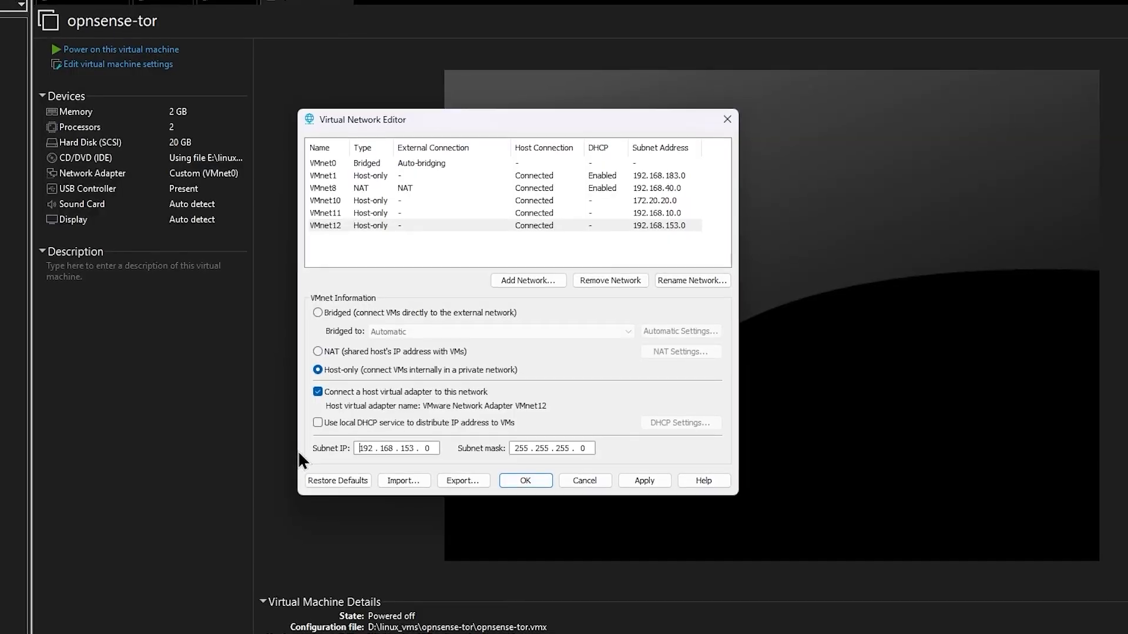
key("Delete")
key("Delete")
key("Delete")
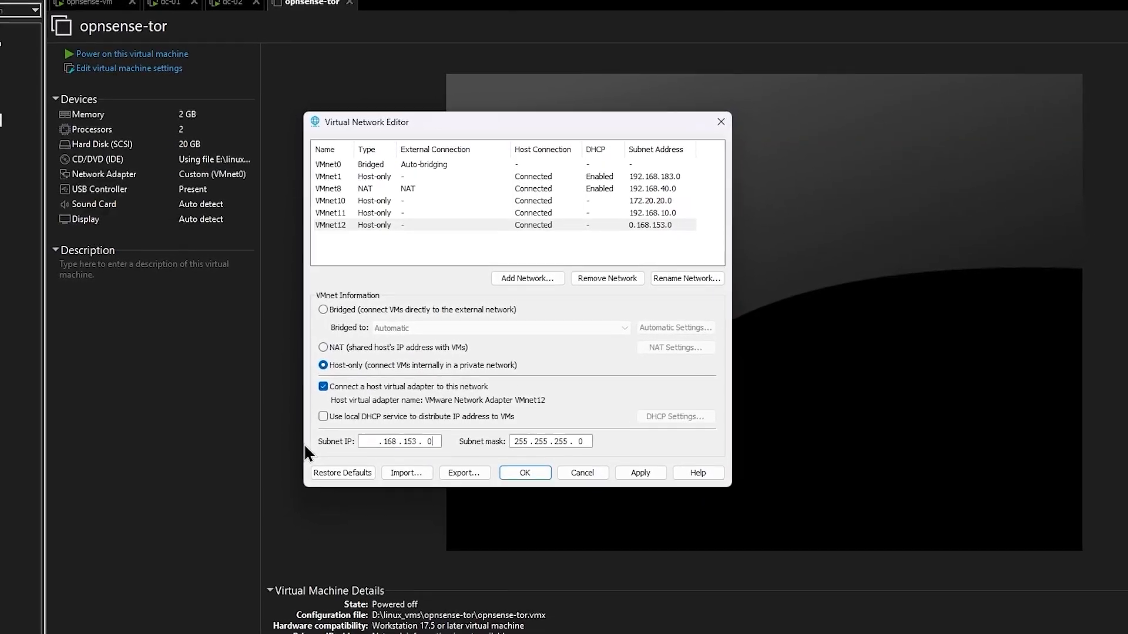
type("10 . 10")
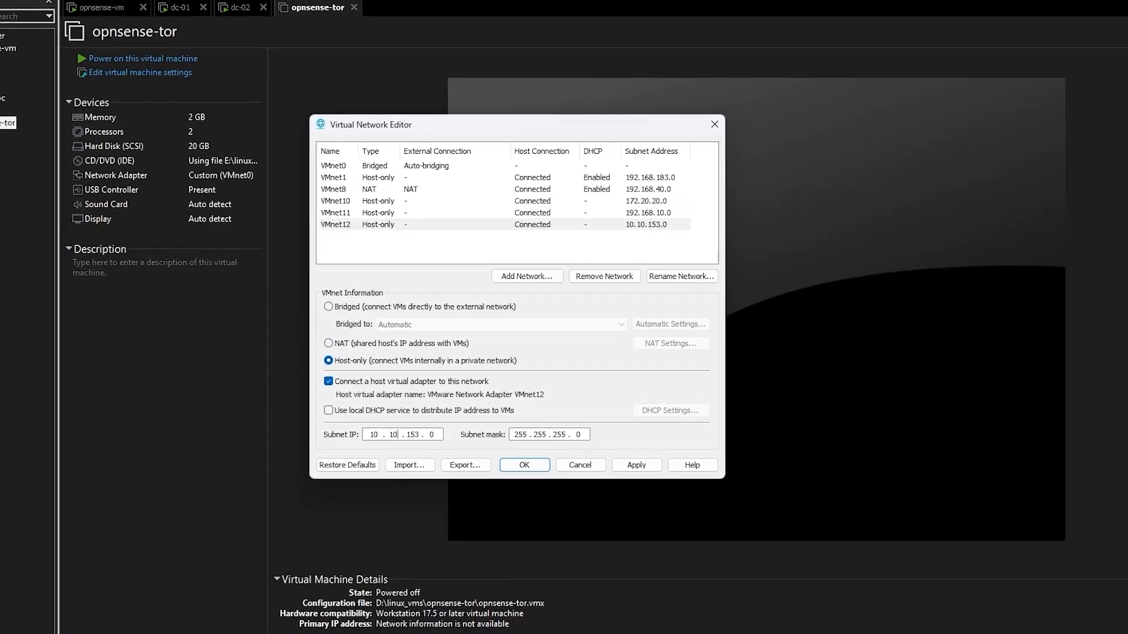
type("0 . 100")
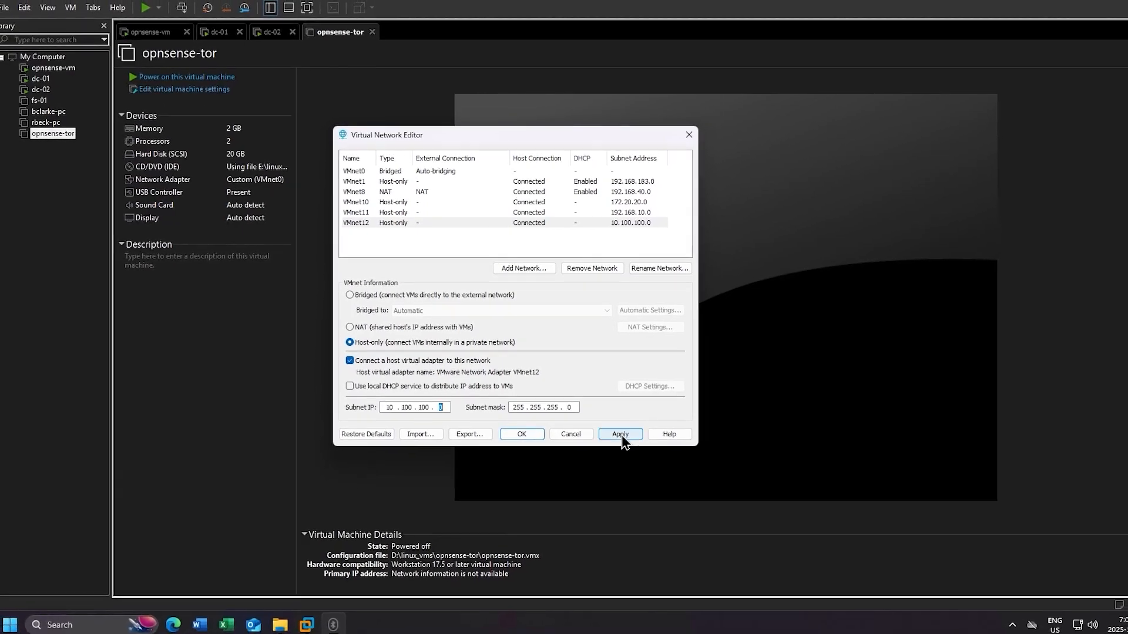
left_click(621, 434)
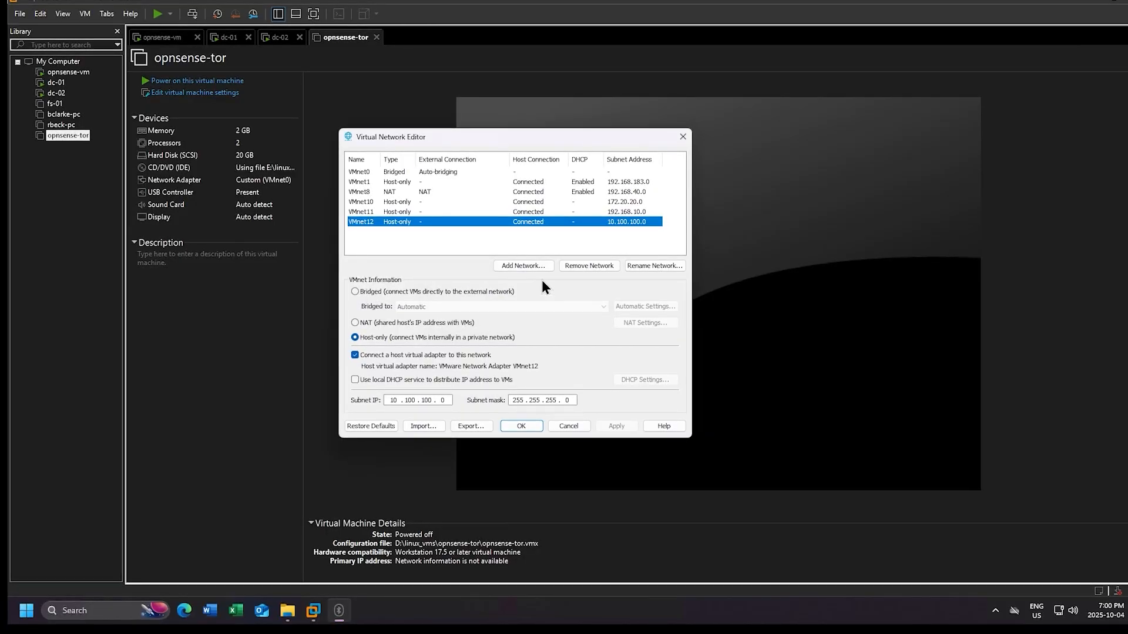
left_click(521, 426)
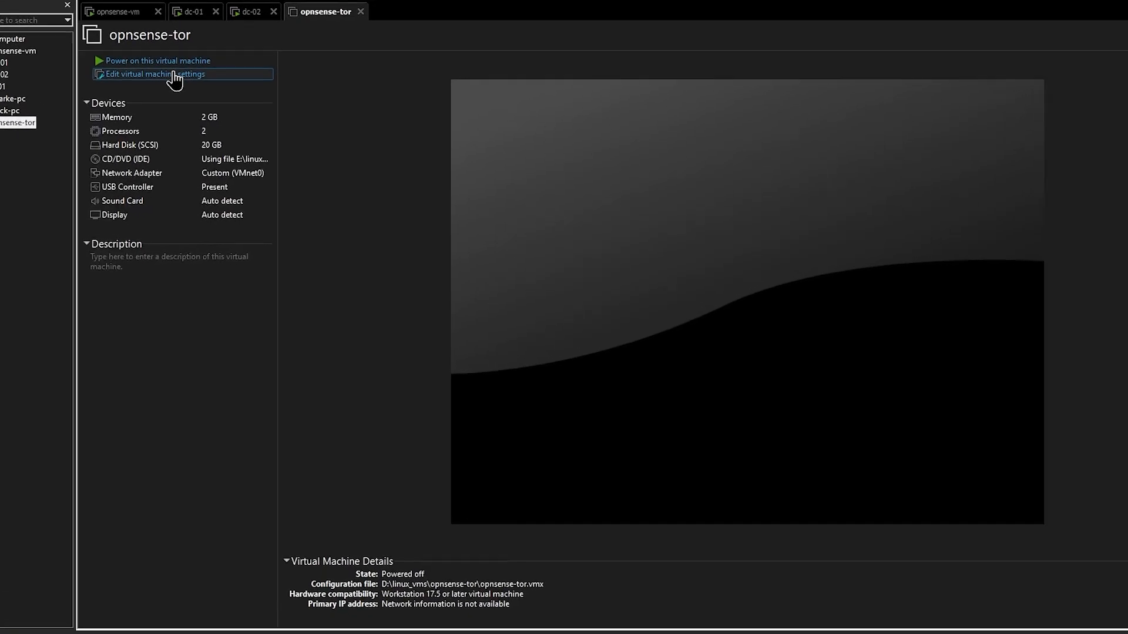
- Connect opnsense-tor's network adapter to Custom VMnet12
left_click(126, 53)
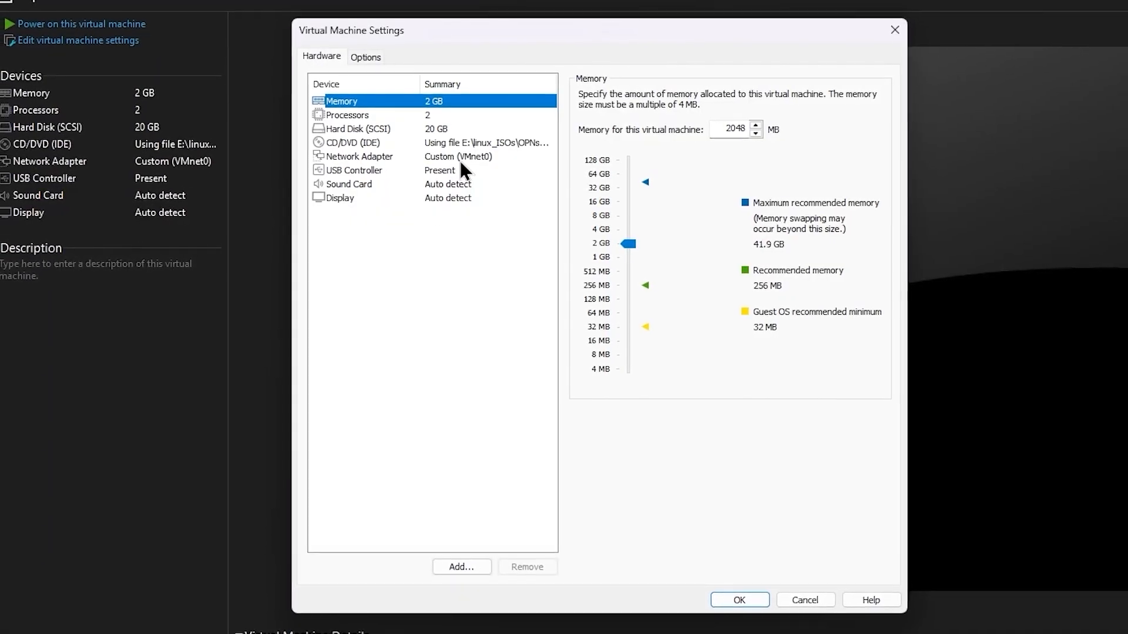
left_click(461, 158)
left_click(643, 247)
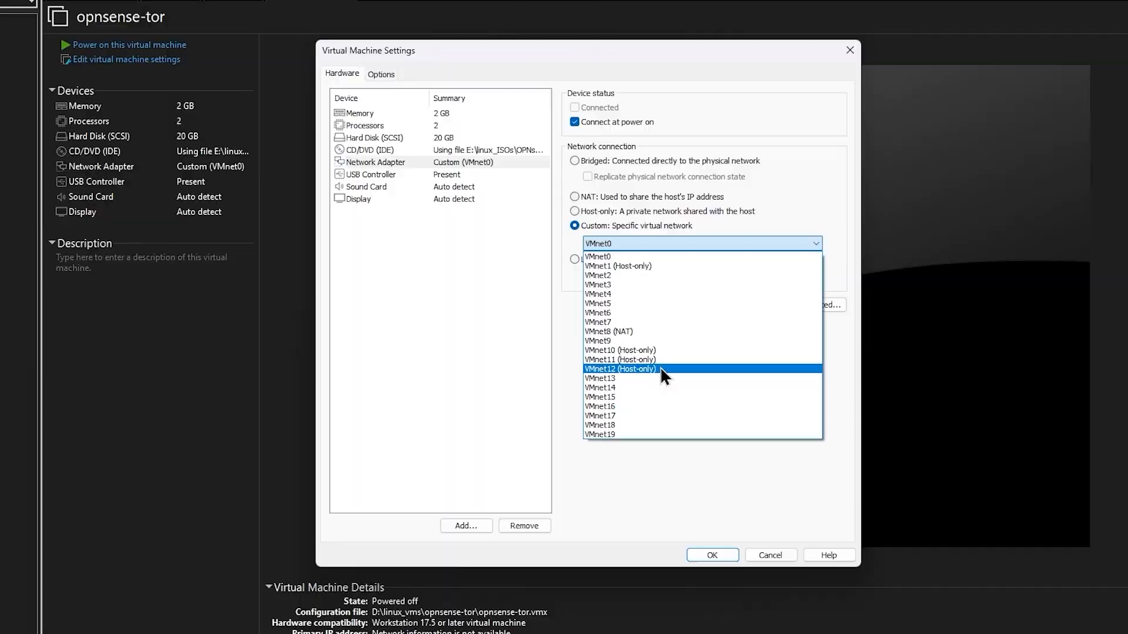
left_click(661, 368)
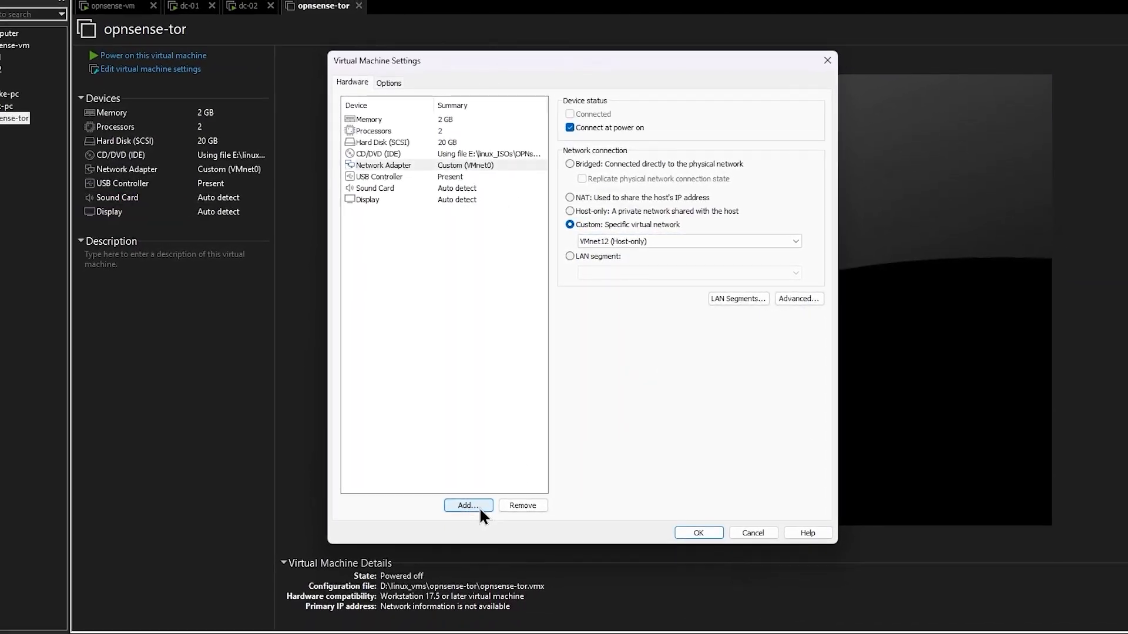
- Add a second network adapter using bridged networking
left_click(478, 506)
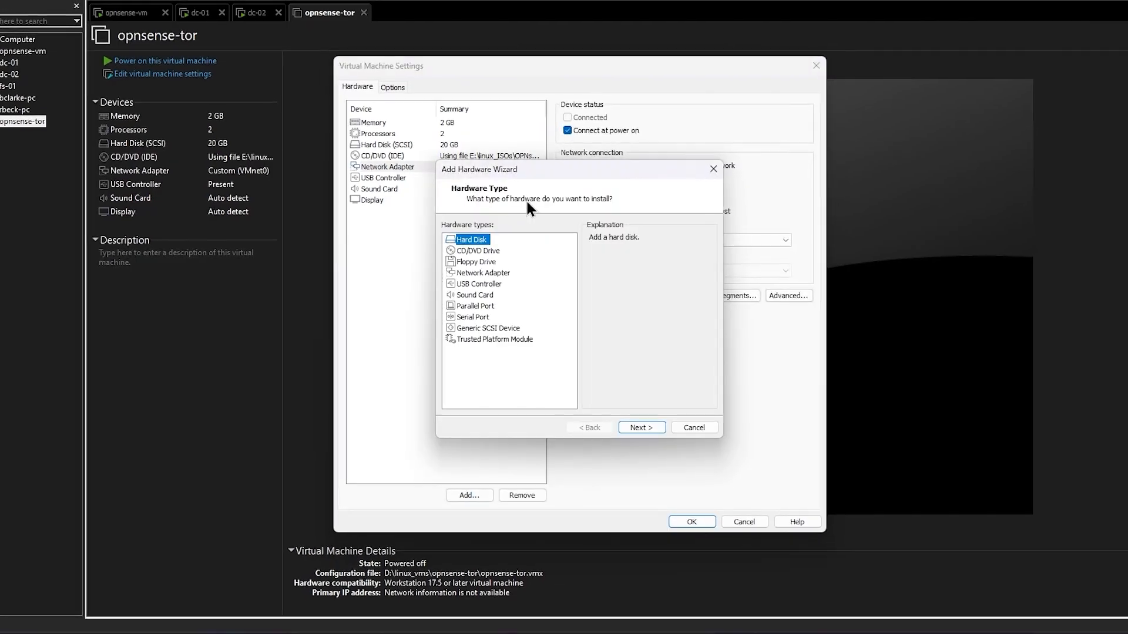
left_click(482, 272)
left_click(641, 427)
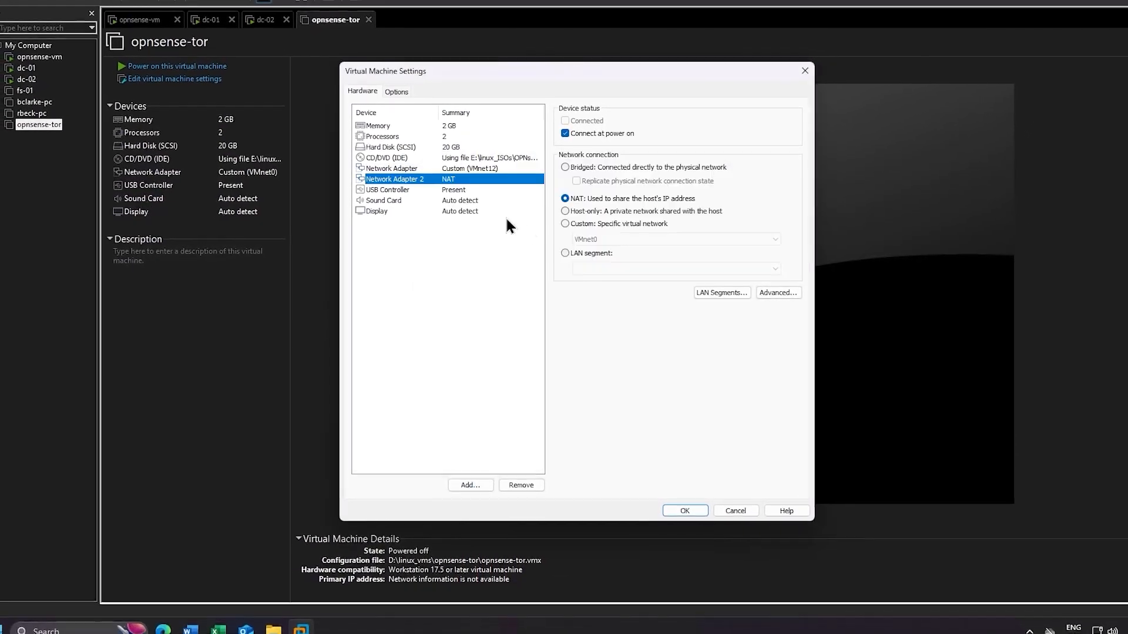
left_click(602, 167)
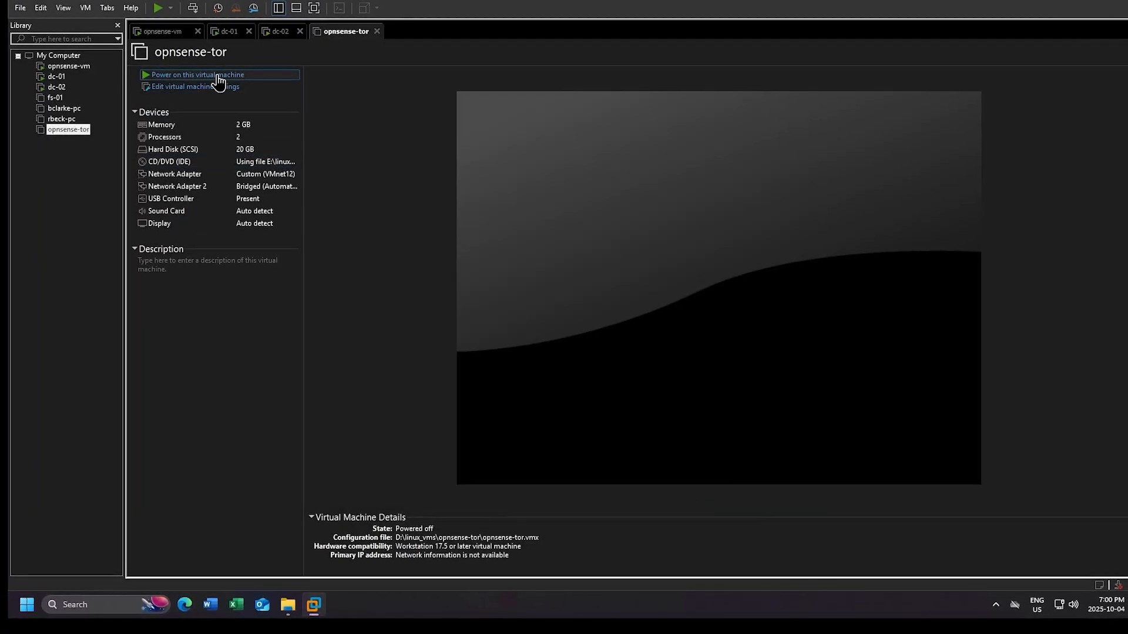
- Power on opnsense-tor, stretch the guest display, and log in as installer
left_click(218, 76)
left_click(63, 8)
mouse_move(97, 54)
left_click(249, 69)
key("ctrl+alt+Return")
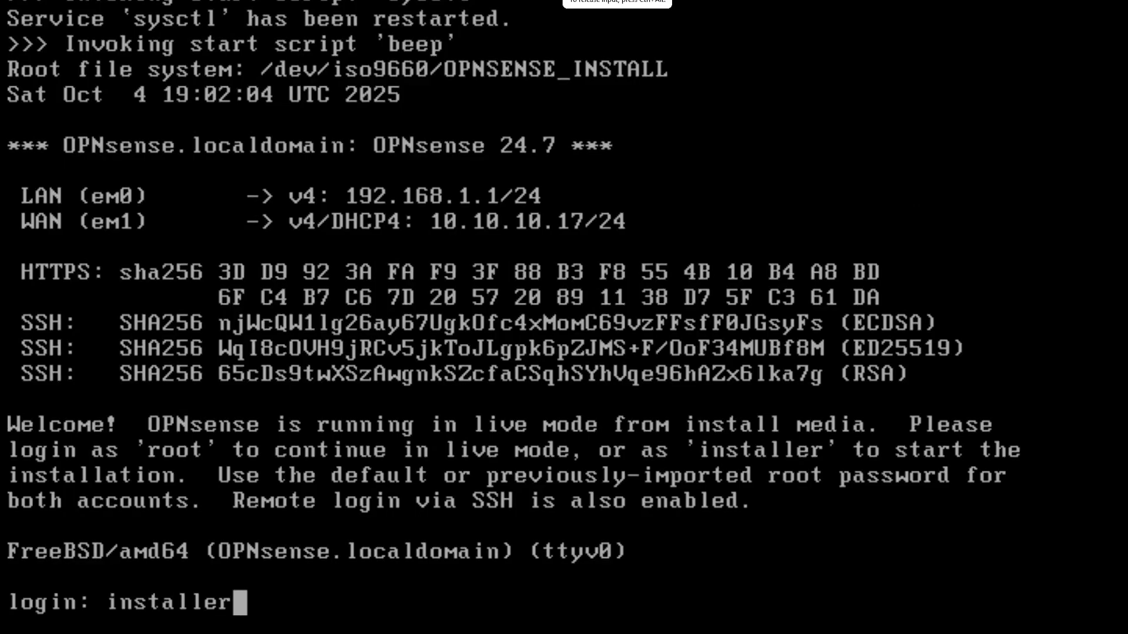
key("Return")
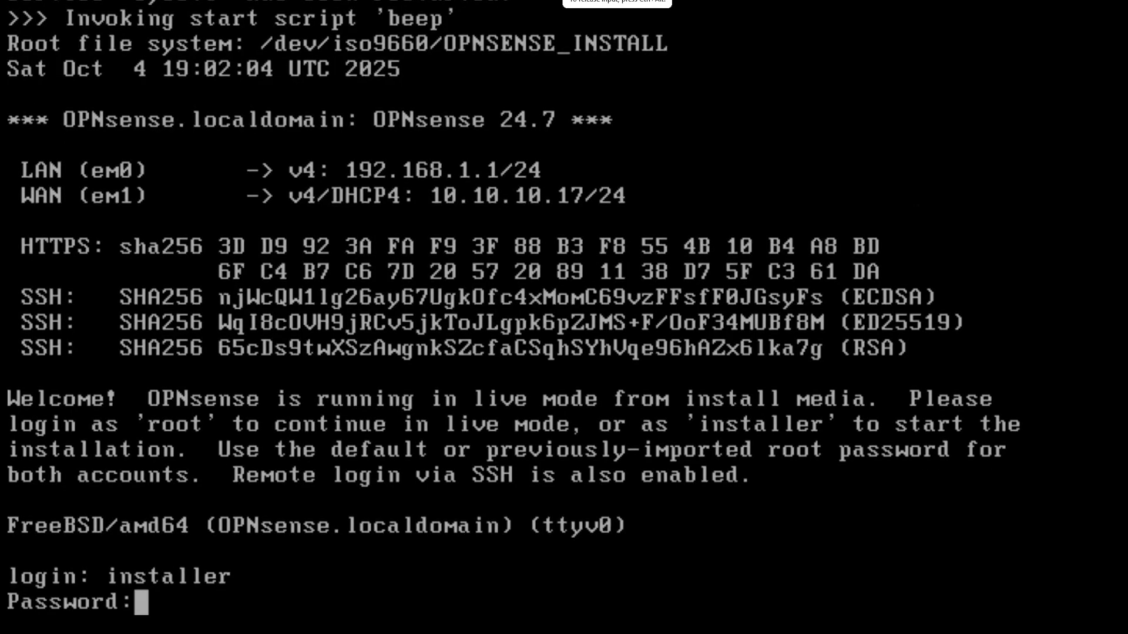
key("Return")
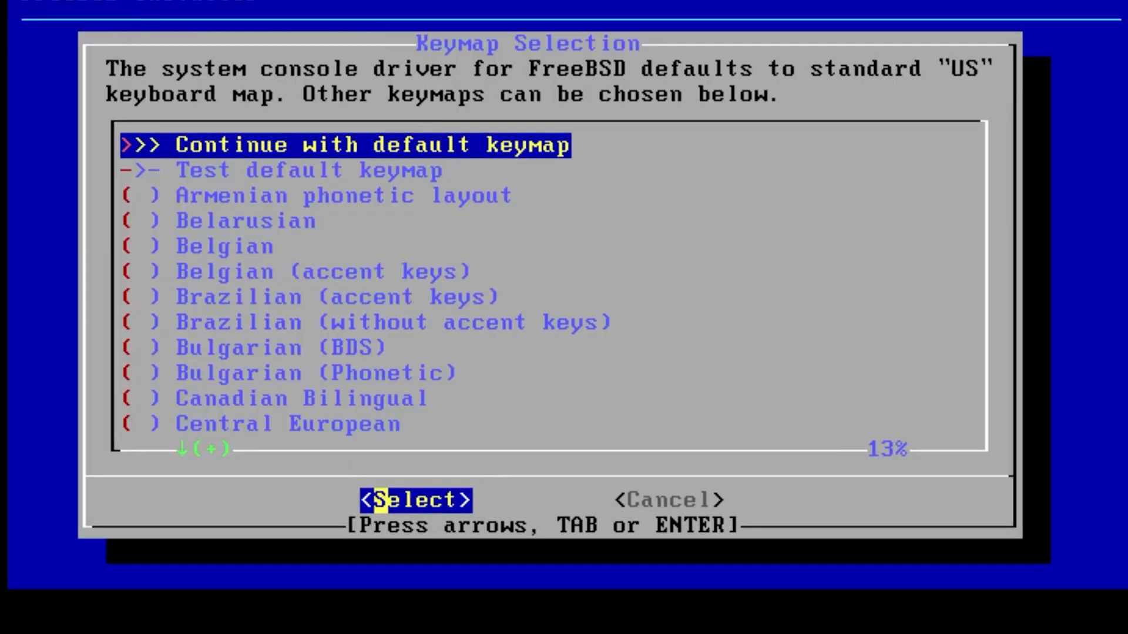
- Install OPNsense on da0 as a ZFS stripe with the default keymap, reboot, then log in as root
key("Return")
key("Return")
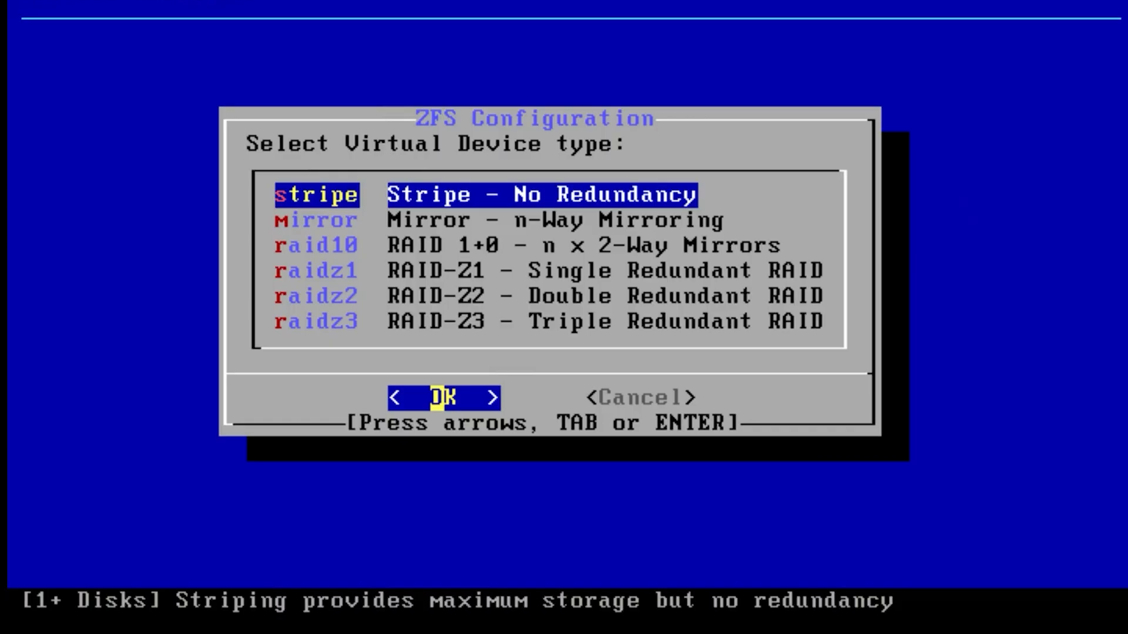
key("Return")
key("Return")
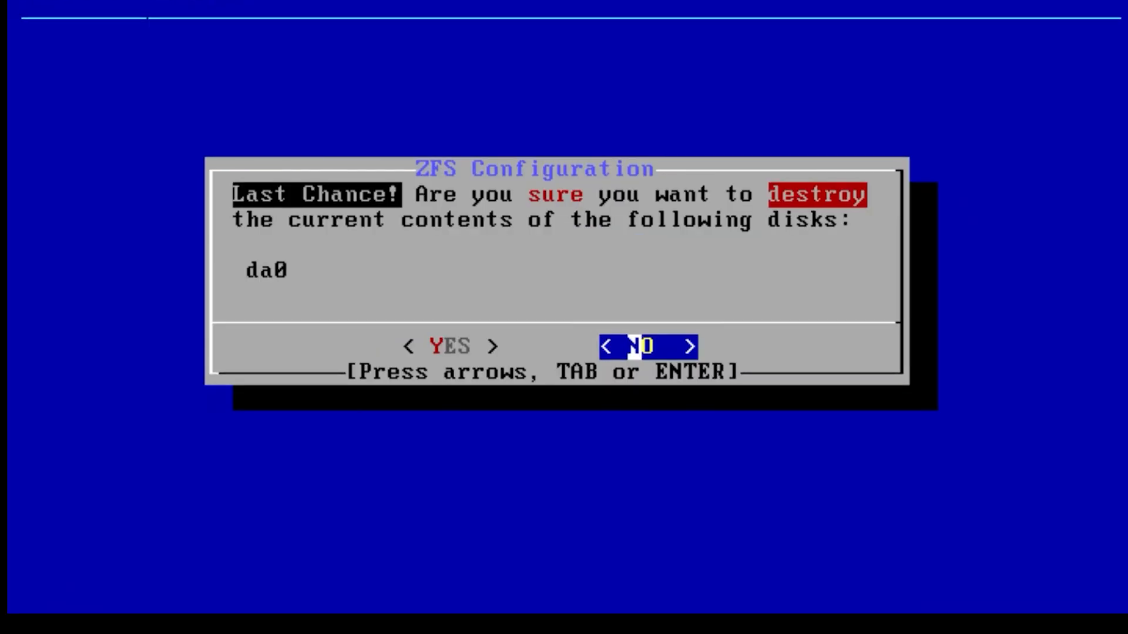
key("Left")
key("Return")
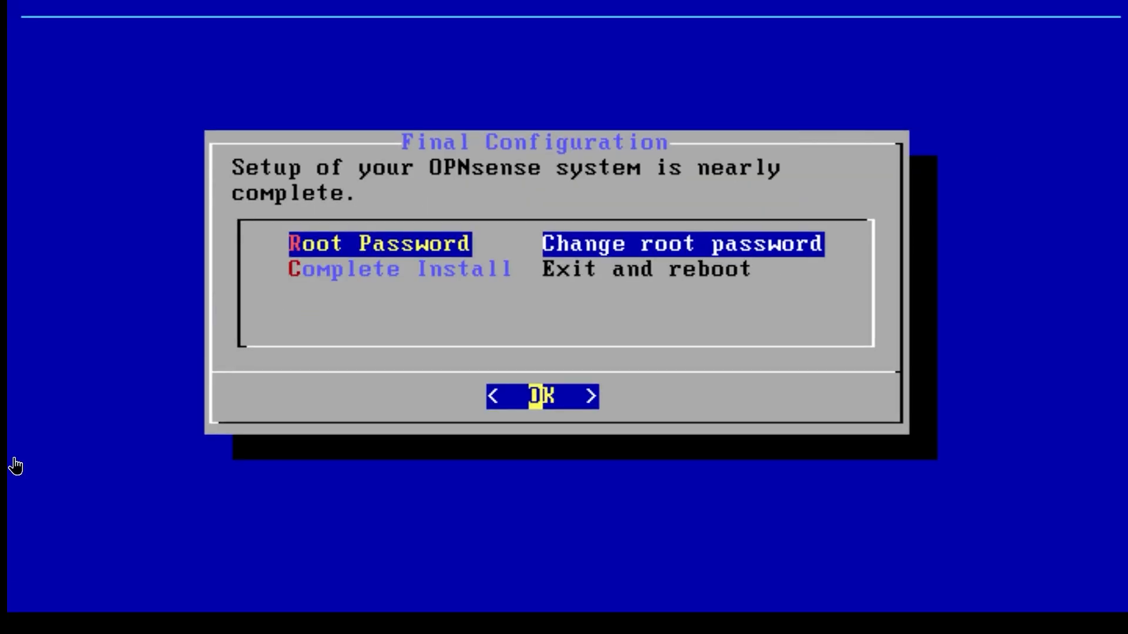
key("Down")
key("Return")
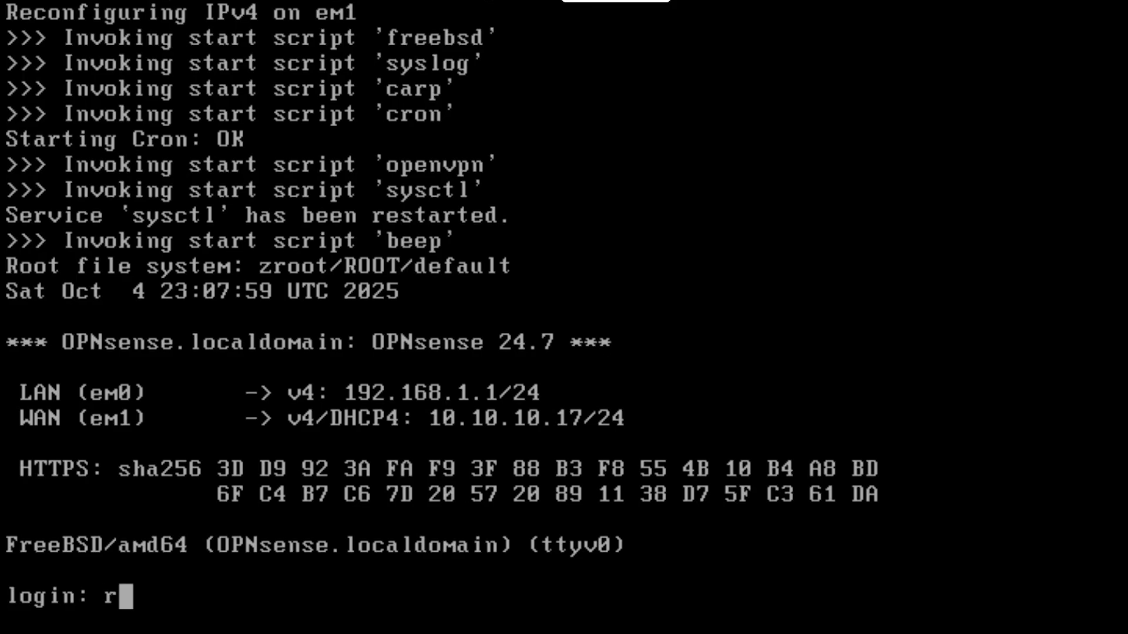
key("Return")
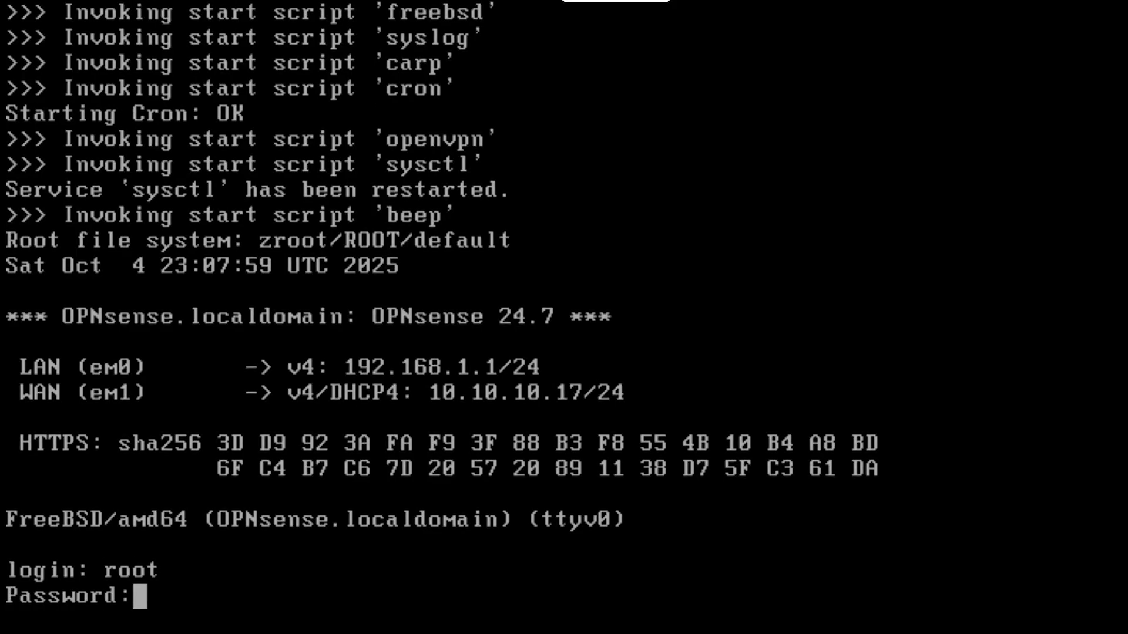
key("Return")
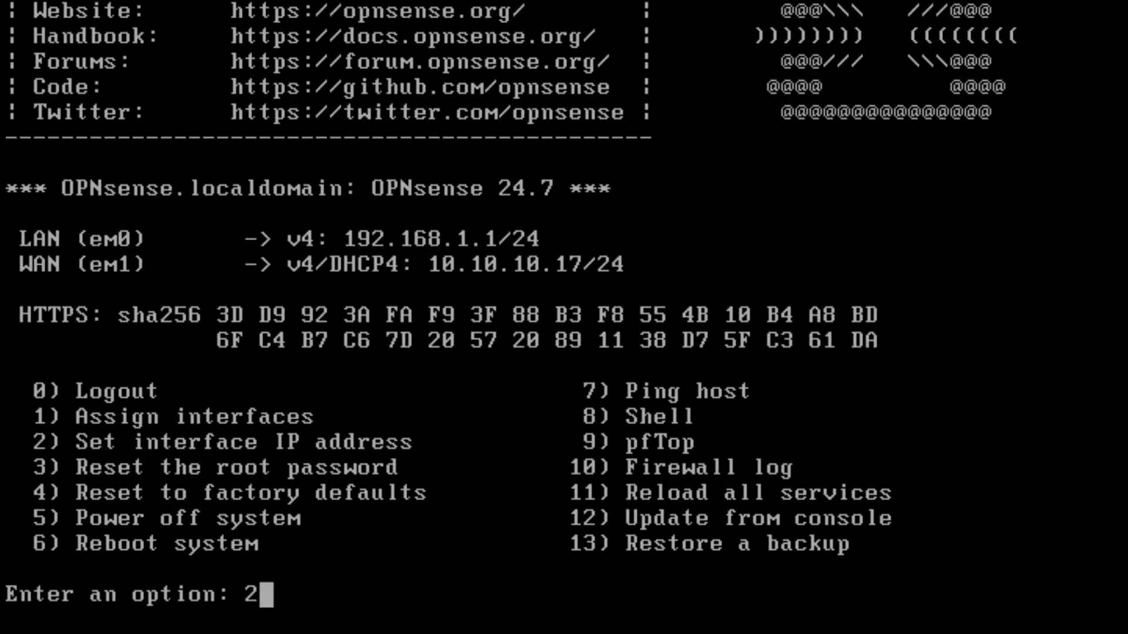
- Set LAN to static 10.100.100.254/24 with no gateway, no IPv6 tracking, no DHCP server
type("2")
key("Return")
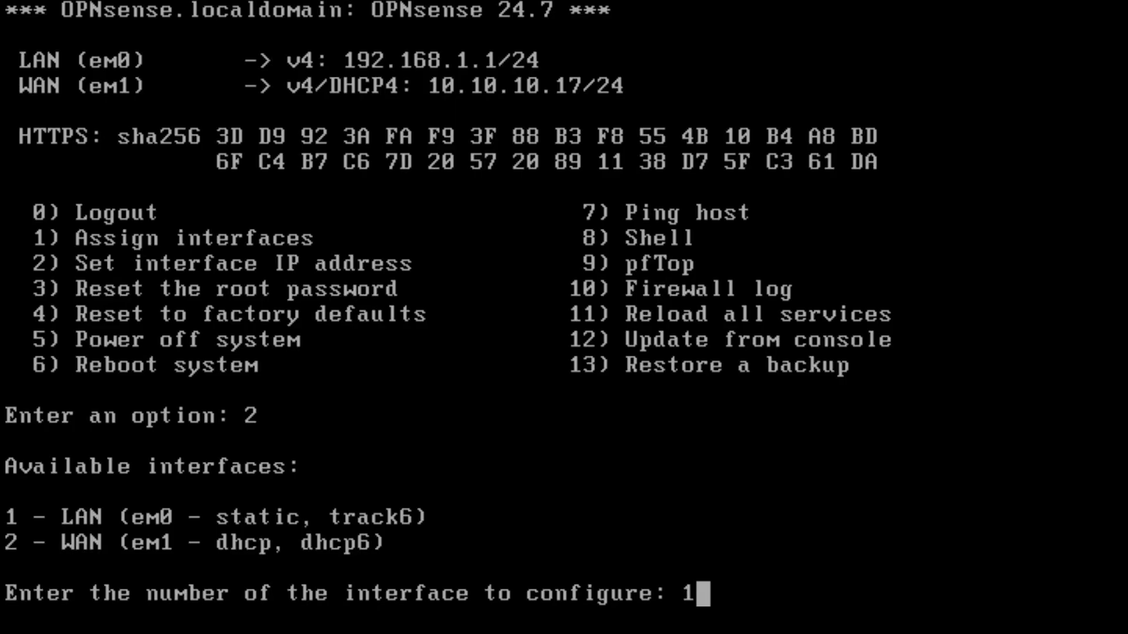
key("Return")
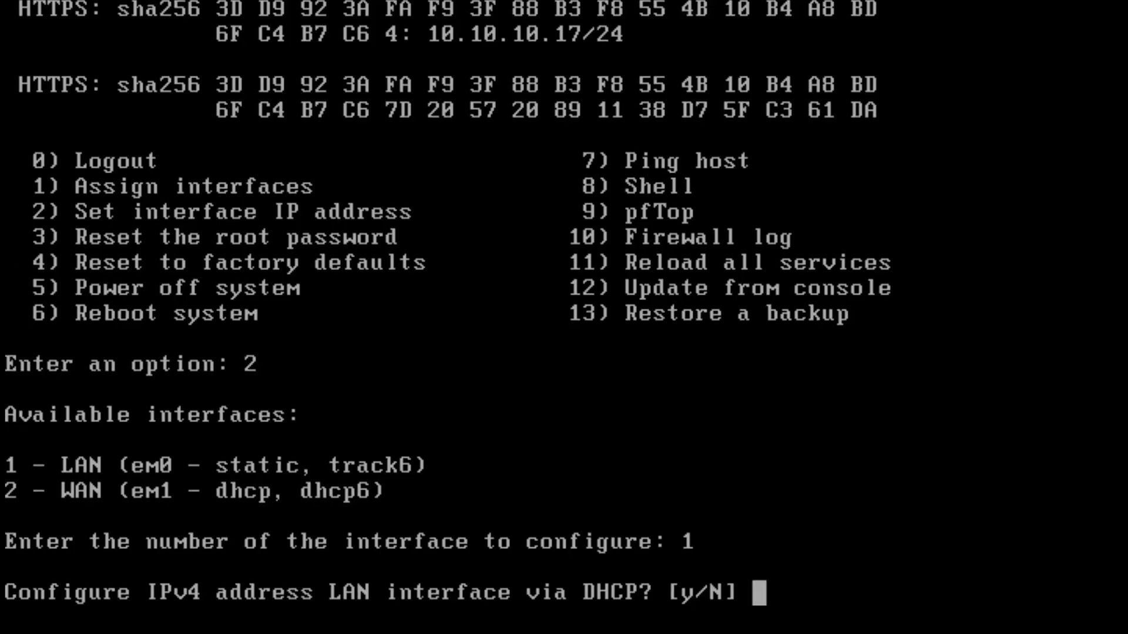
key("Return")
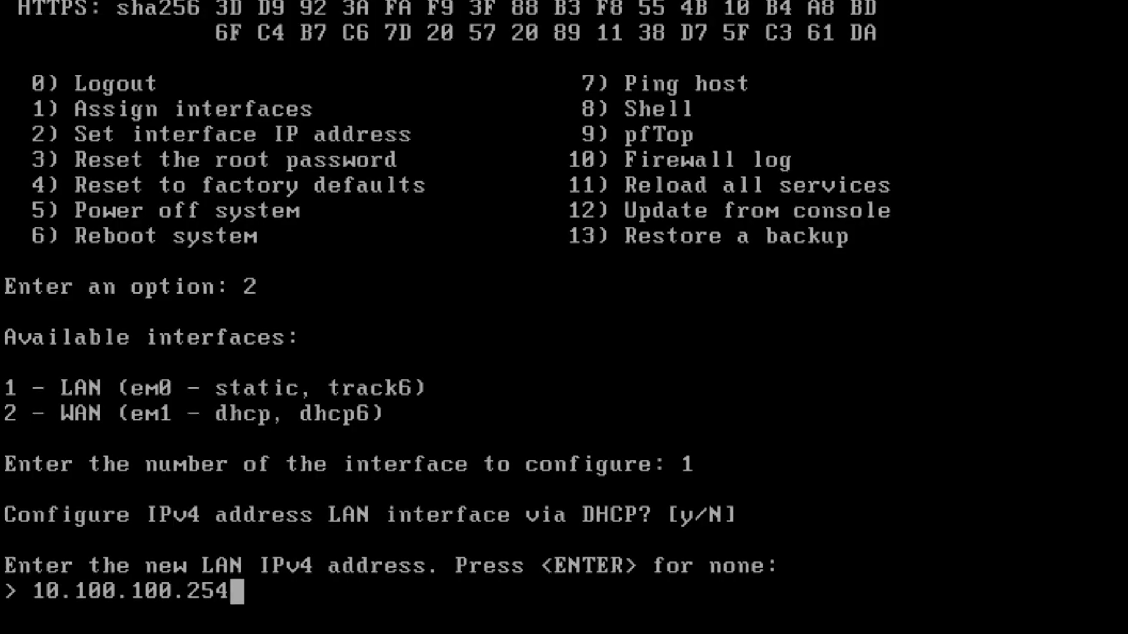
key("Return")
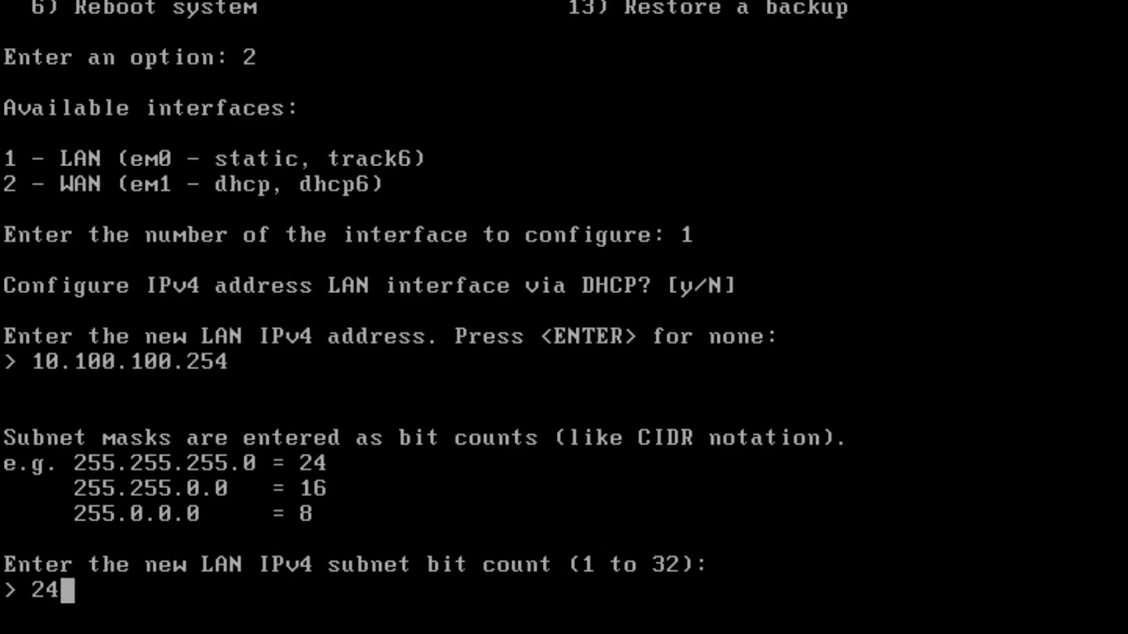
key("Return")
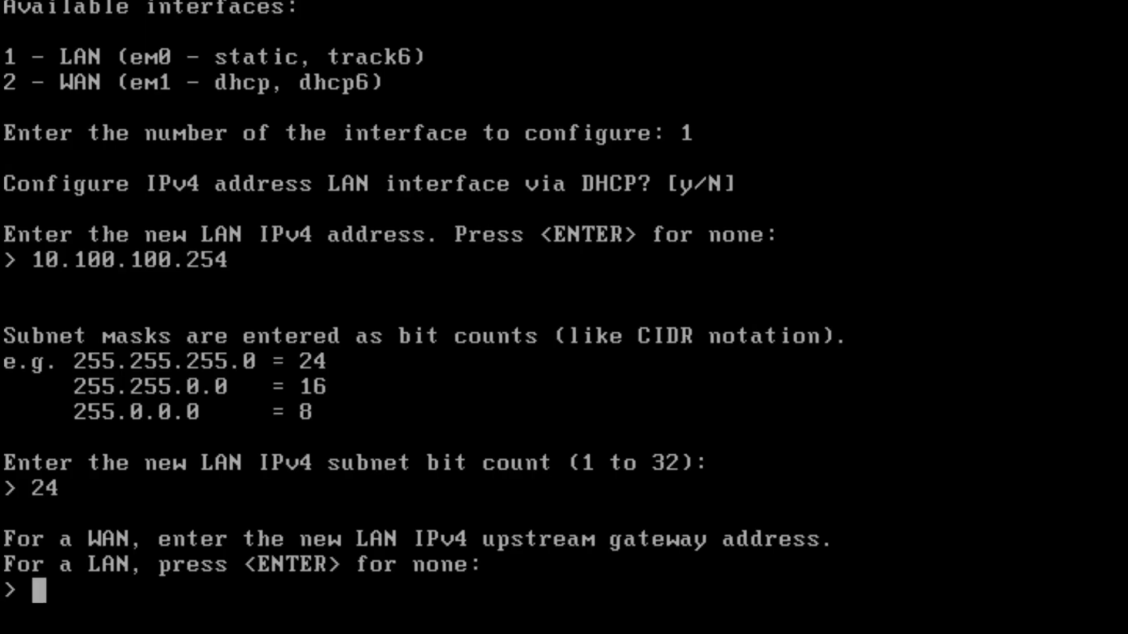
key("Return")
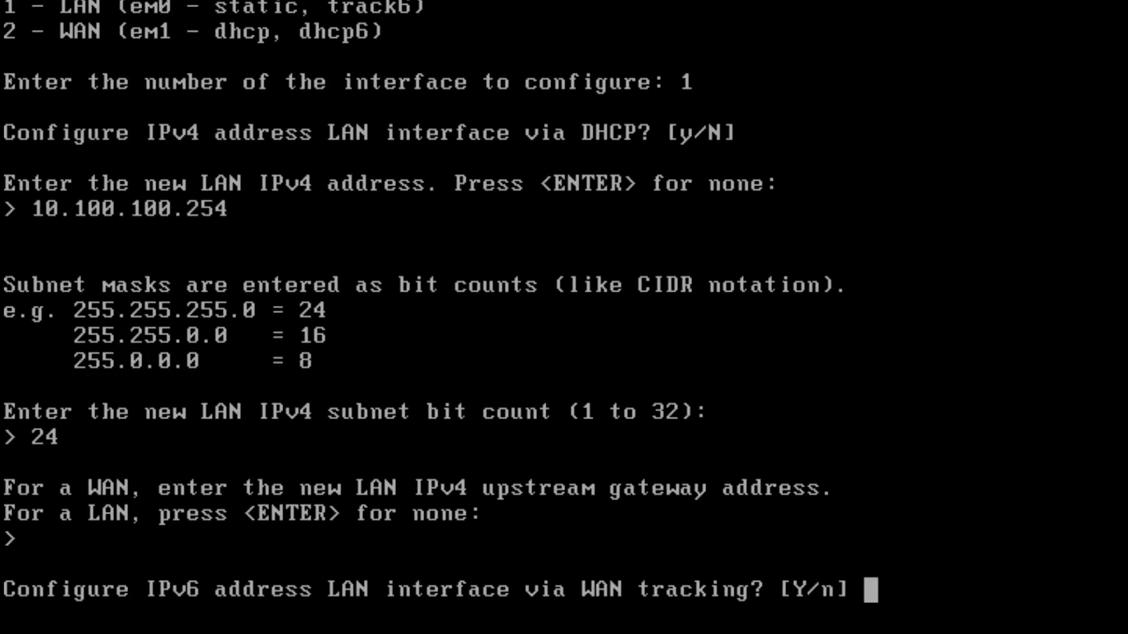
key("Return")
key("Return")
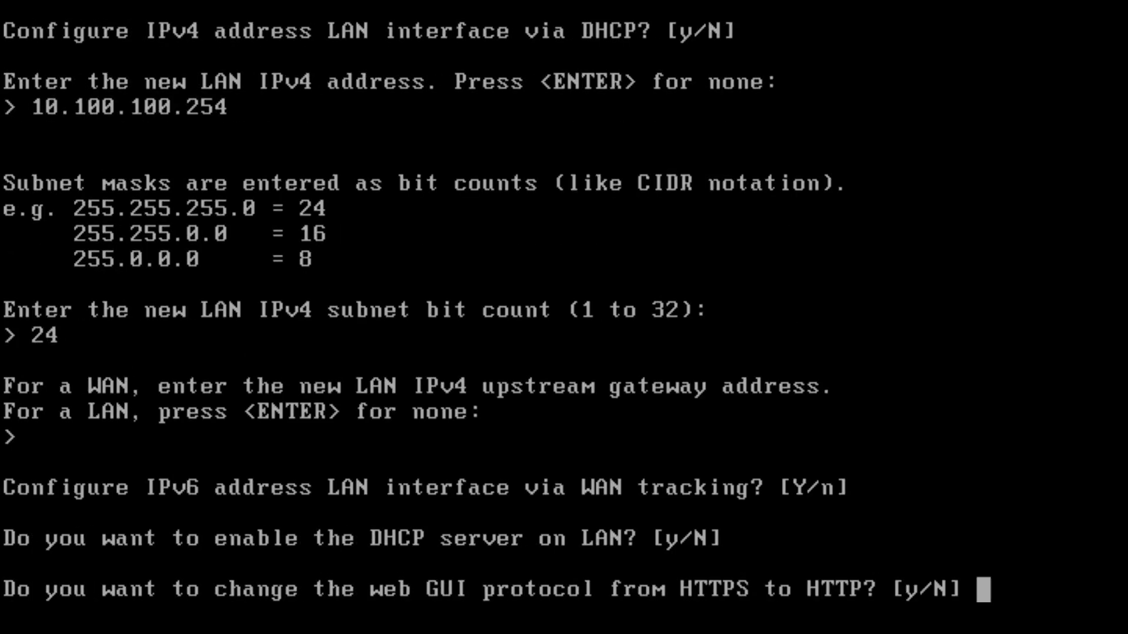
key("Return")
key("Return")
key("Return")
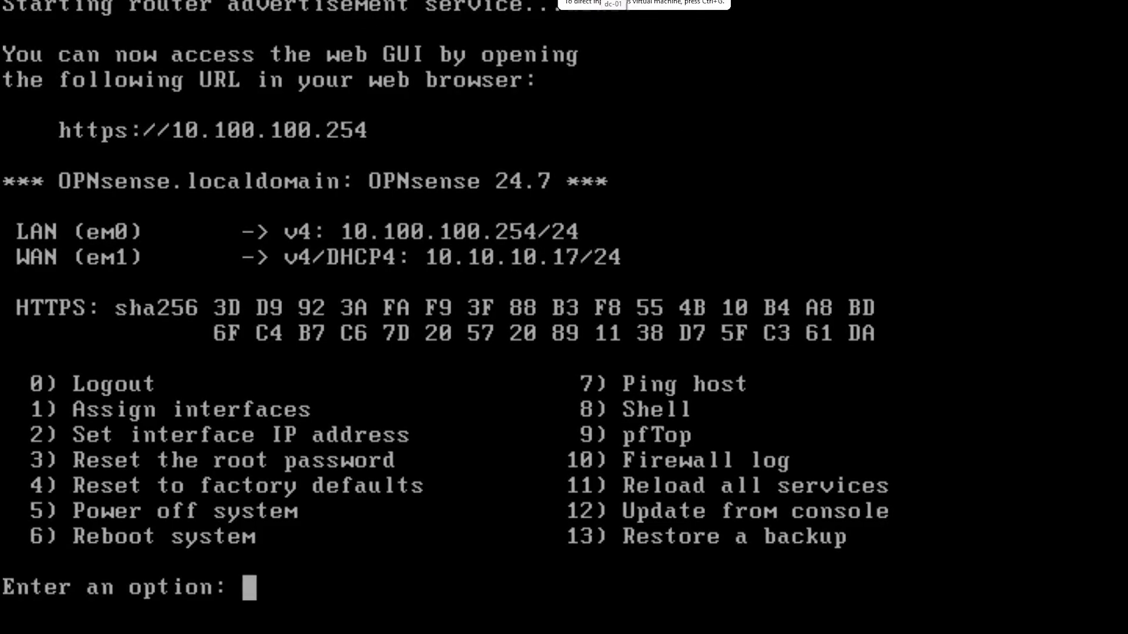
- Start a typical new VM, installing the OS later, with Windows Server 2022 as guest
left_click(140, 2)
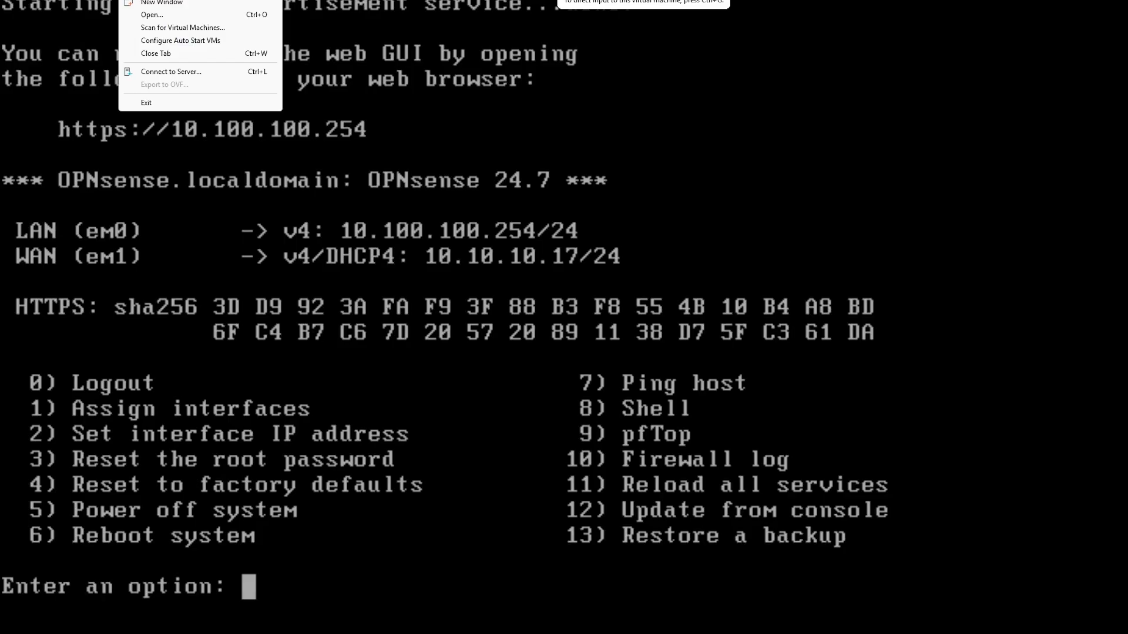
left_click(170, 0)
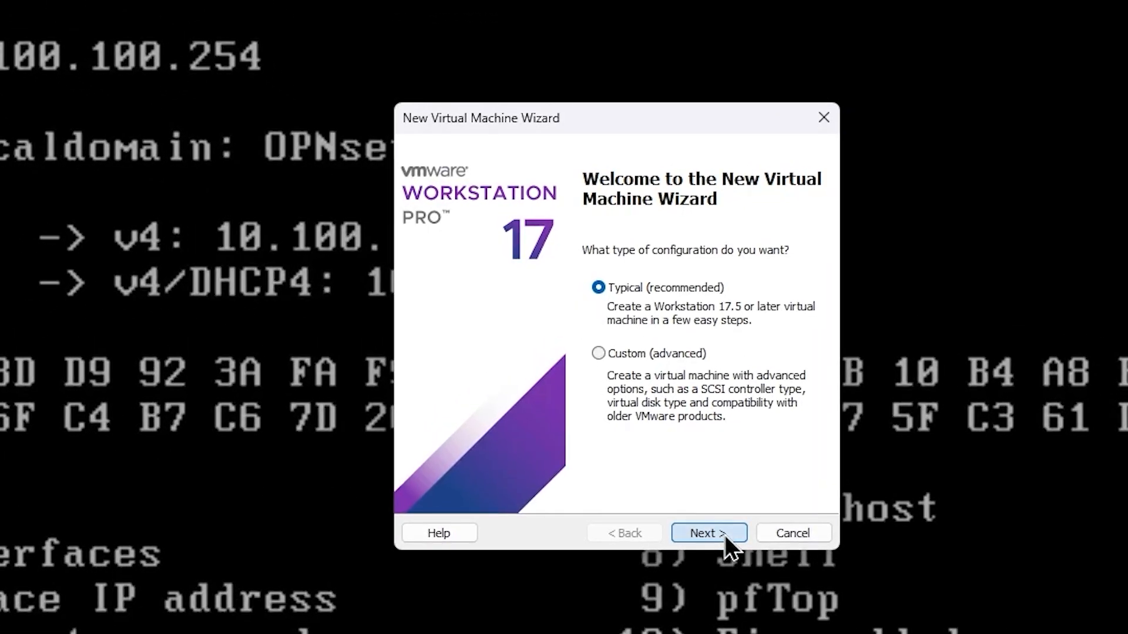
left_click(724, 535)
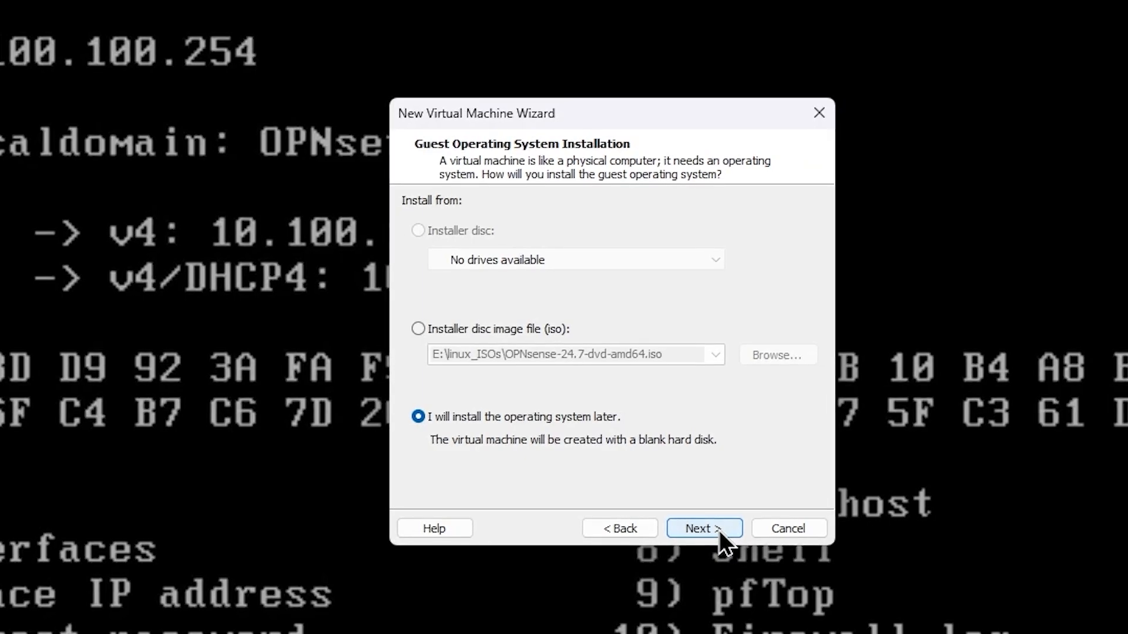
left_click(717, 530)
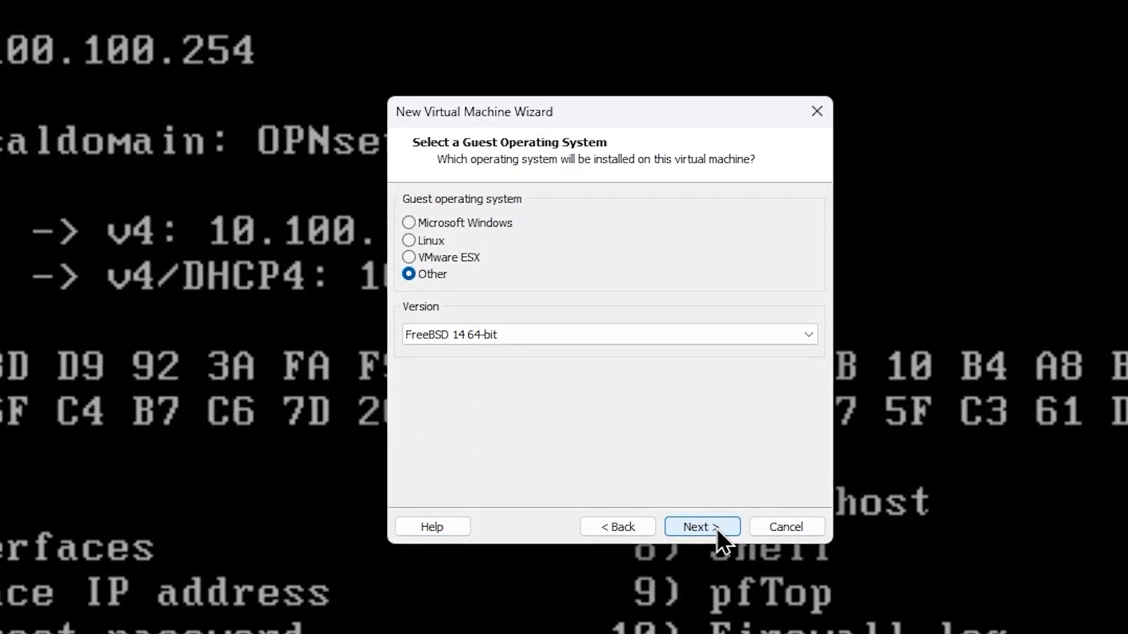
left_click(491, 226)
left_click(544, 336)
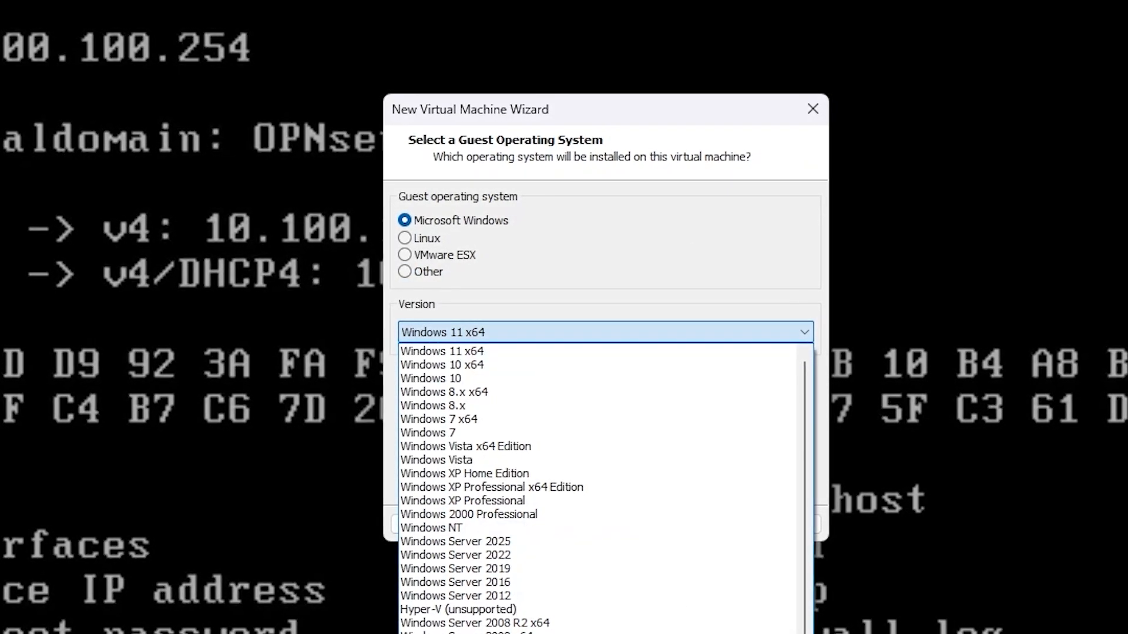
left_click(640, 557)
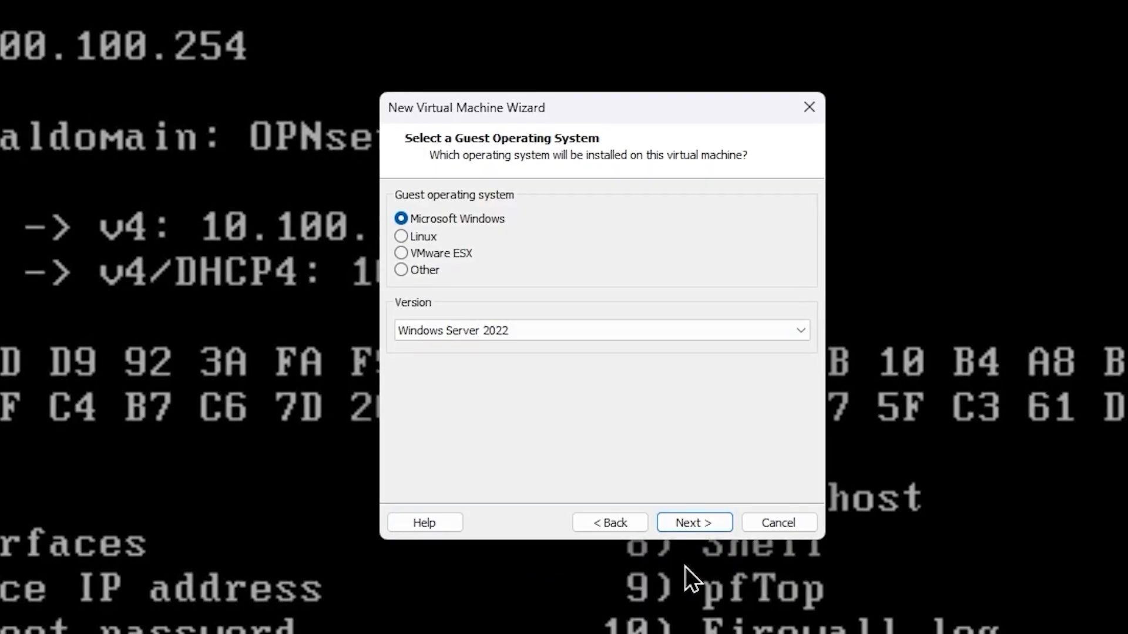
left_click(680, 524)
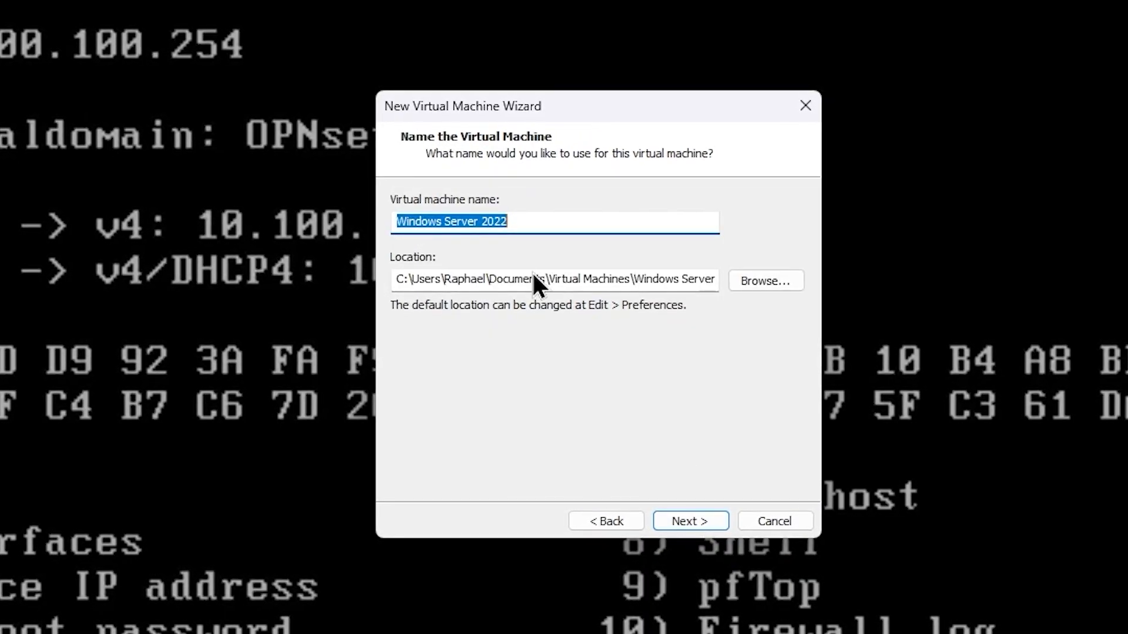
- Name the VM tor-dc-01 and store it in a new D:\Windows_Server\tor-dc-01 folder
type("tor")
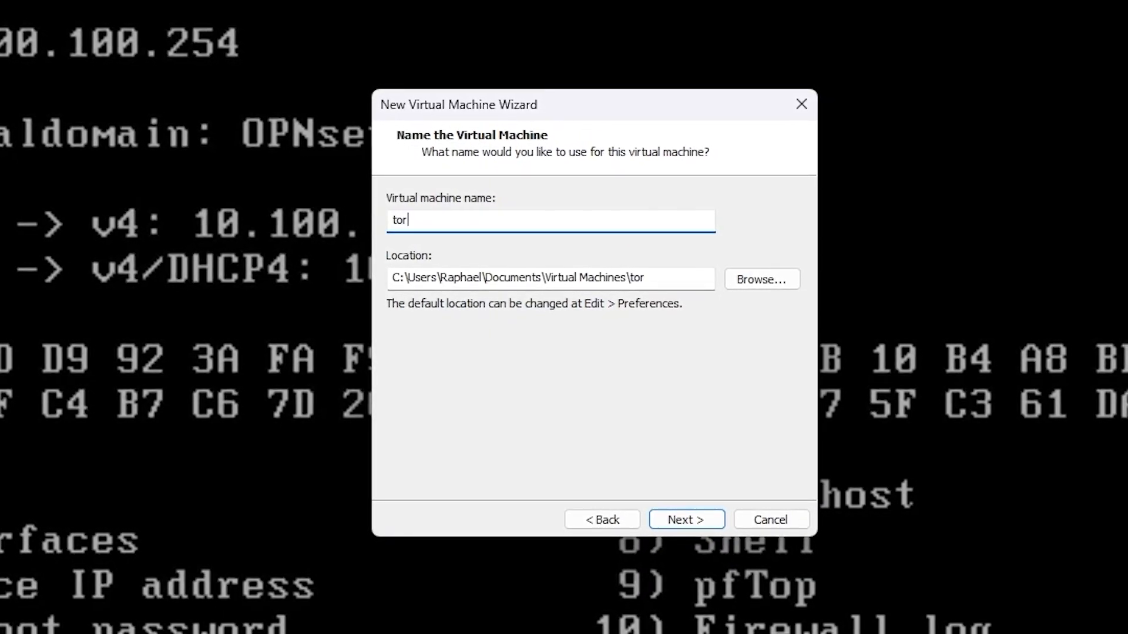
type("-dc-01")
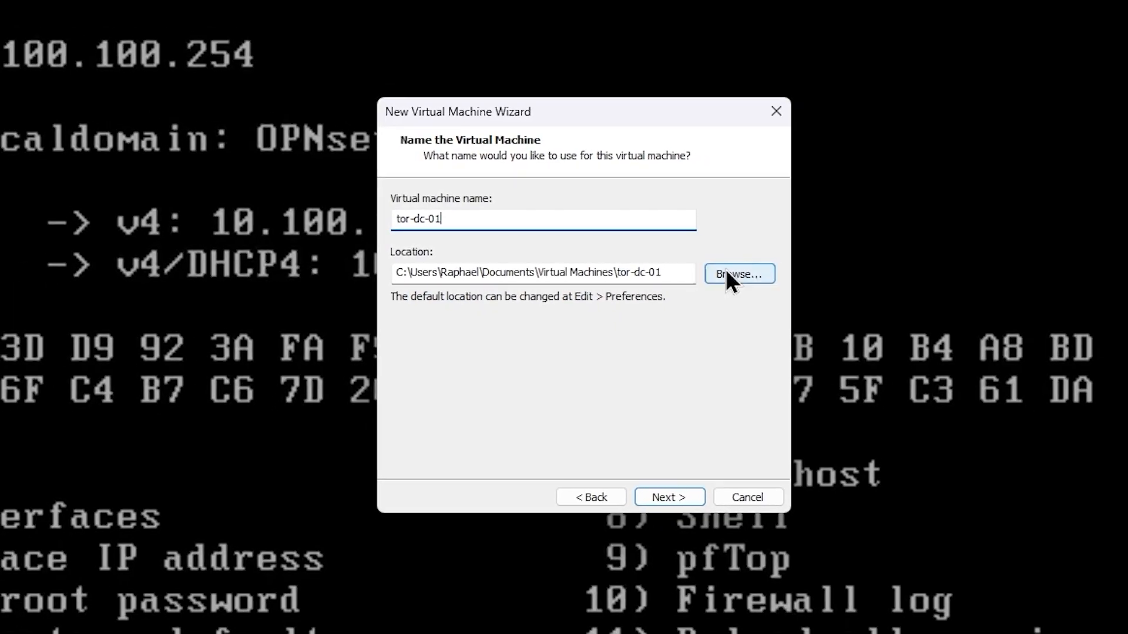
left_click(731, 276)
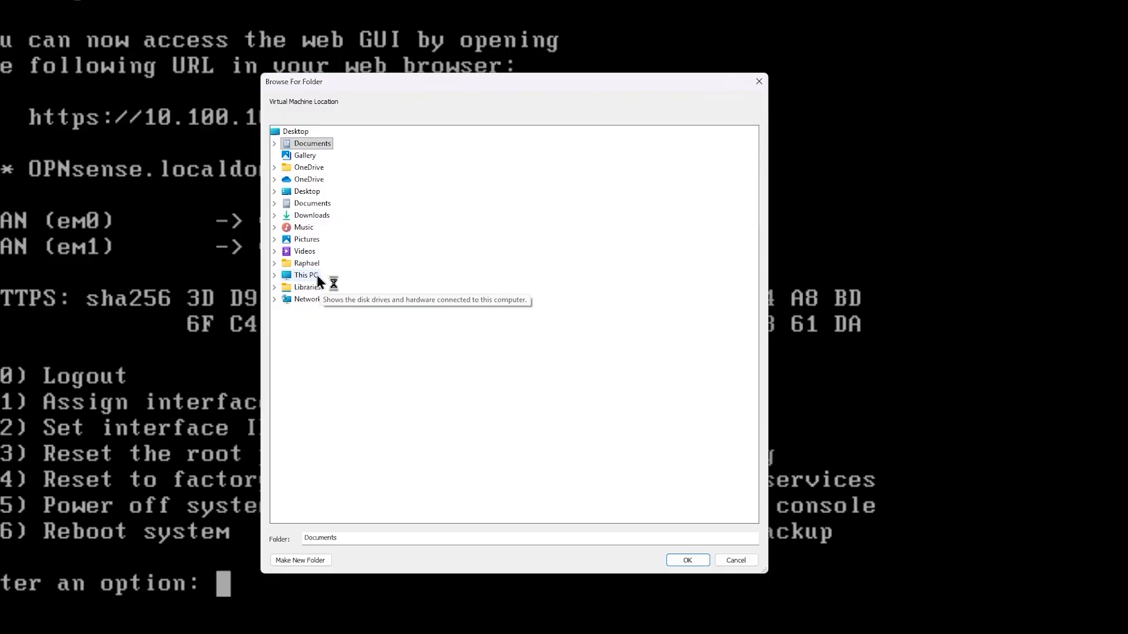
left_click(316, 276)
left_click(321, 299)
left_click(341, 323)
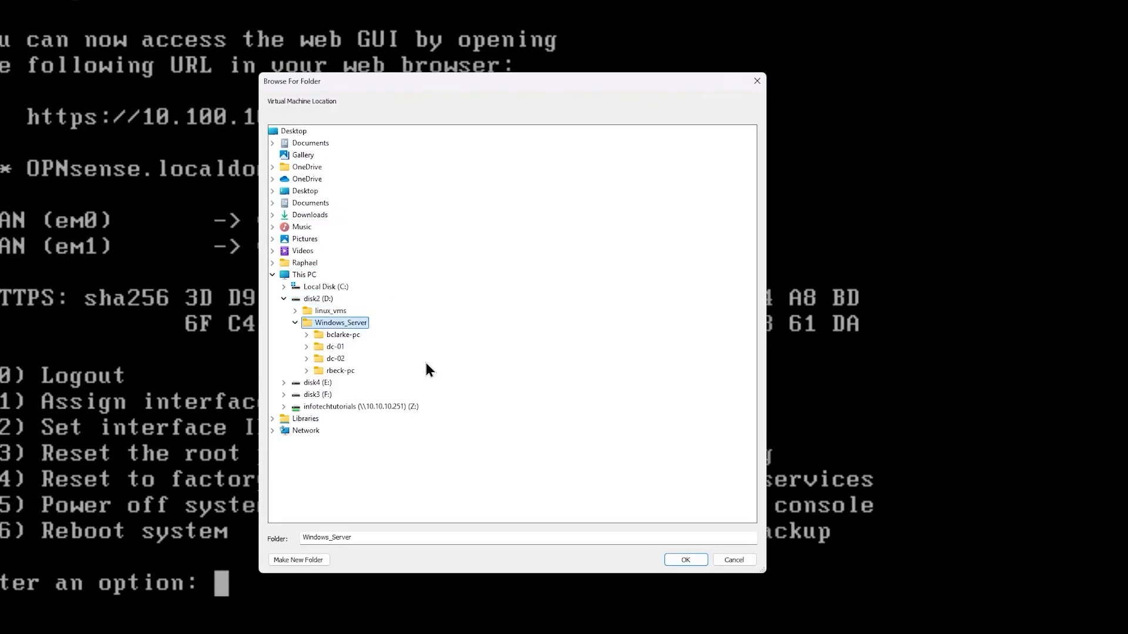
left_click(298, 560)
type("tor-")
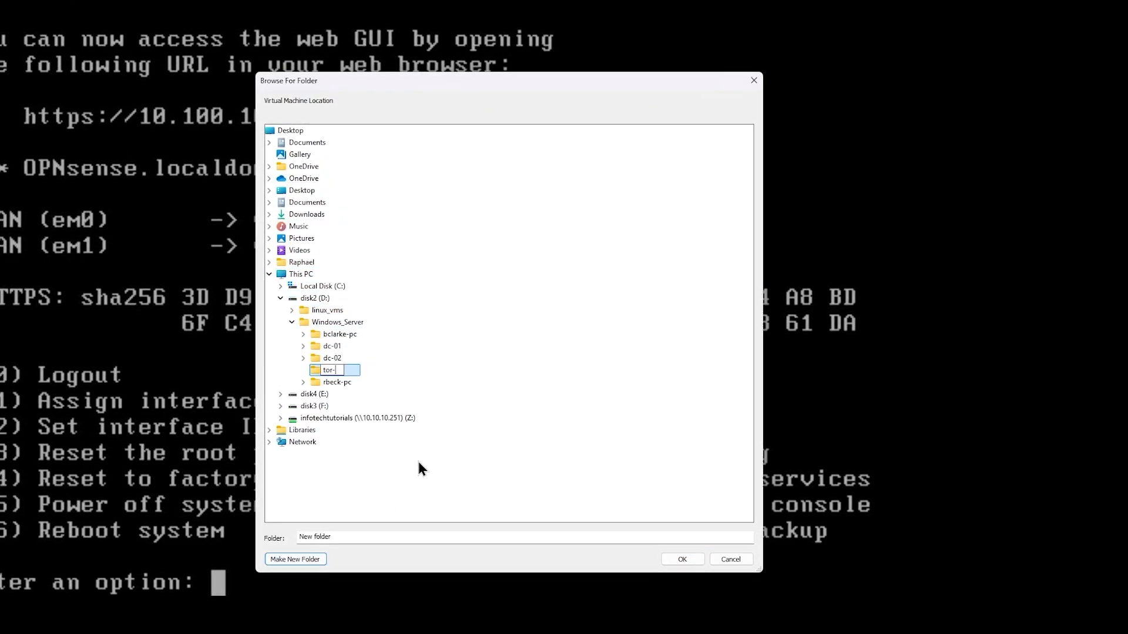
type("dc-01")
key("Return")
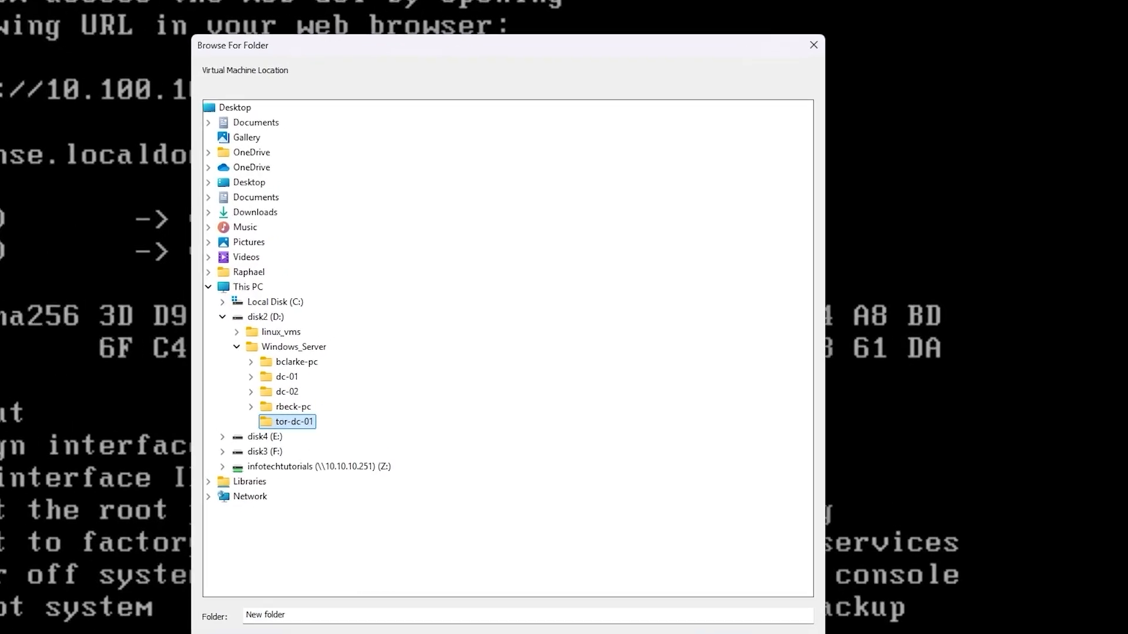
key("Return")
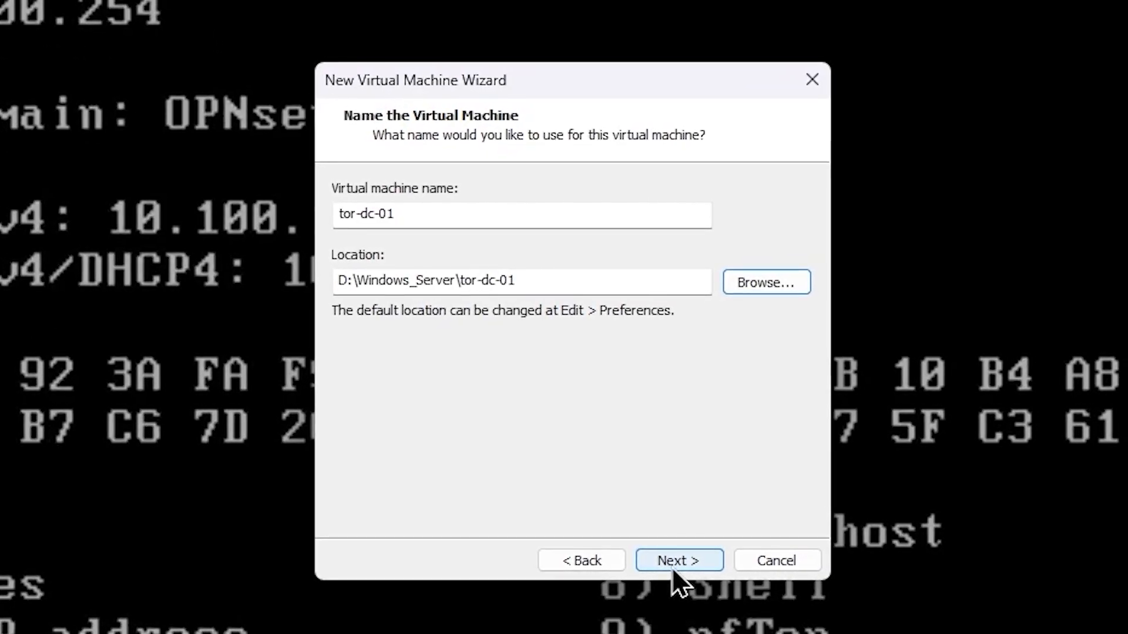
- Keep the 60 GB disk as a single file and reach the summary
left_click(671, 566)
left_click(476, 333)
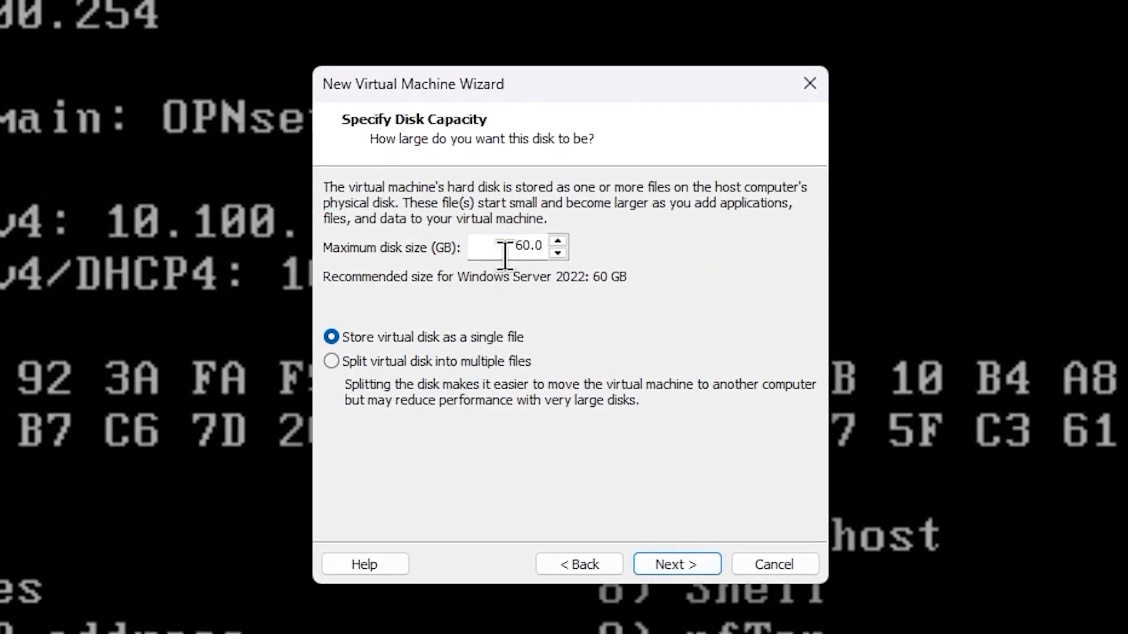
left_click(691, 573)
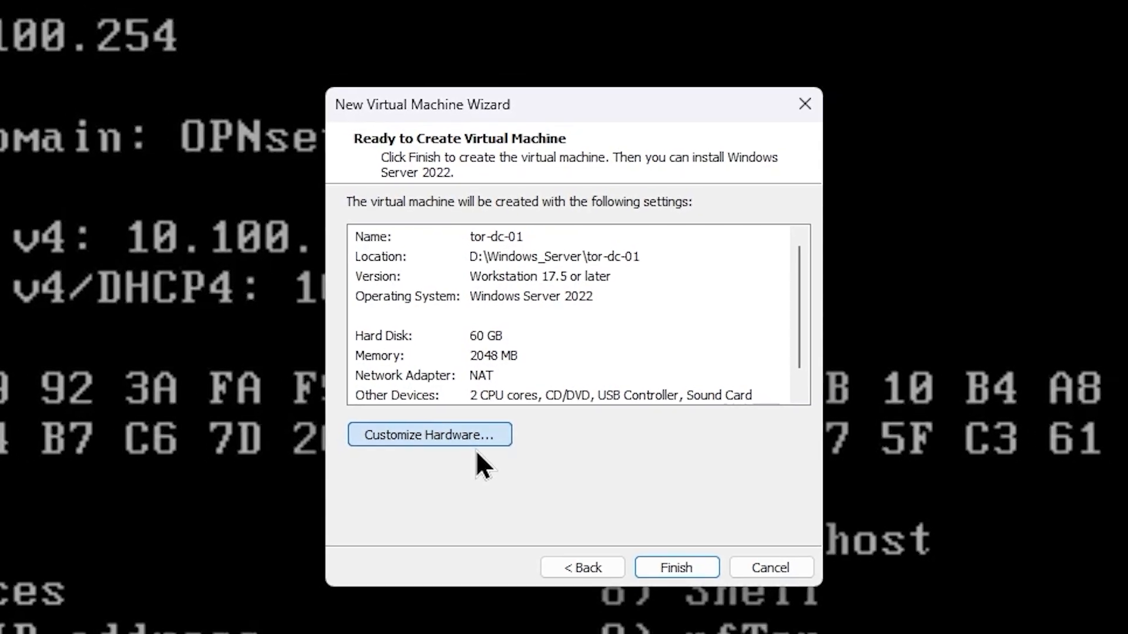
- Raise memory to 4096 MB and boot the CD/DVD from Win_Svr_2022.iso
left_click(479, 438)
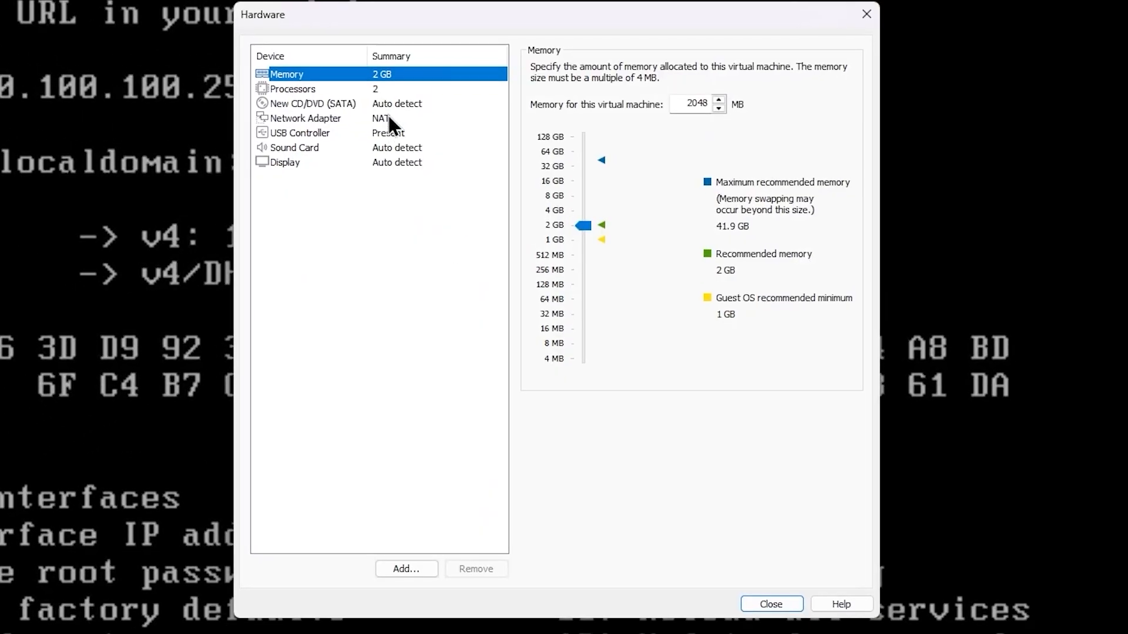
left_click_drag(583, 226, 583, 210)
left_click(382, 91)
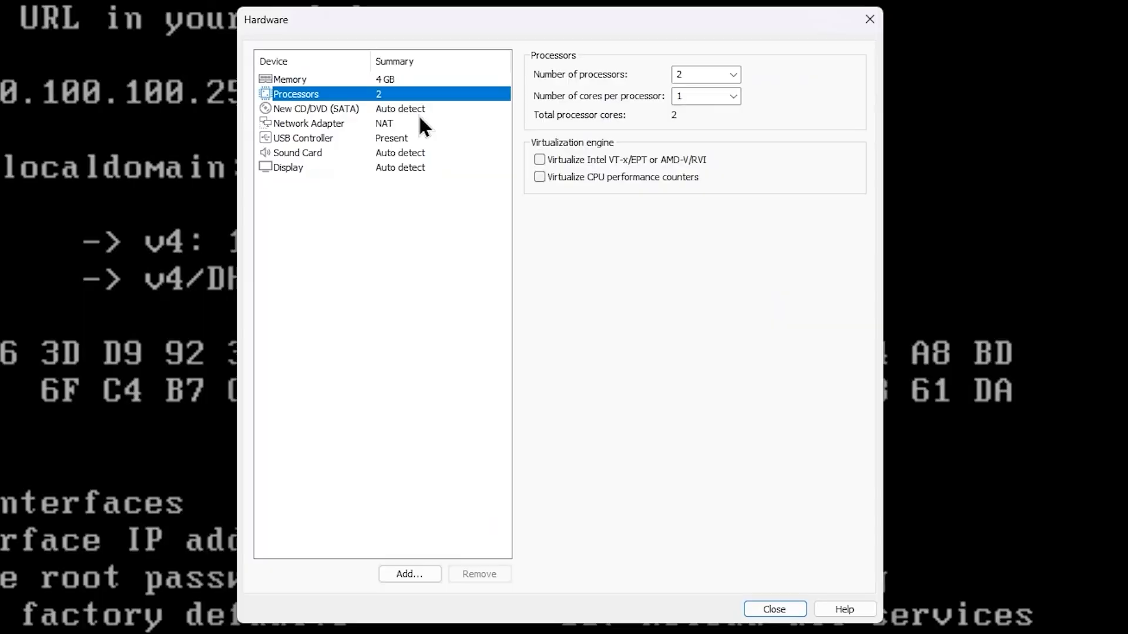
left_click(419, 115)
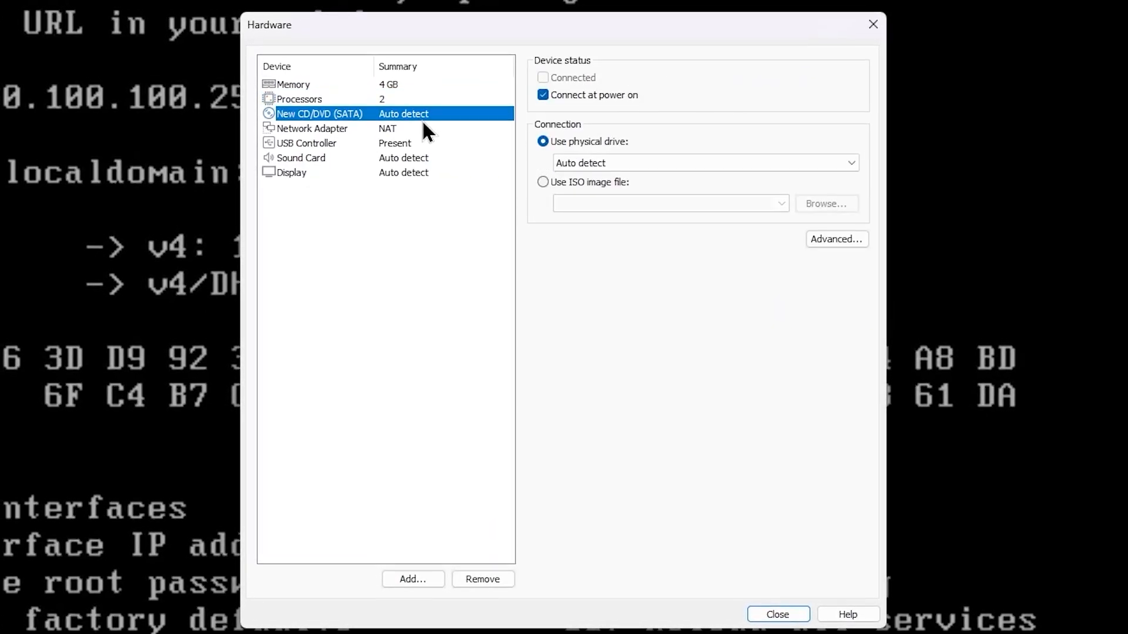
left_click(588, 182)
left_click(781, 203)
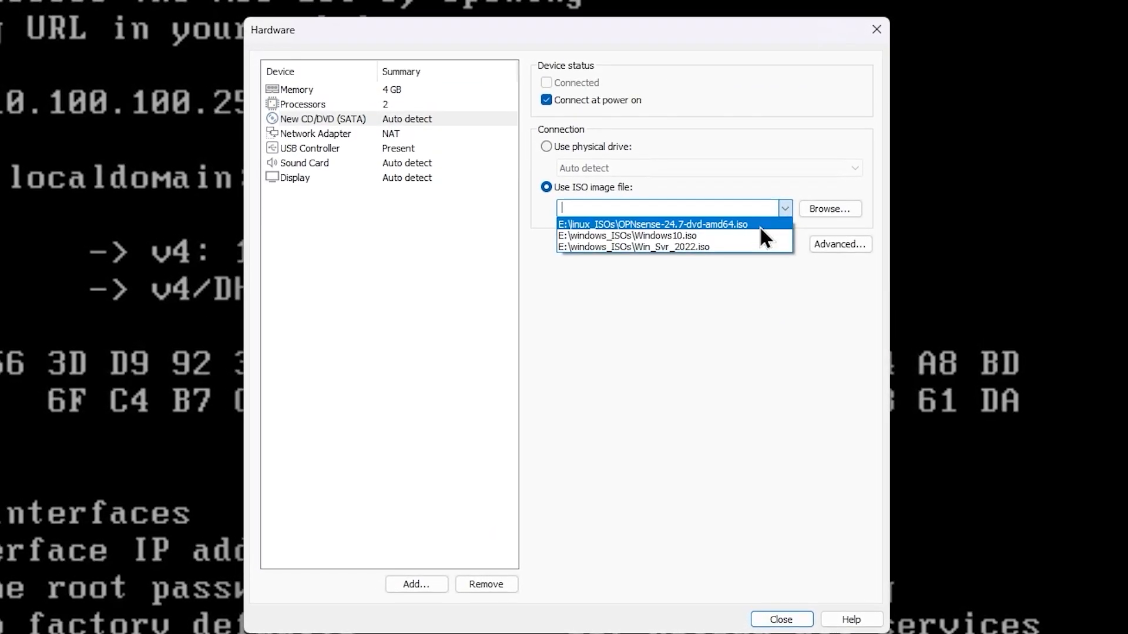
left_click(710, 247)
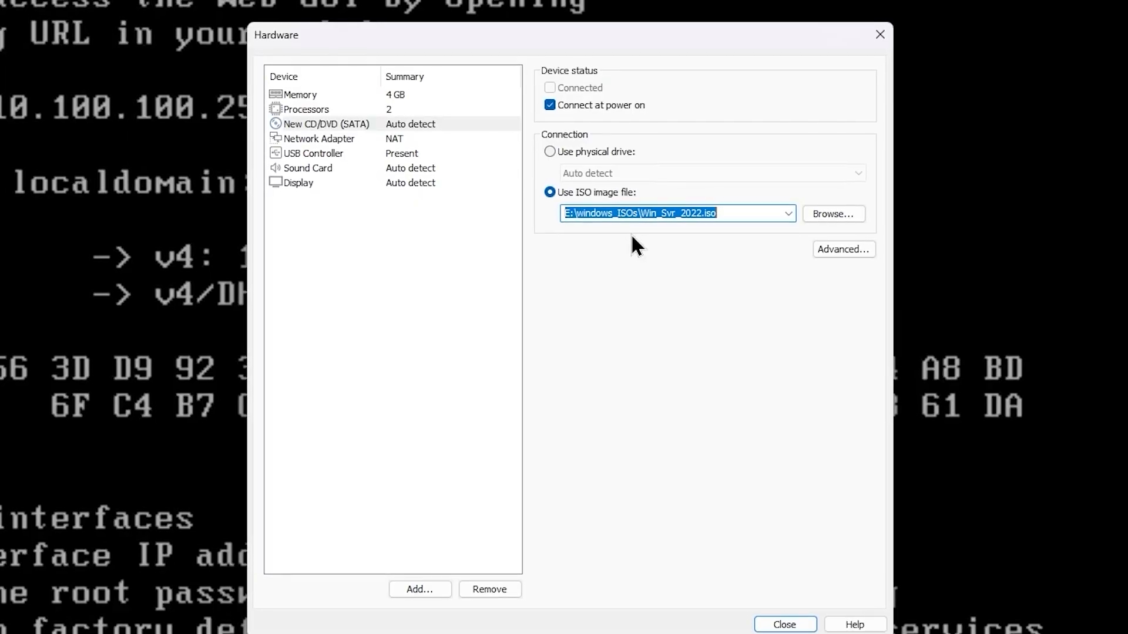
- Connect the network adapter to Custom VMnet12 (Host-only) and save the hardware settings
left_click(406, 140)
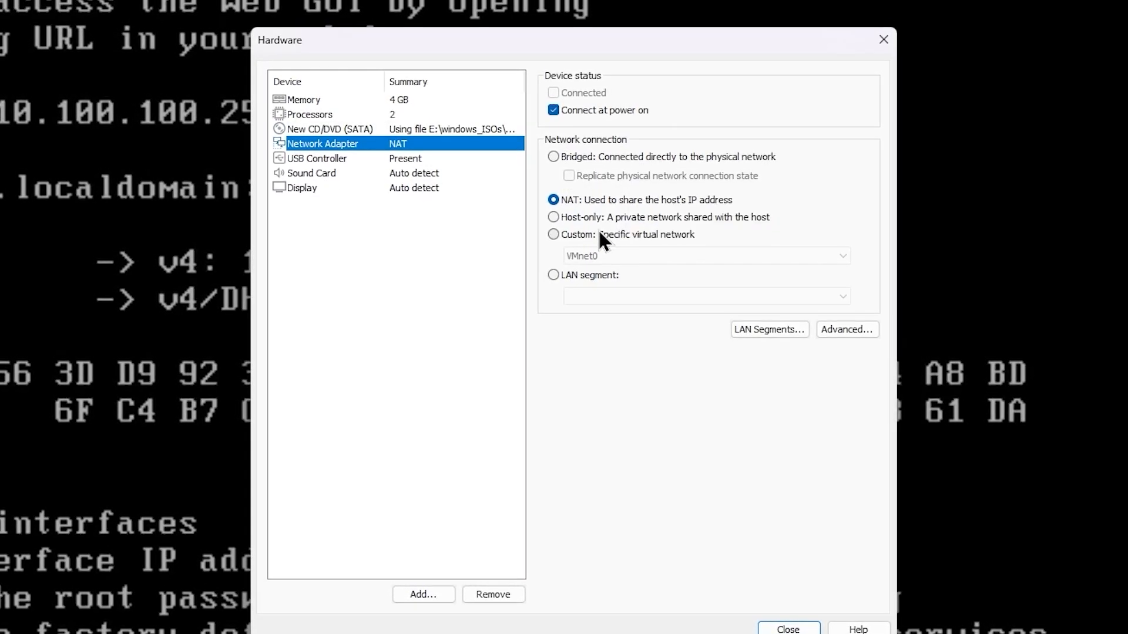
left_click(602, 235)
left_click(611, 256)
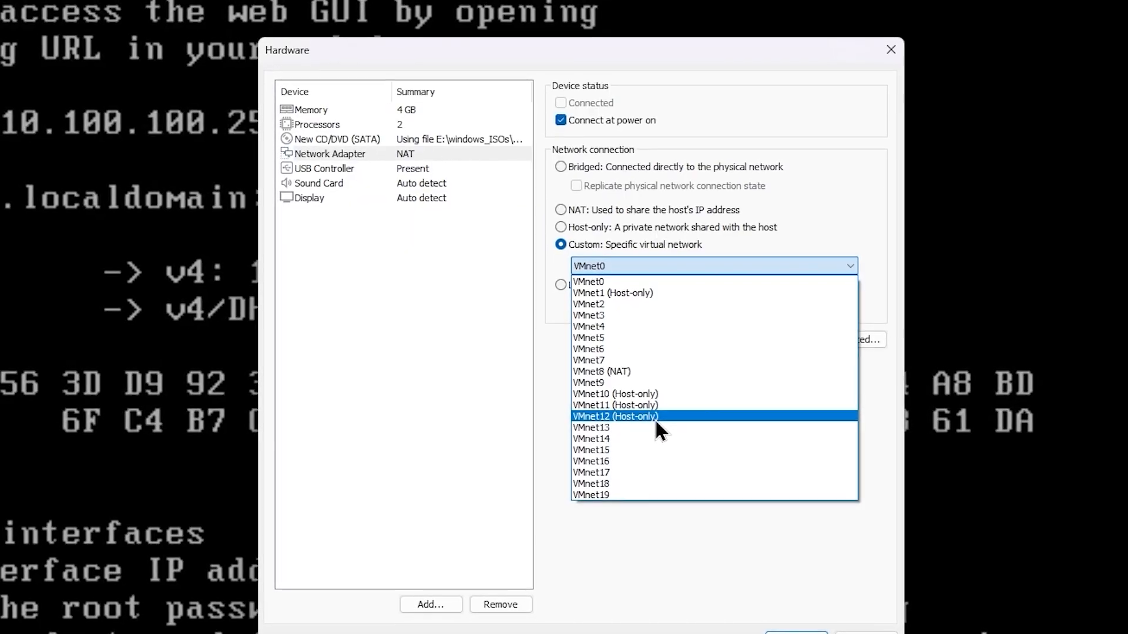
left_click(656, 420)
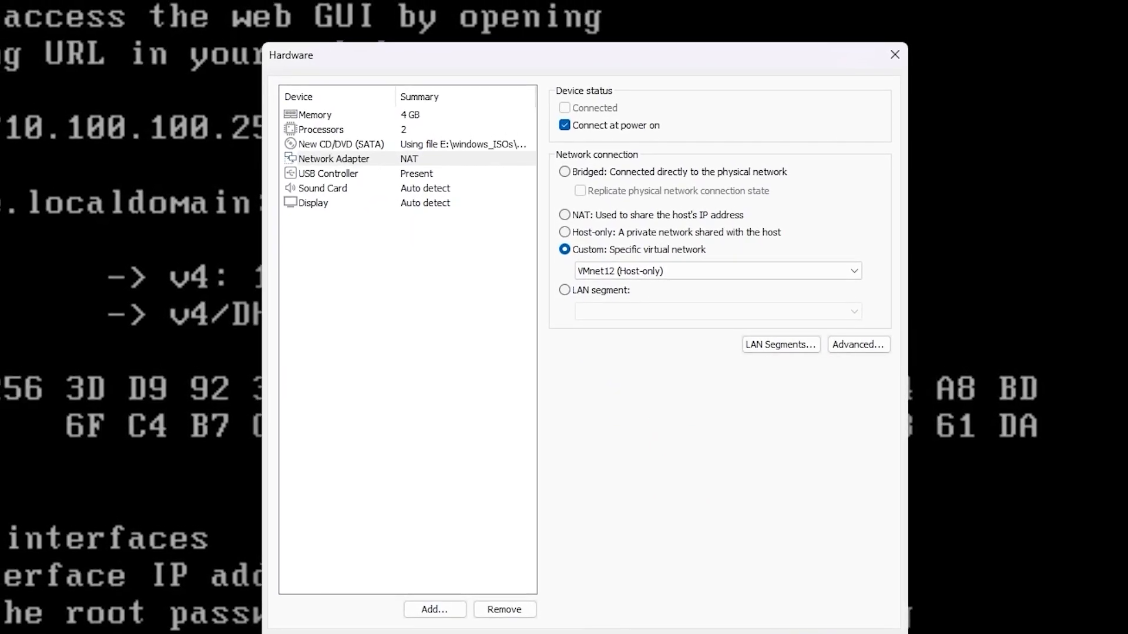
left_click(800, 633)
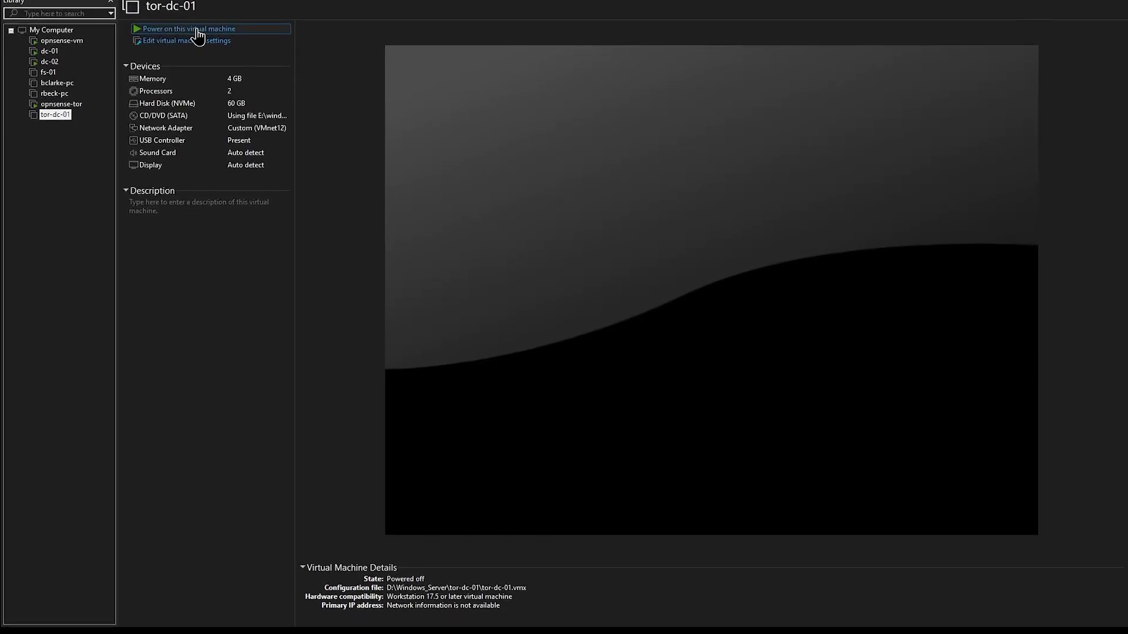
- Power on tor-dc-01, boot from the installation disc, and start Windows Server setup
left_click(196, 37)
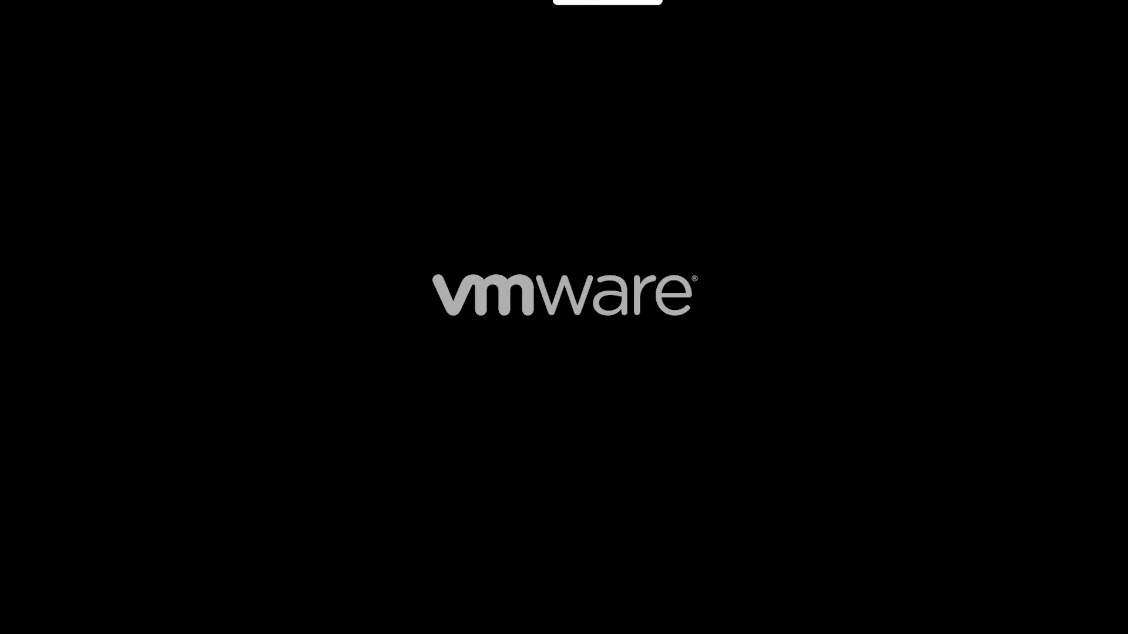
key("Return")
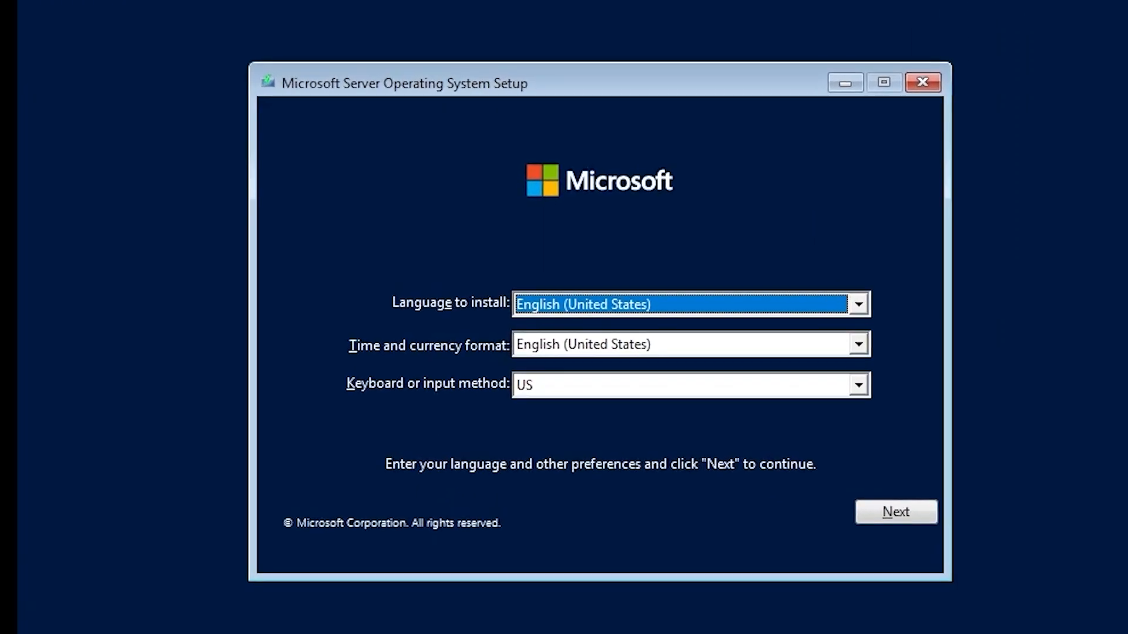
left_click(892, 512)
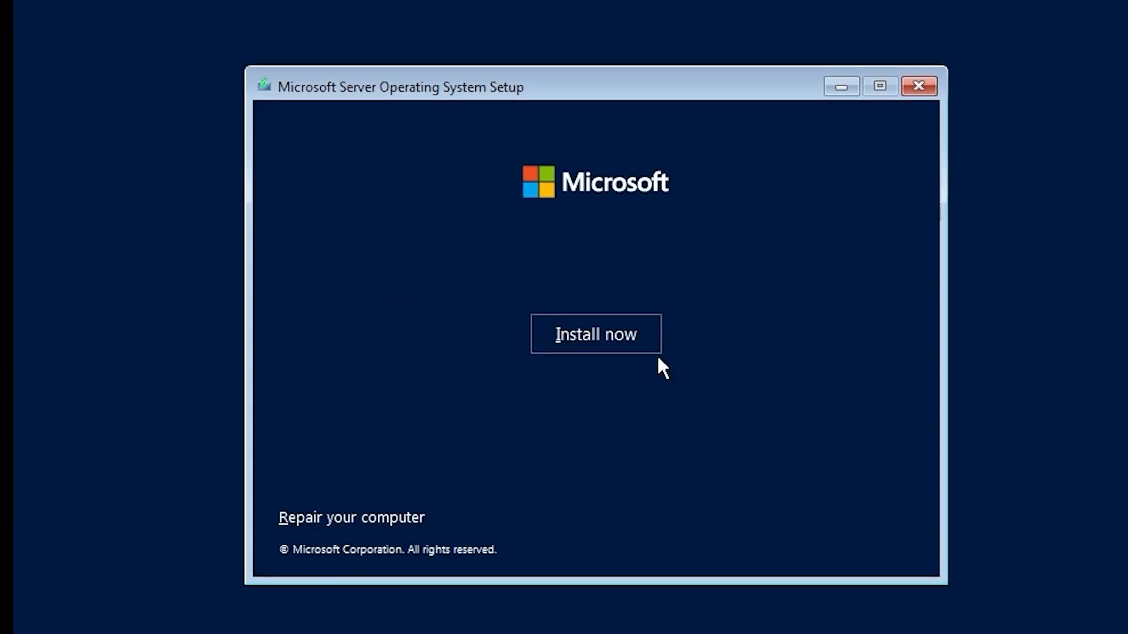
left_click(623, 333)
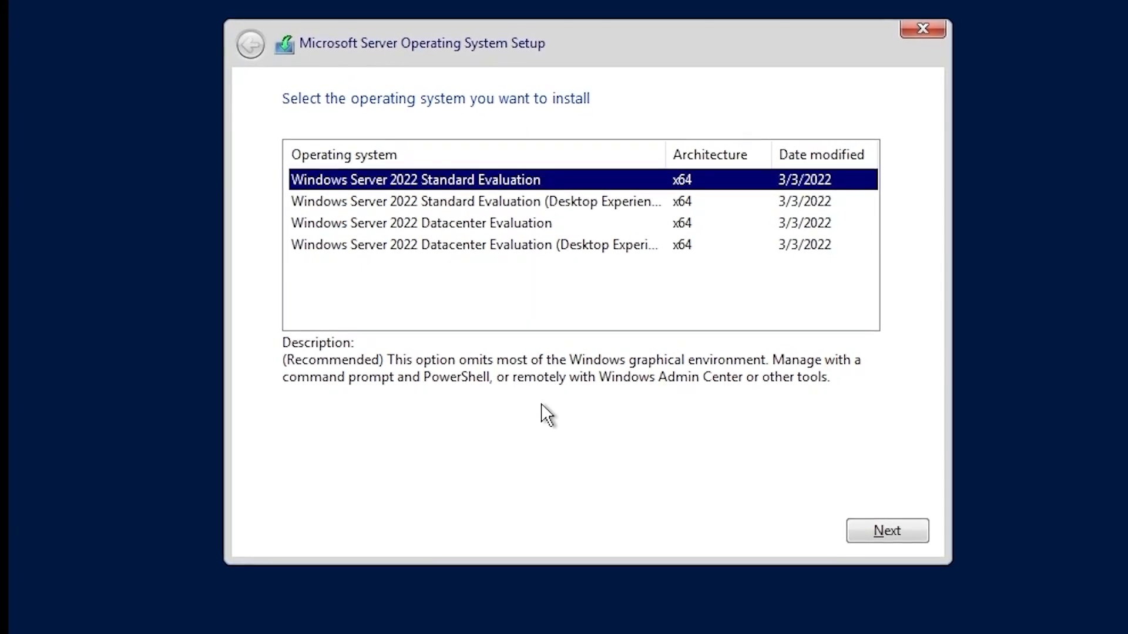
- Choose Datacenter Evaluation (Desktop Experience), accept the license, and run a custom install
left_click(497, 248)
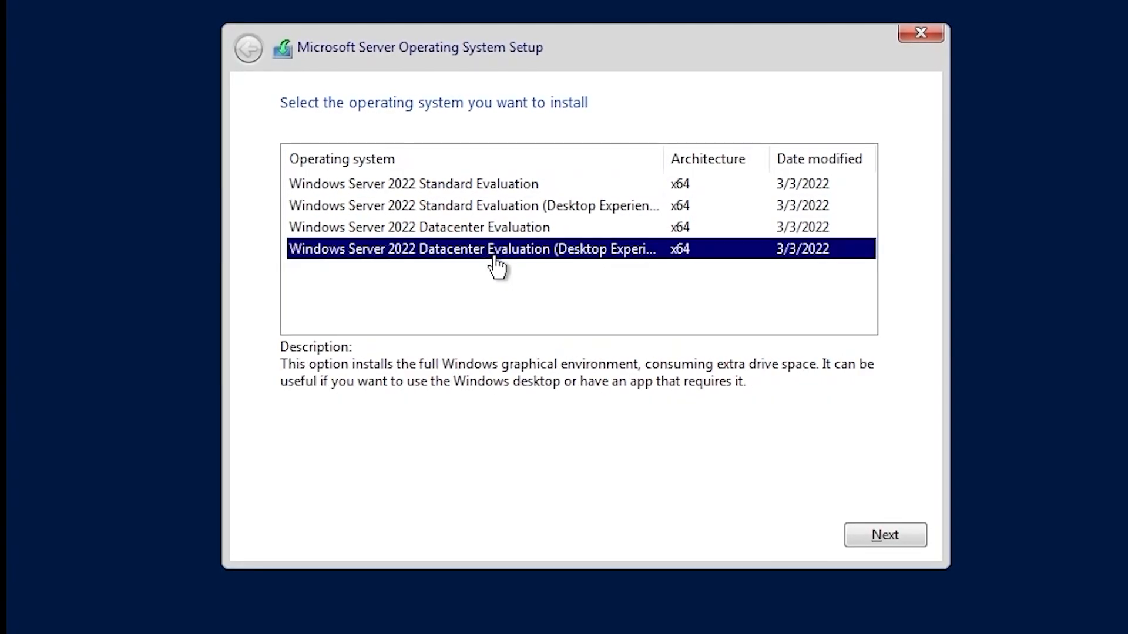
left_click(877, 528)
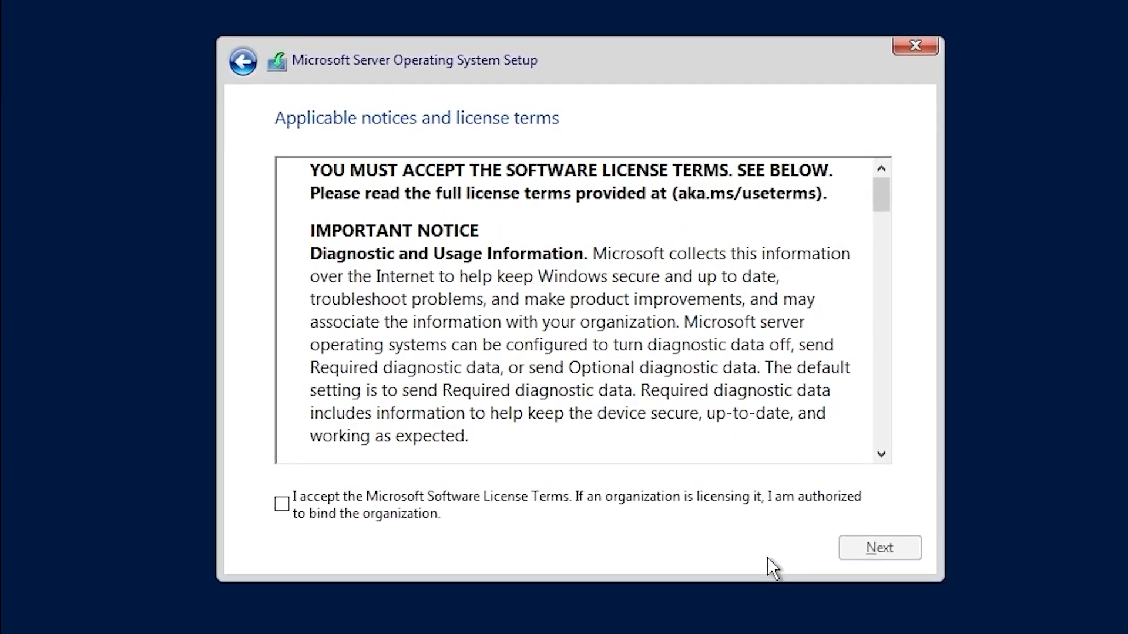
left_click(389, 502)
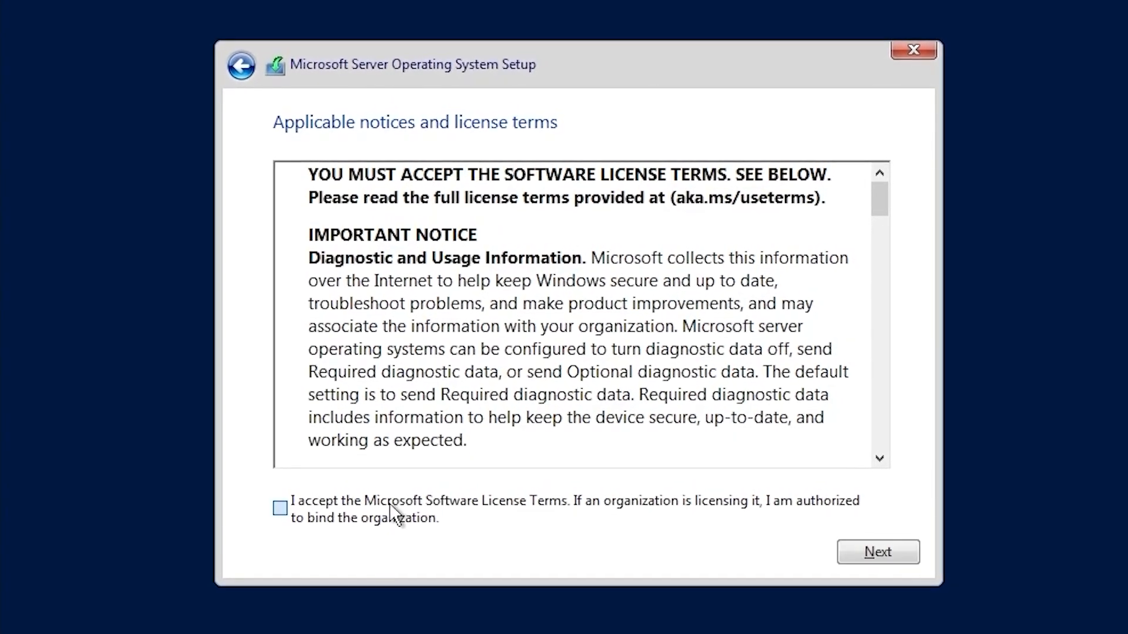
left_click(858, 562)
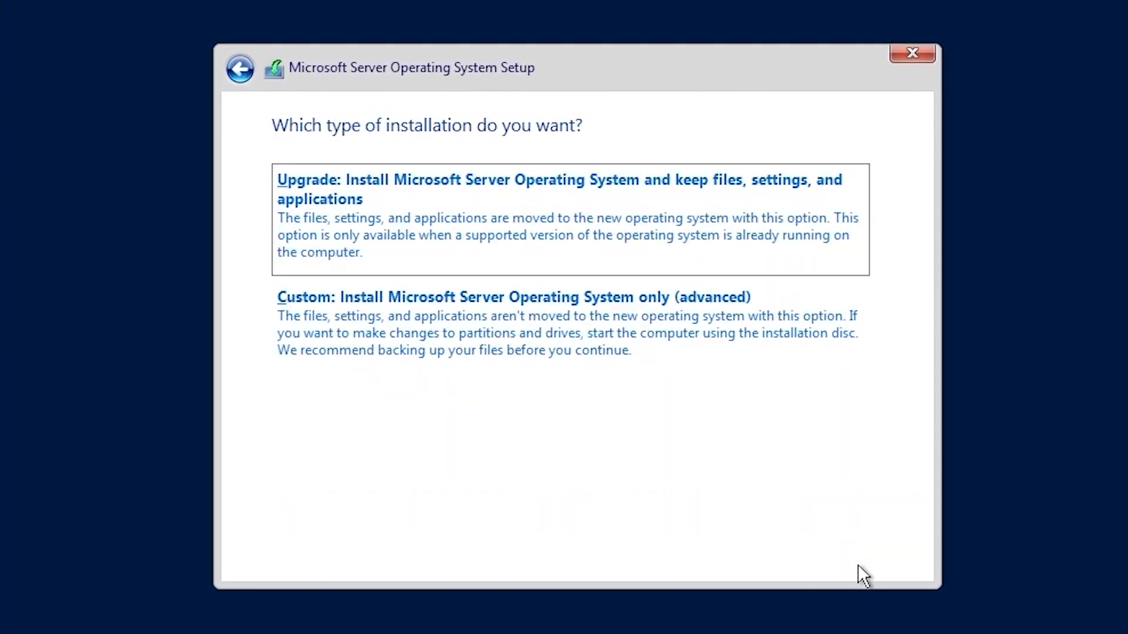
left_click(623, 365)
left_click(888, 561)
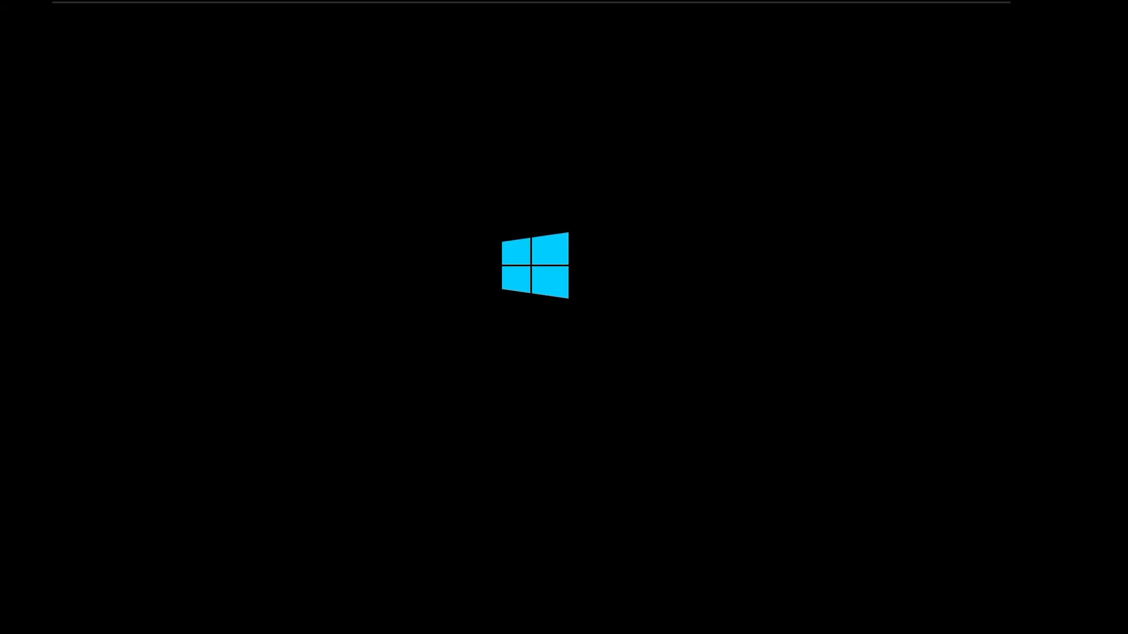
- Enter and confirm the Administrator password for tor-dc-01
type("Password12")
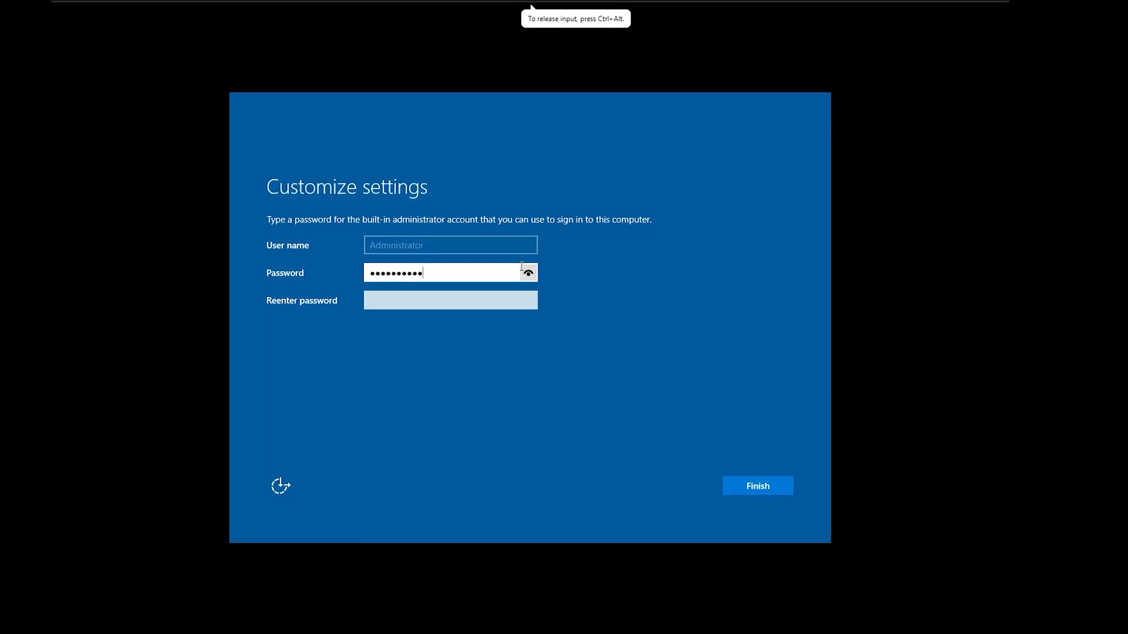
type("3")
key("Tab")
type("Passw")
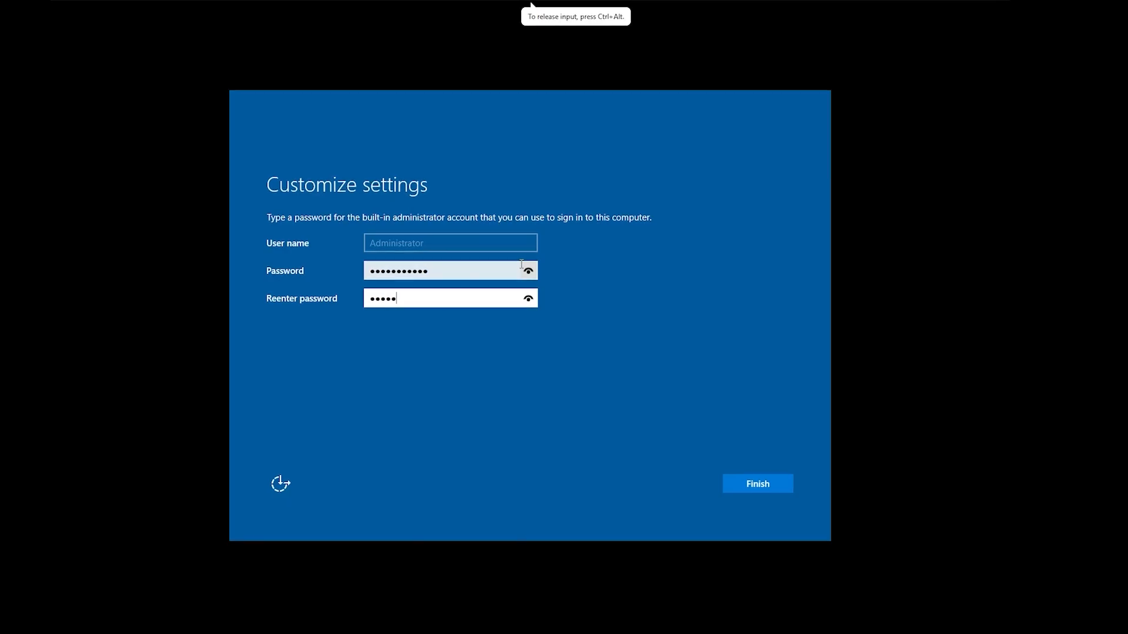
type("ord123")
key("Return")
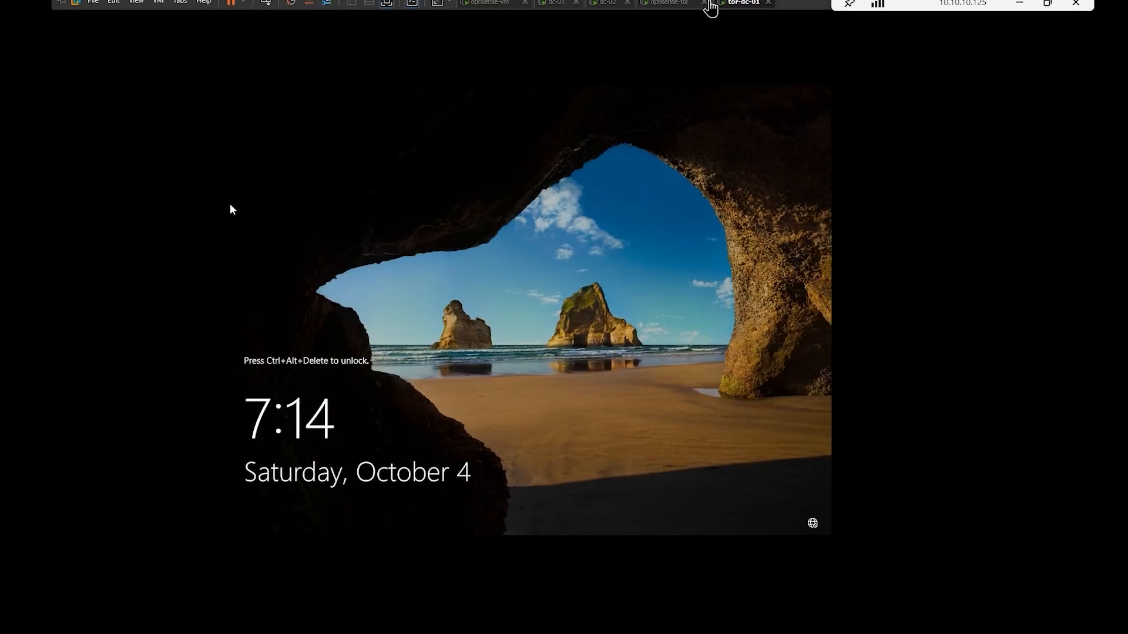
- Send Ctrl+Alt+Del, sign in, allow network discovery and dismiss the Windows Admin Center popup
right_click(743, 9)
left_click(794, 72)
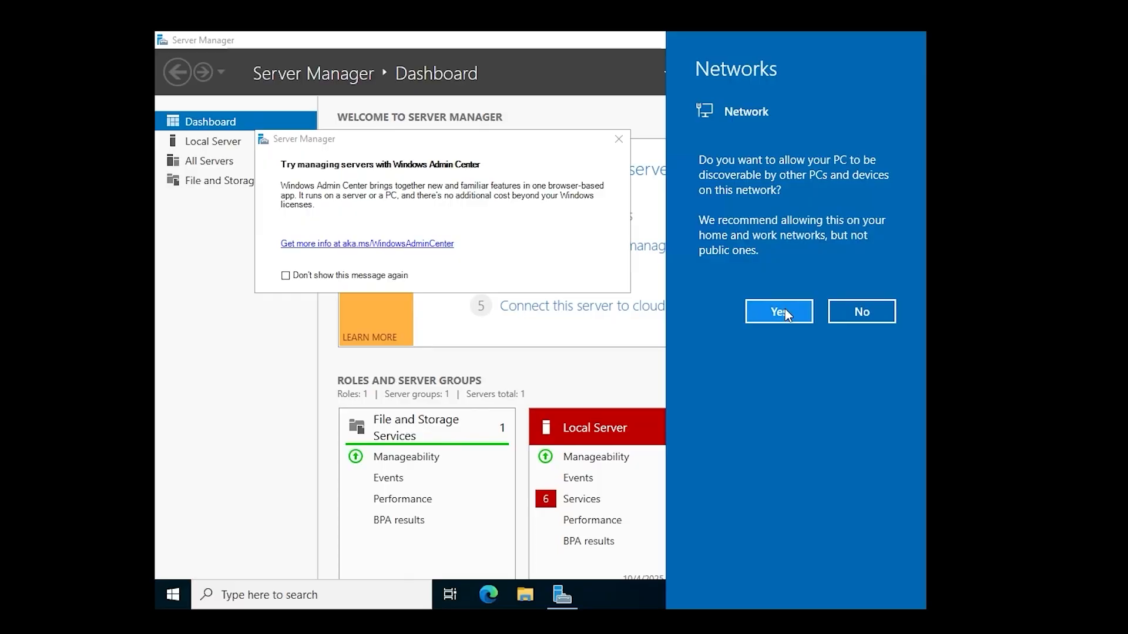
left_click(734, 297)
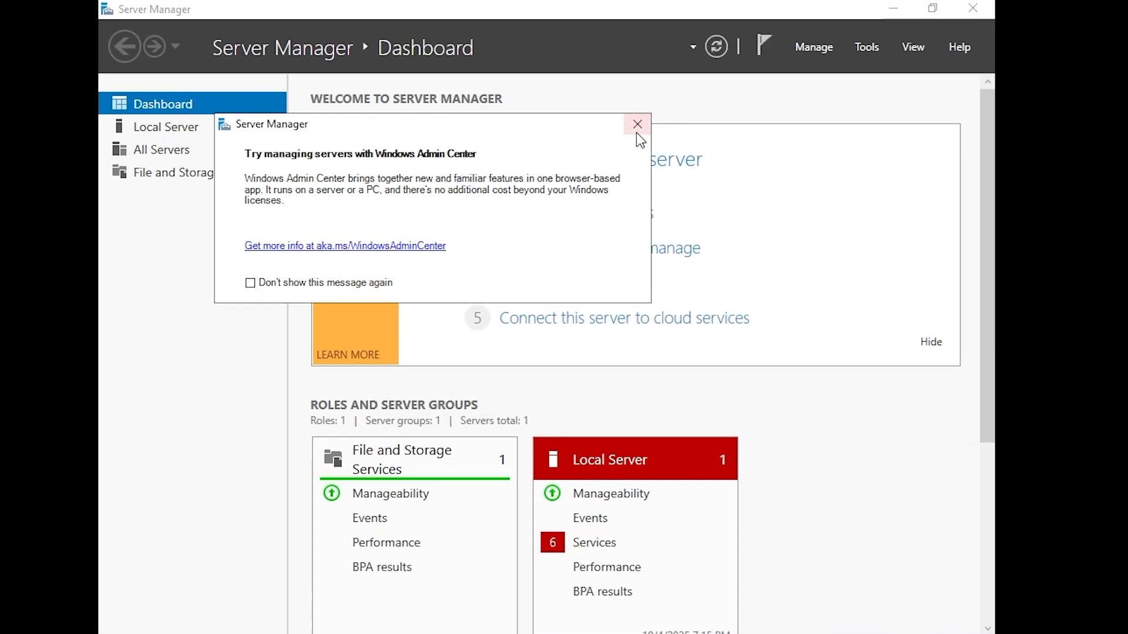
left_click(636, 133)
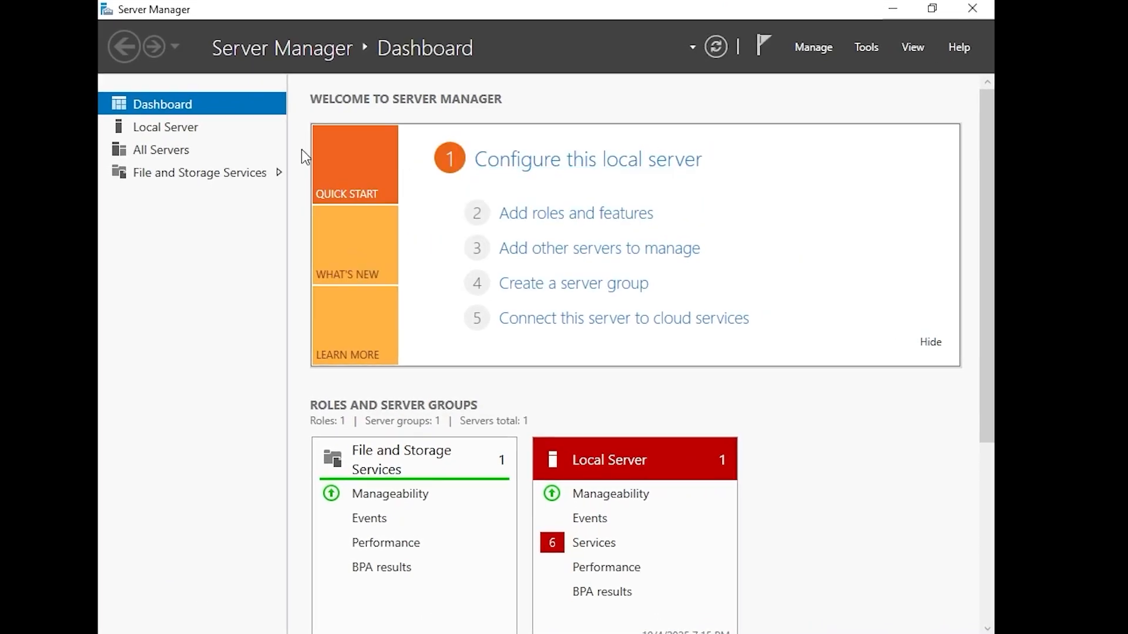
left_click(245, 149)
- Change tor-dc-01's time zone to (UTC-05:00) Eastern Time (US & Canada) from Local Server
left_click(231, 133)
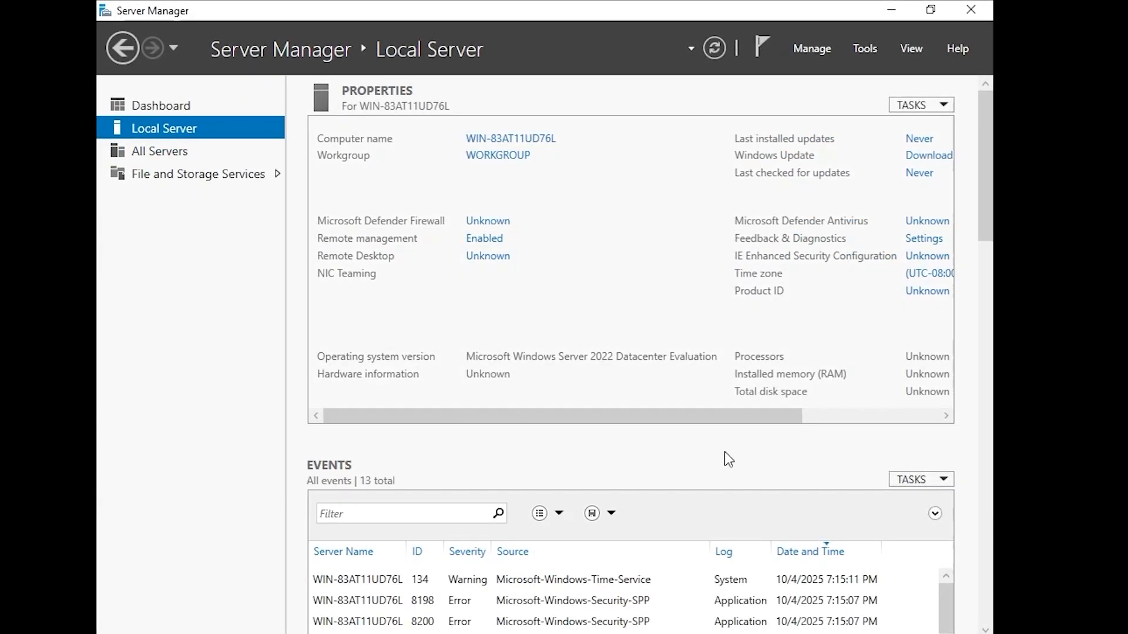
left_click_drag(701, 416, 841, 294)
left_click(834, 275)
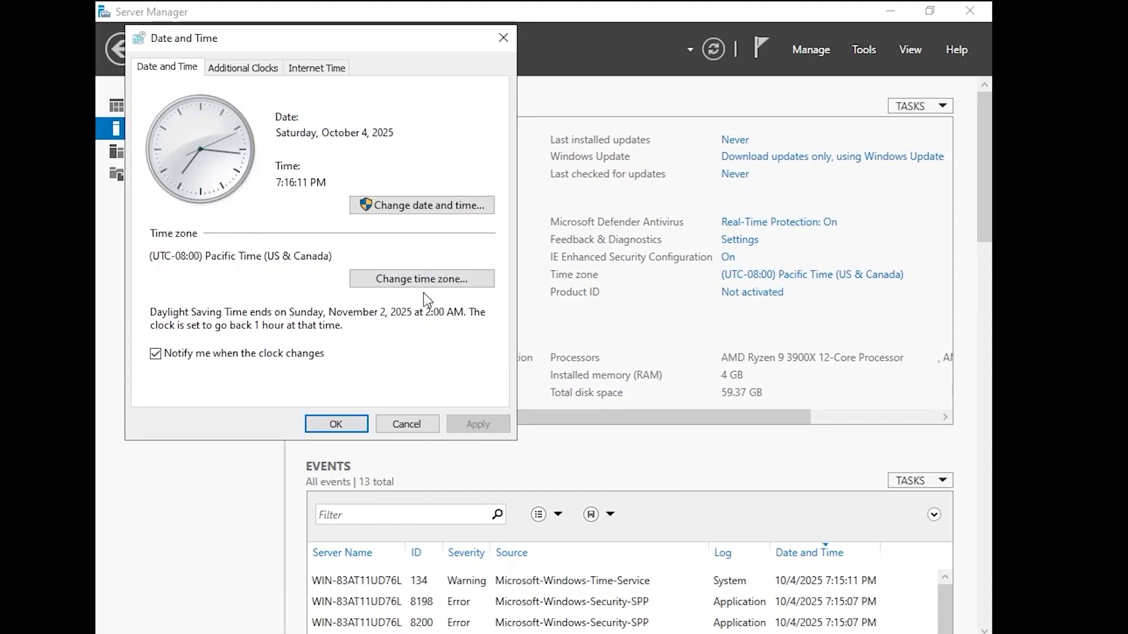
left_click(421, 280)
left_click(311, 141)
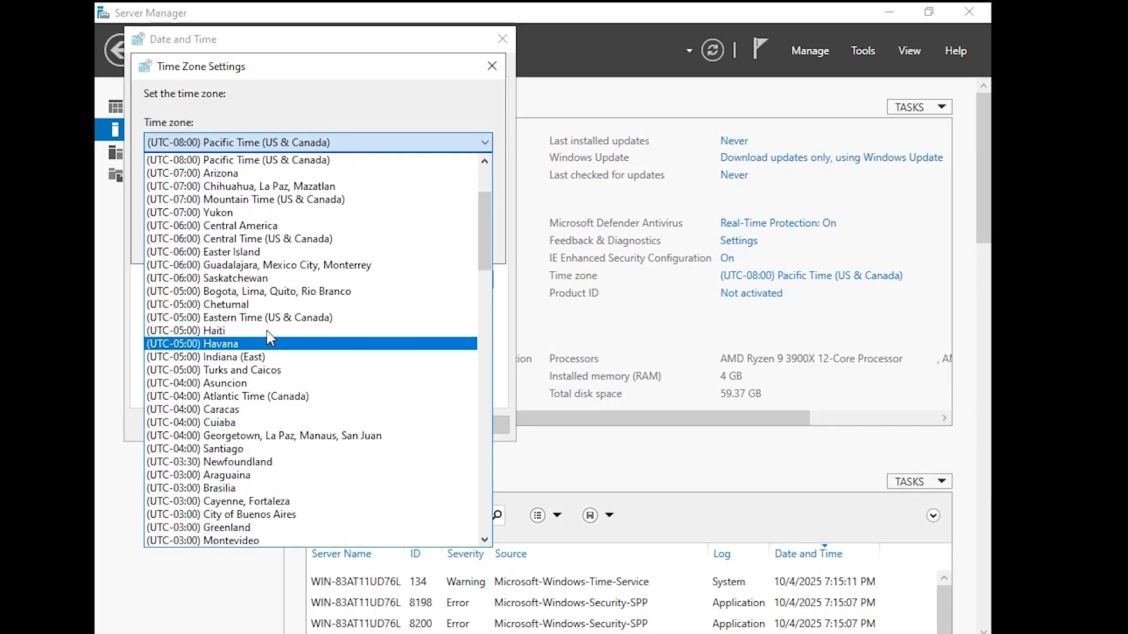
left_click(266, 317)
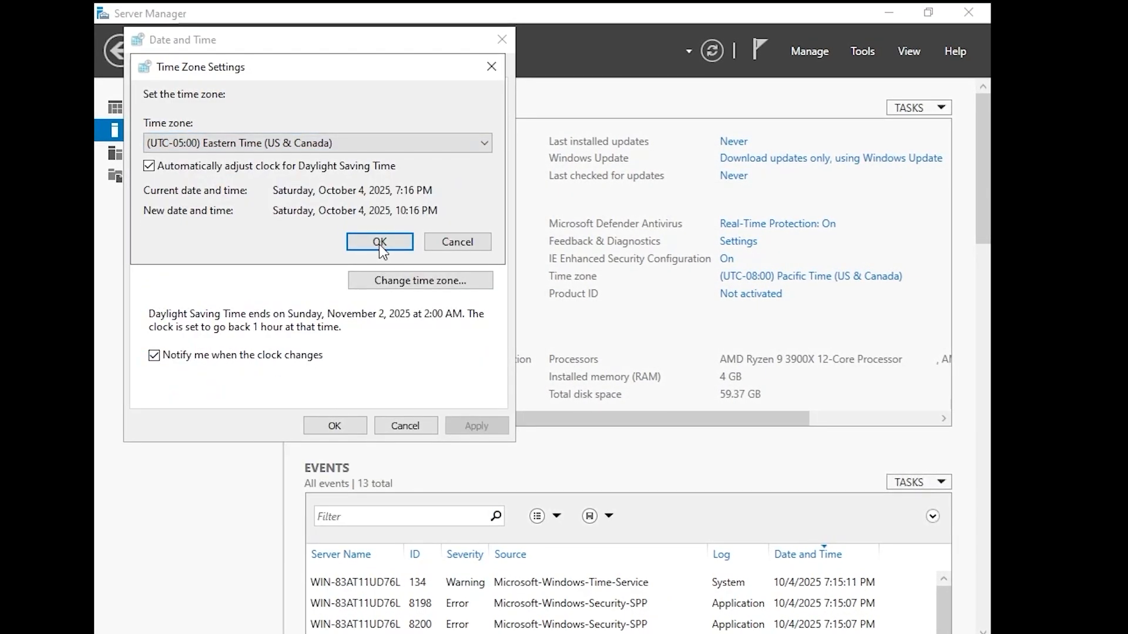
left_click(331, 426)
left_click_drag(528, 421, 419, 421)
- Open Ethernet0's IPv4 properties and switch to a manually assigned IP address
left_click(530, 295)
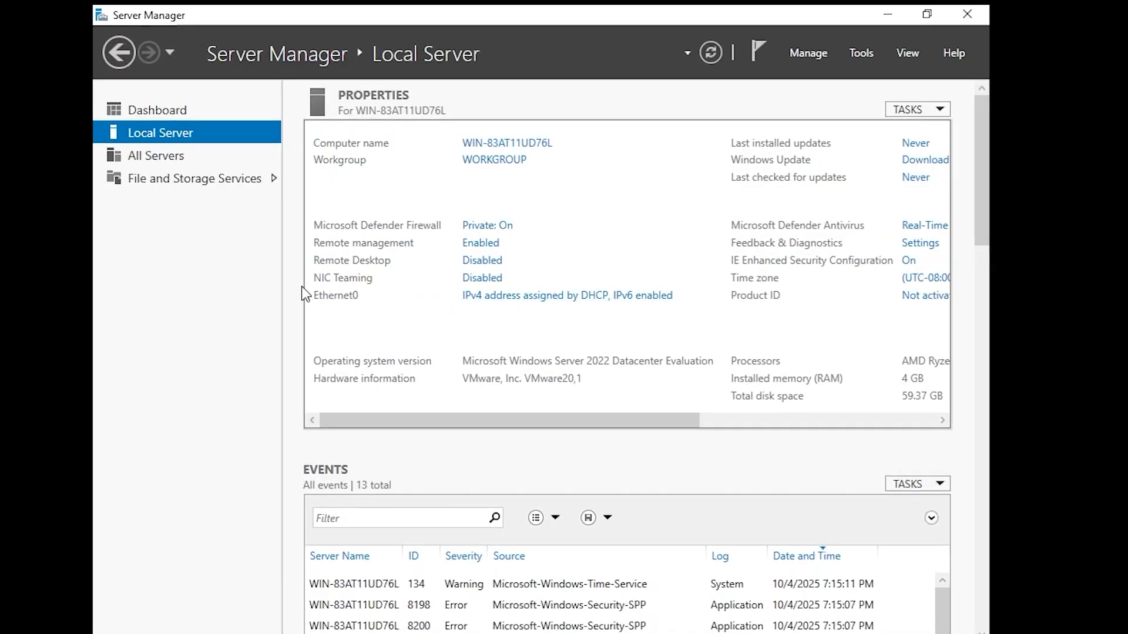
right_click(305, 189)
left_click(356, 354)
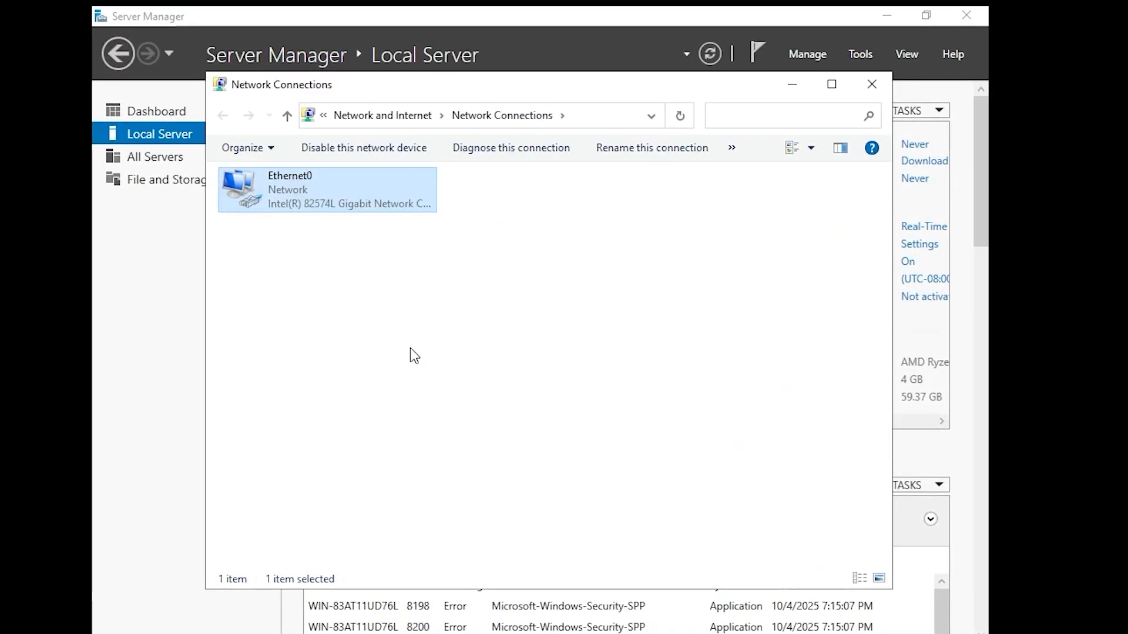
left_click(362, 350)
left_click(498, 436)
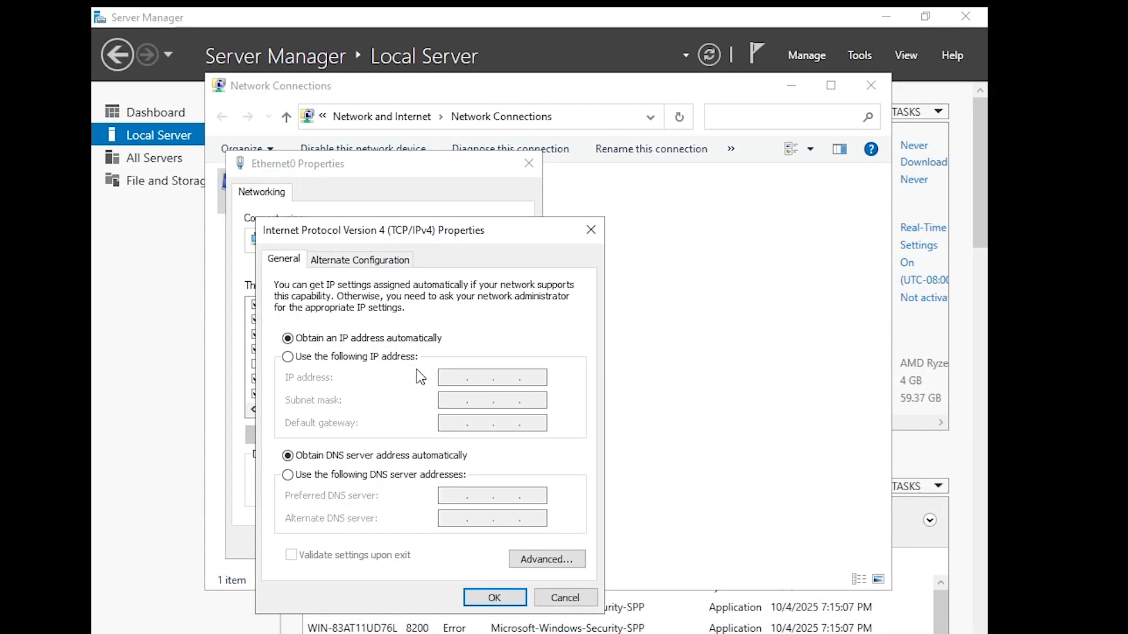
left_click(287, 358)
- Enter IP 10.100.100.20, mask 255.255.255.0, gateway 10.100.100.254 and DNS 1.1.1.1, then apply
left_click(470, 378)
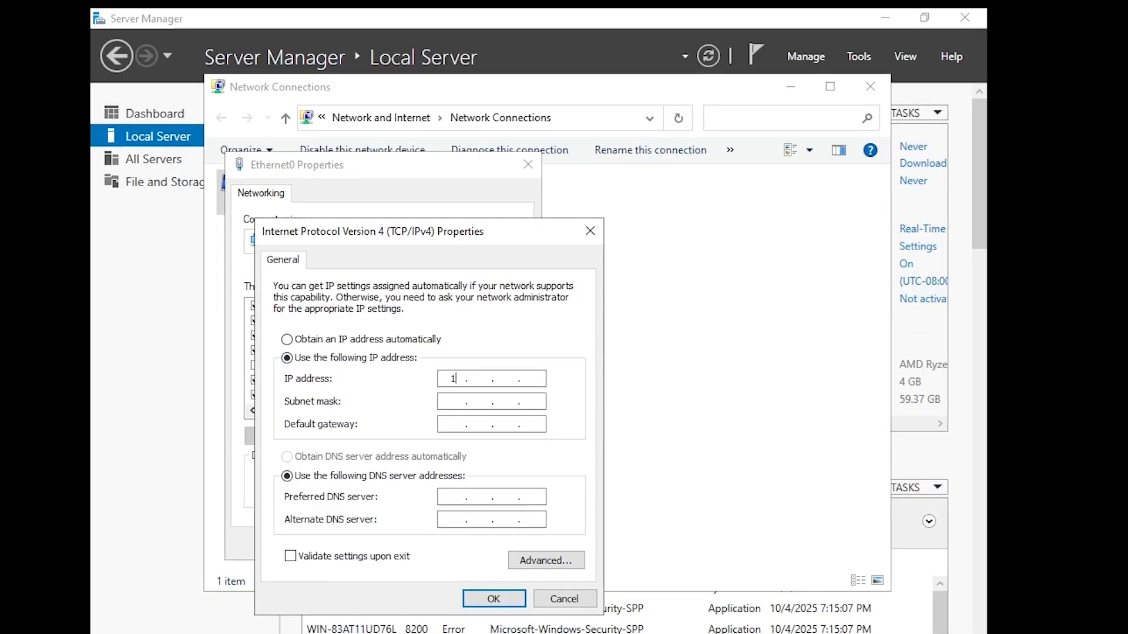
type("10 . 100 . 100 . 20")
key("Tab")
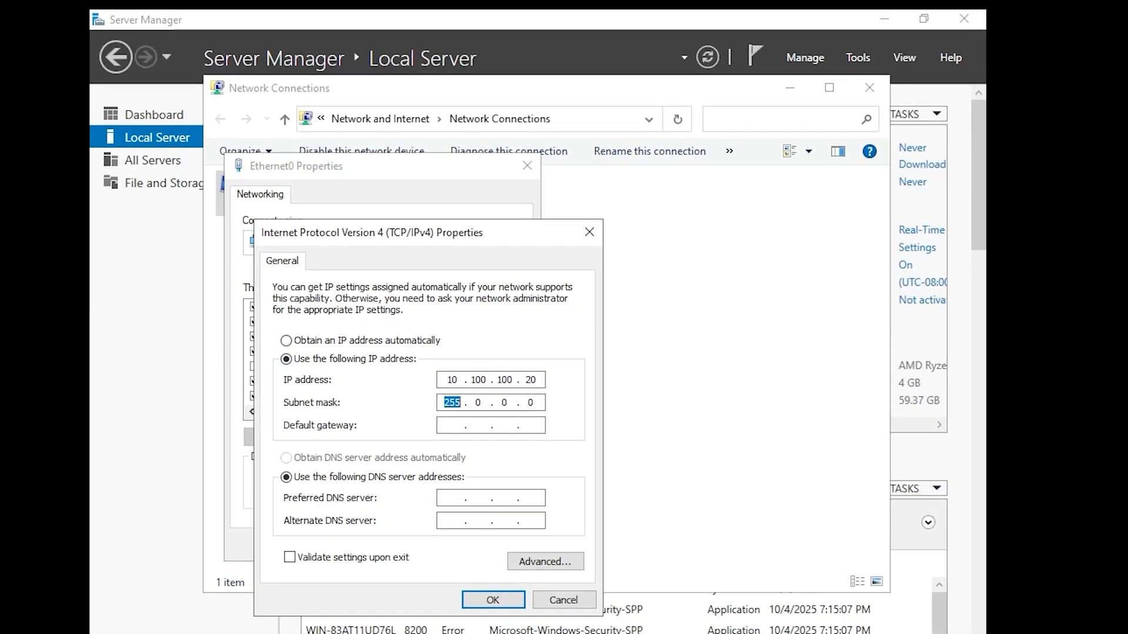
type("255.255.255.")
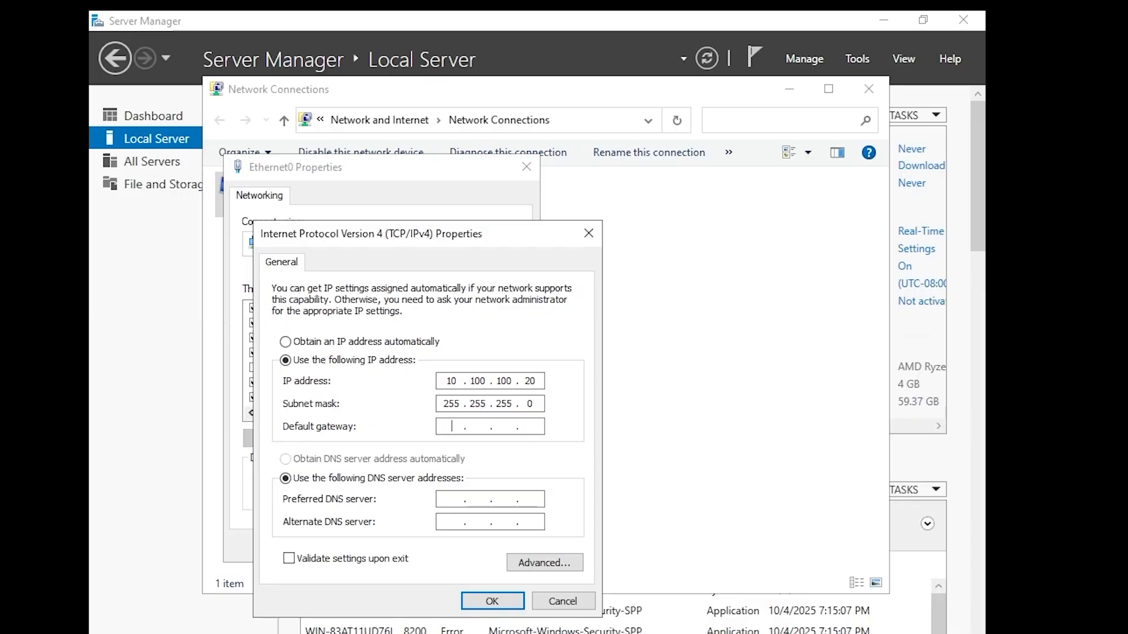
key("Tab")
type("10 . 100 . 100 . 254")
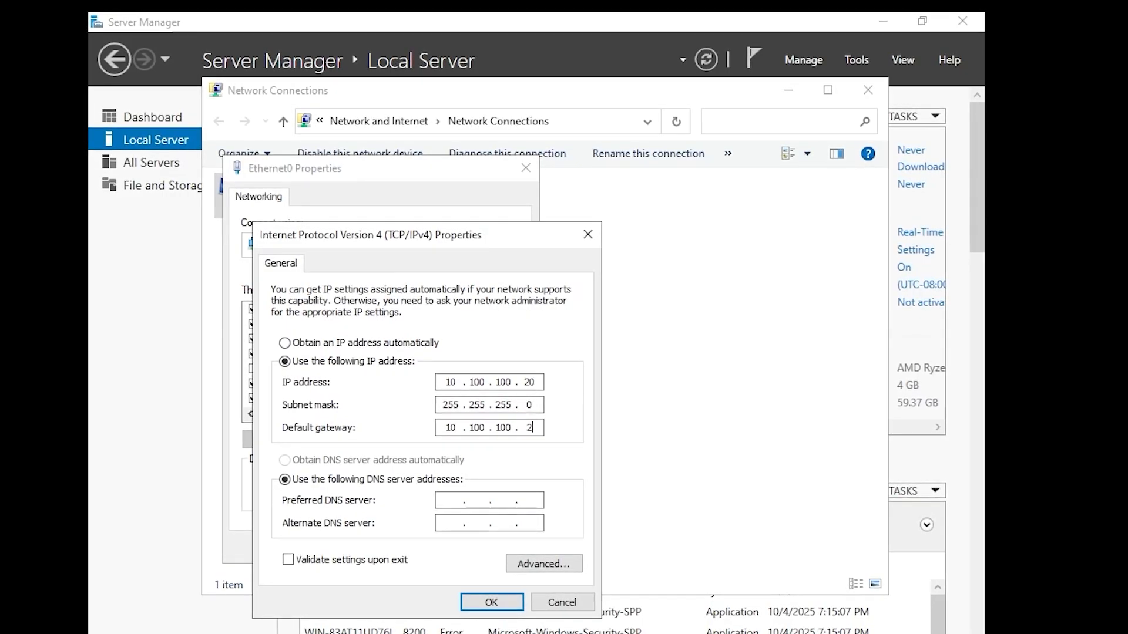
key("Tab")
key("Tab")
type("1")
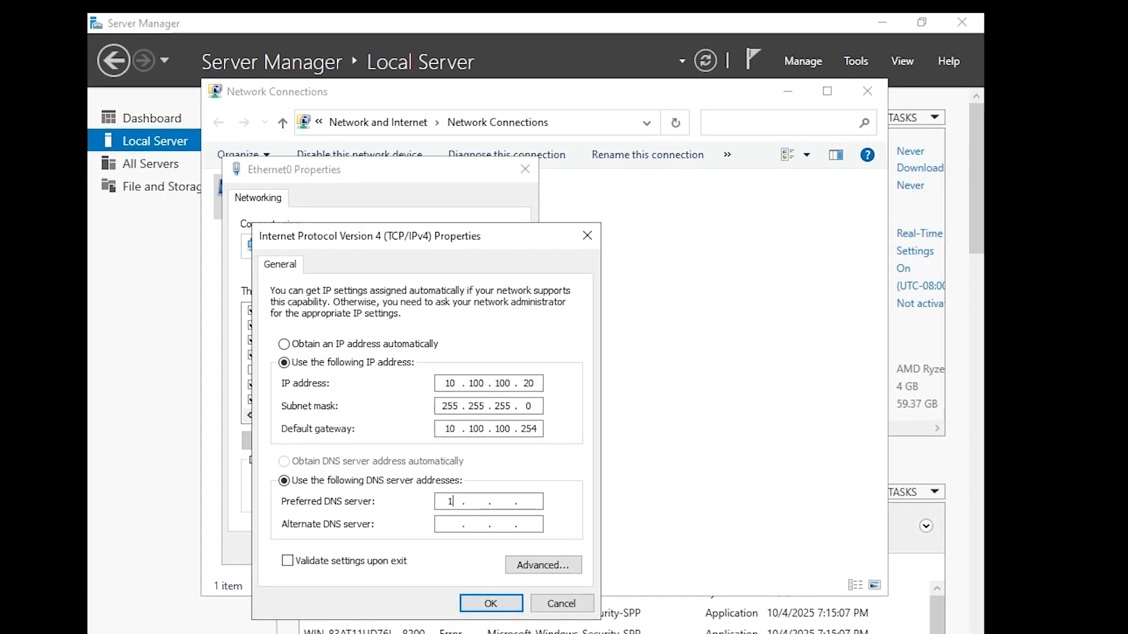
type(".1.1.1")
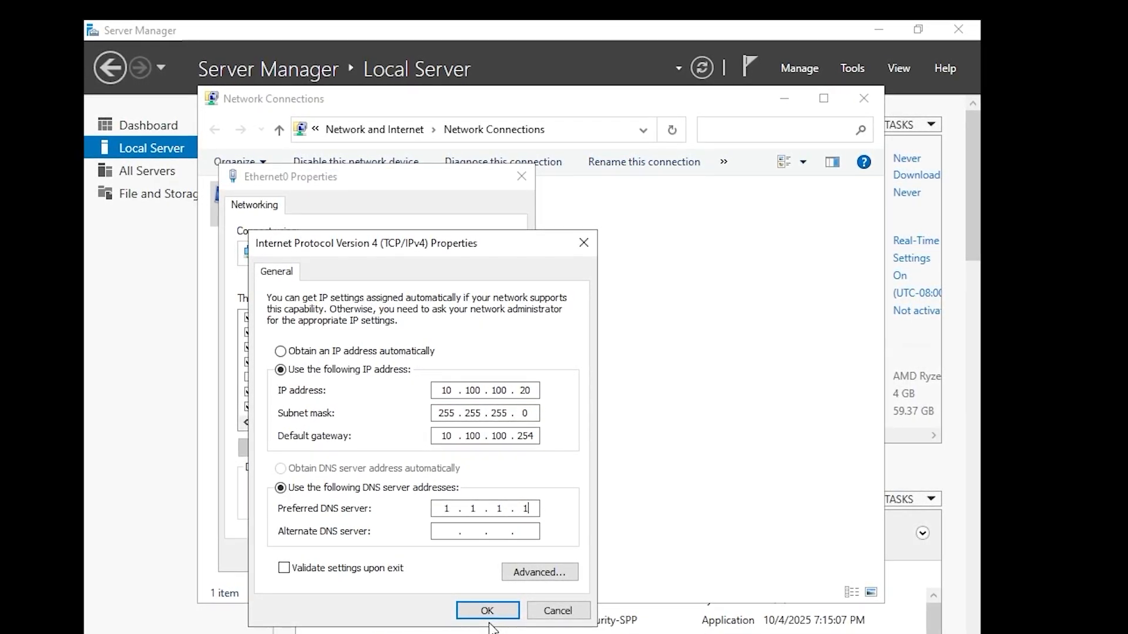
left_click(470, 610)
left_click(438, 558)
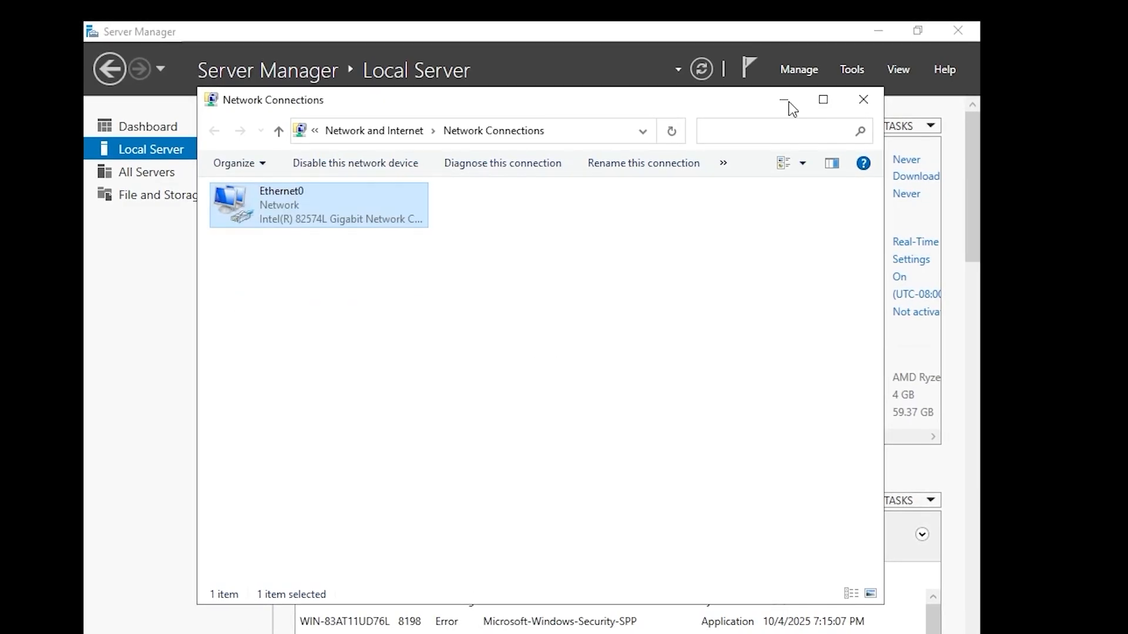
- Allow Remote Desktop connections to this server
left_click(863, 99)
left_click(470, 288)
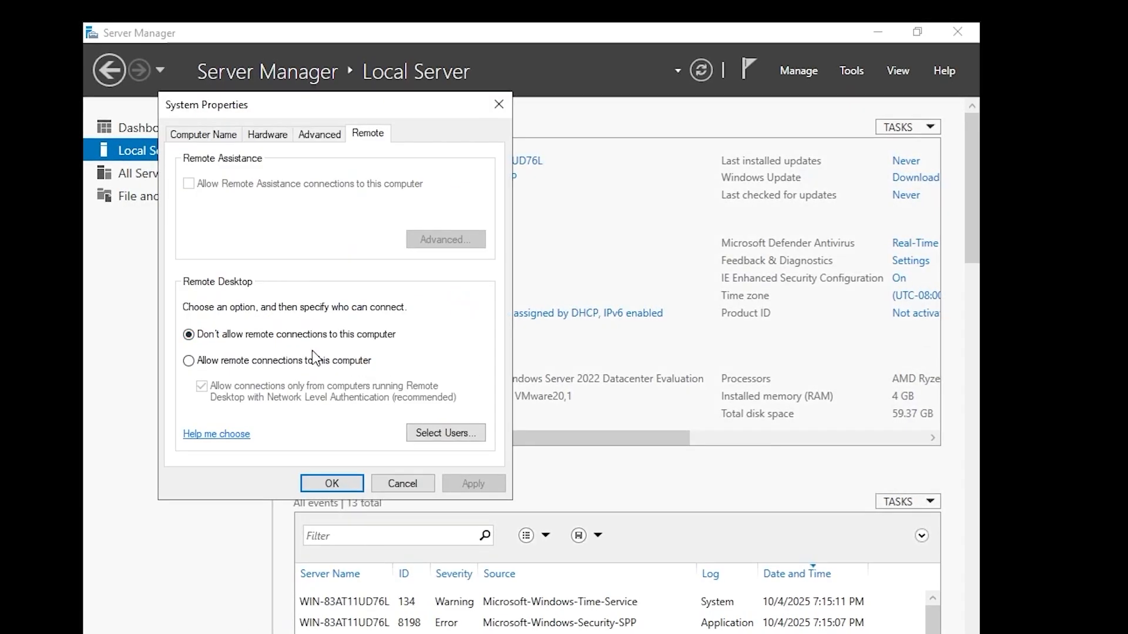
left_click(320, 361)
left_click(352, 297)
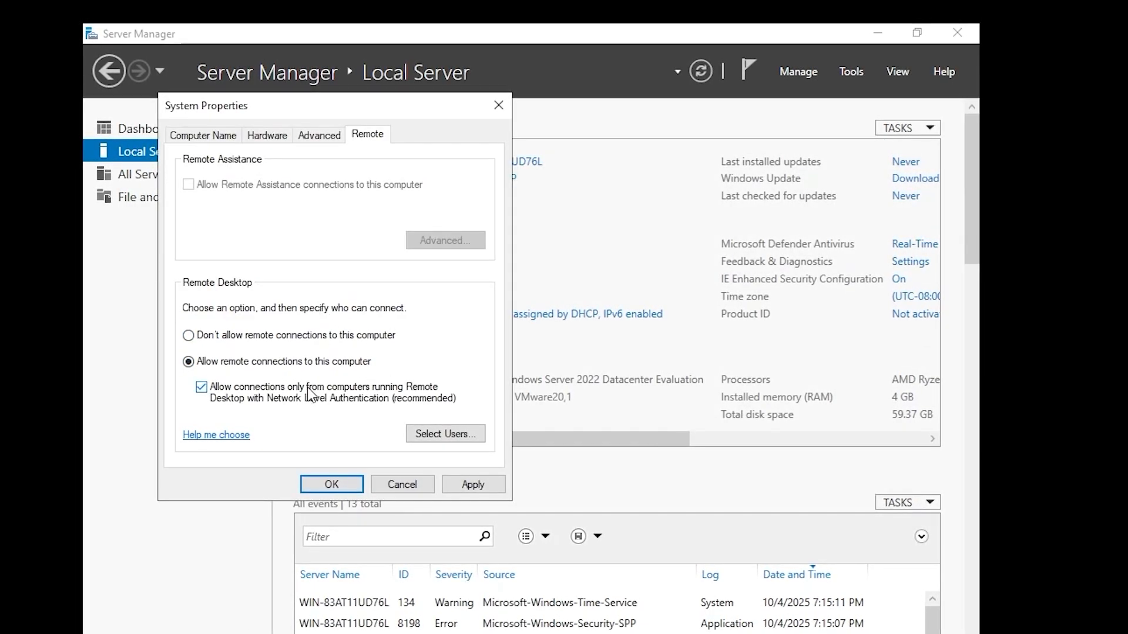
left_click(324, 488)
- Rename the computer to tor-dc-01 and close System Properties
left_click(494, 165)
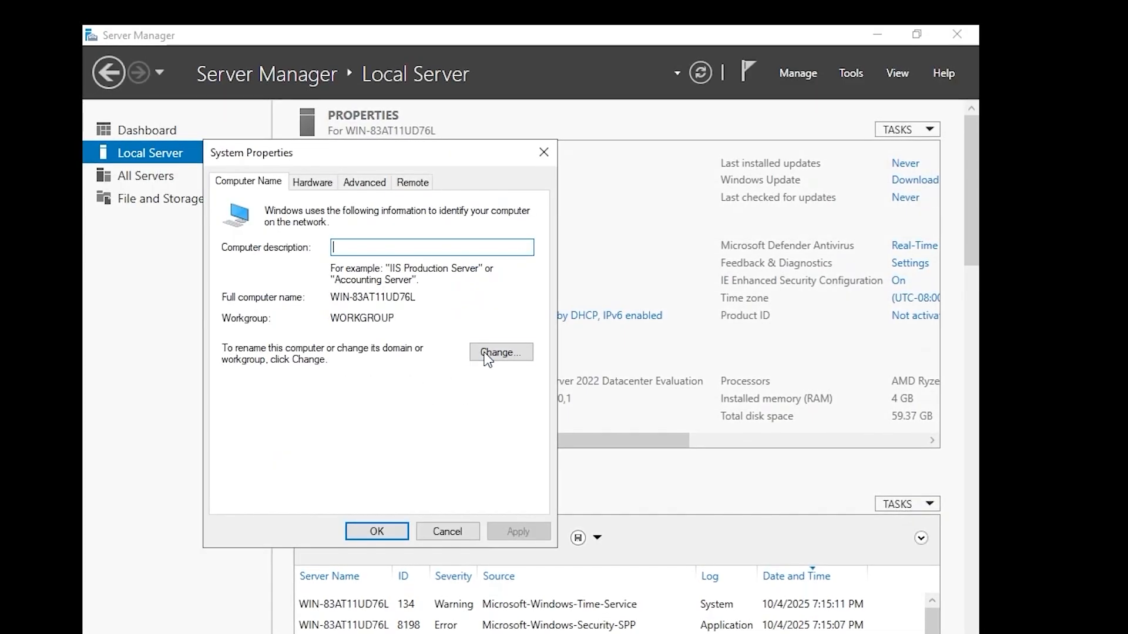
left_click(510, 352)
type("tor-dc-01")
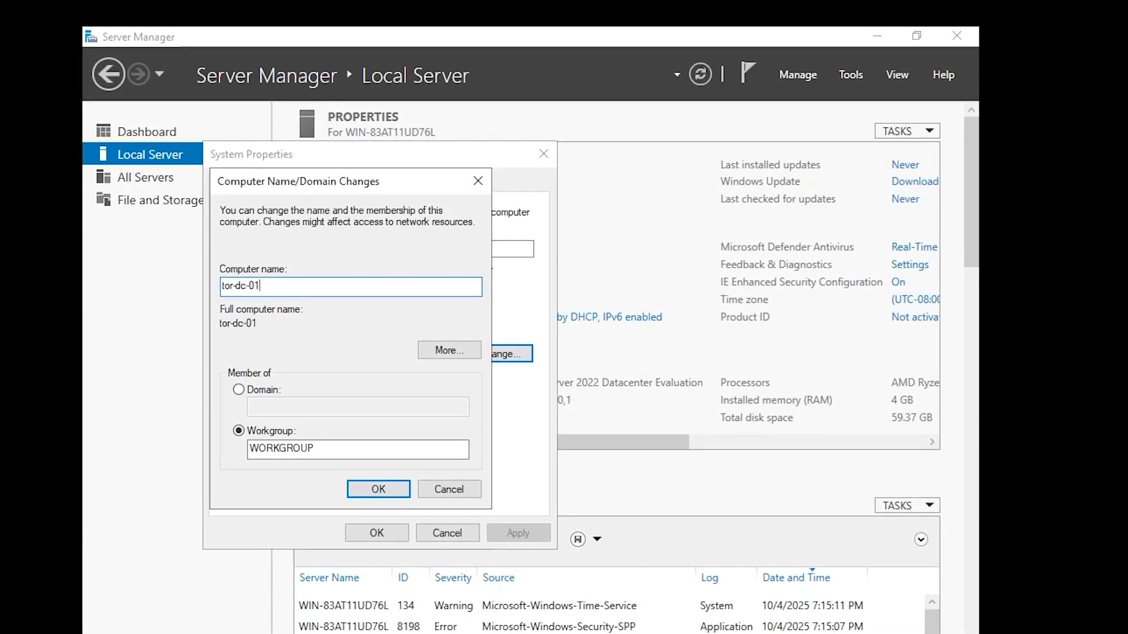
left_click(379, 488)
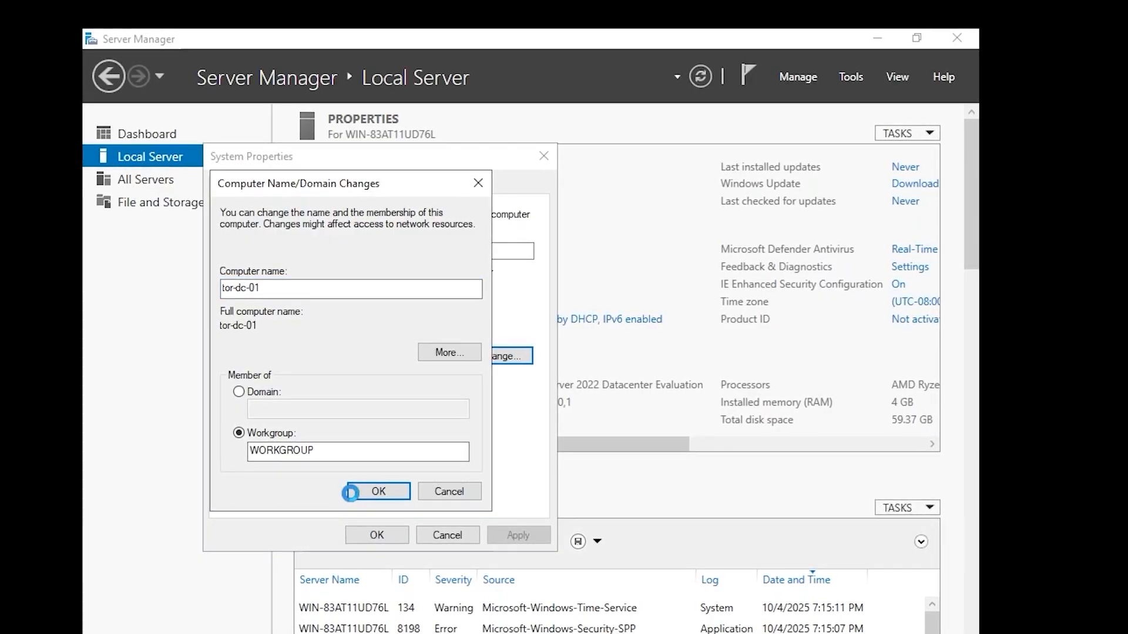
left_click(638, 380)
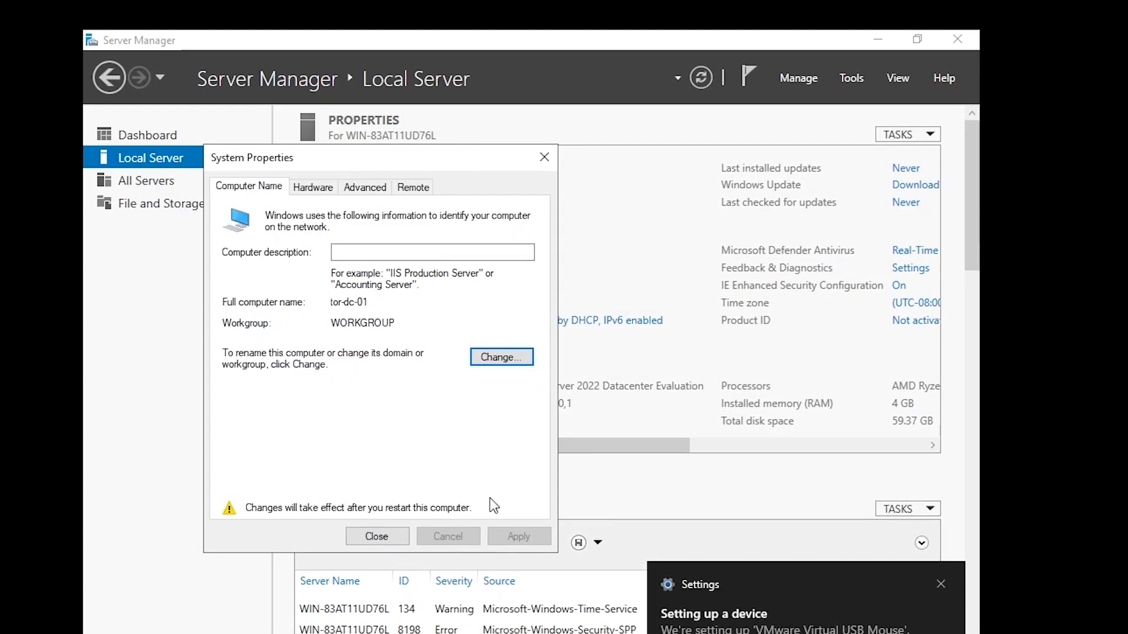
left_click(377, 537)
- Postpone the restart and launch VMware Tools setup from the guest's mounted disc
left_click(608, 374)
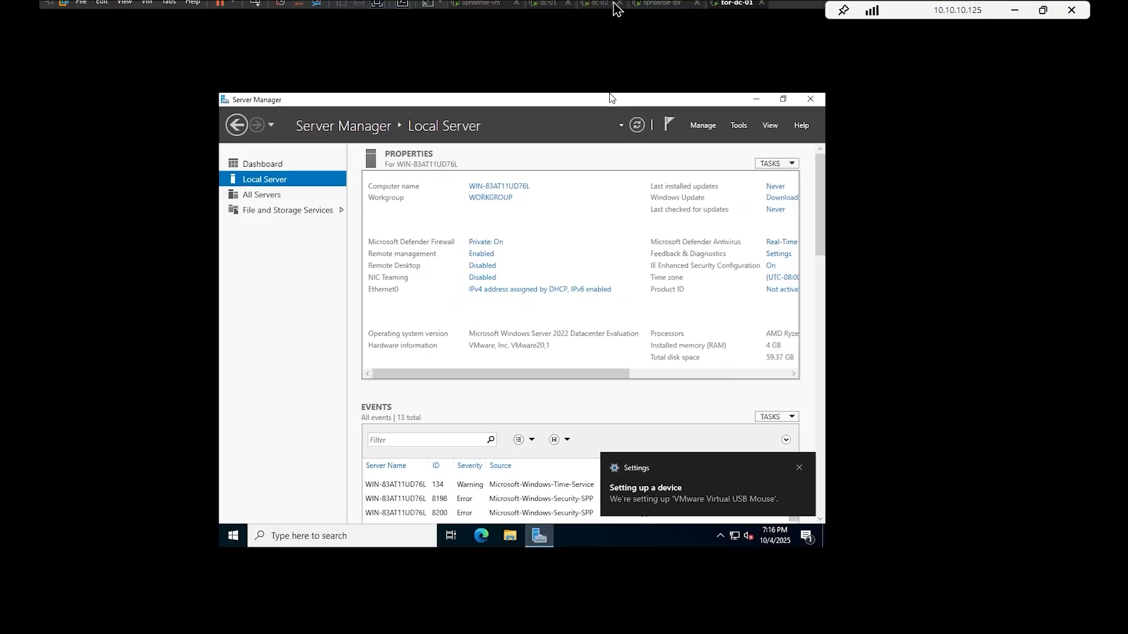
right_click(728, 14)
left_click(785, 164)
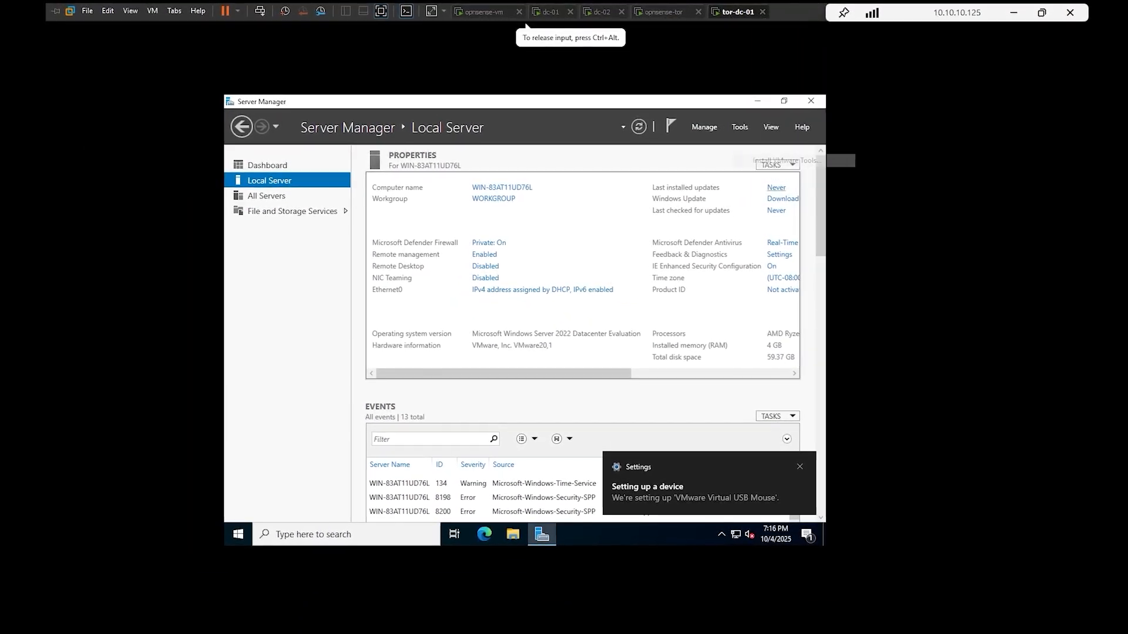
left_click(541, 363)
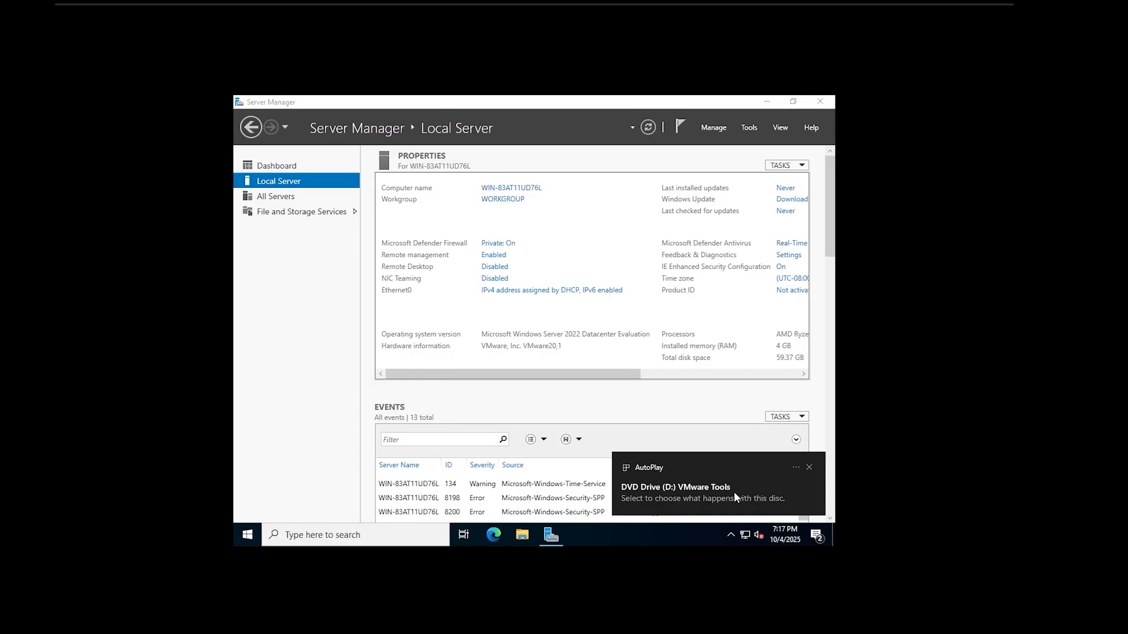
left_click(734, 492)
left_click(679, 196)
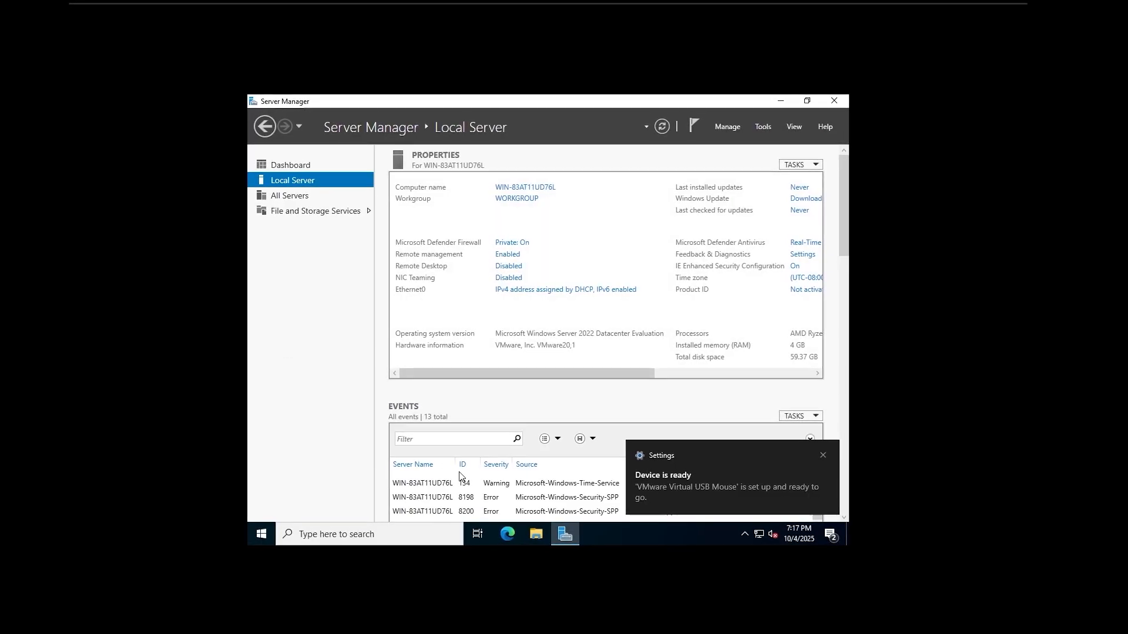
- Complete the VMware Tools setup wizard and restart the server
left_click(824, 455)
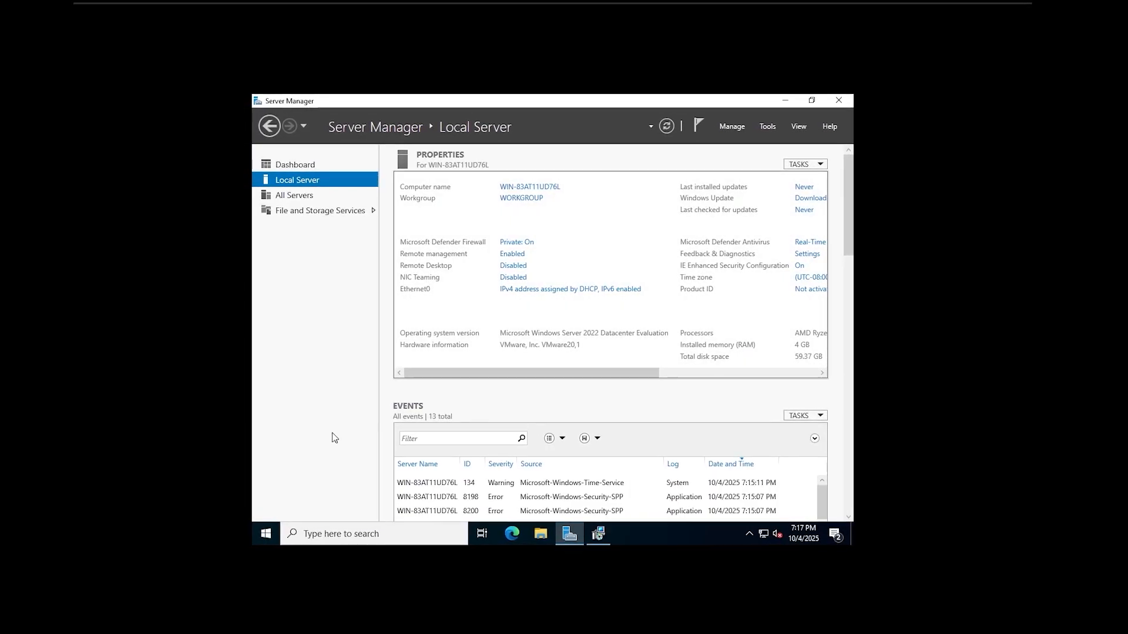
left_click(616, 404)
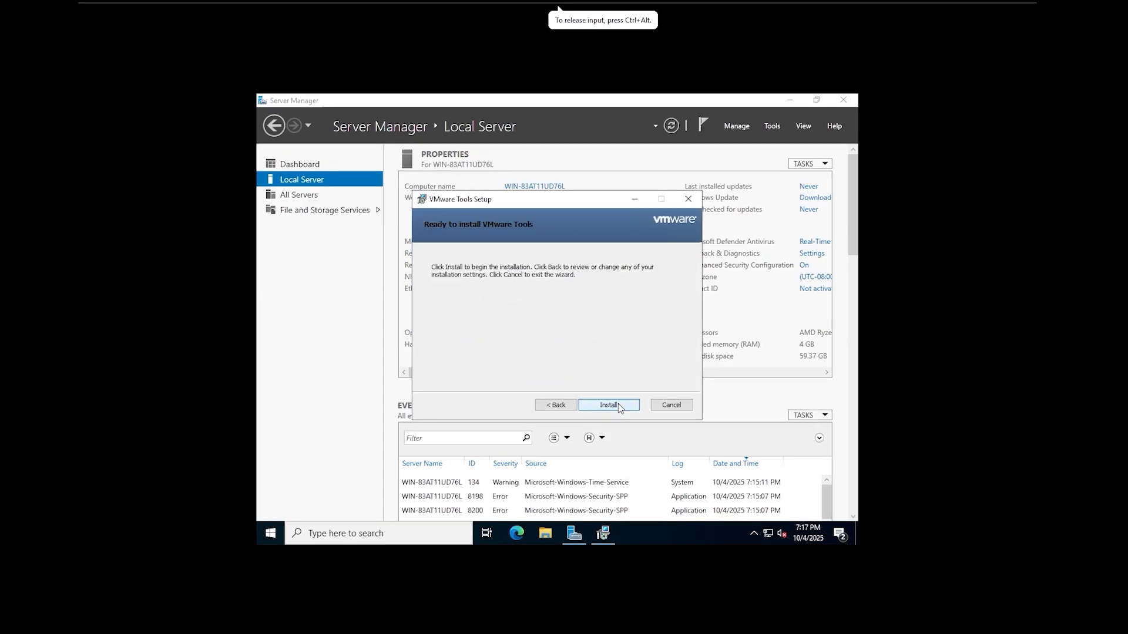
left_click(618, 404)
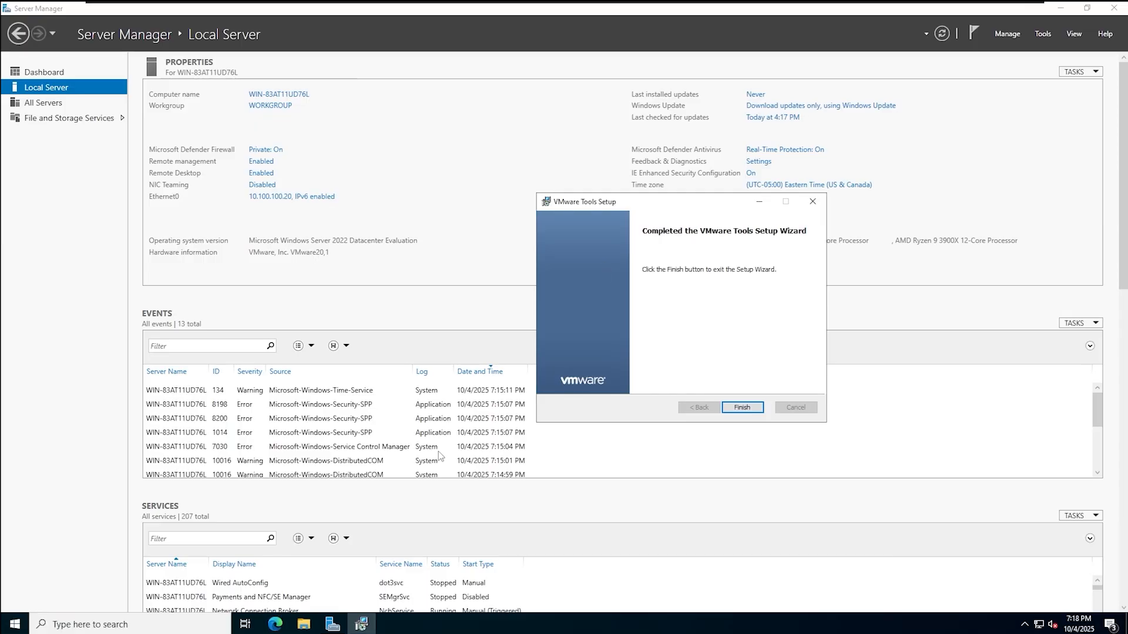
left_click(742, 408)
left_click(520, 340)
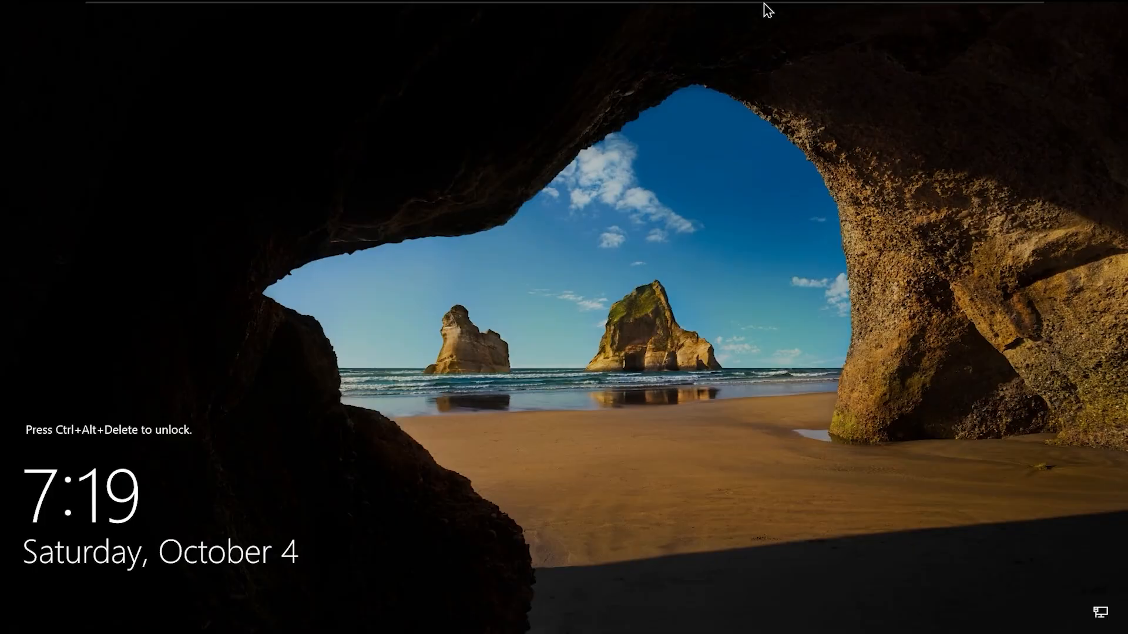
- Send Ctrl+Alt+Del to tor-dc-01 and sign in as Administrator
right_click(769, 12)
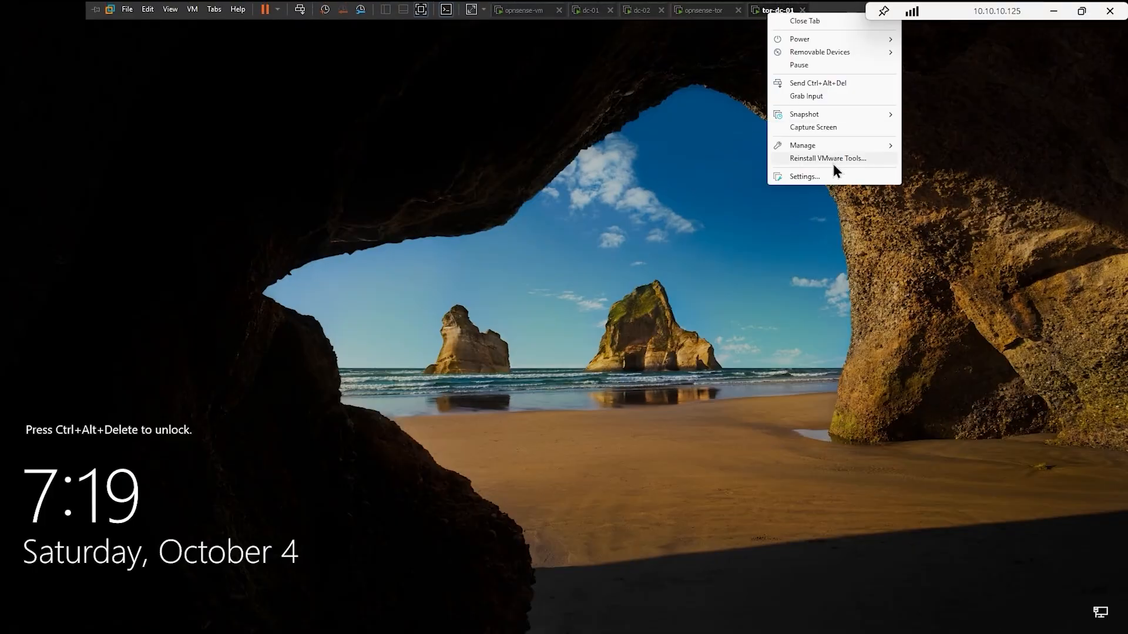
left_click(828, 86)
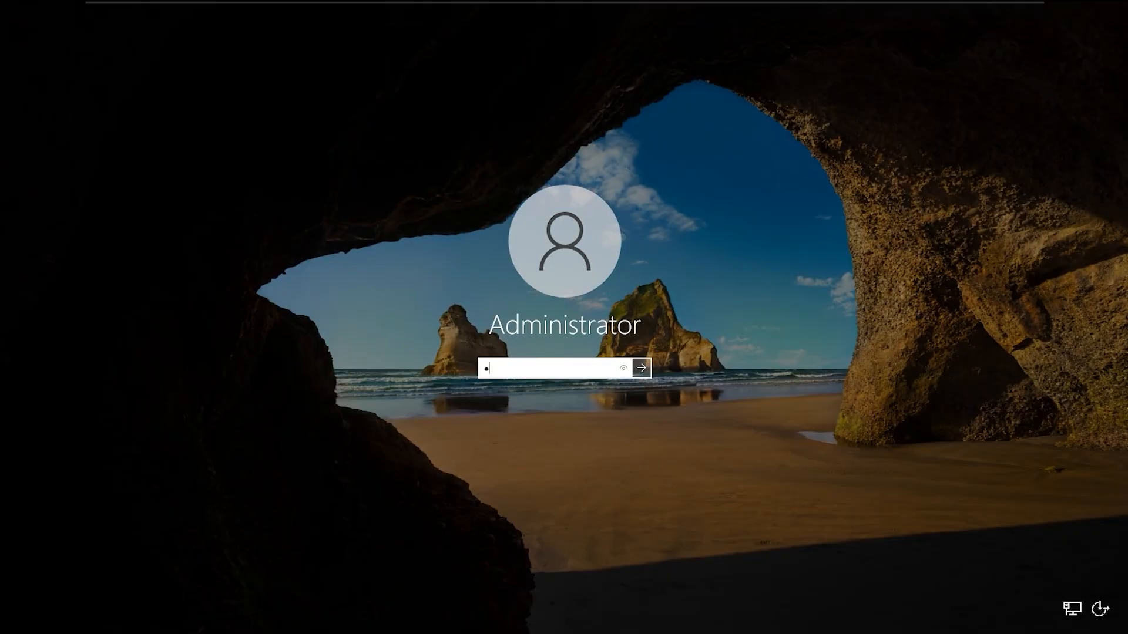
key("Return")
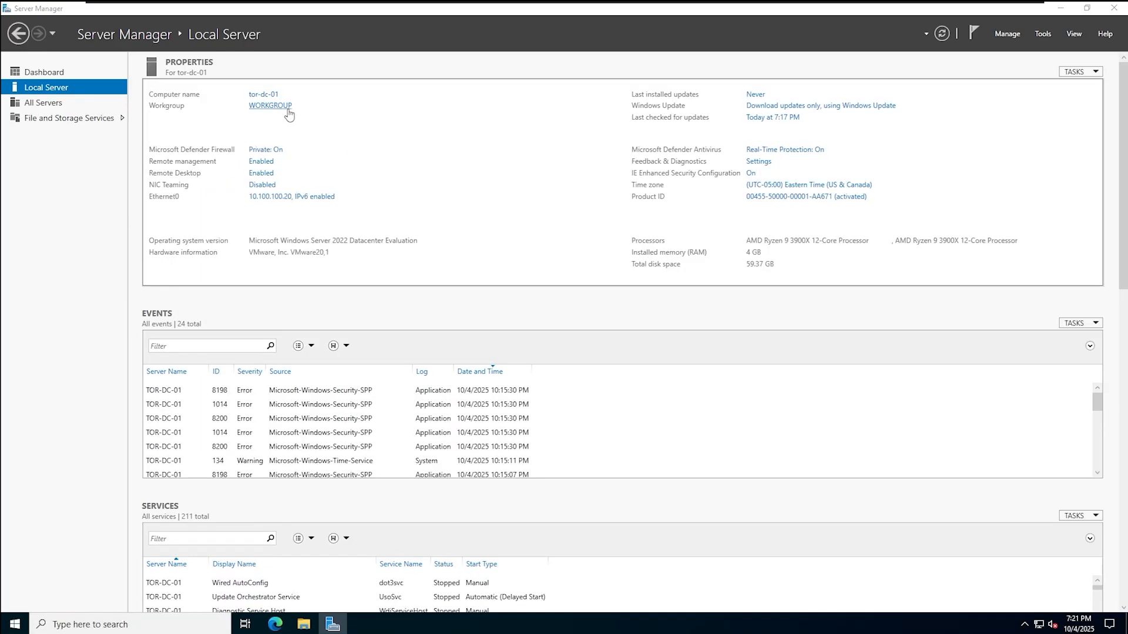
- Open the computer name change dialog and select the Domain membership option
left_click(287, 107)
left_click(234, 175)
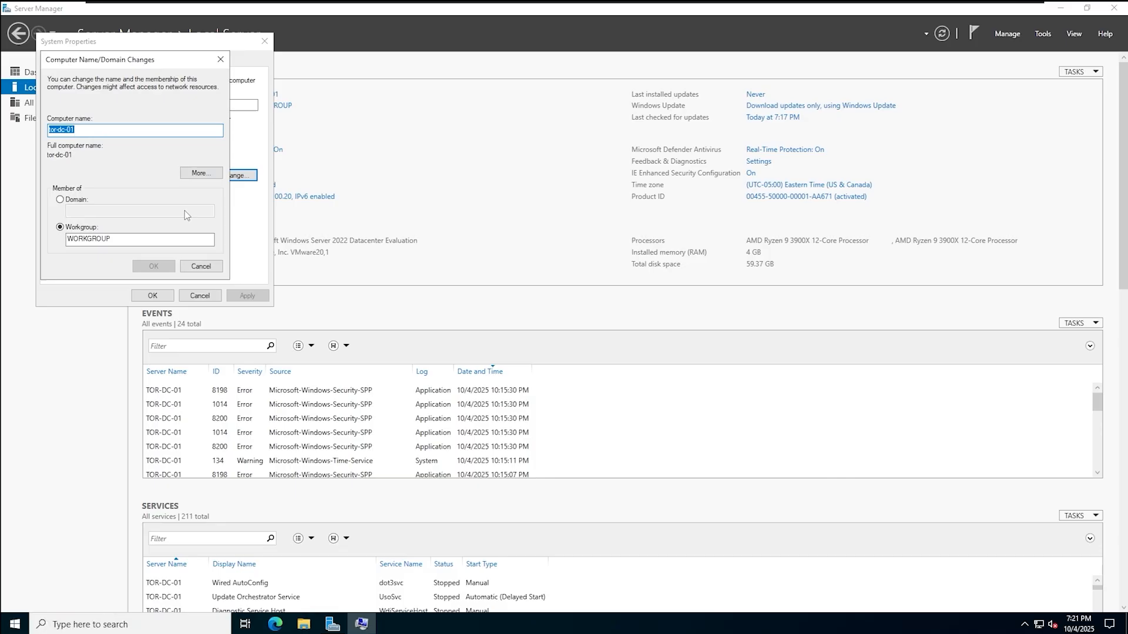
left_click(81, 201)
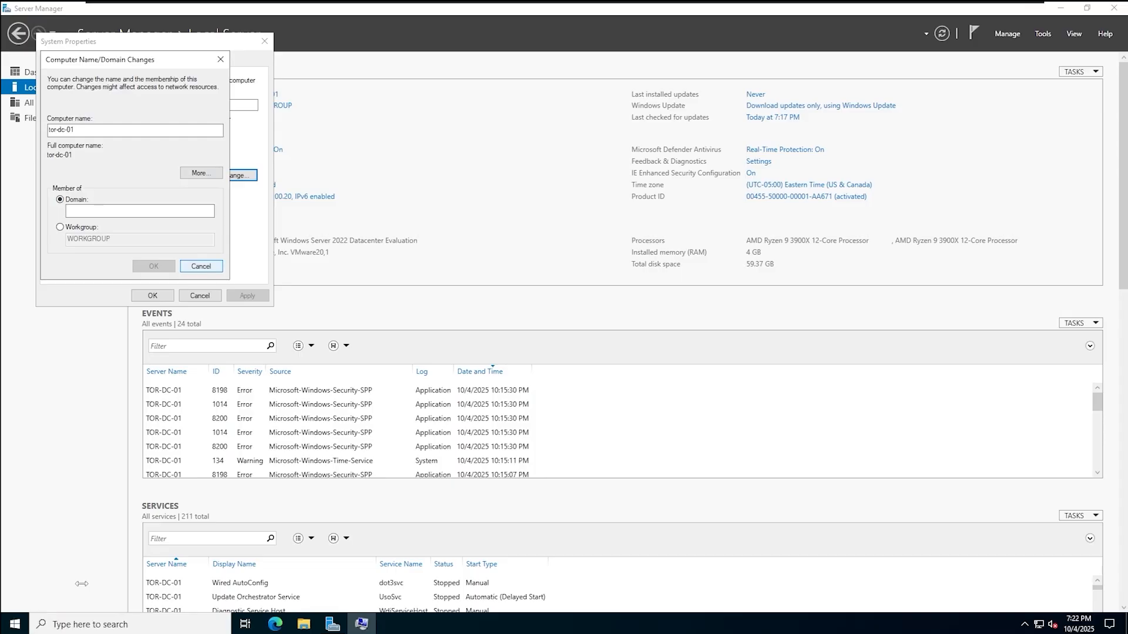
- Open a maximized Command Prompt and ping 10.100.100.254
left_click(17, 626)
type("cmd")
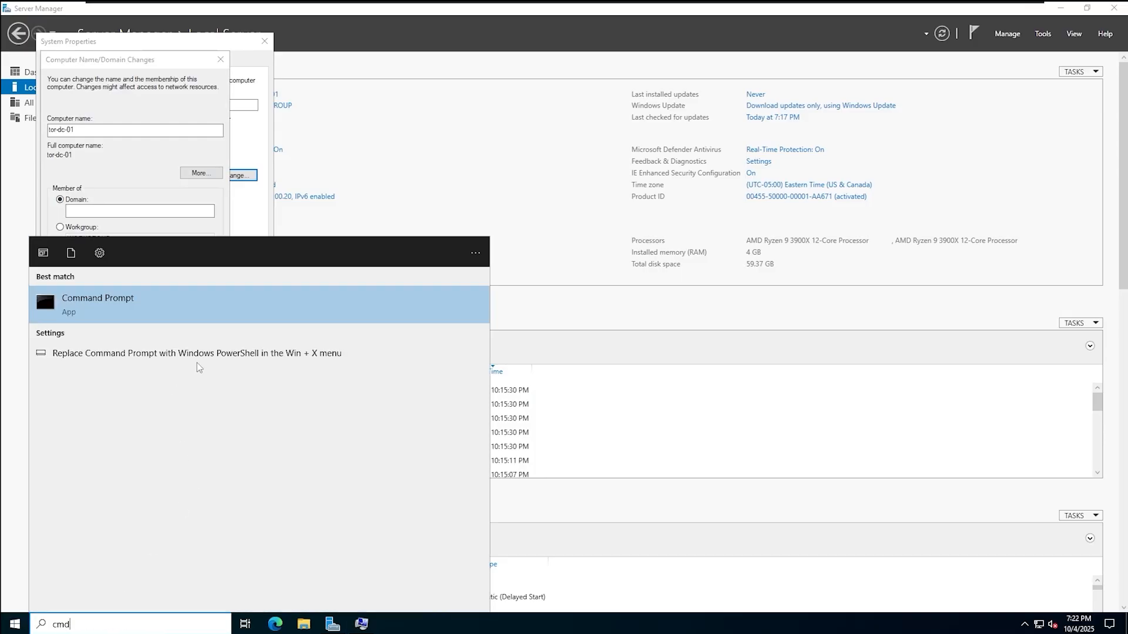
left_click(226, 297)
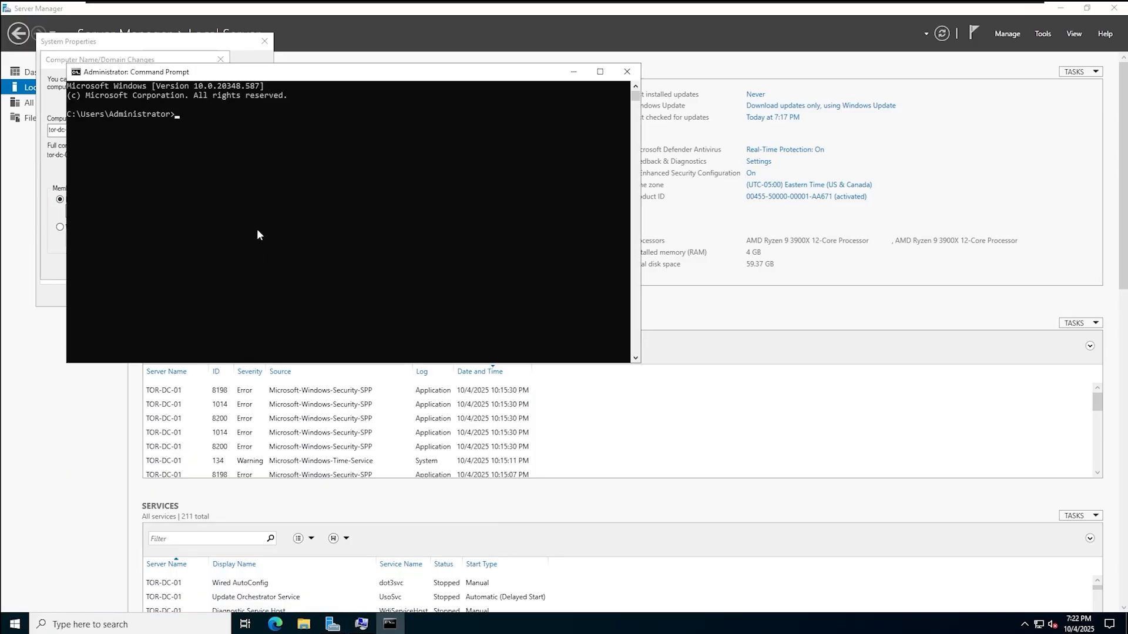
double_click(329, 78)
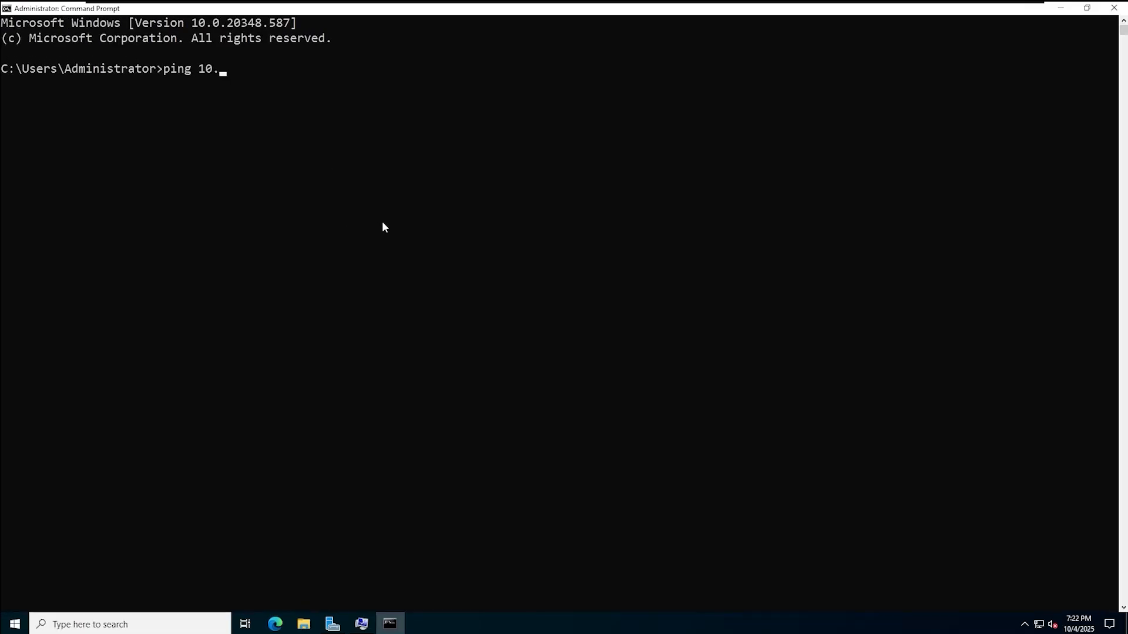
type("ping 10.100.100.254")
key("Return")
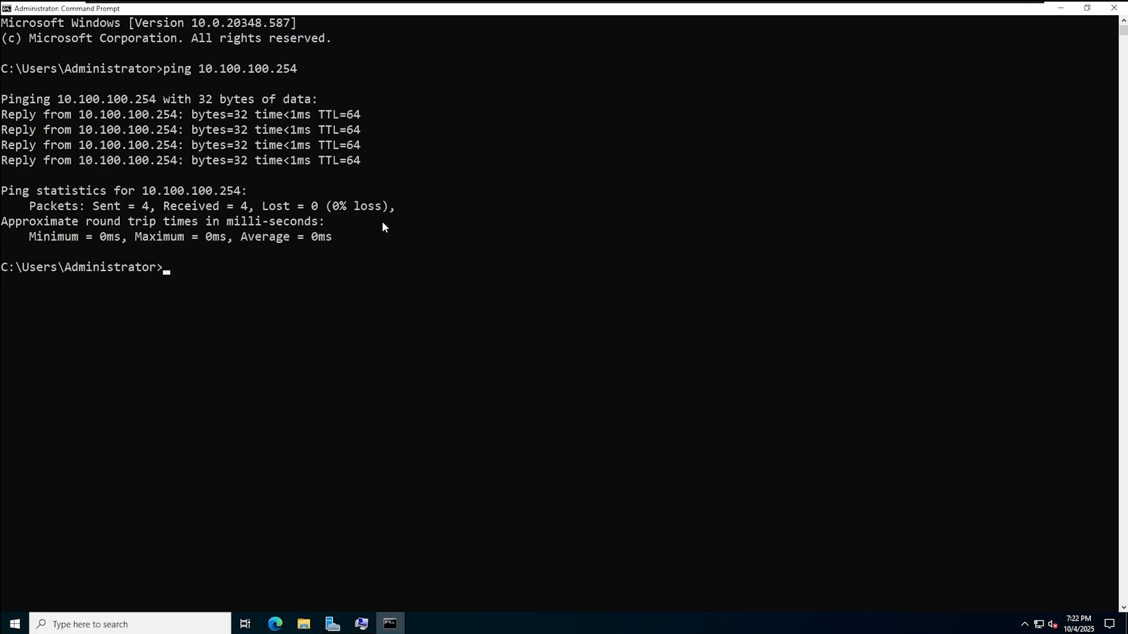
- Ping 172.20.20.254 and 172.20.20.20, both of which time out
type("g 172.20.20.254")
key("Return")
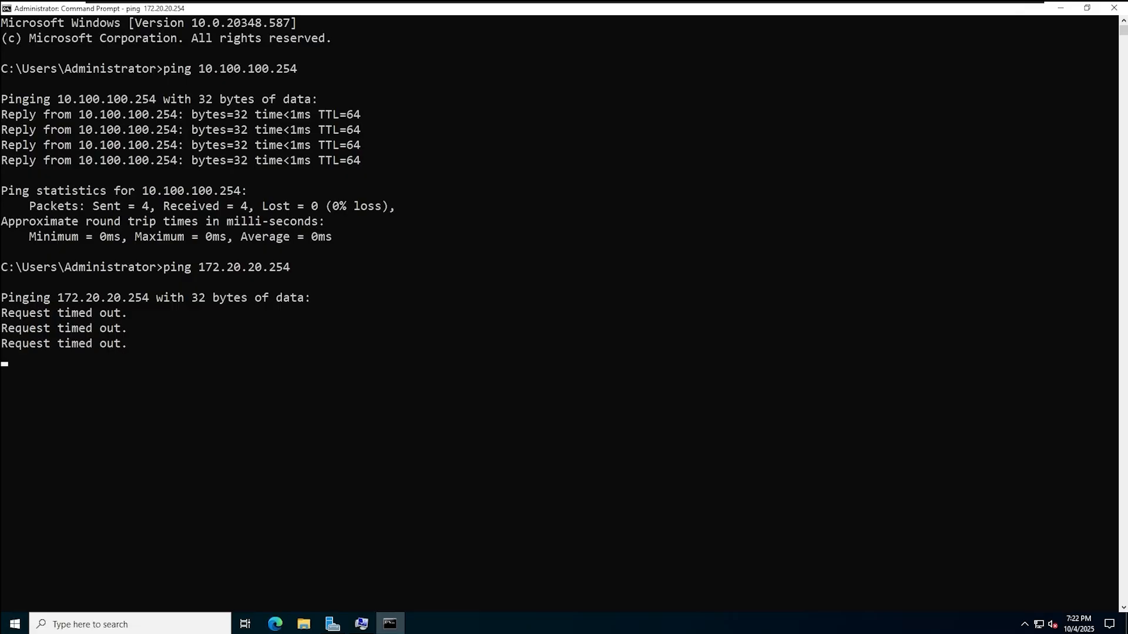
type("0.20.20")
key("Return")
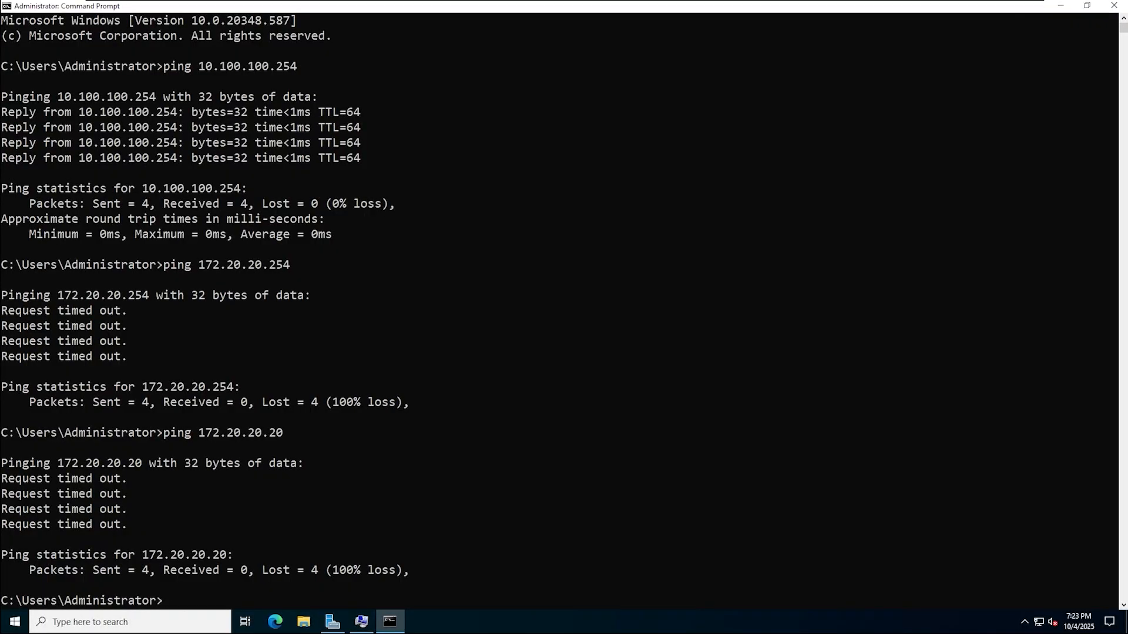
- Open the Virtual Network Editor with administrator rights
mouse_move(342, 4)
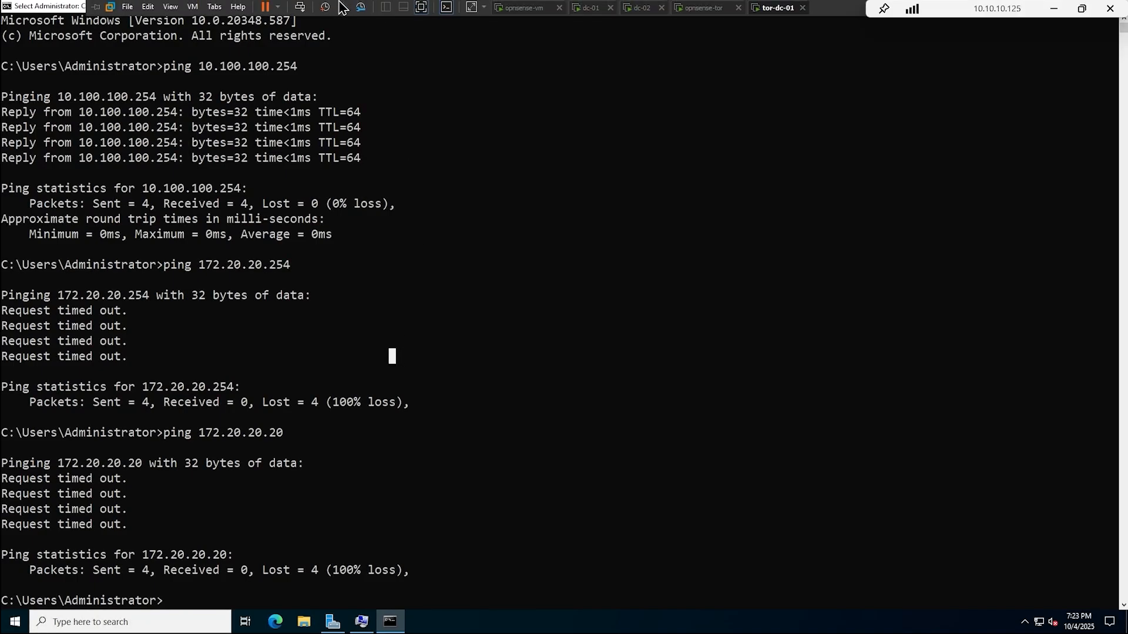
left_click(148, 7)
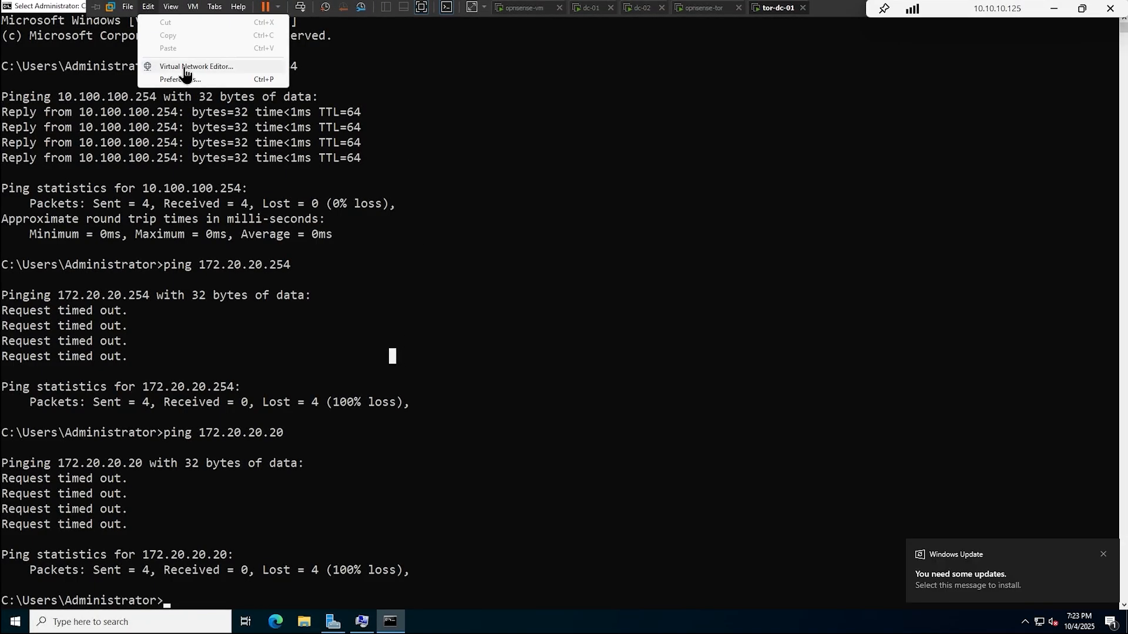
left_click(186, 68)
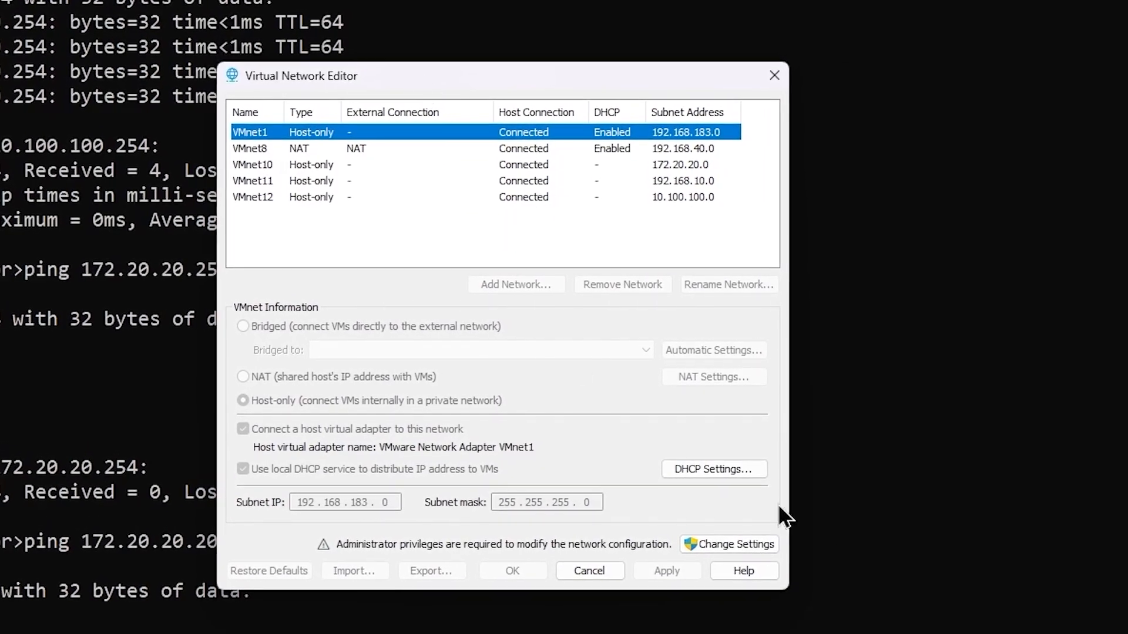
left_click(721, 548)
left_click(586, 508)
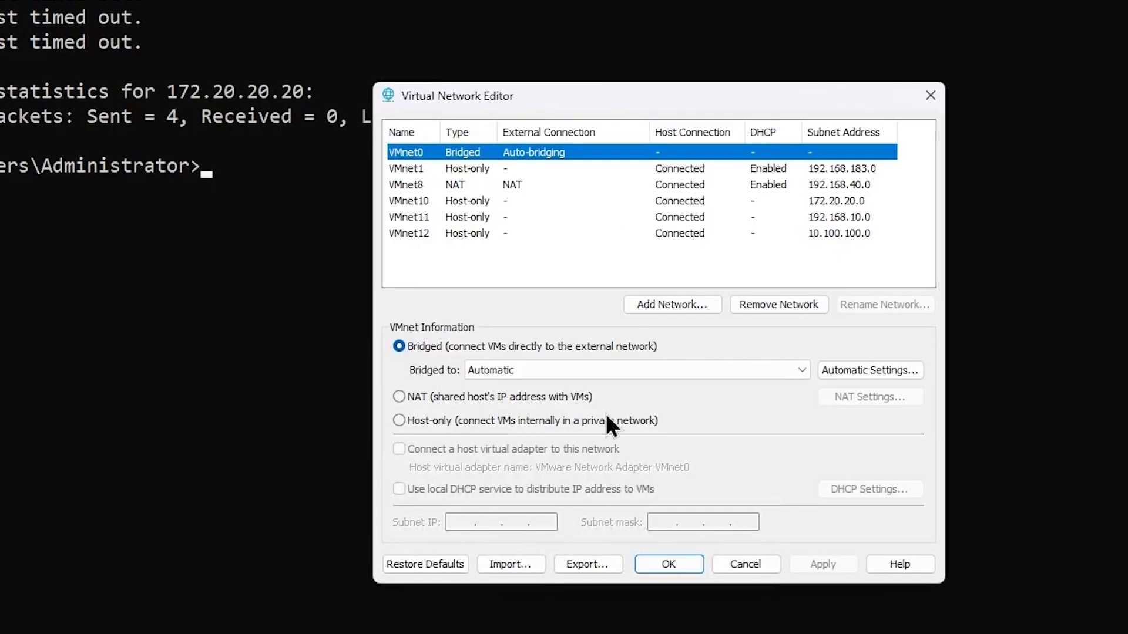
- Add a new virtual network VMnet19
left_click_drag(576, 80, 359, 85)
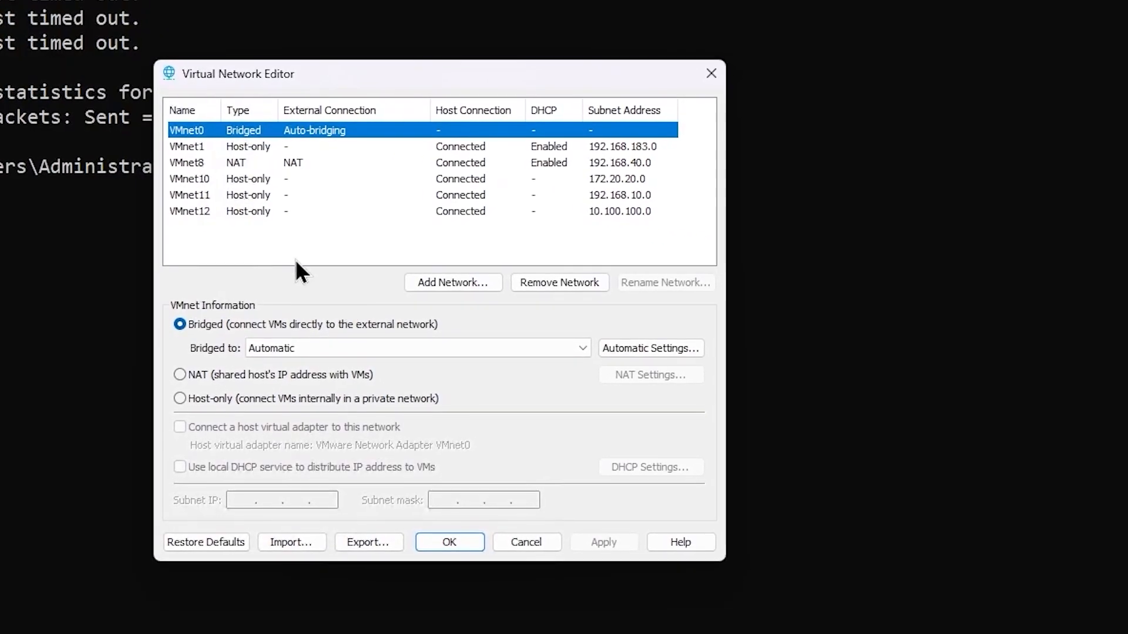
left_click(265, 234)
left_click(453, 282)
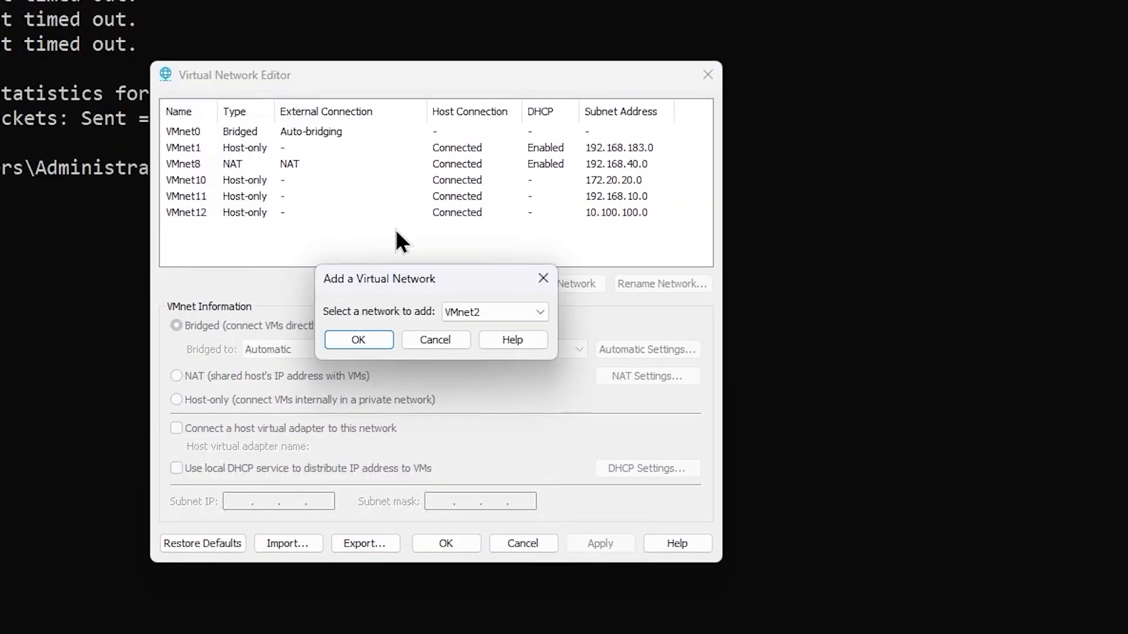
left_click(476, 318)
left_click(474, 495)
left_click(370, 343)
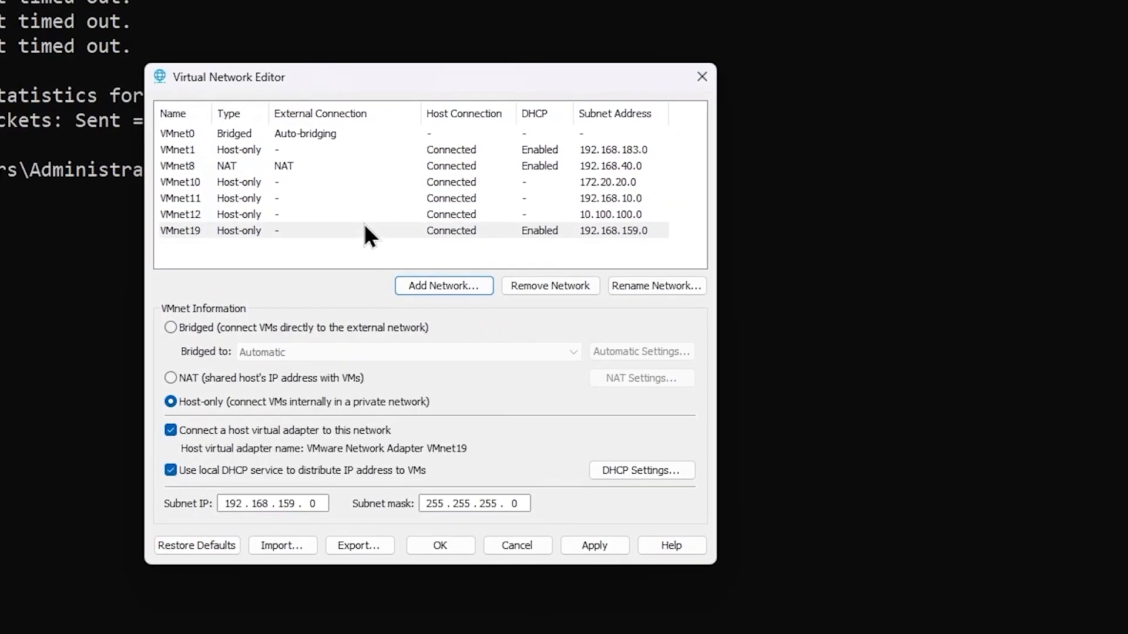
- Disable DHCP on VMnet19, set its subnet IP to 10.1.1.0 and save
left_click(318, 231)
left_click(274, 475)
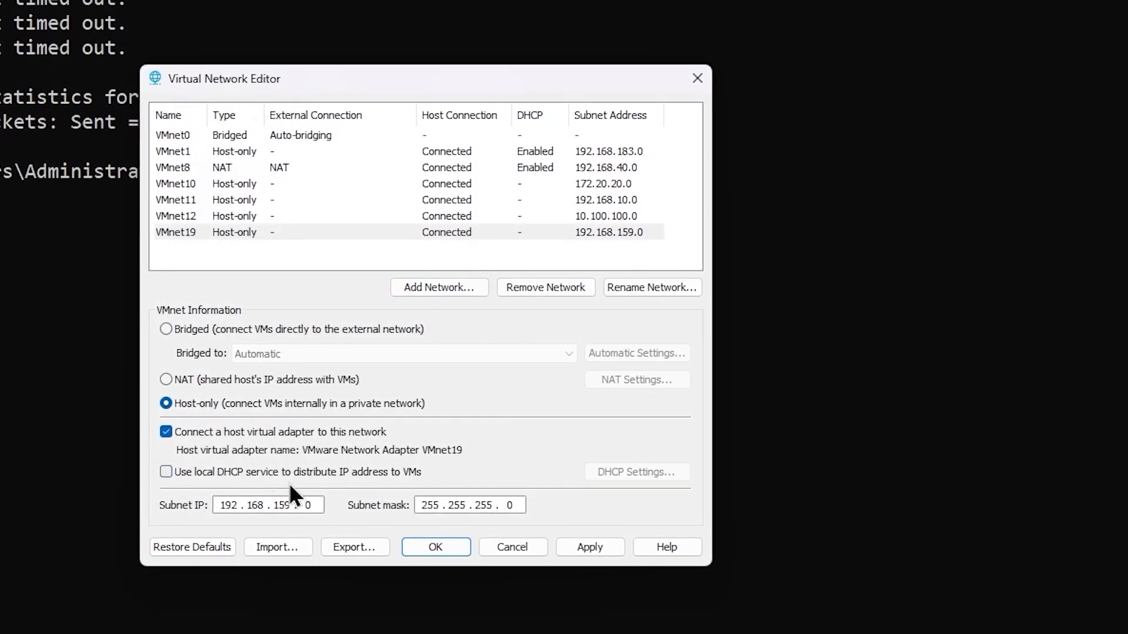
left_click(313, 506)
key("BackSpace")
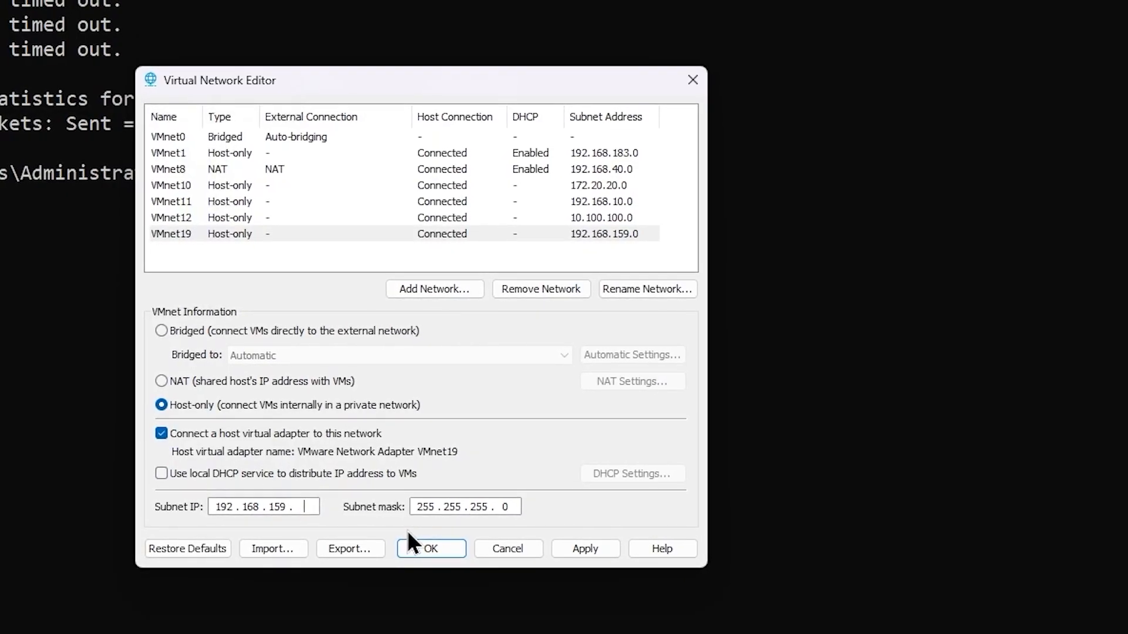
key("BackSpace")
key("BackSpace")
key("BackSpace")
key("BackSpace")
key("BackSpace")
key("BackSpace")
key("BackSpace")
key("BackSpace")
key("BackSpace")
type("10 . 1 . 1 ")
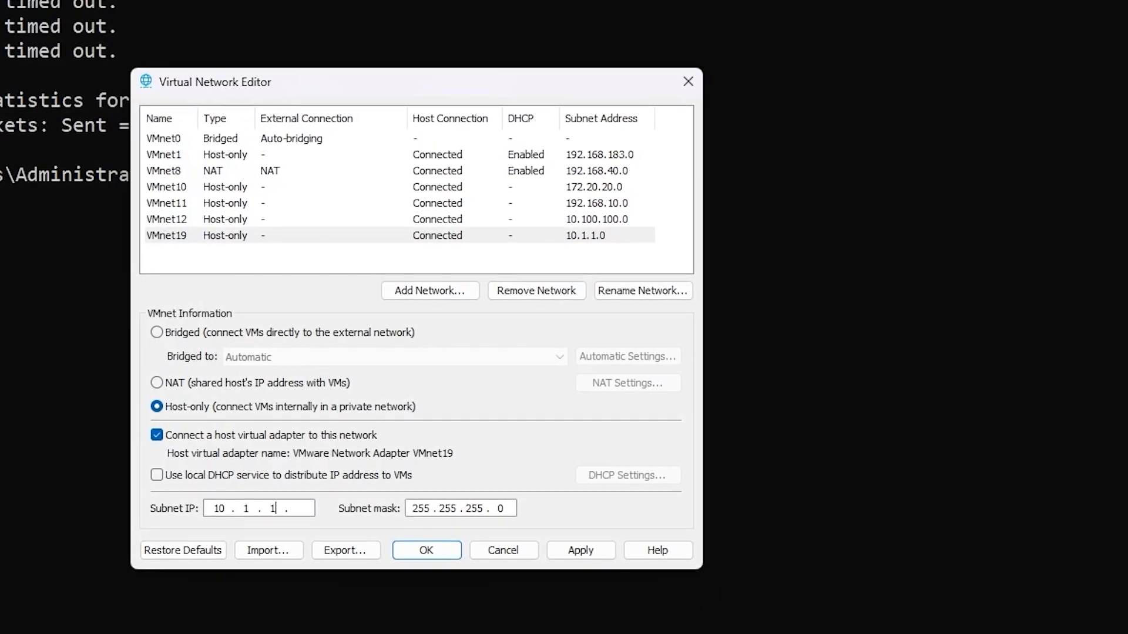
type(". 1")
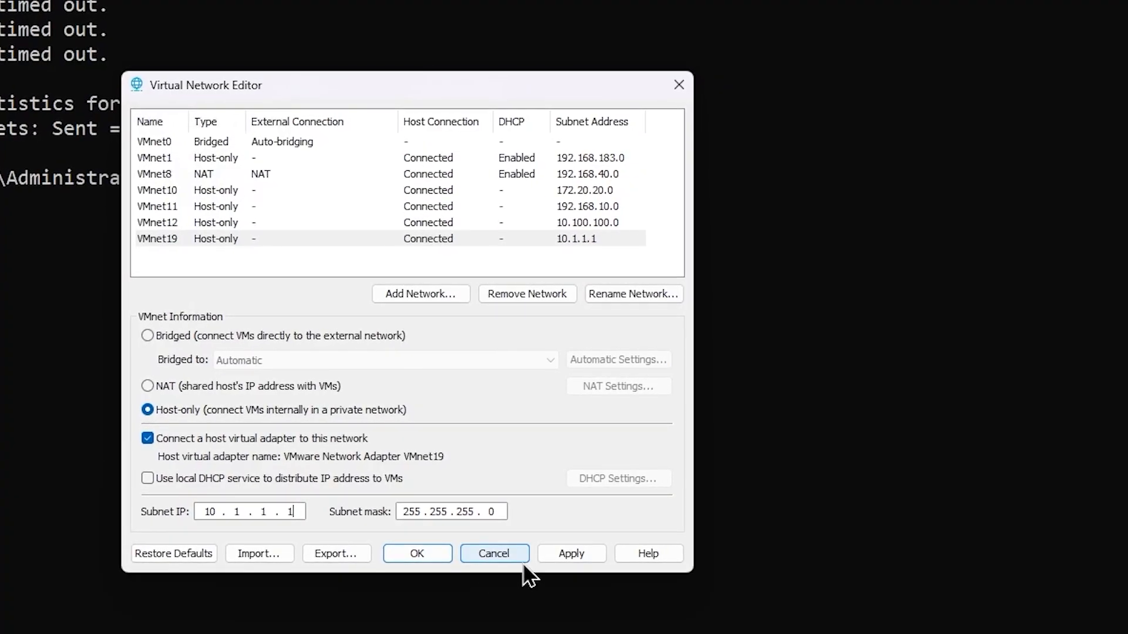
key("BackSpace")
type("0")
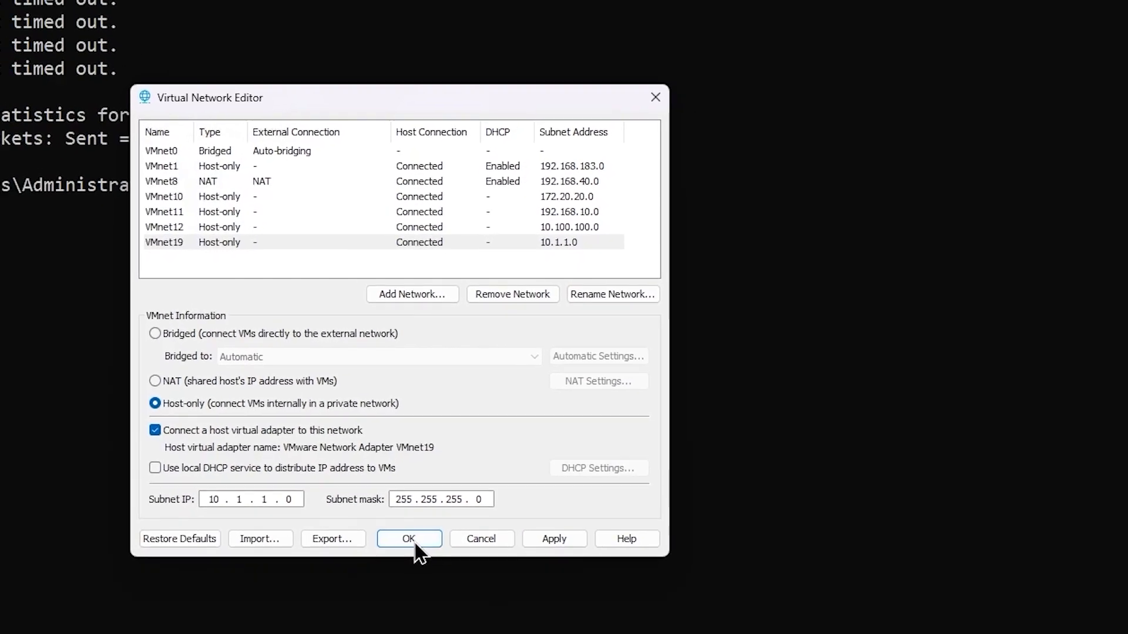
left_click(415, 544)
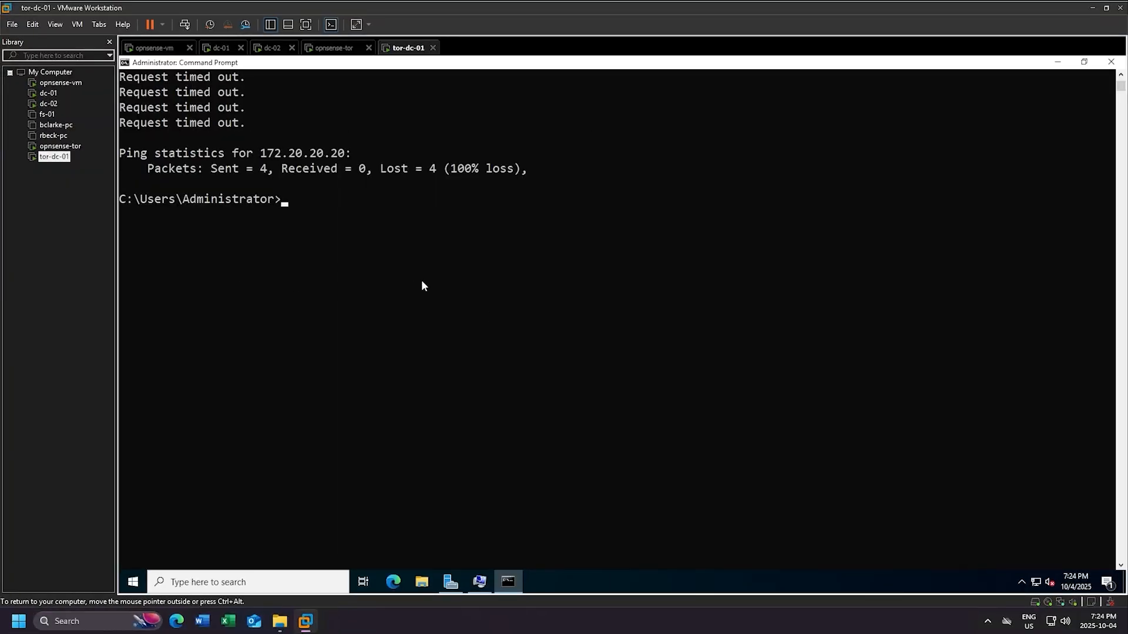
- Add a new network adapter to opnsense-vm's hardware settings
left_click(157, 50)
right_click(158, 49)
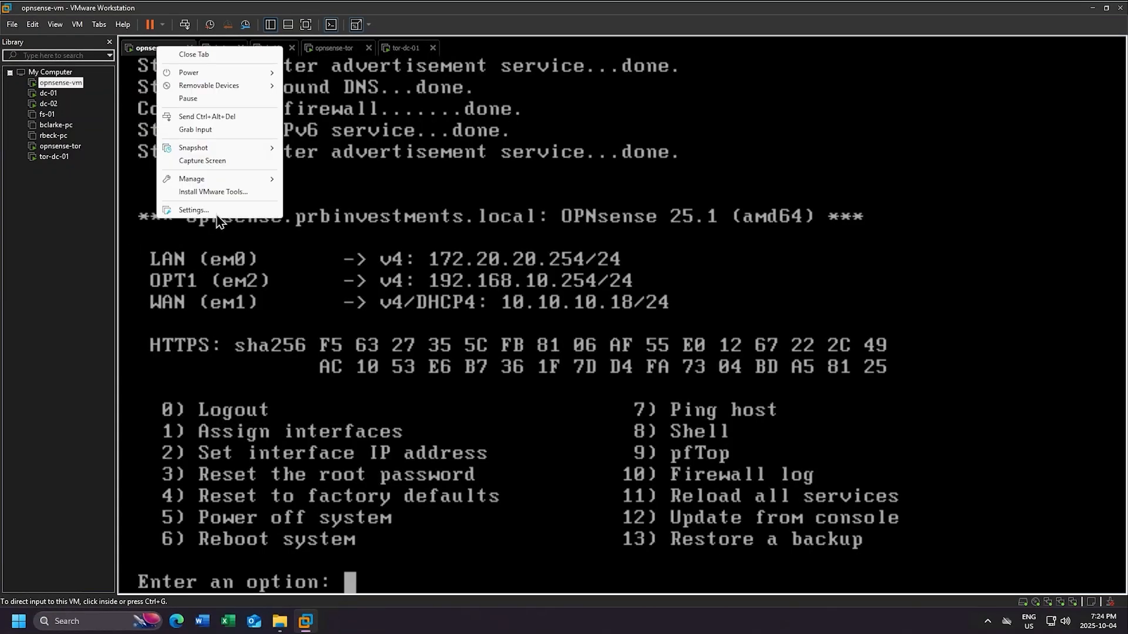
left_click(220, 218)
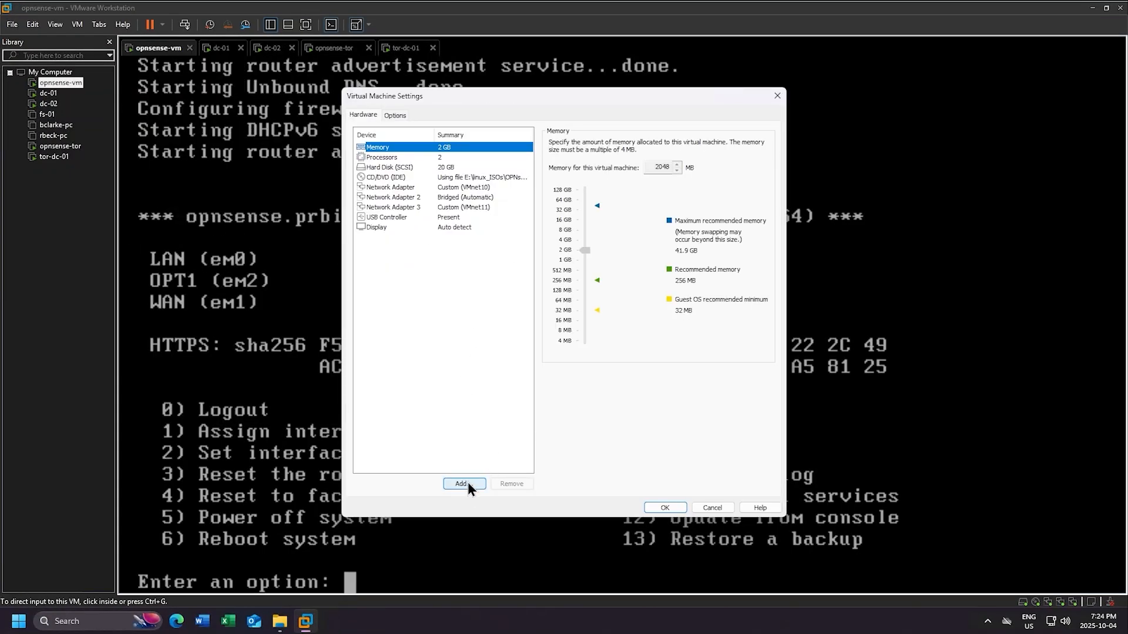
left_click(463, 484)
left_click(489, 281)
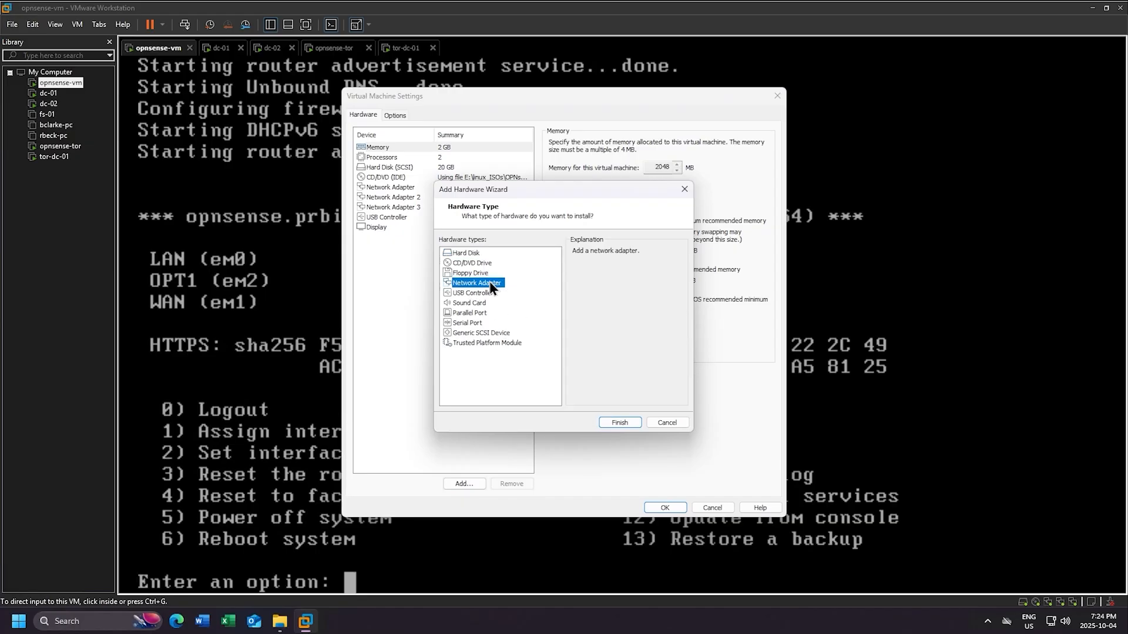
left_click(617, 422)
- Connect Network Adapter 4 to Custom VMnet19 (Host-only) and save
left_click(442, 218)
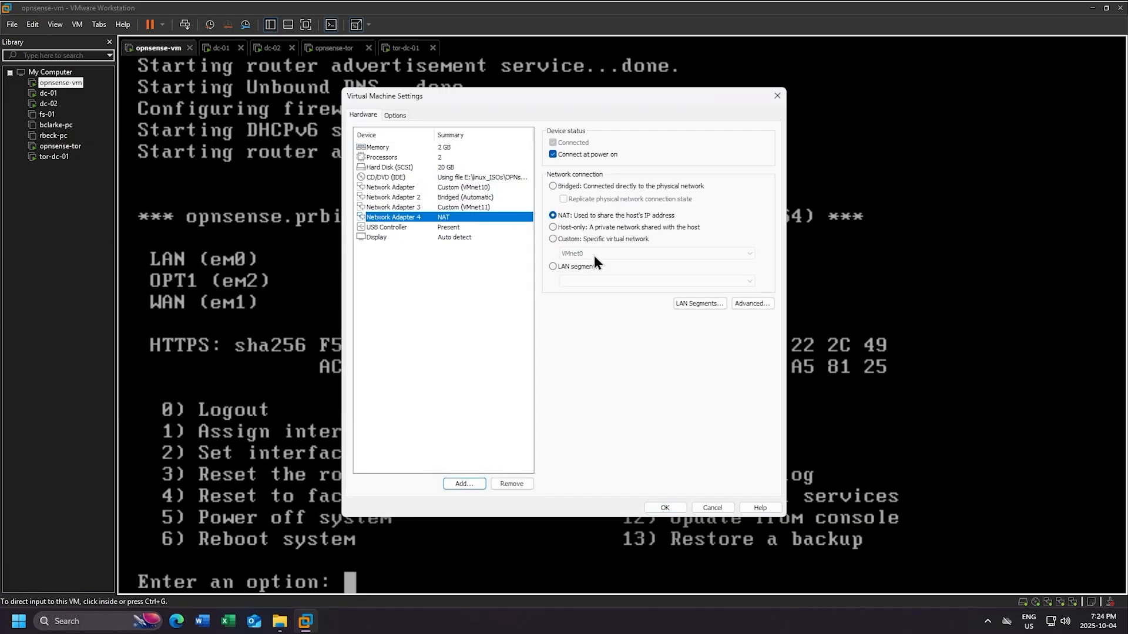
left_click(578, 241)
left_click(591, 253)
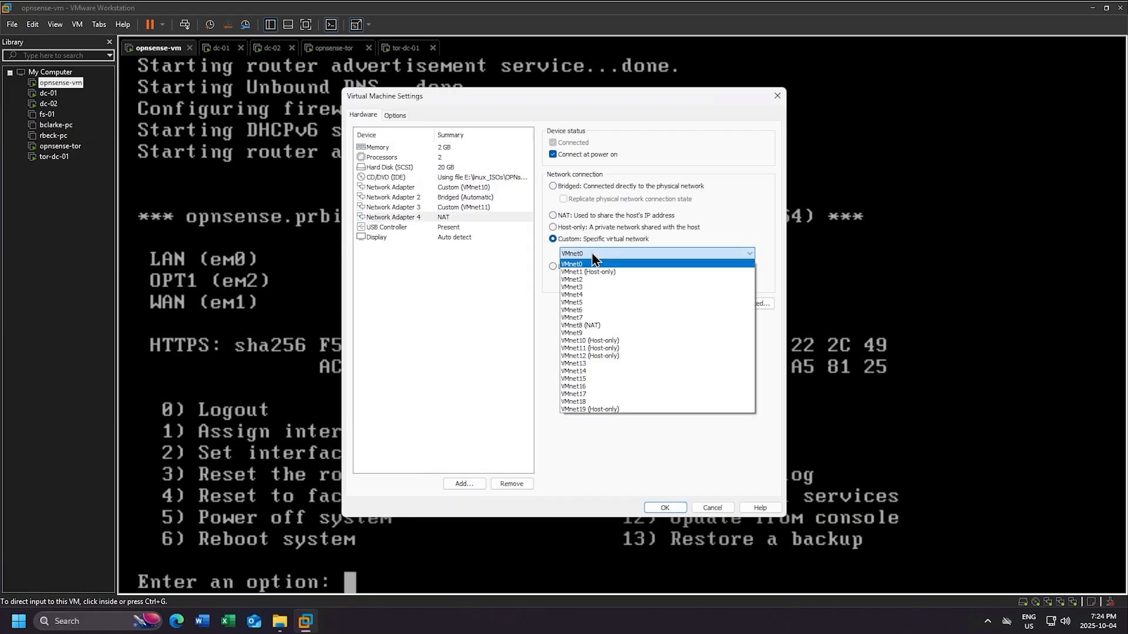
left_click(600, 410)
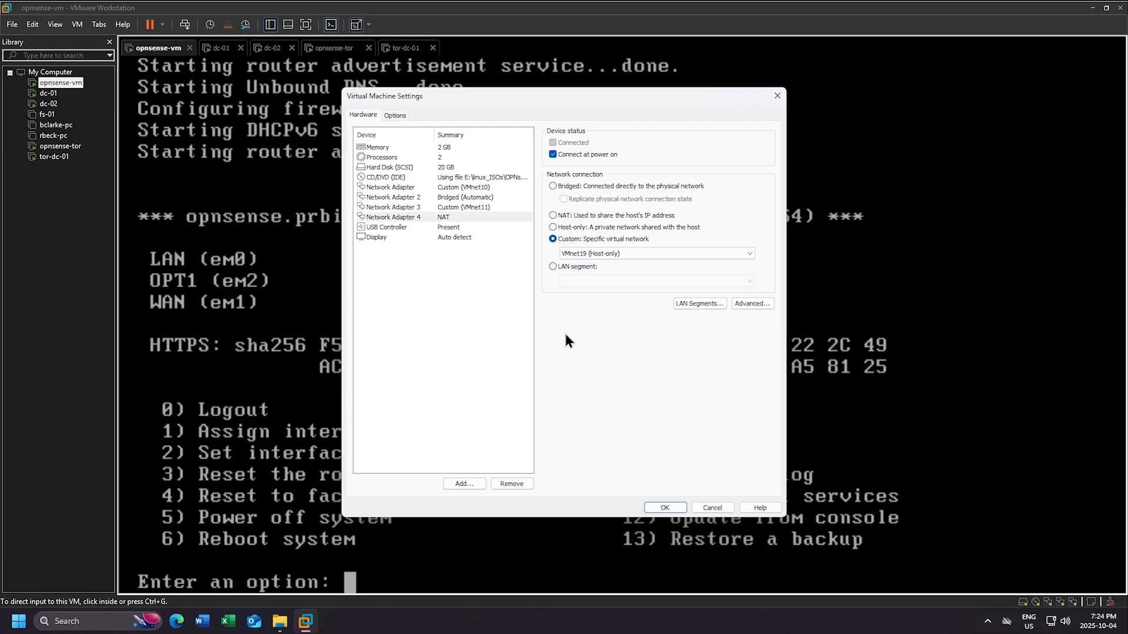
left_click(664, 508)
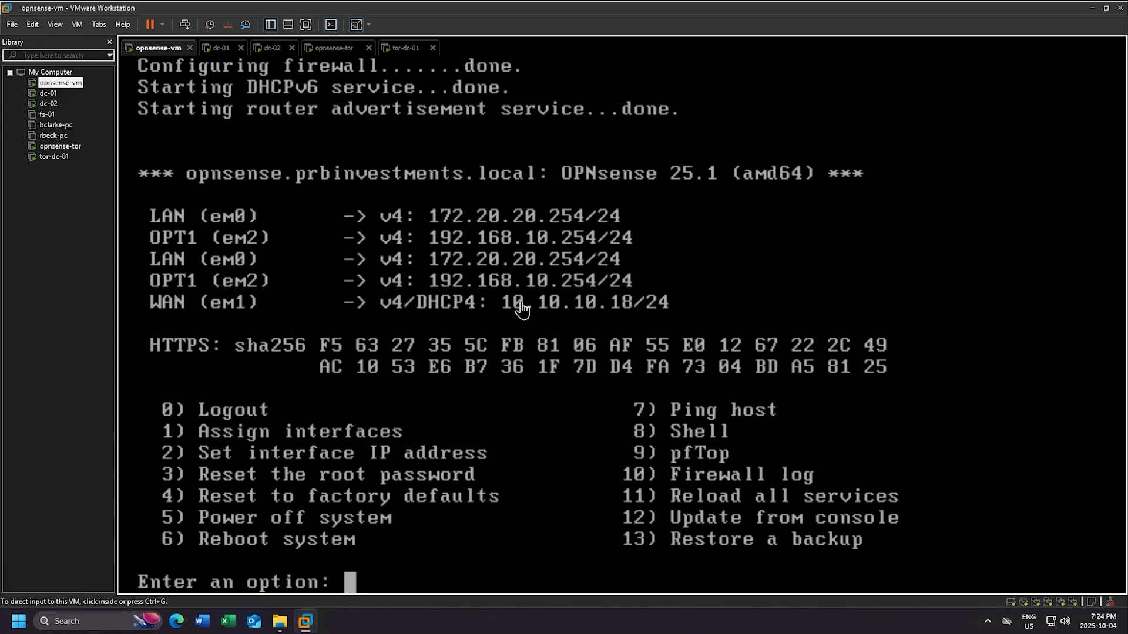
- Reboot the OPNsense firewall with console option 6, confirming with y
left_click(478, 432)
key("Return")
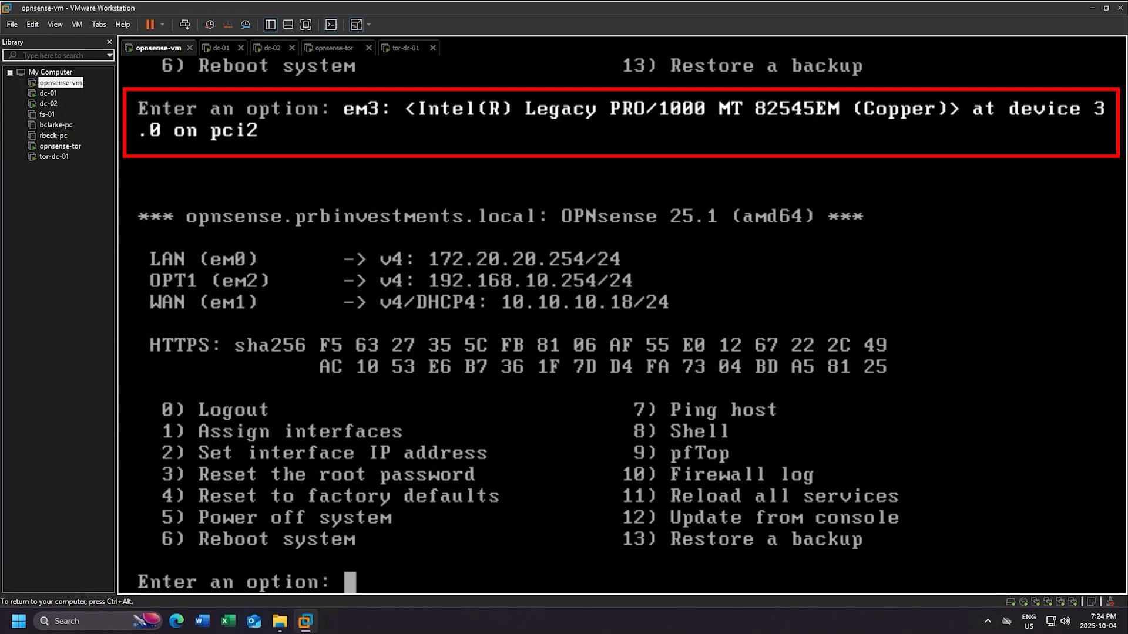
type("6")
key("Return")
type("y")
key("Return")
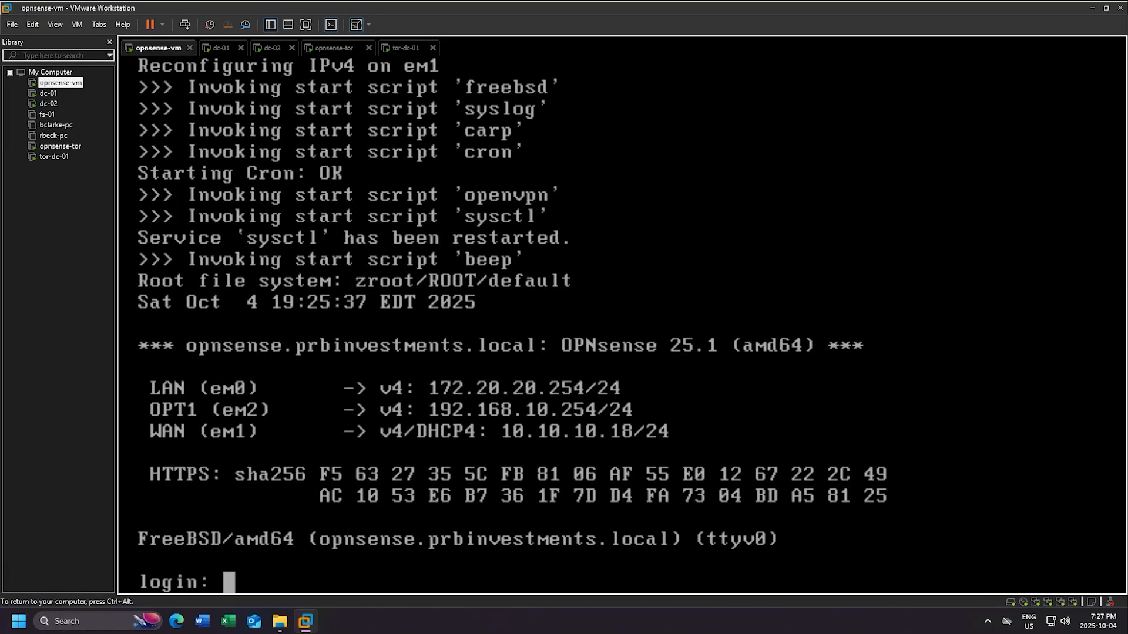
- Log back in to the OPNsense console as root
type("root")
key("Return")
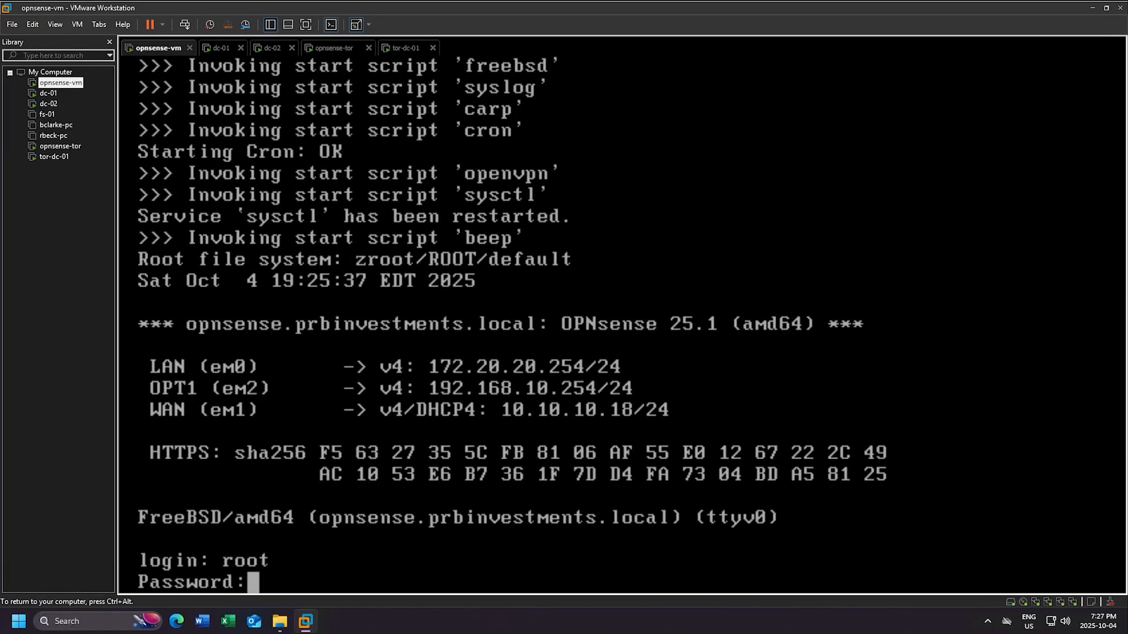
key("Return")
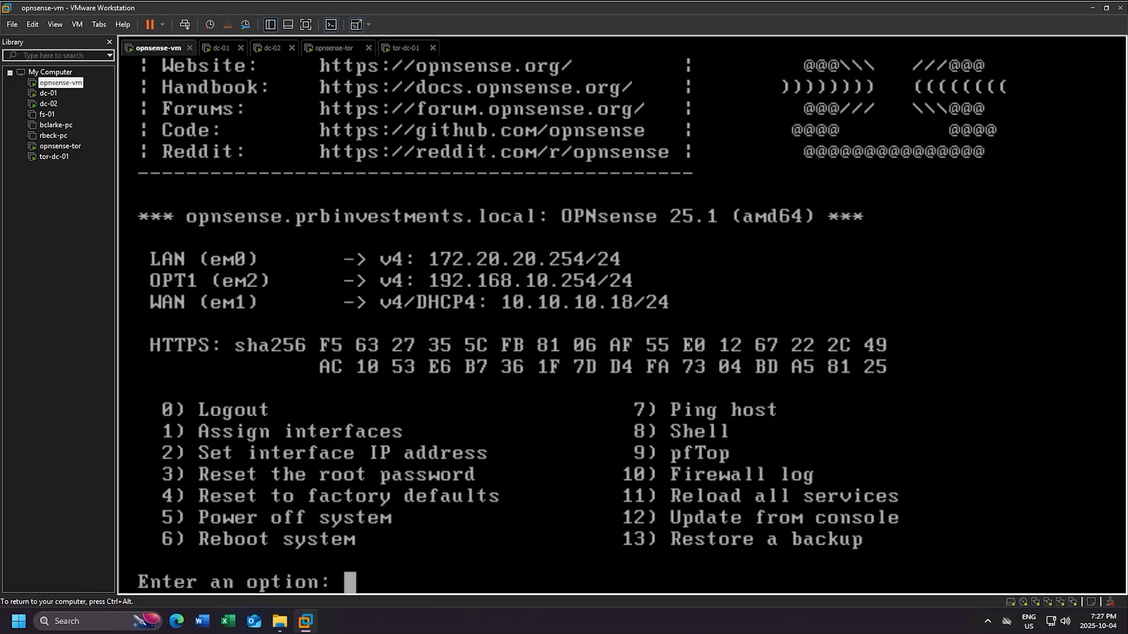
- Start interface assignment with option 1, skip LAGG/VLAN setup and set em1 as WAN
type("1")
key("Return")
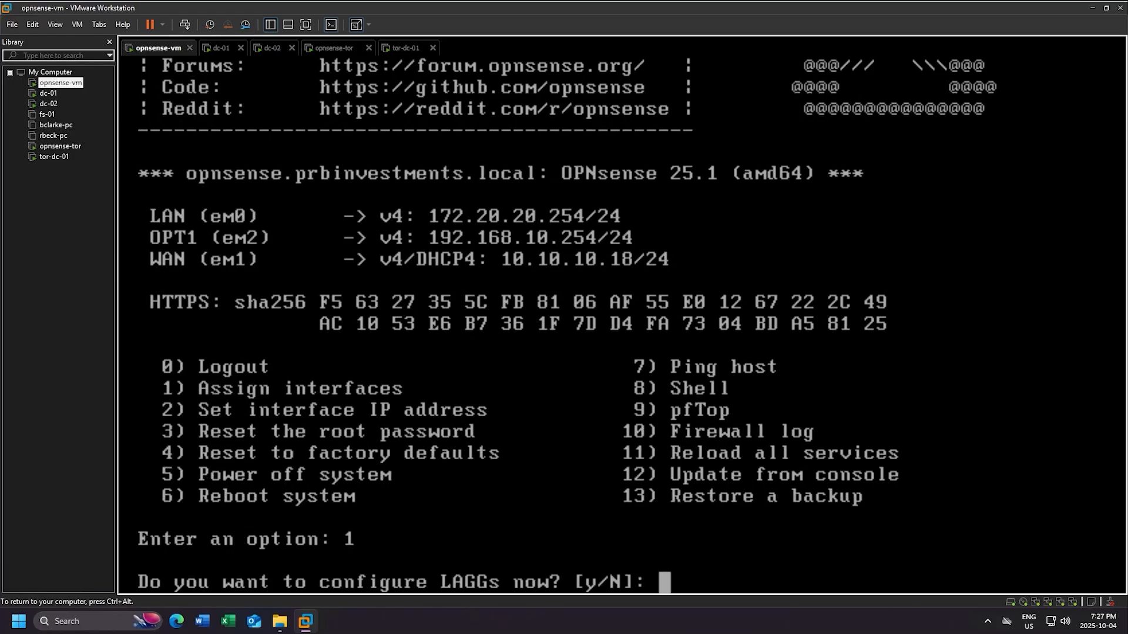
key("Return")
key("Return")
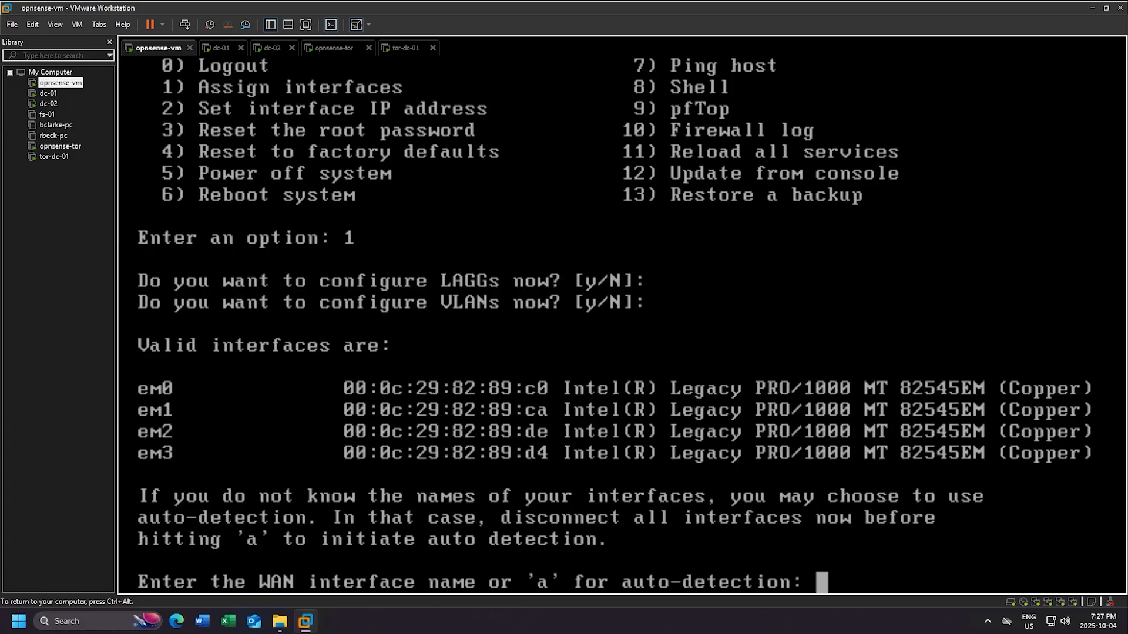
type("em1")
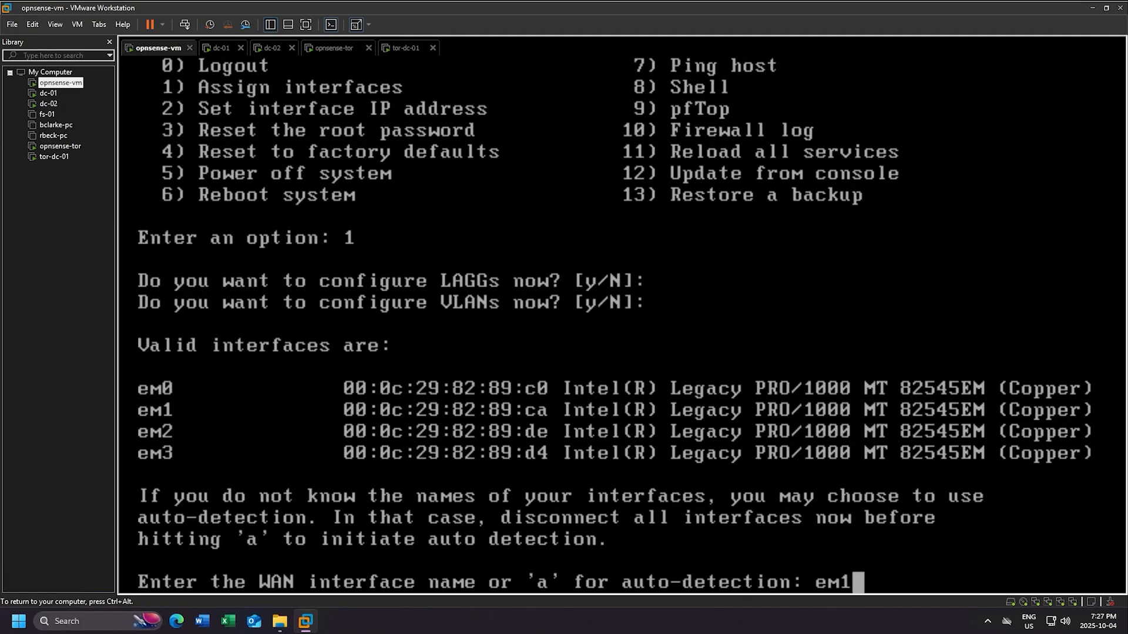
key("Return")
- Set em0 as LAN, em2 and em3 as optional interfaces, and confirm with y
type("em0")
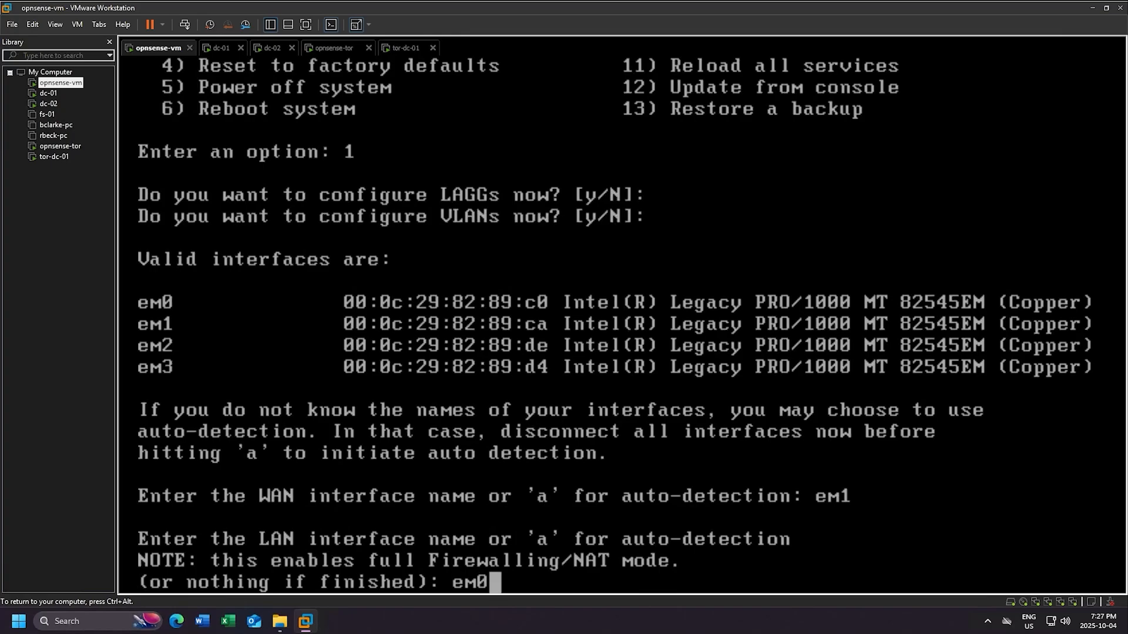
key("Return")
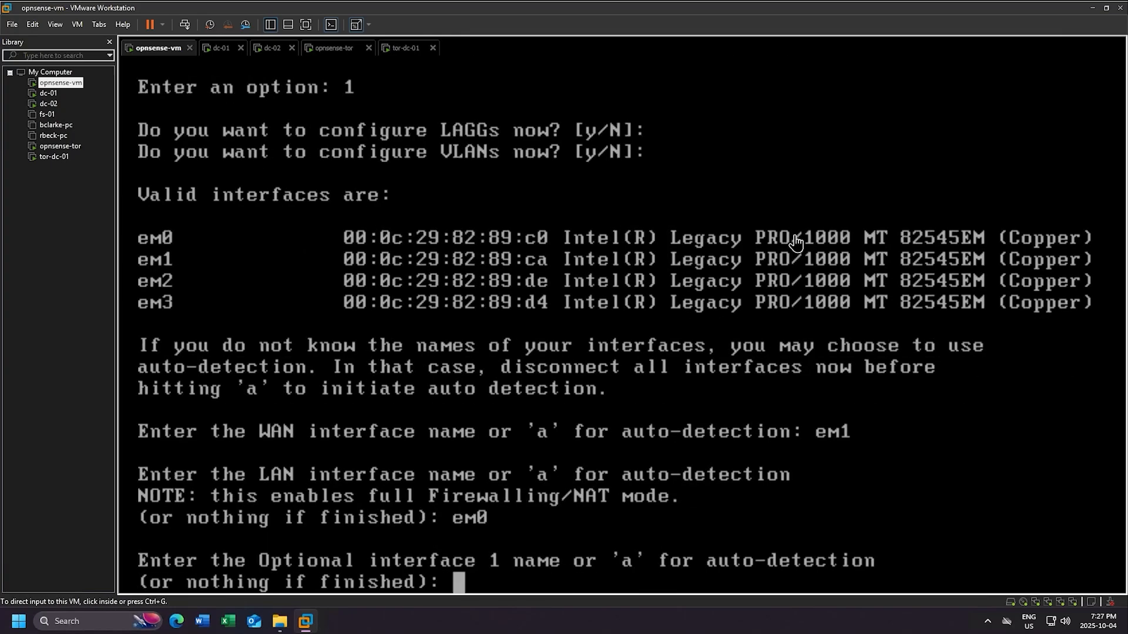
left_click(828, 225)
type("em2")
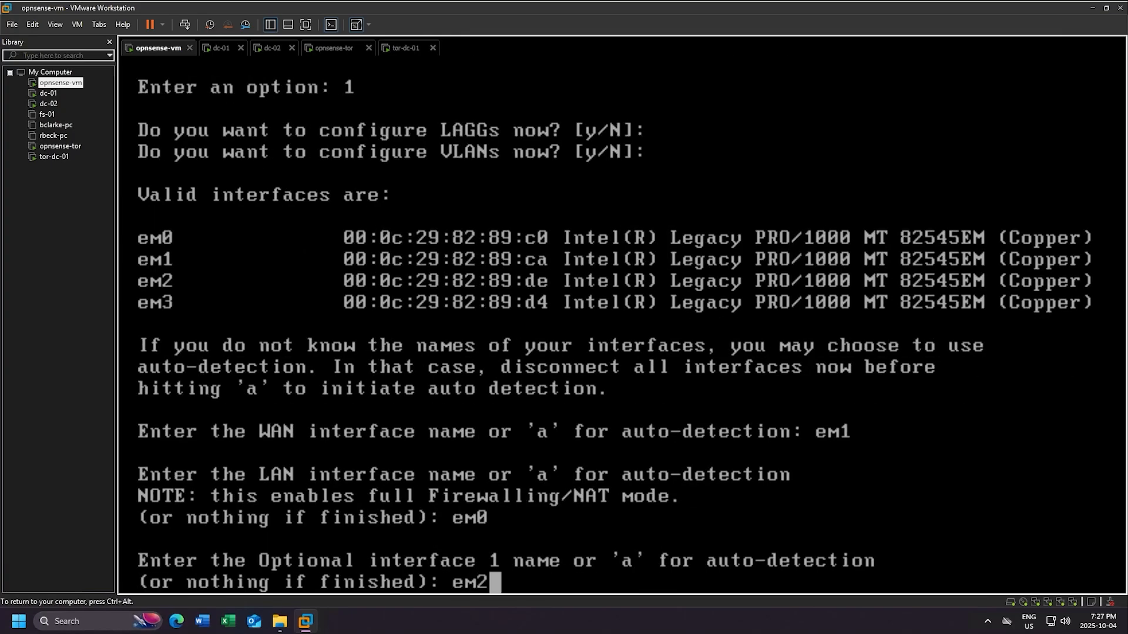
key("Return")
type("em")
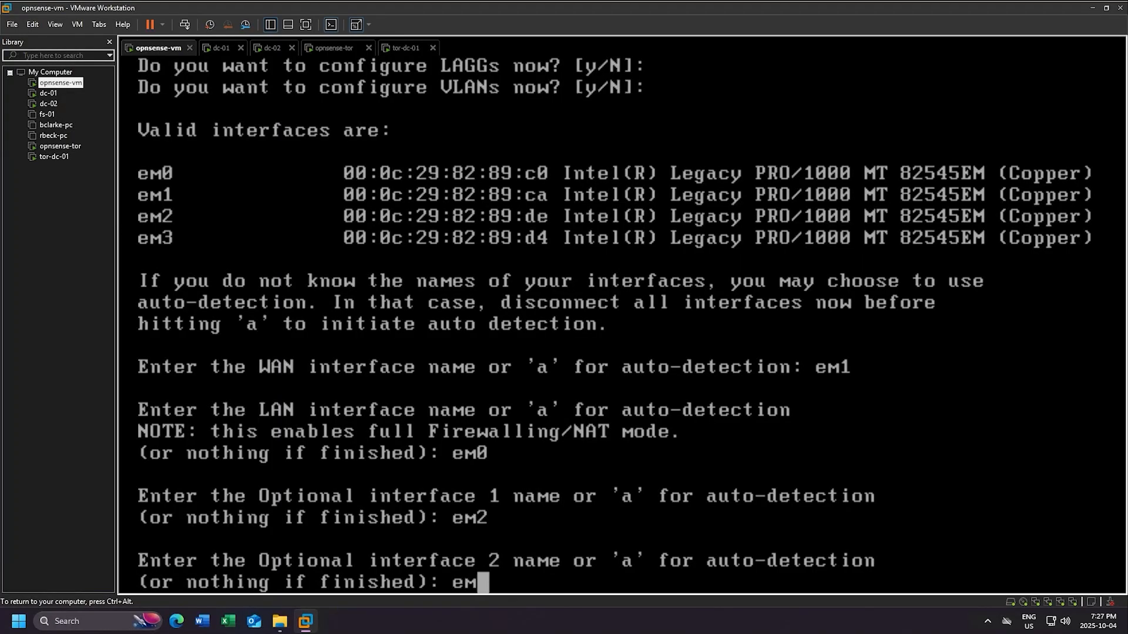
type("3")
key("Return")
key("Return")
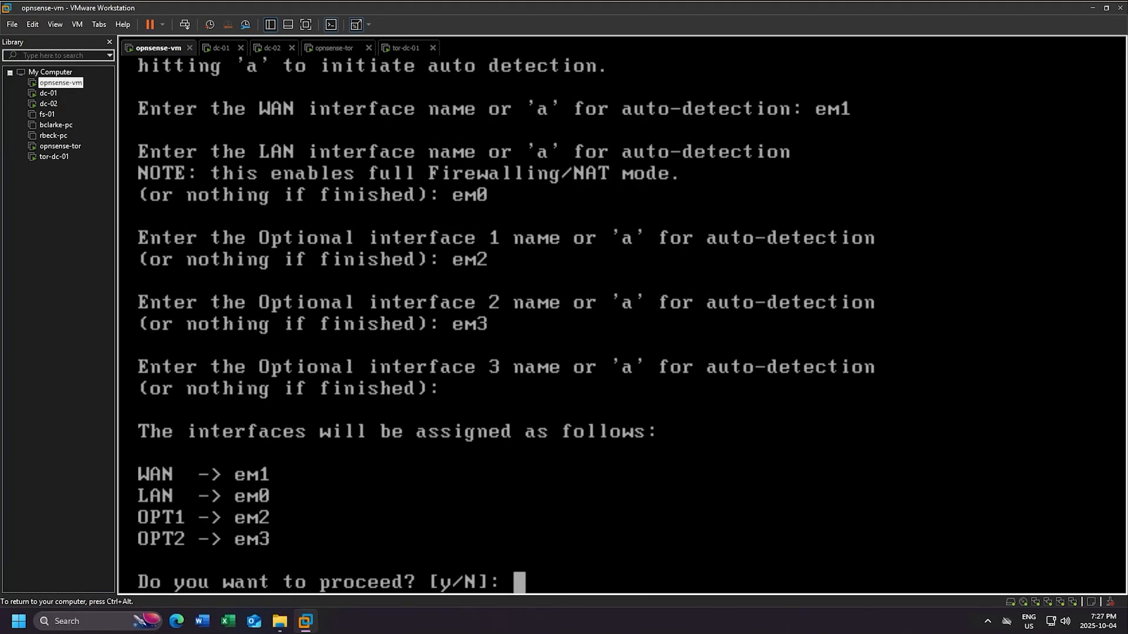
type("y")
key("Return")
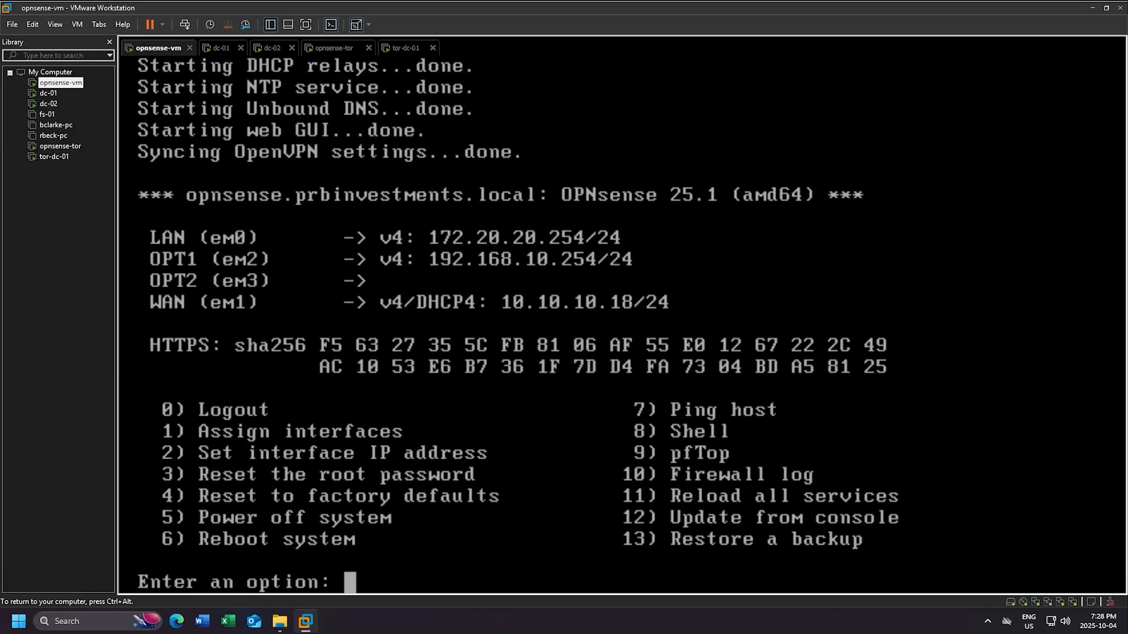
- Choose option 2 for interface 3 (OPT2) and decline DHCP for its IPv4 address
type("2")
key("Return")
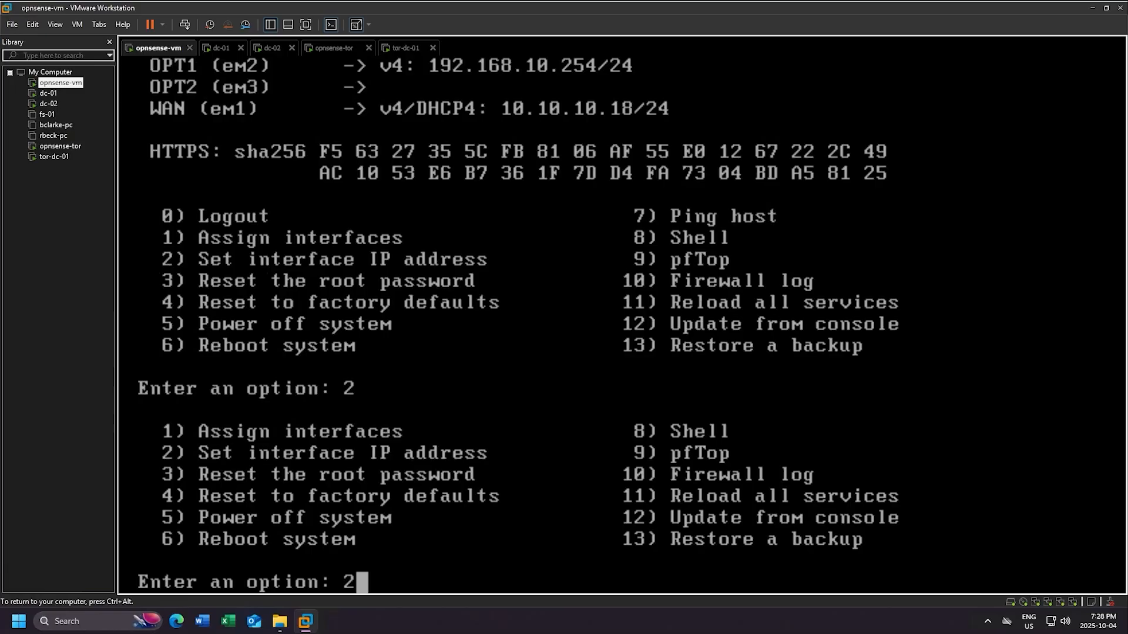
type("3")
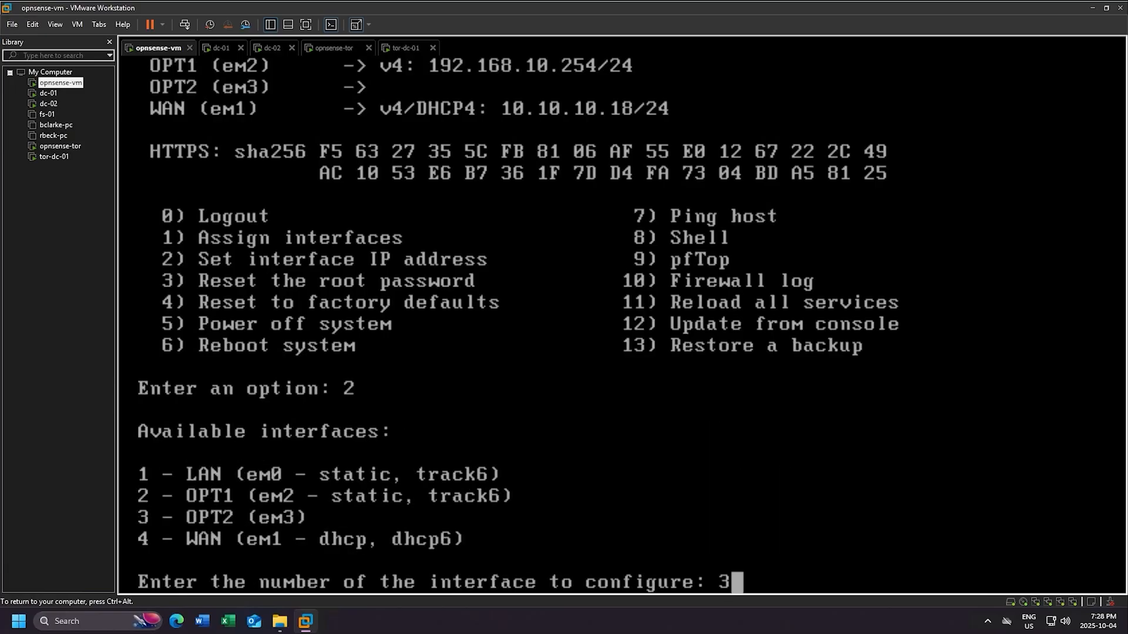
key("Return")
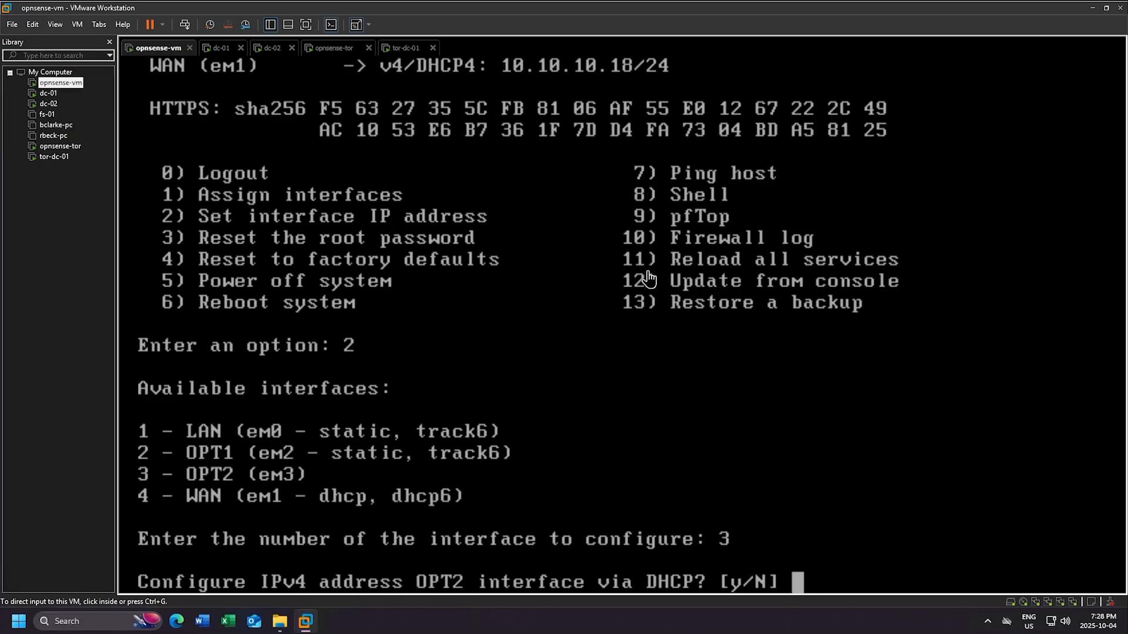
left_click(646, 280)
key("Return")
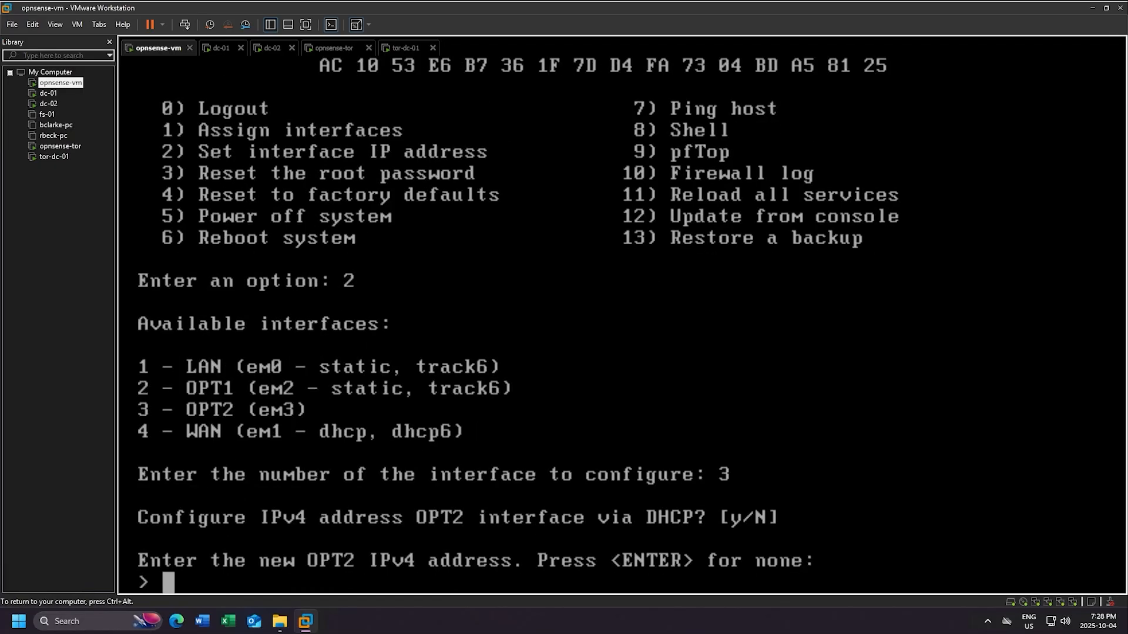
- Enter 10.1.1.1 with a 30-bit subnet as the OPT2 address
key("End")
key("BackSpace")
key("BackSpace")
key("BackSpace")
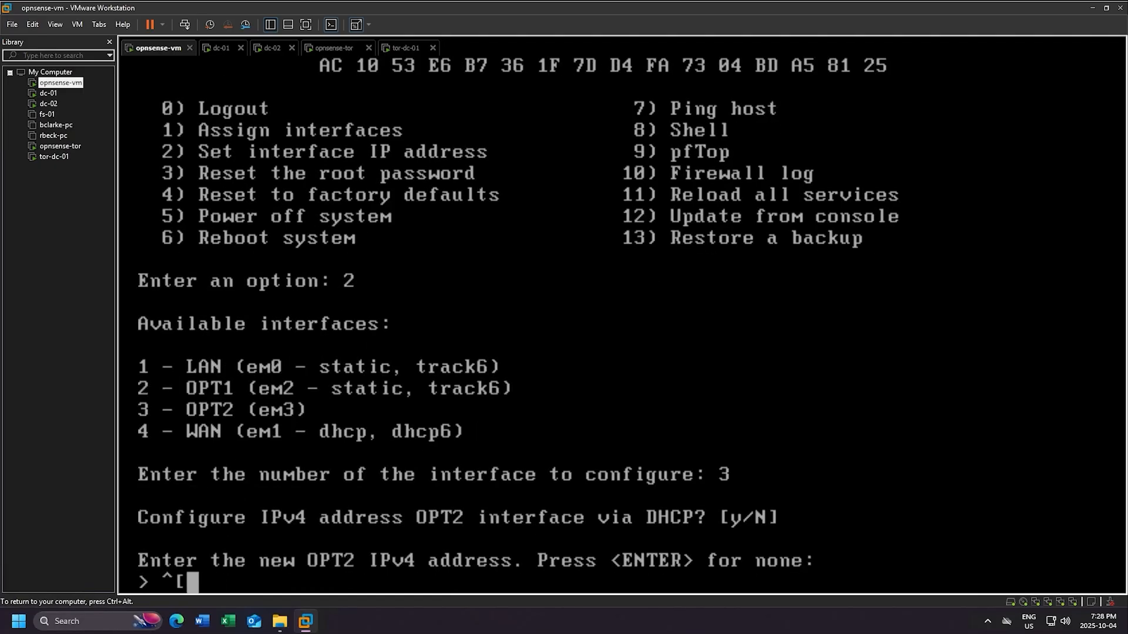
type("10.1.1.1")
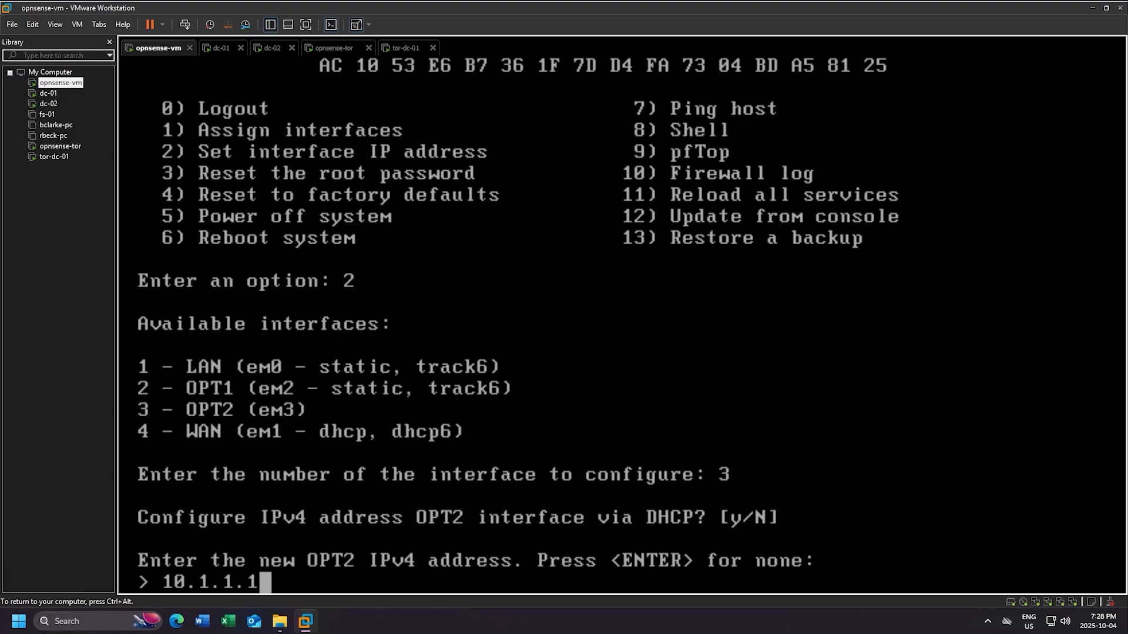
key("Return")
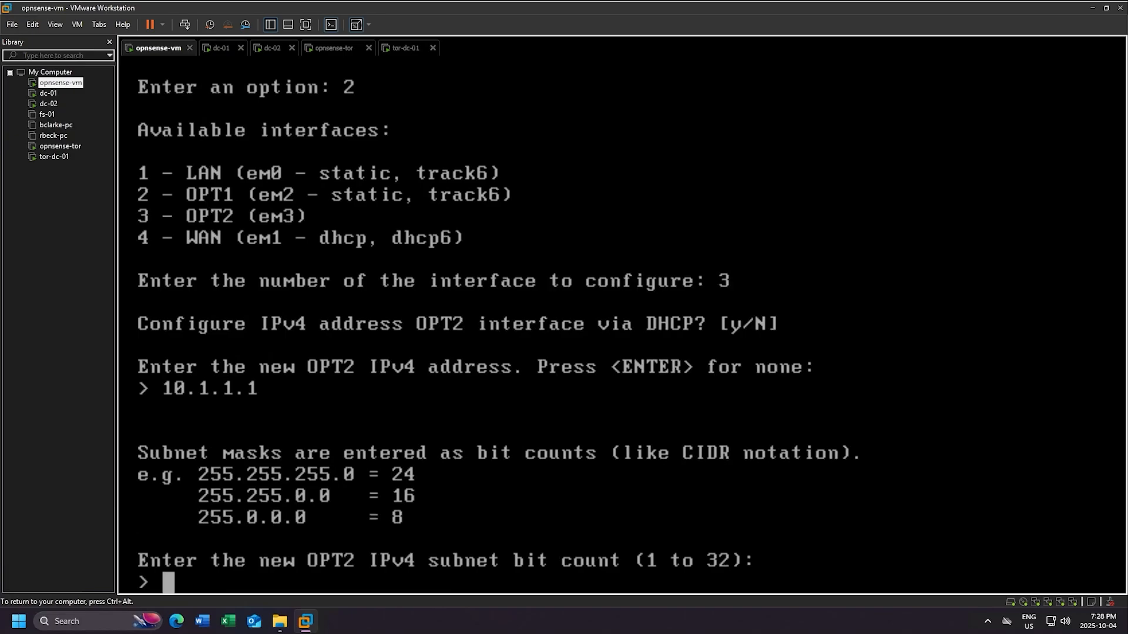
type("30")
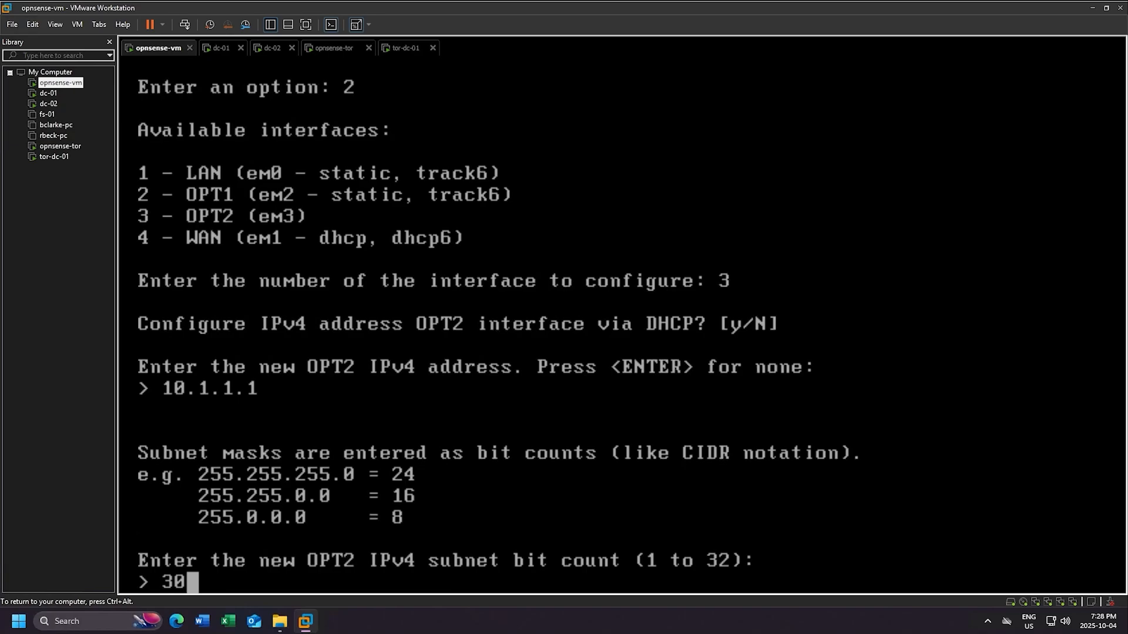
key("Return")
- Leave the OPT2 gateway empty, decline IPv6 tracking, and accept the DHCP and web GUI defaults
key("ctrl+alt")
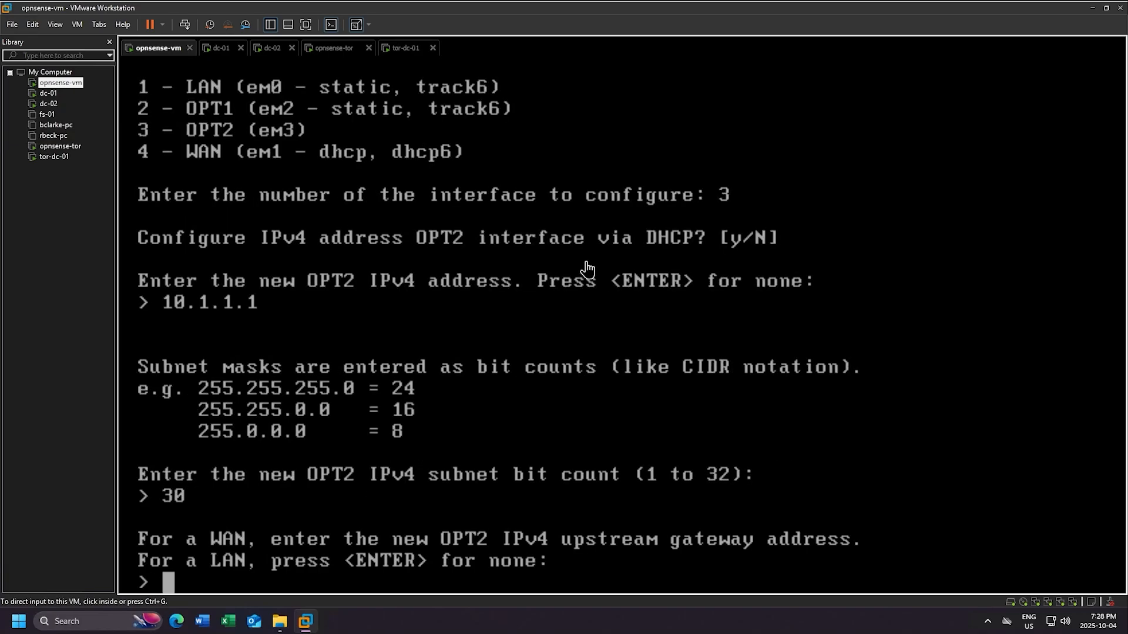
left_click(476, 302)
key("Return")
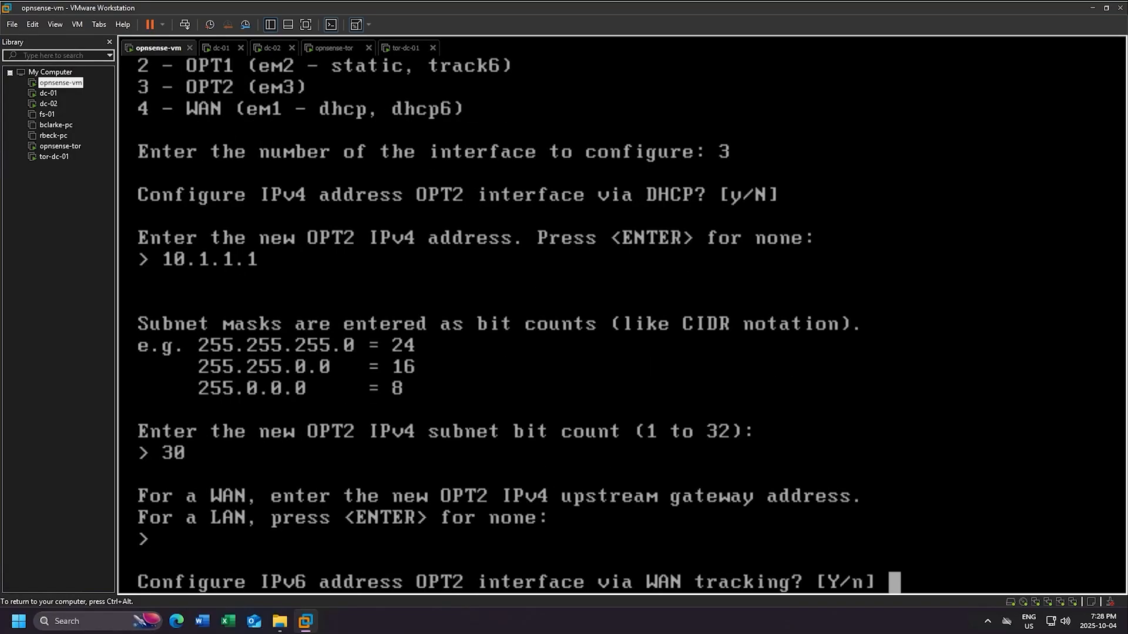
key("Return")
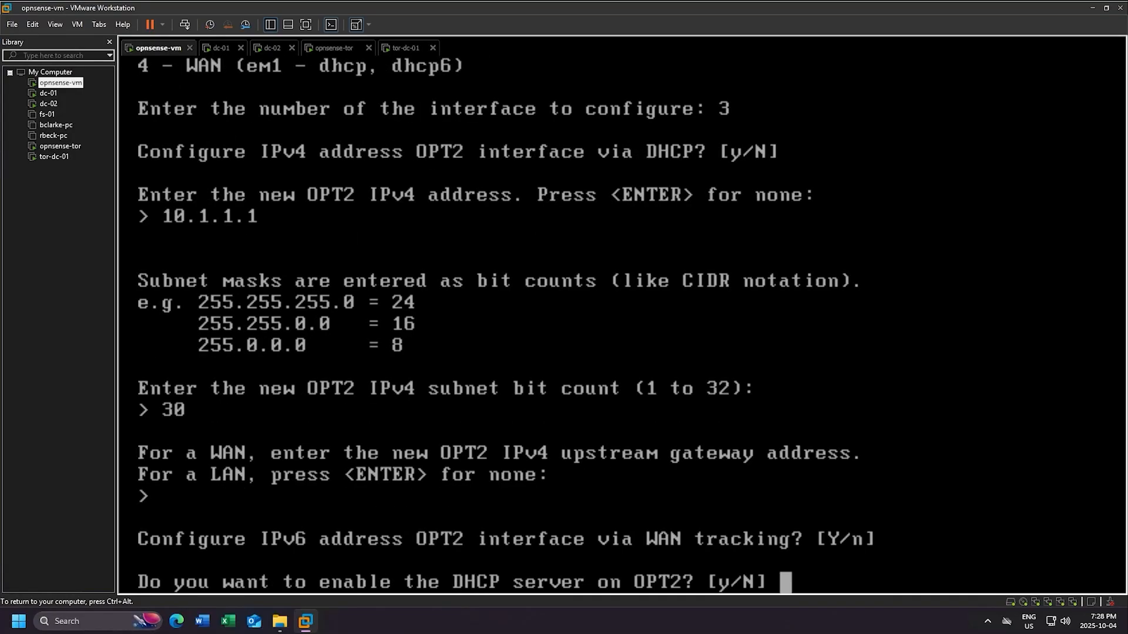
key("Return")
key("Return")
key("Return")
key("Return")
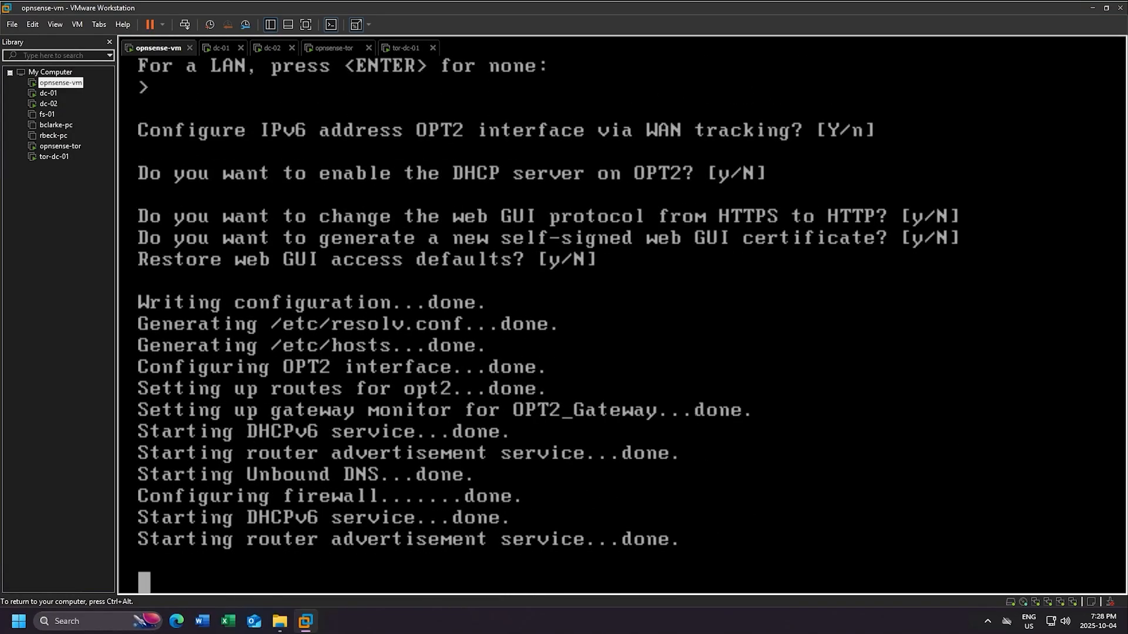
key("ctrl+alt")
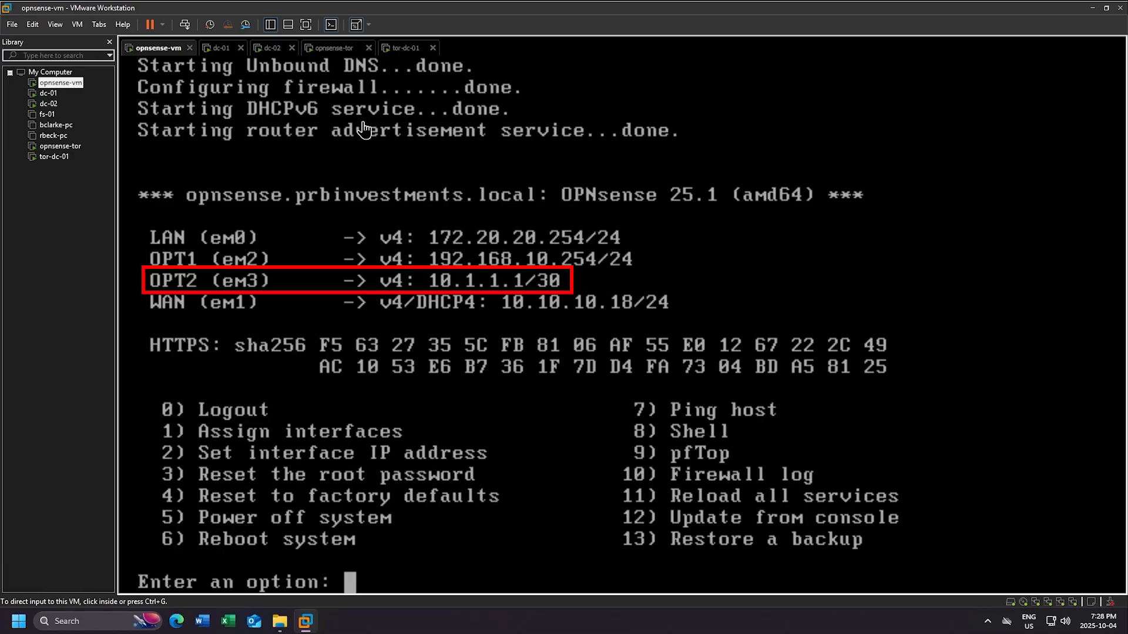
- Add a new network adapter to opnsense-tor on the Custom VMnet19 network and save the settings
left_click(339, 50)
right_click(350, 48)
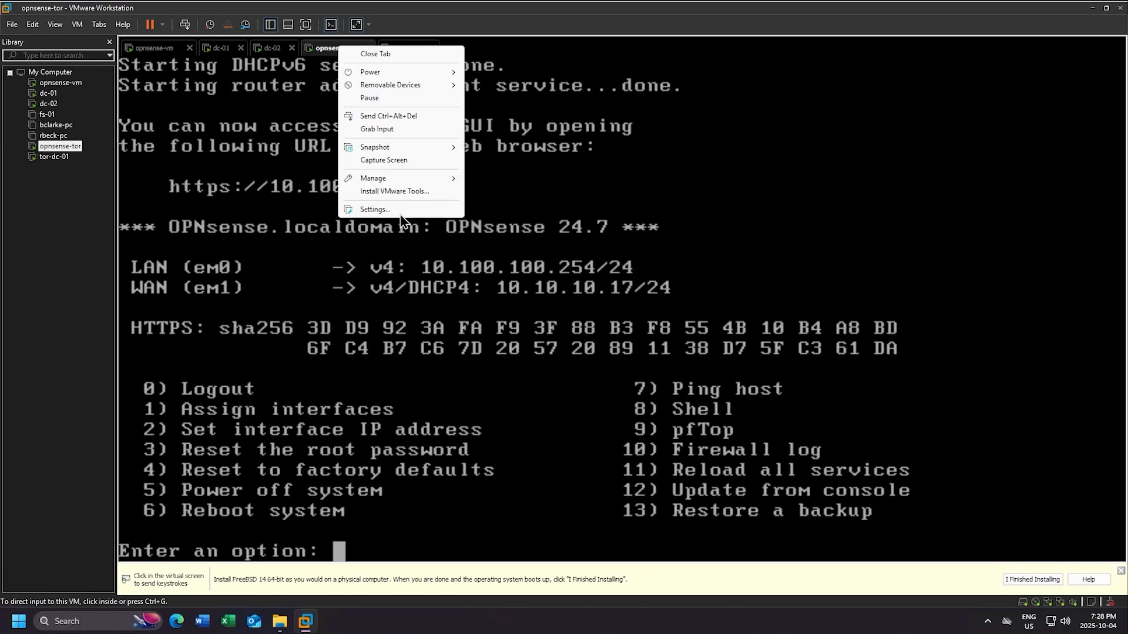
key("Escape")
key("ctrl+d")
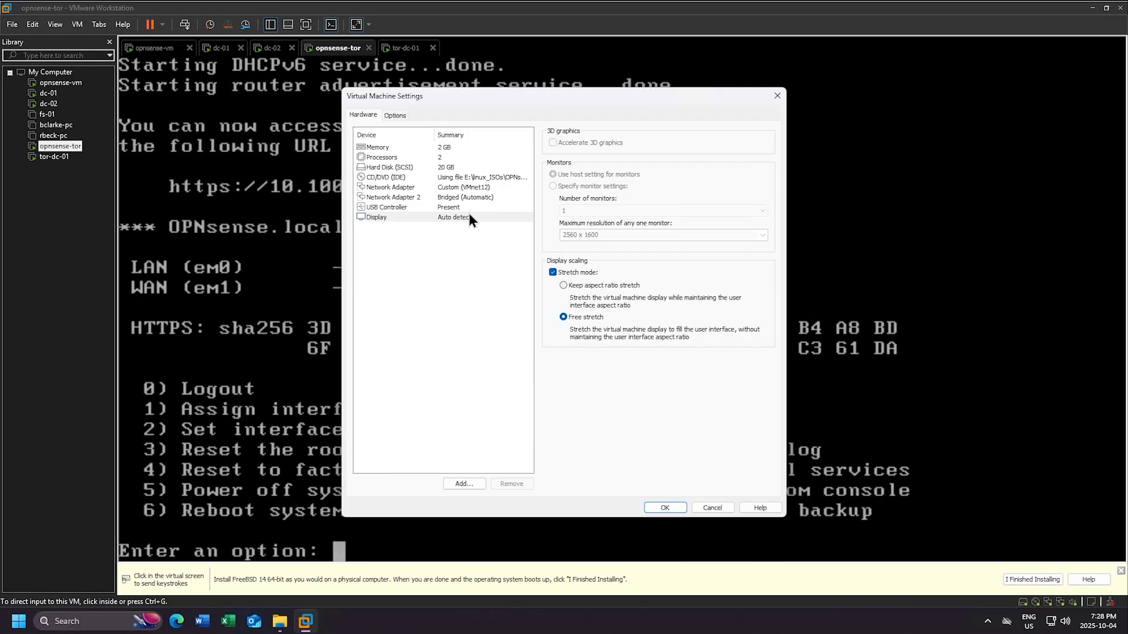
left_click(458, 197)
left_click(465, 484)
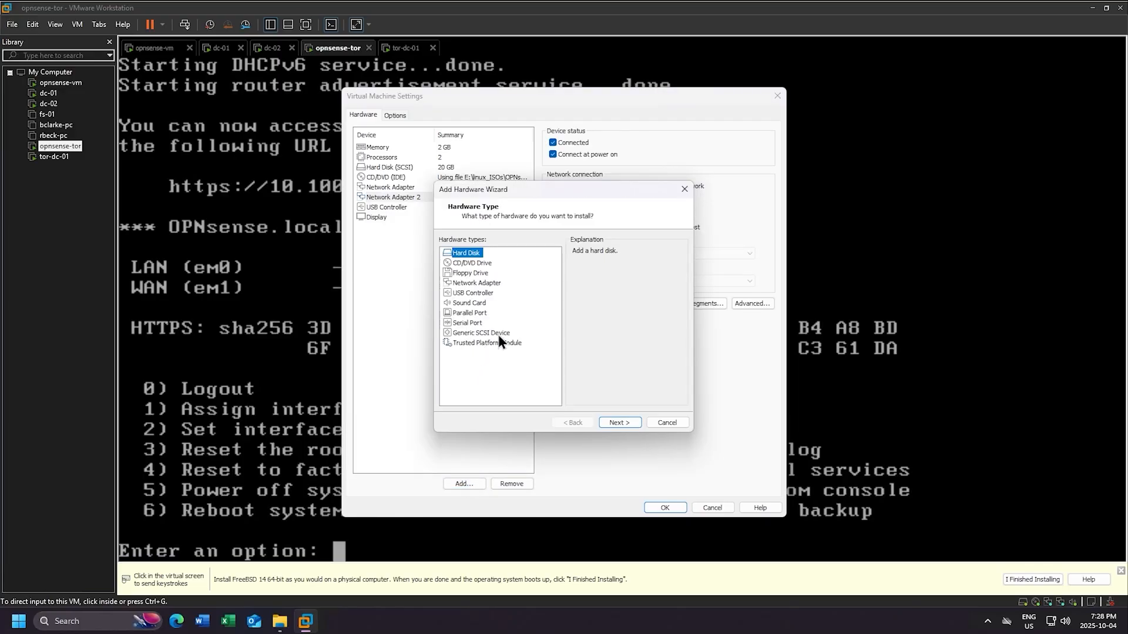
left_click(485, 286)
left_click(619, 422)
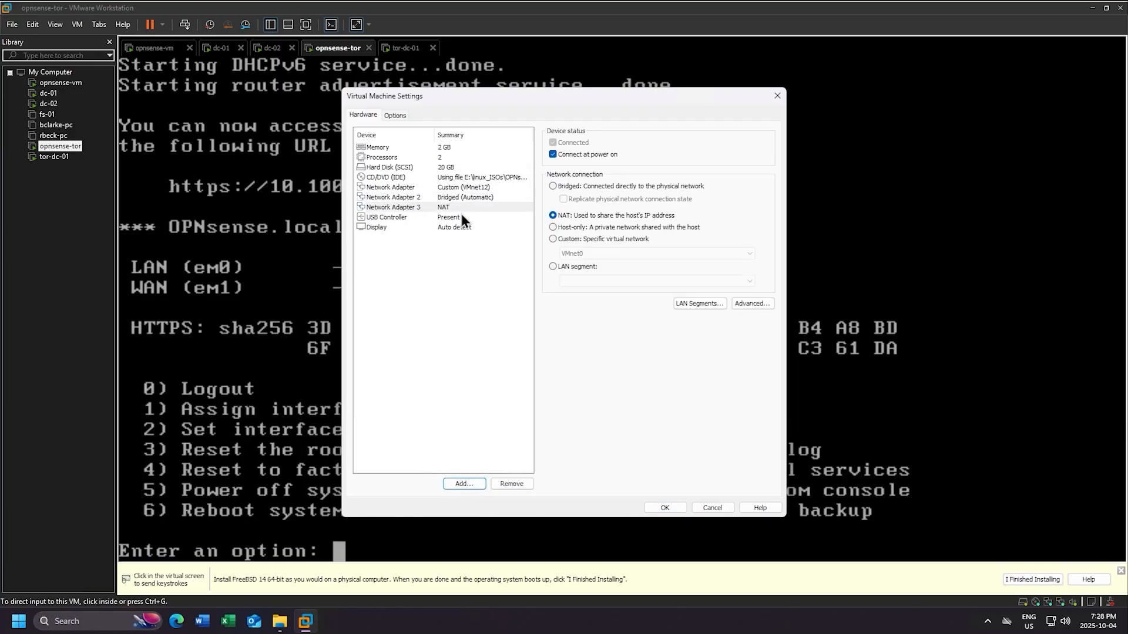
left_click(593, 256)
left_click(591, 256)
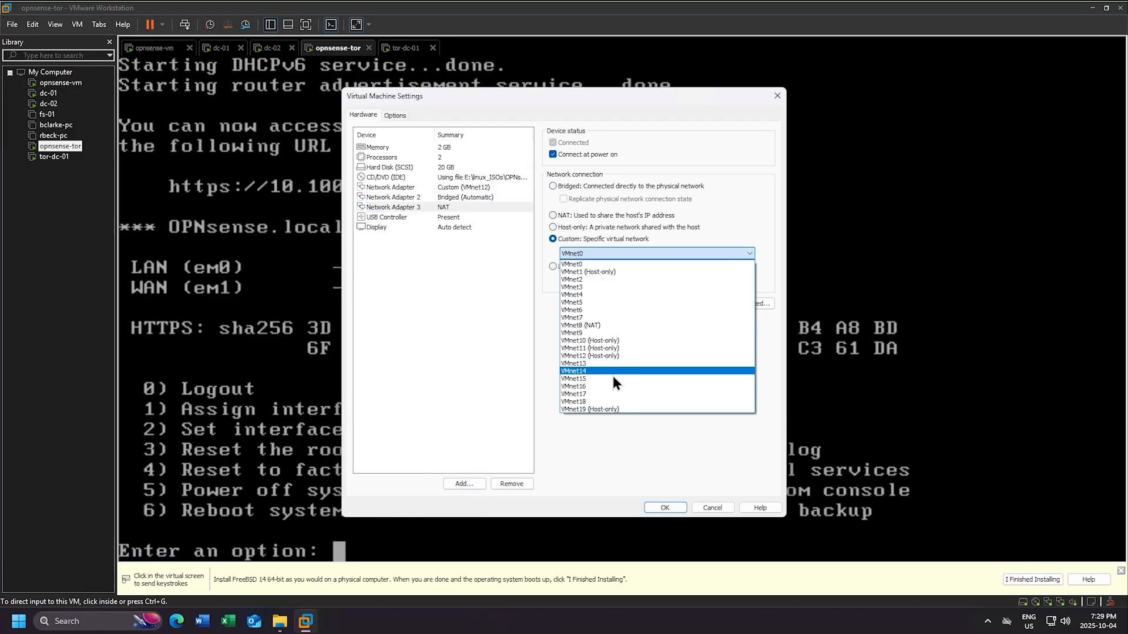
left_click(612, 409)
left_click(665, 507)
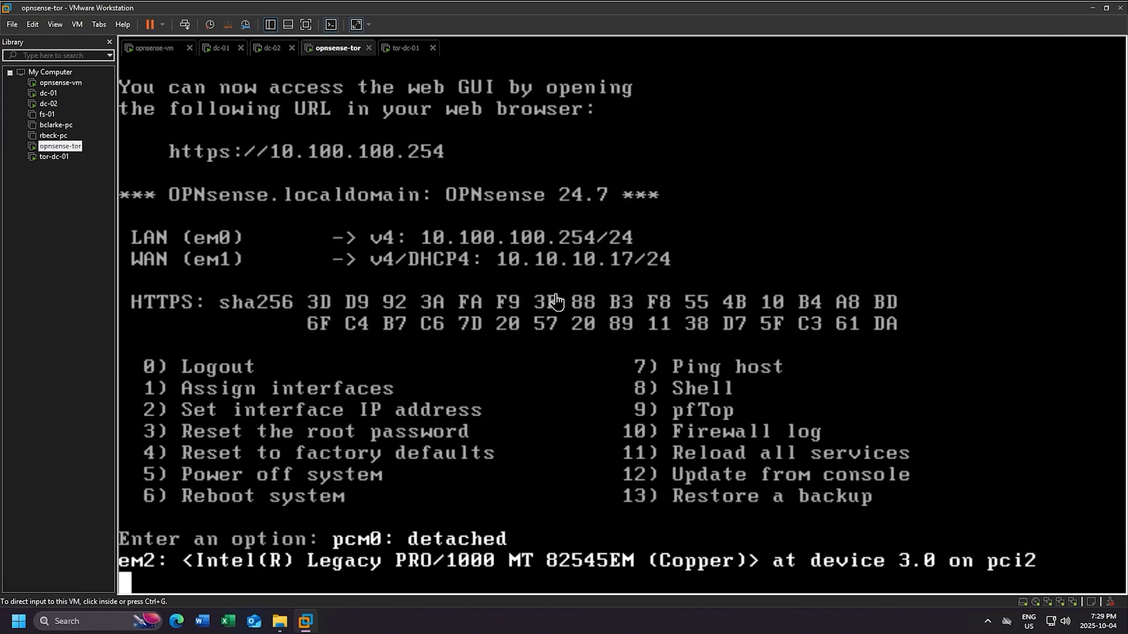
- Reboot opnsense-tor with option 6 and log back in as root
key("Return")
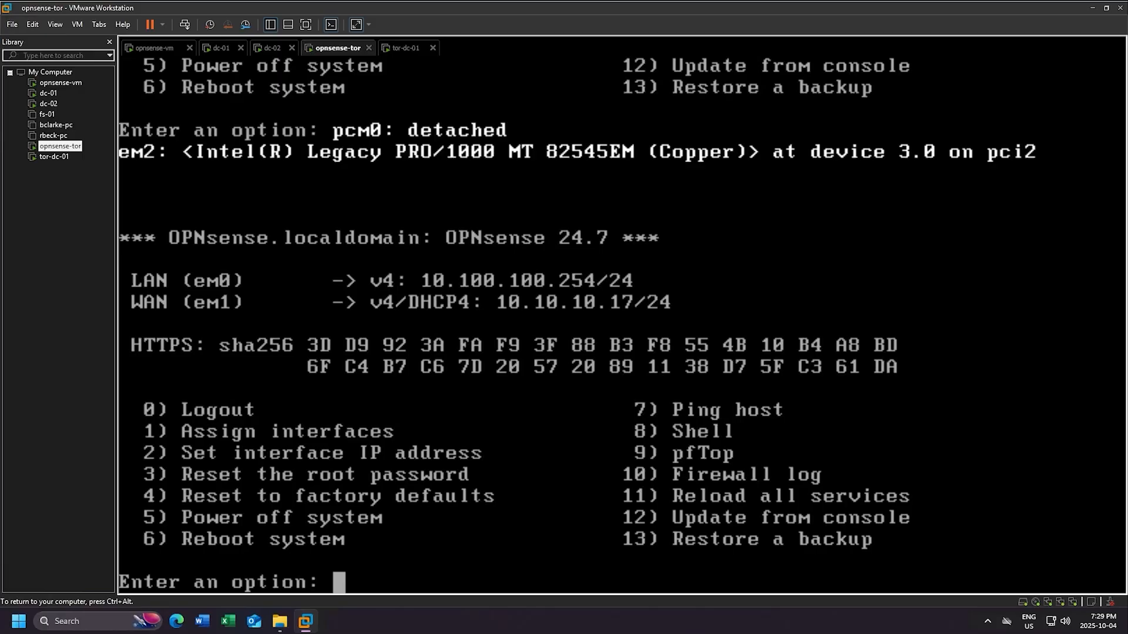
type("6")
key("Return")
type("Y")
key("Return")
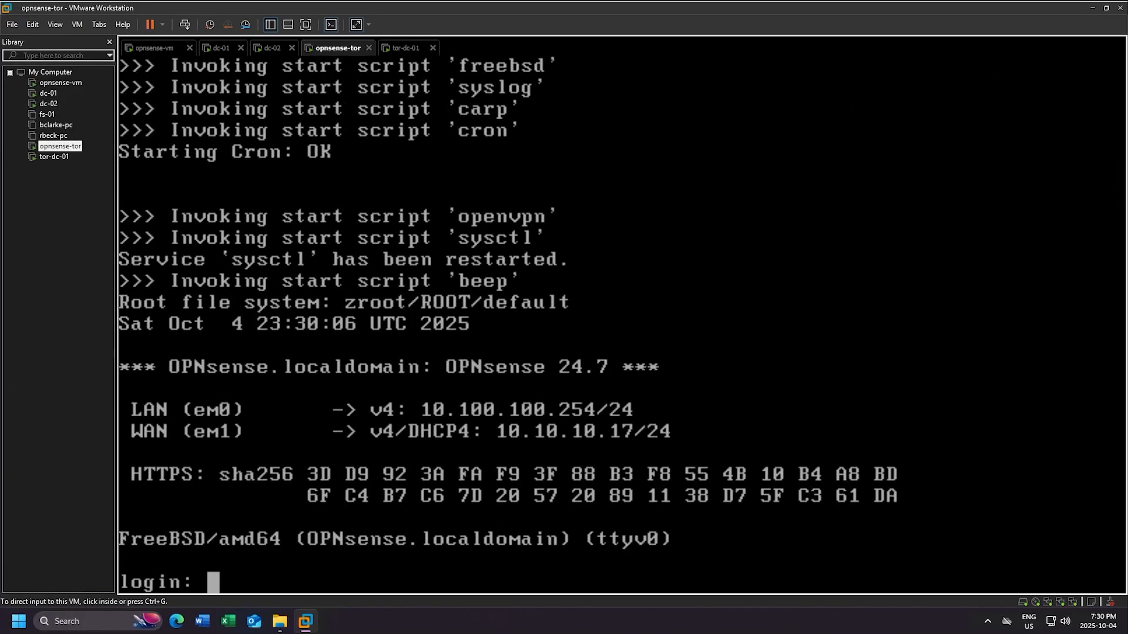
key("ctrl+g")
type("root")
key("Return")
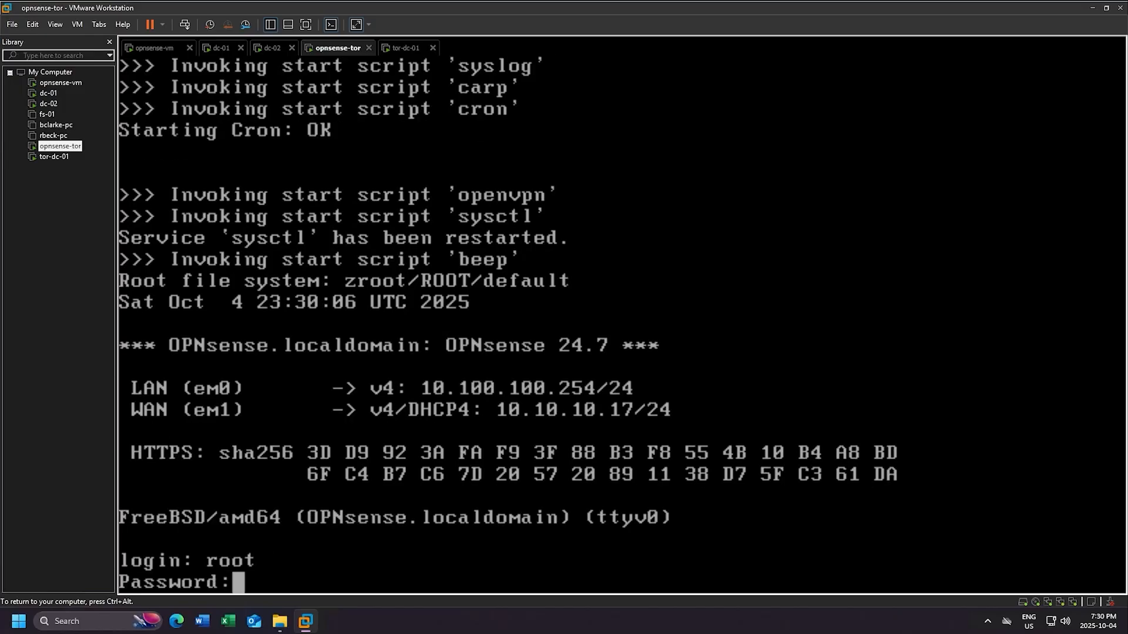
key("Return")
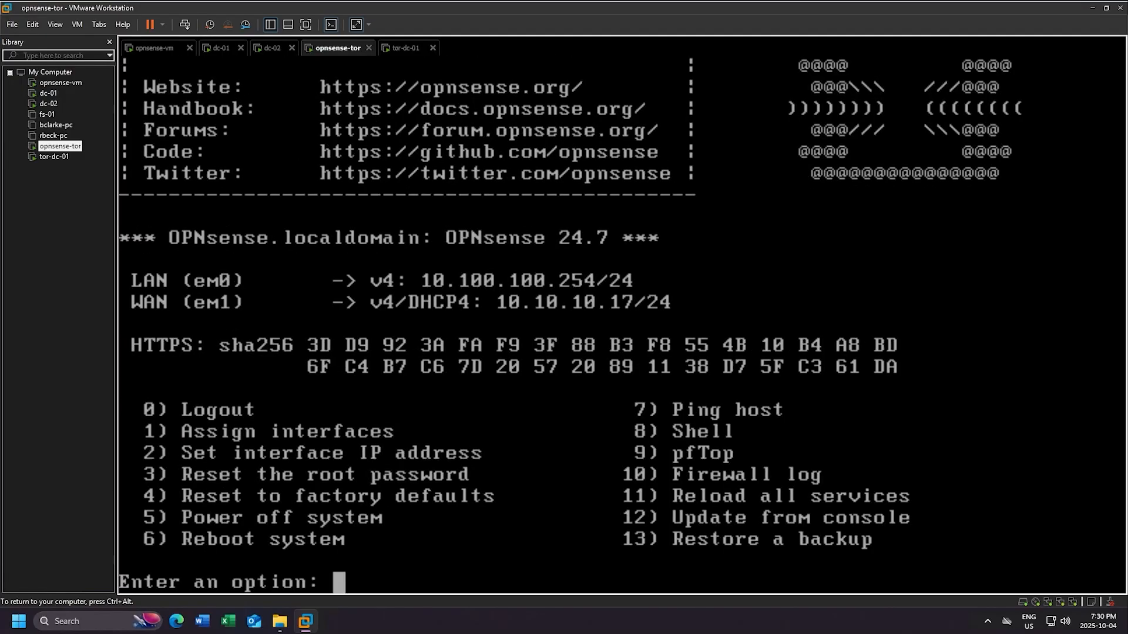
- Skip LAGGs and VLANs, assign em1 as WAN, em0 as LAN, em2 as OPT1, and confirm with y
type("1")
key("Return")
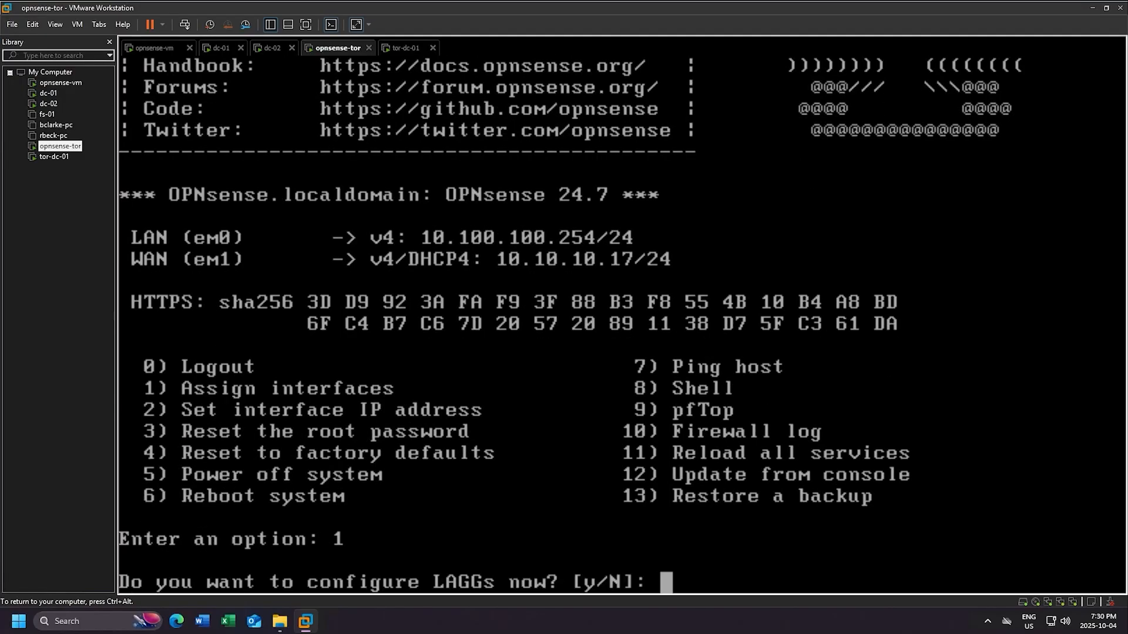
key("Return")
key("Return")
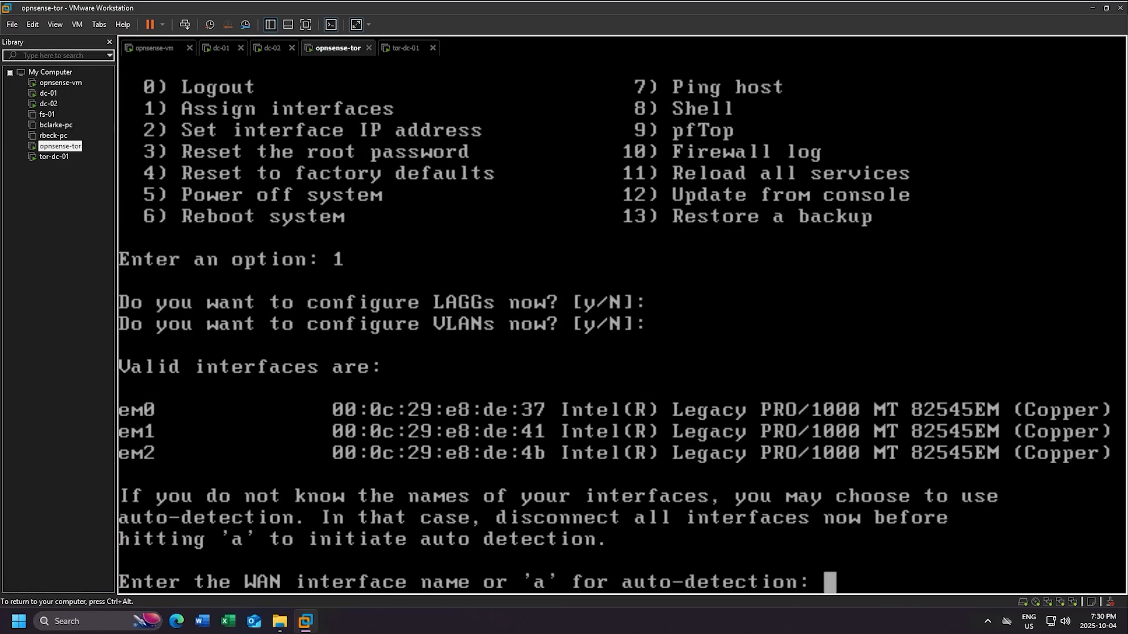
type("em1")
key("Return")
type("em0")
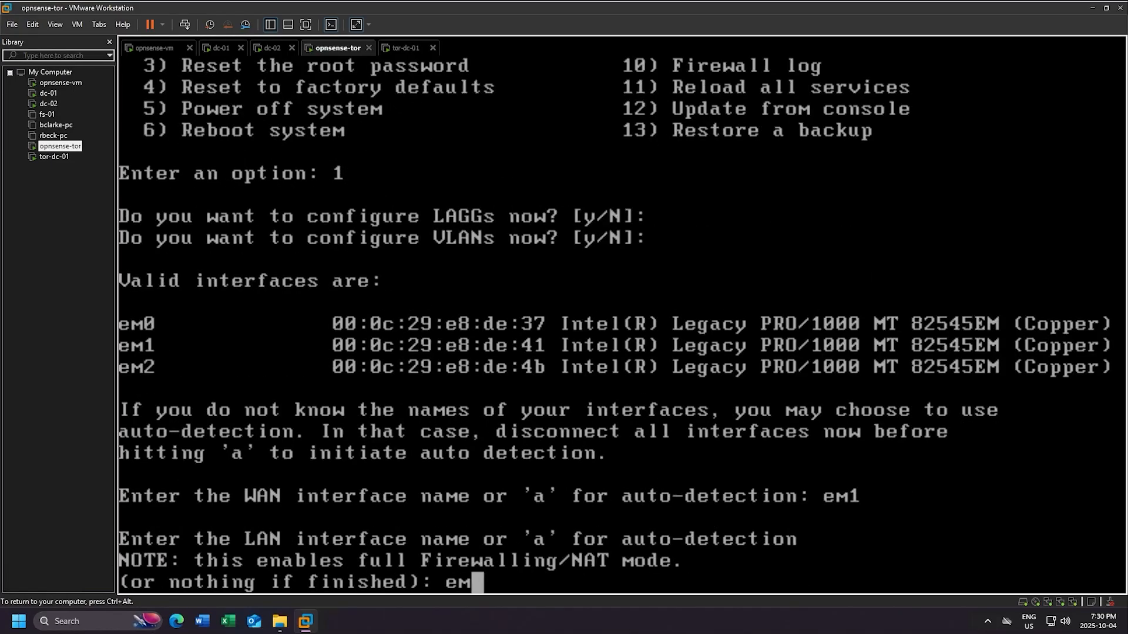
key("Return")
type("em")
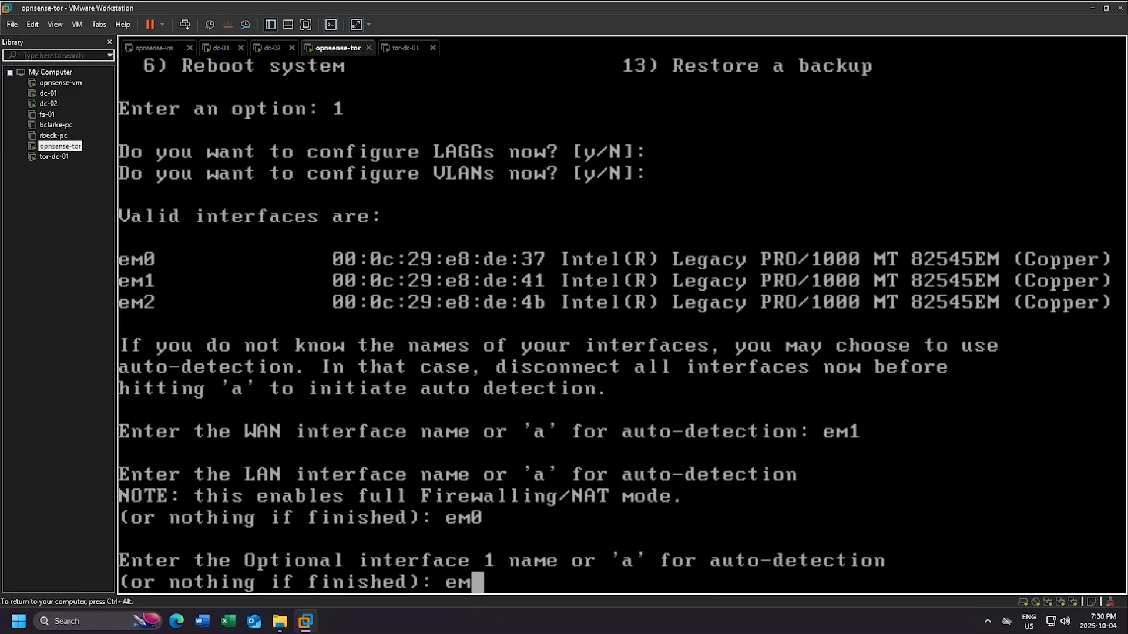
type("2")
key("Return")
key("Return")
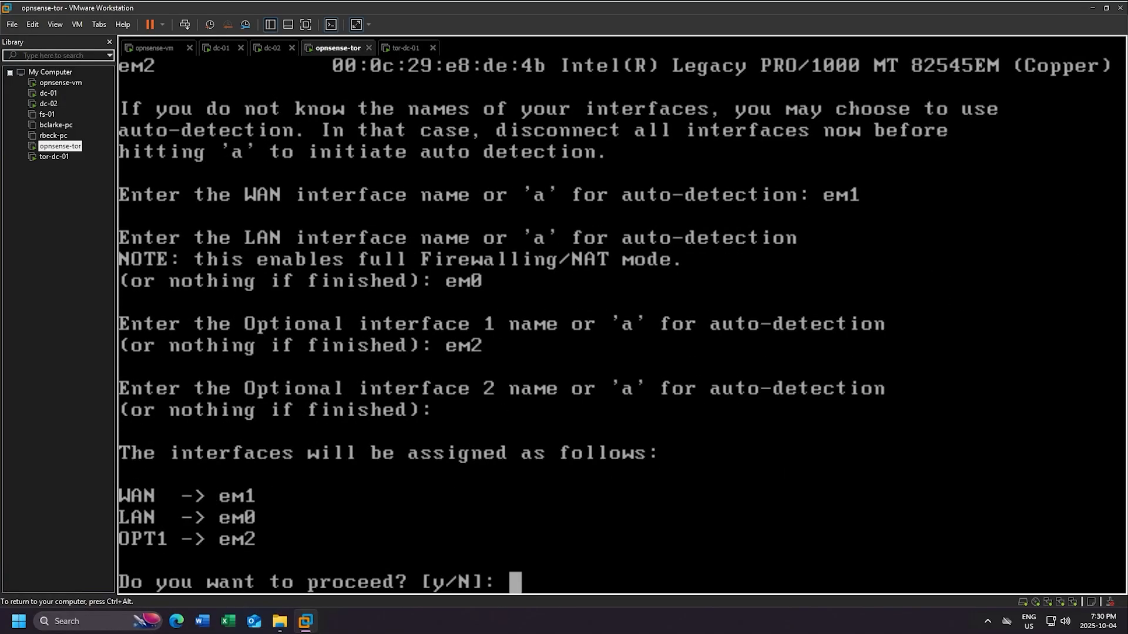
type("y")
key("Return")
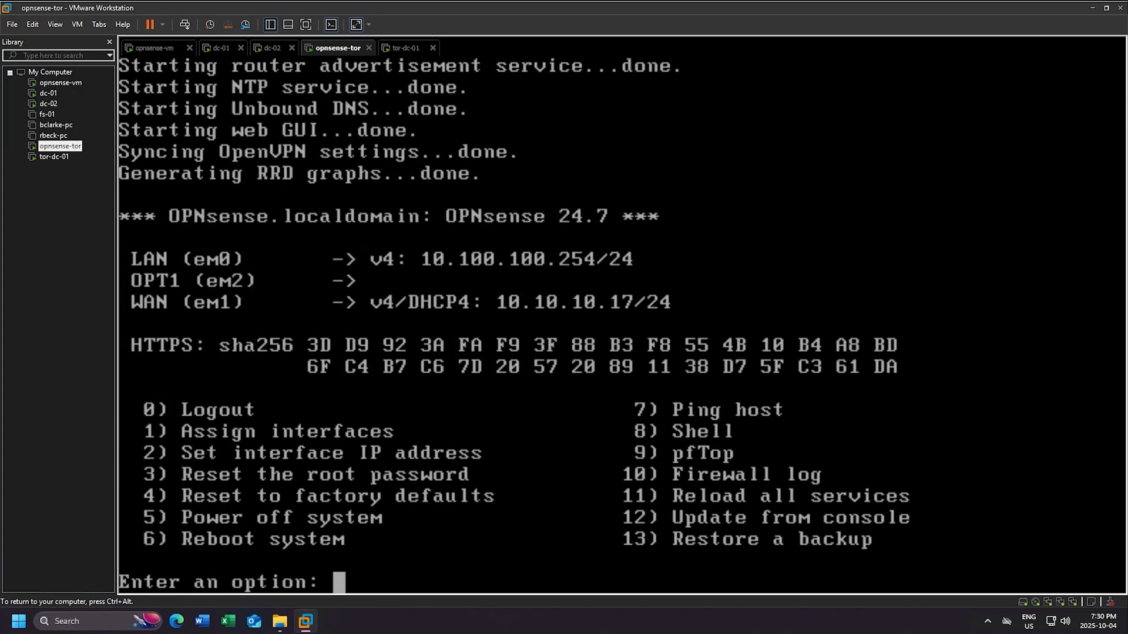
- Choose option 2 for interface 2 (OPT1) with the console shown full screen
key("ctrl+alt")
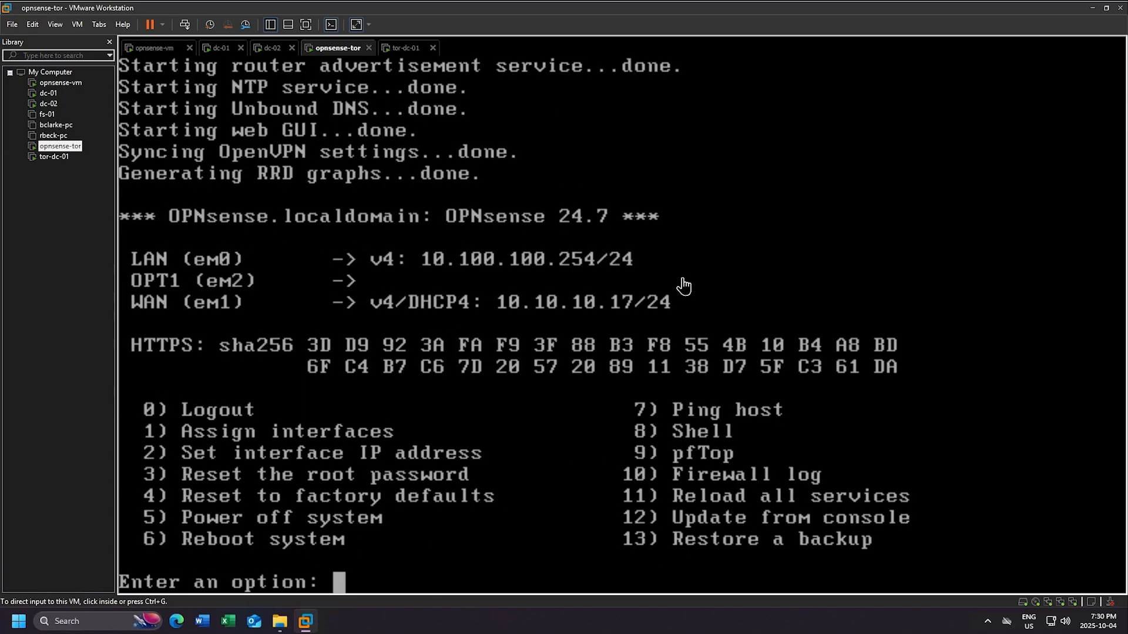
type("2")
left_click(682, 281)
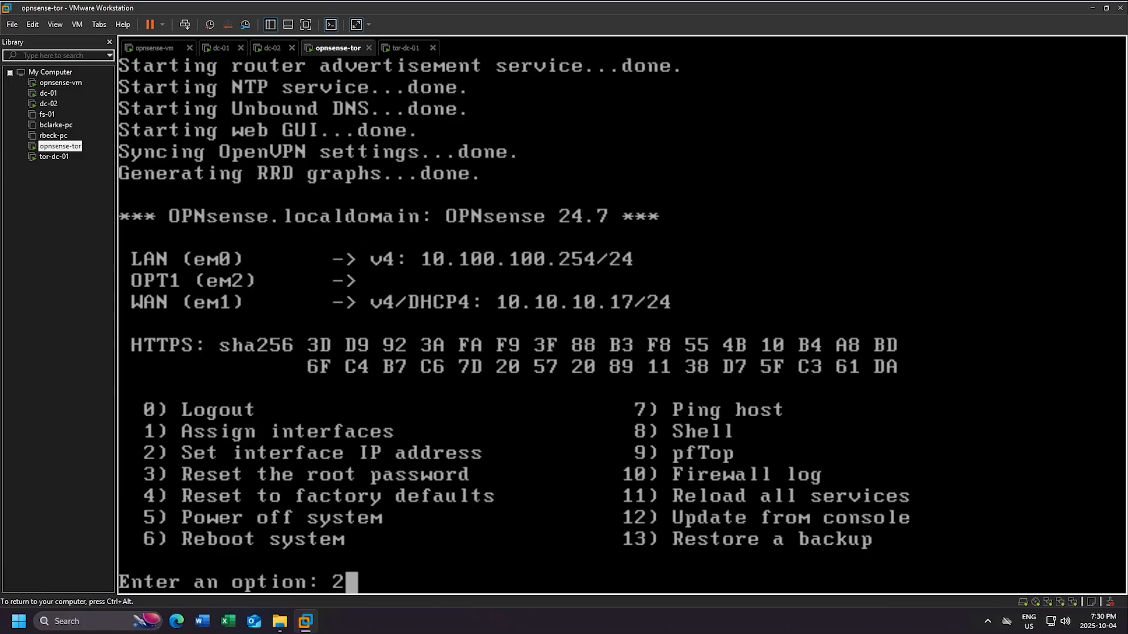
left_click(305, 25)
key("Return")
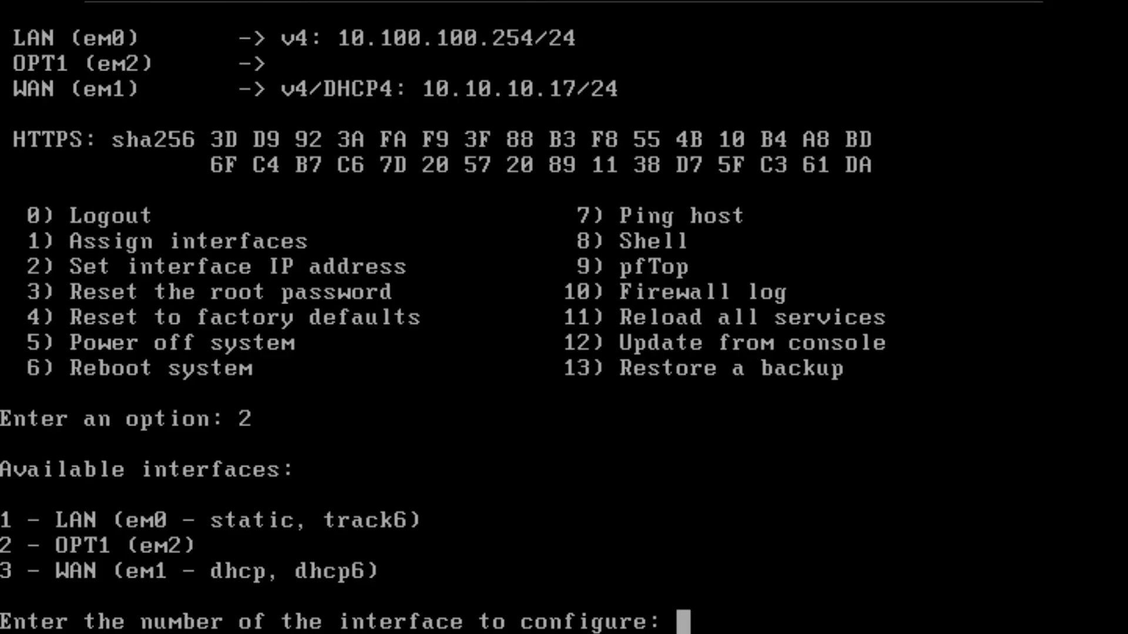
type("2")
key("Return")
key("Return")
- Set OPT1 to 10.1.1.2 with a 30-bit subnet and no gateway
type("10")
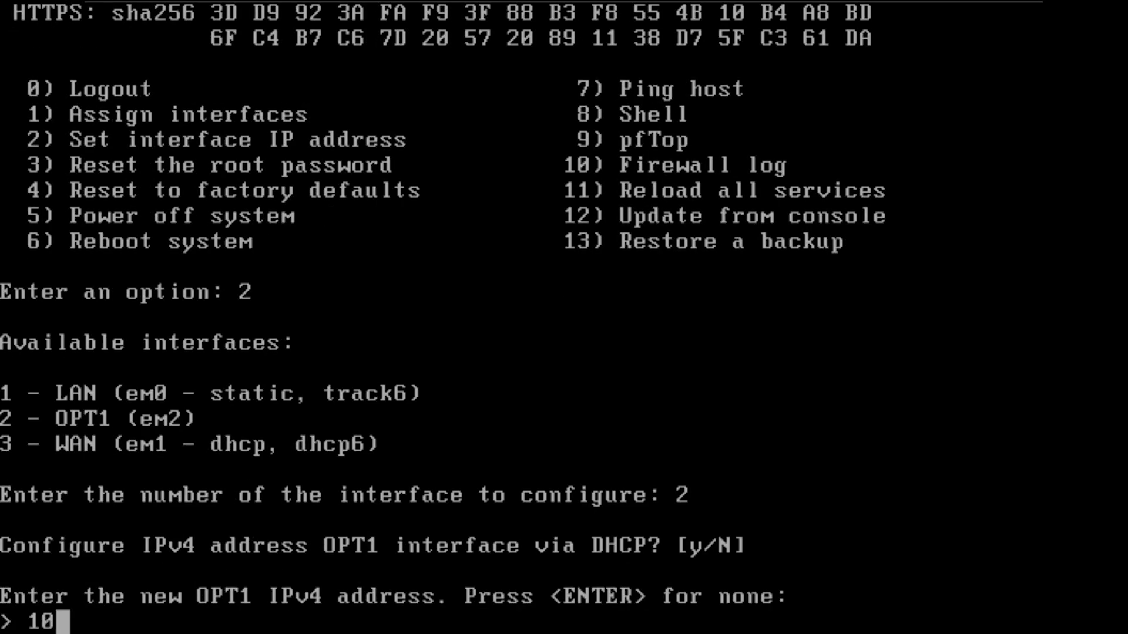
type(".1.1.2")
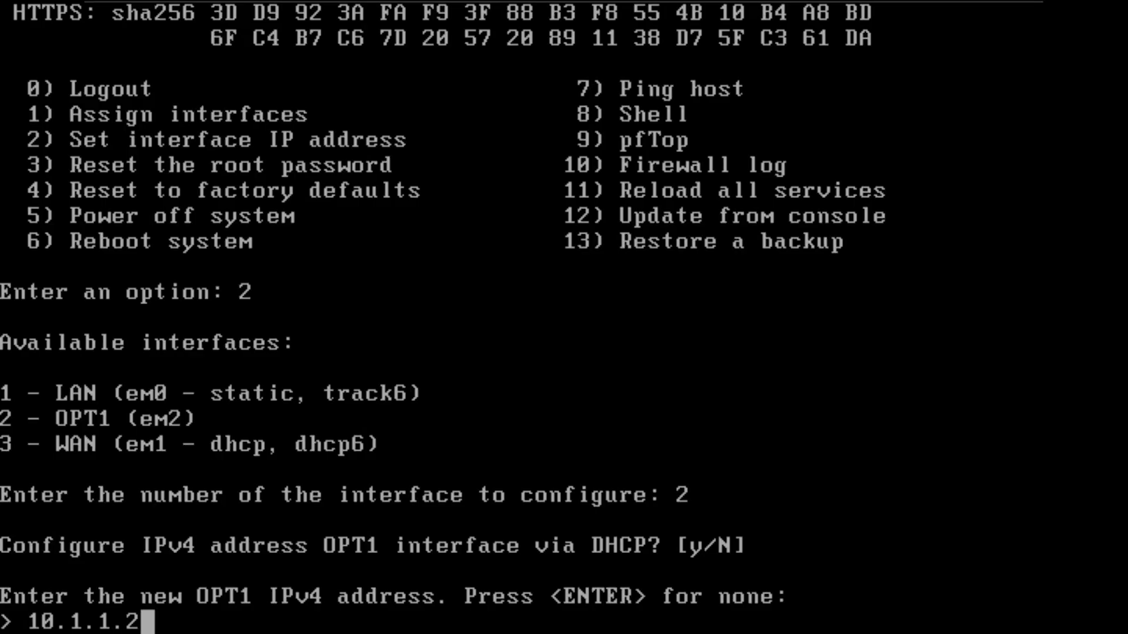
key("Return")
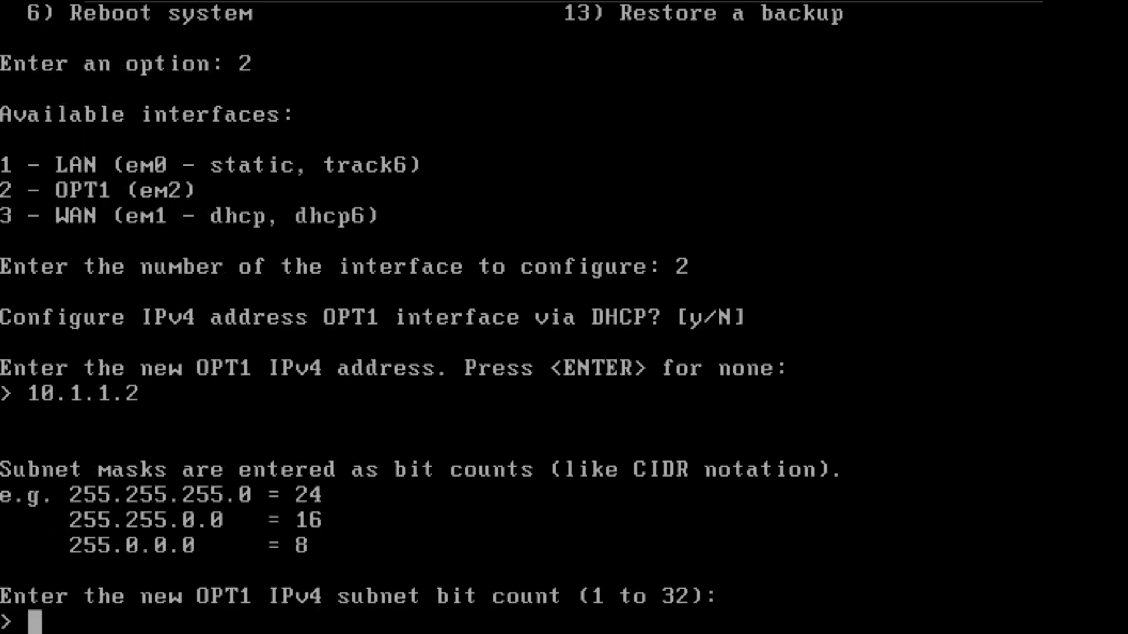
type("3")
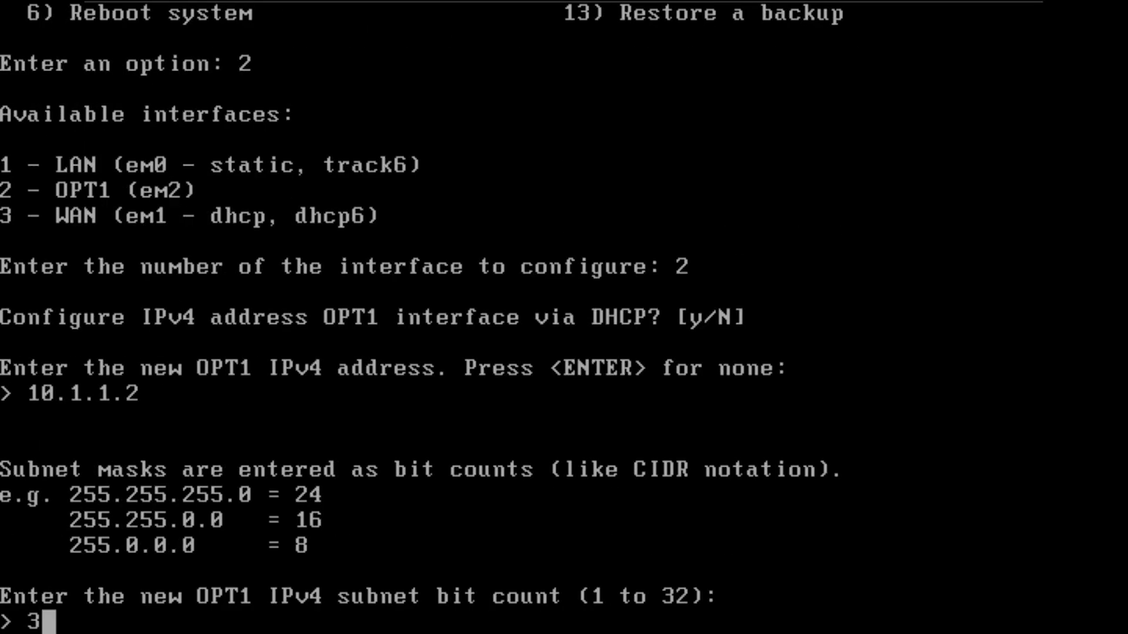
type("0")
key("Return")
key("Return")
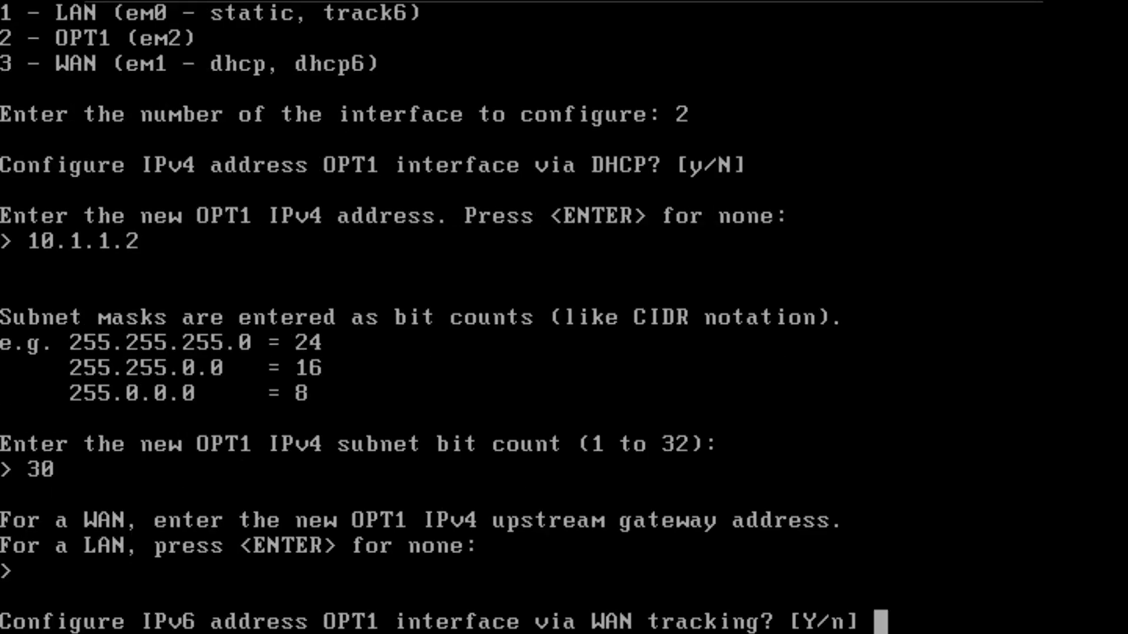
key("Return")
key("Return")
key("Return")
key("Return")
key("Return")
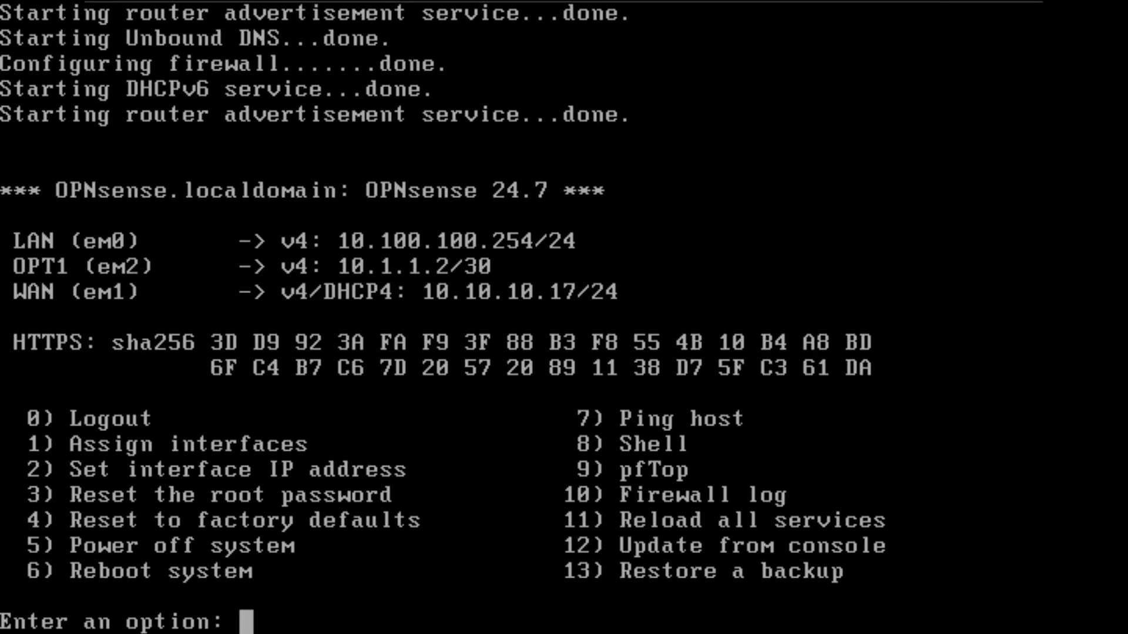
- Ping 10.1.1.2 from opnsense-tor with option 7 and return to the menu
type("7")
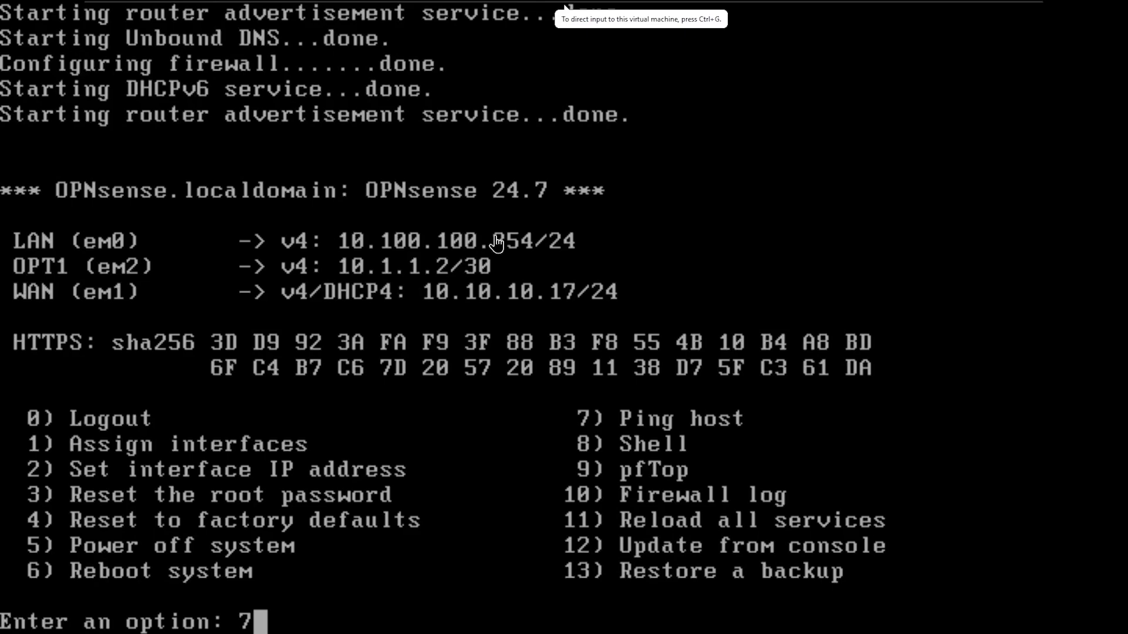
left_click(548, 327)
key("Return")
type("10.1.")
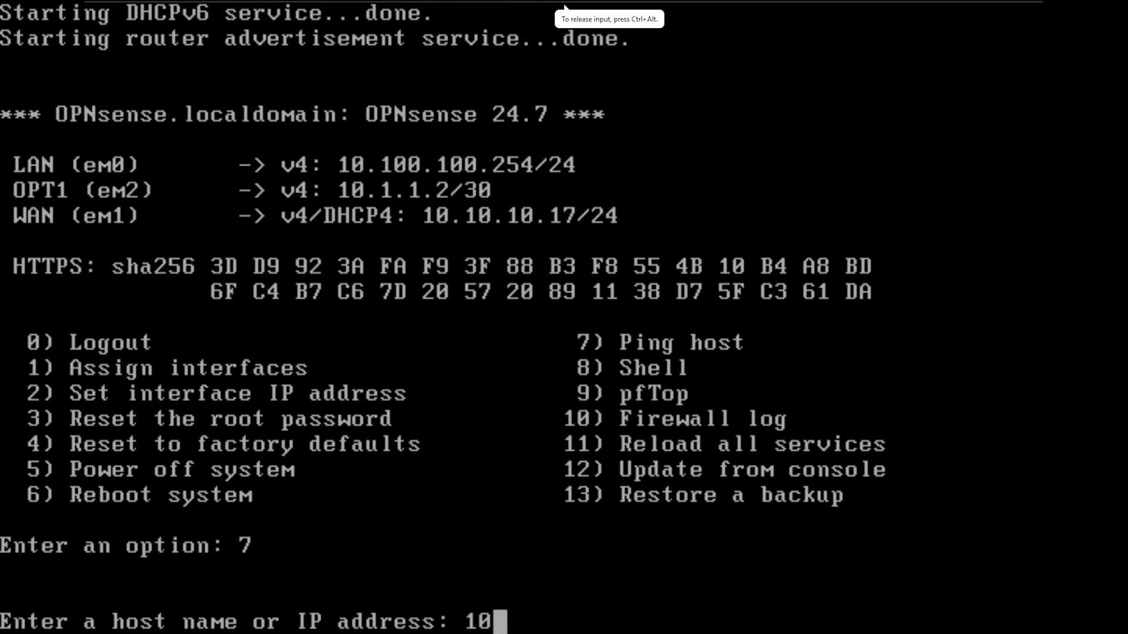
type("1.2")
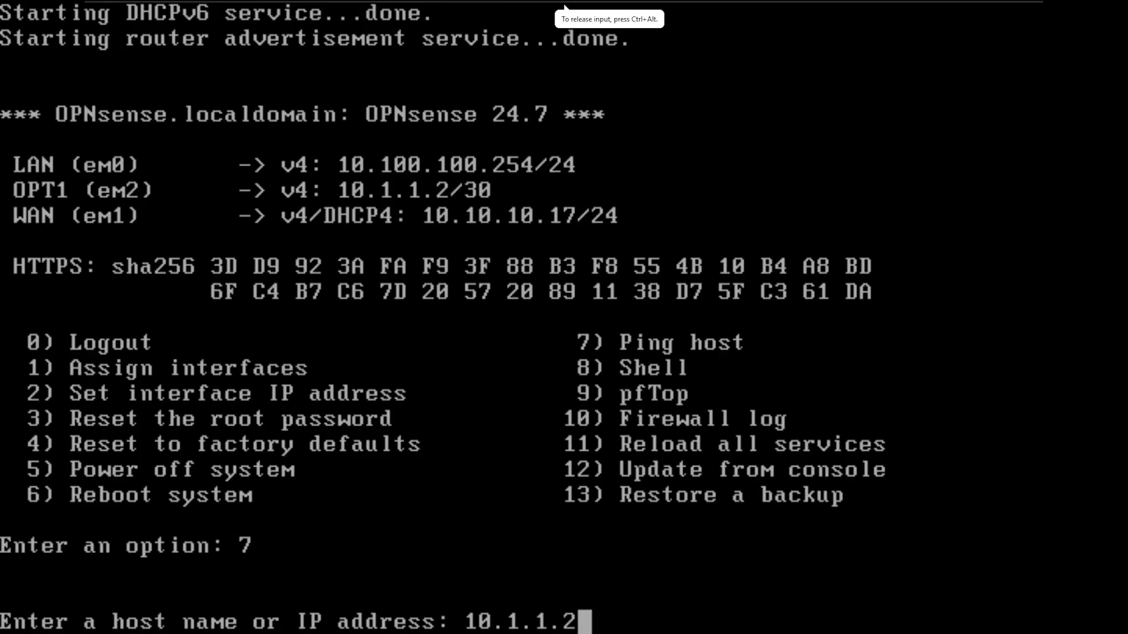
key("Return")
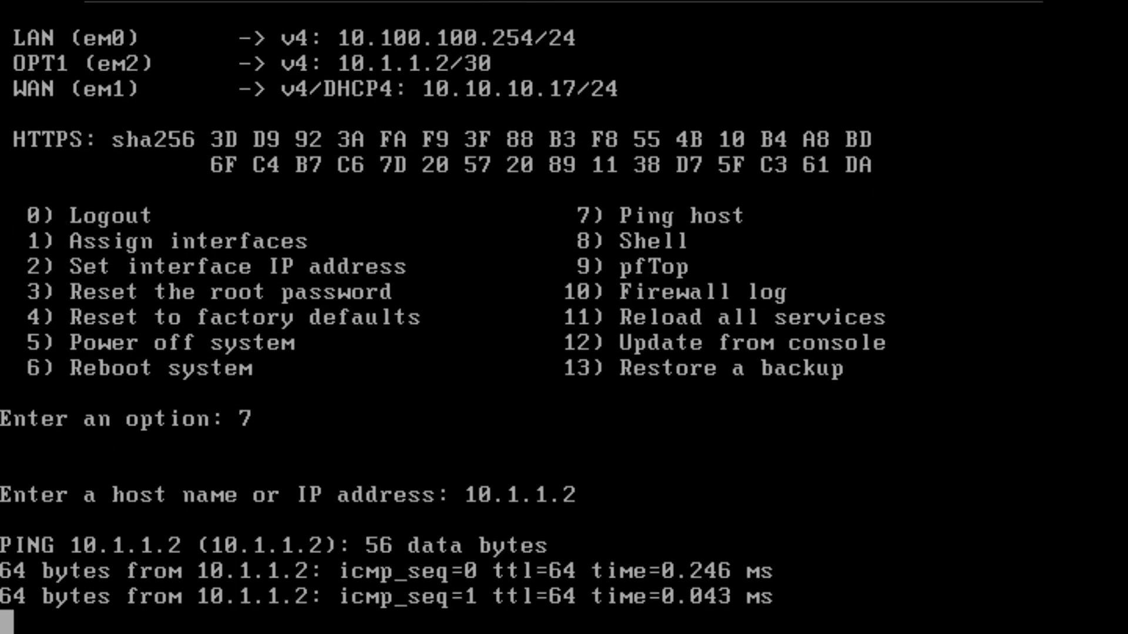
key("Return")
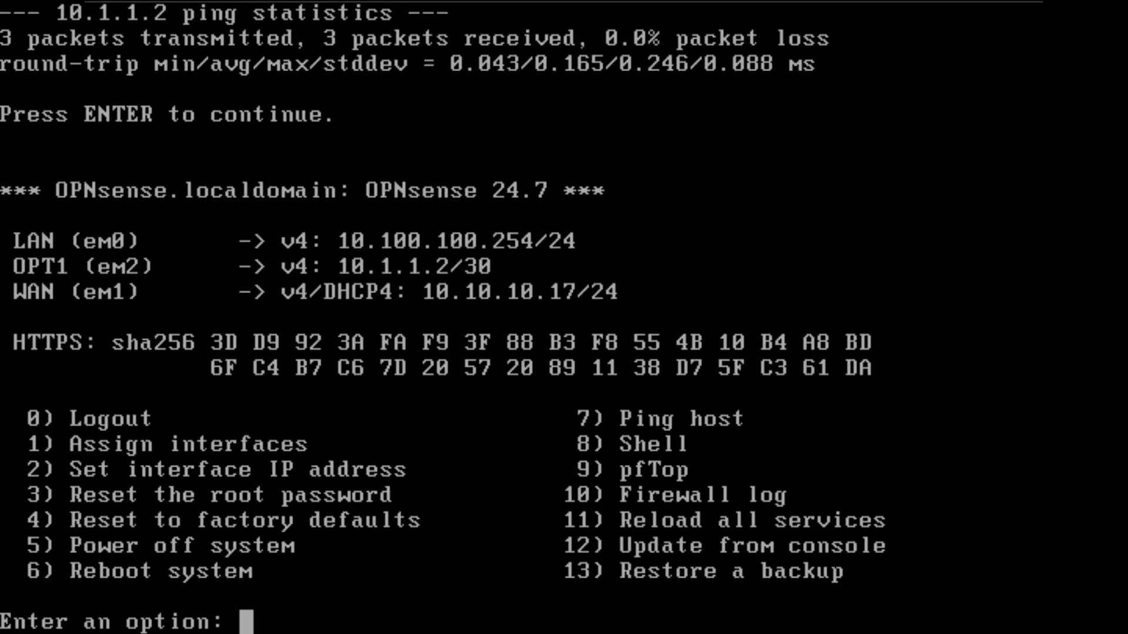
- Start a ping to 10.1.1.1 from opnsense-tor
type("7")
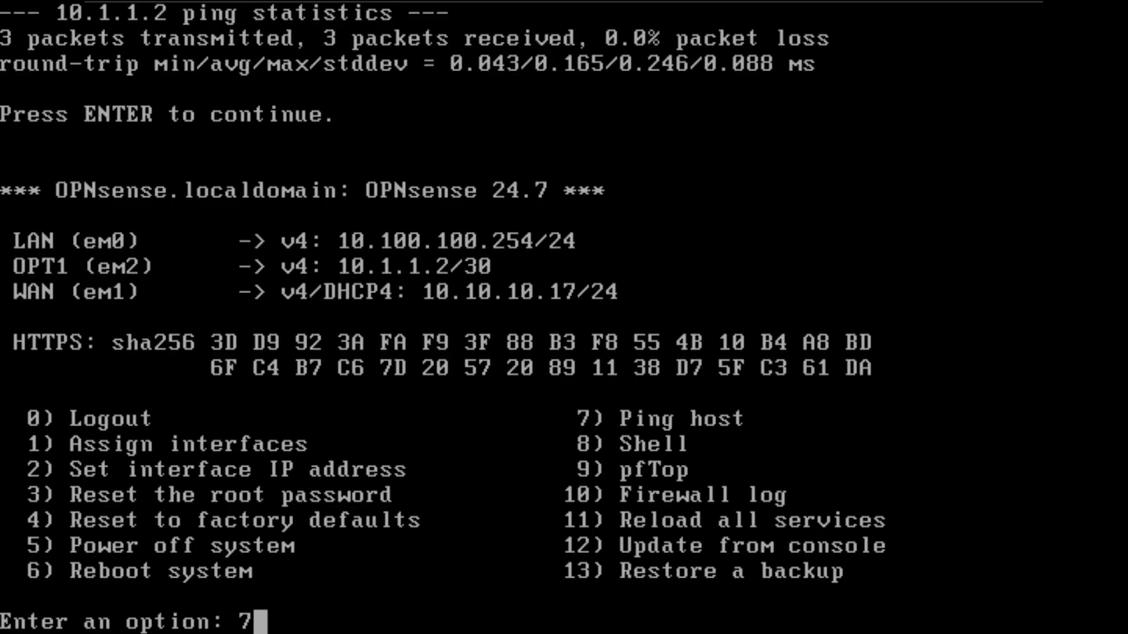
key("Return")
type("10.1.1.1")
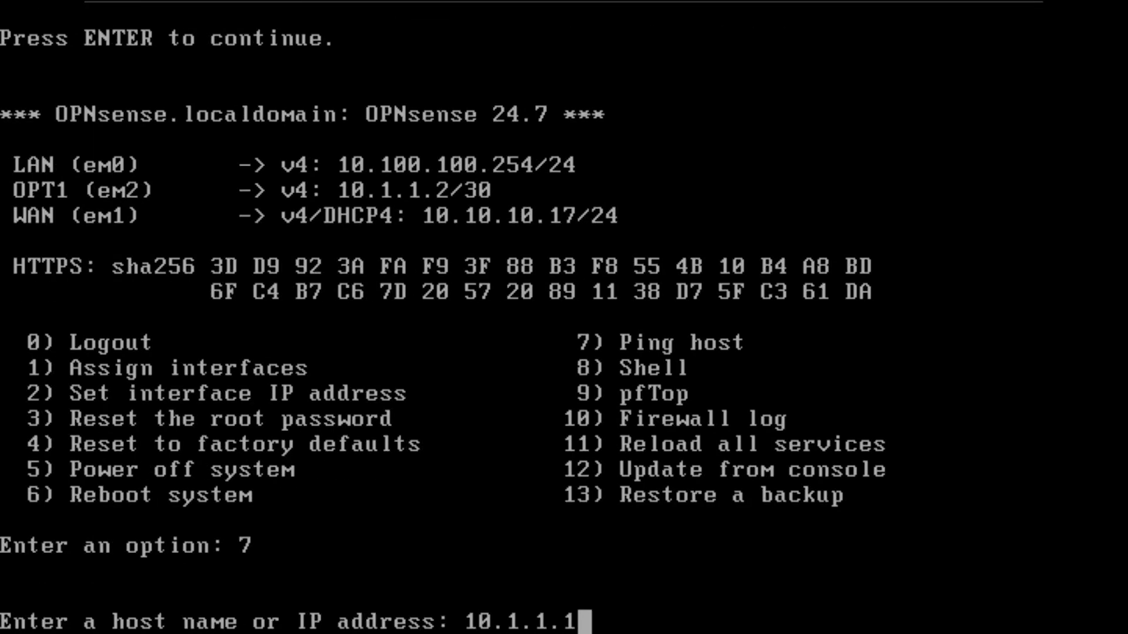
key("Return")
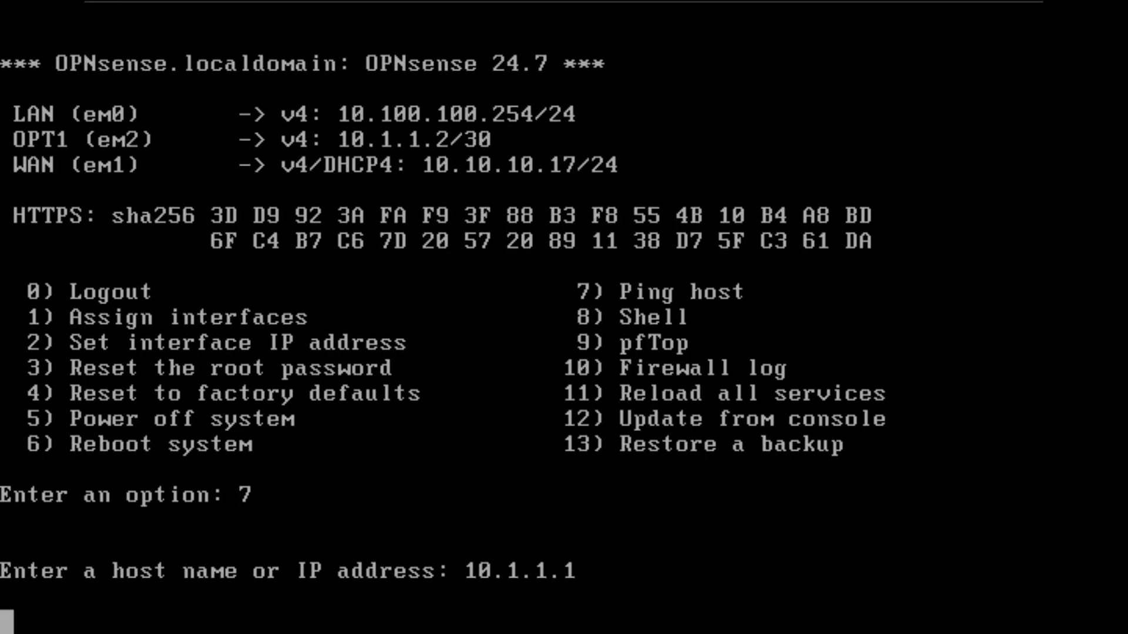
- Ping 10.1.1.2 from opnsense-vm's console with option 7, then switch to the dc-01 machine
mouse_move(487, 29)
left_click(504, 10)
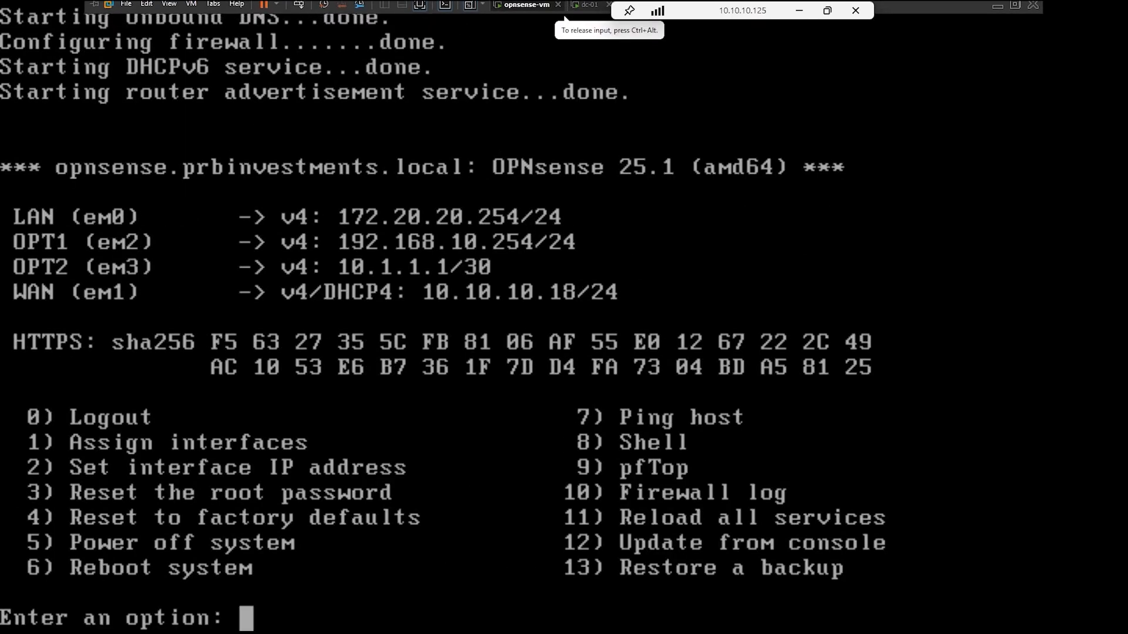
type("7")
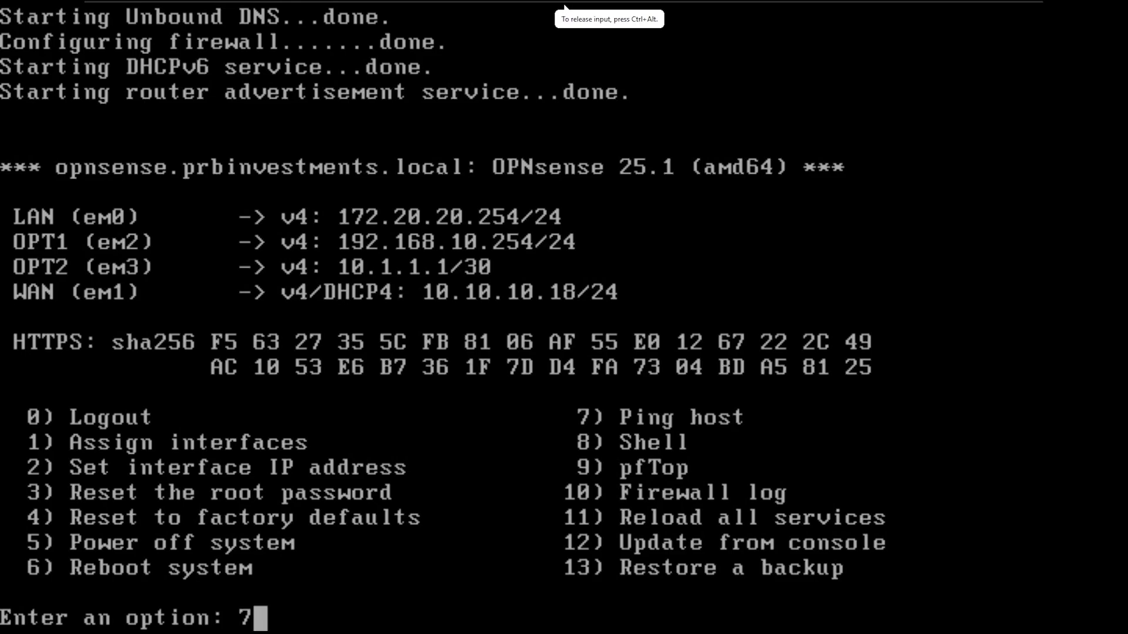
key("Return")
type("10.1.1.2")
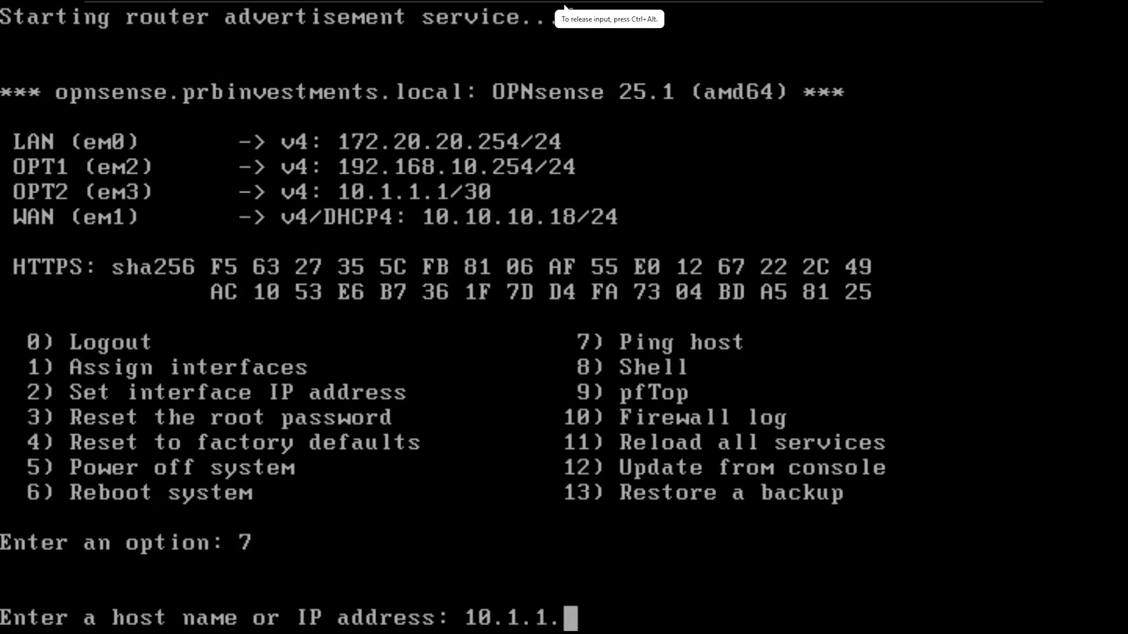
key("Return")
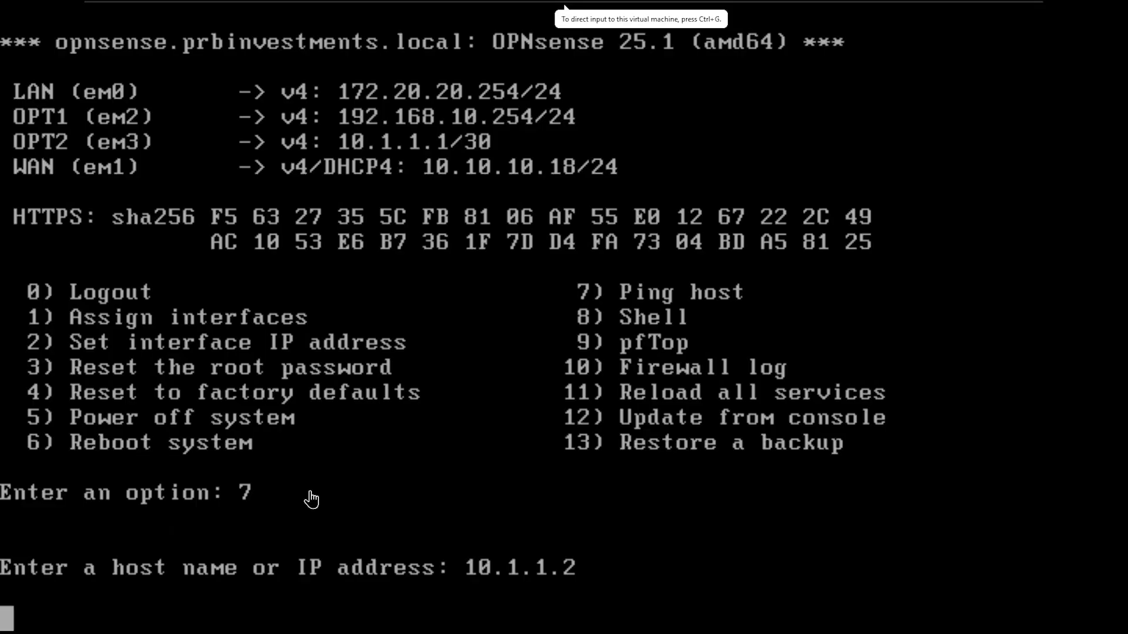
left_click(590, 10)
left_click_drag(594, 8, 958, 7)
right_click(587, 9)
left_click(632, 87)
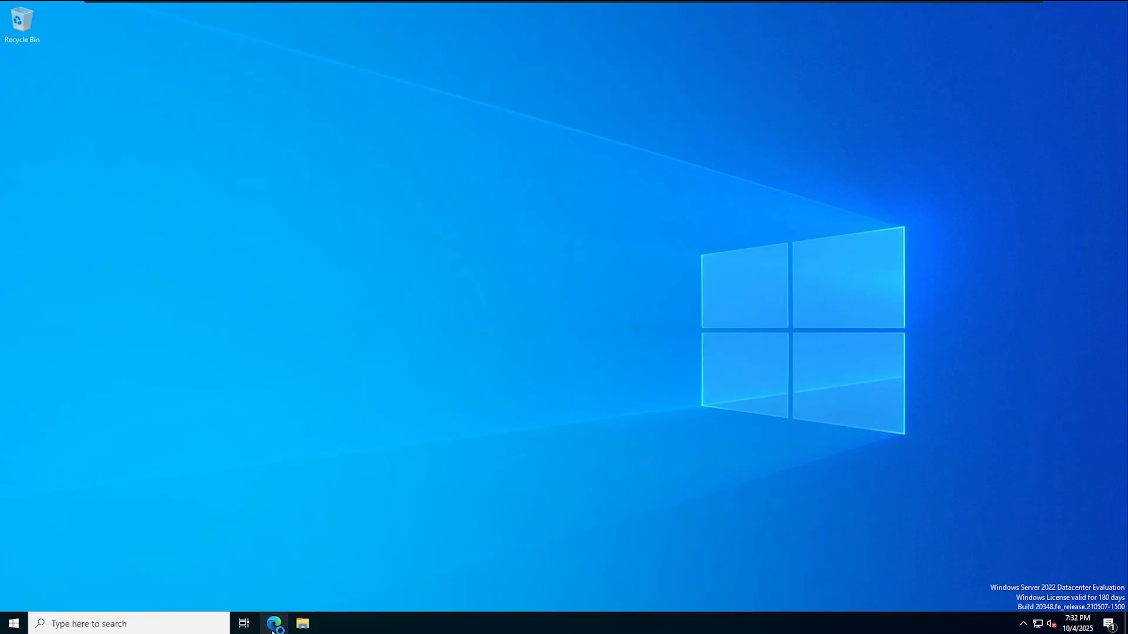
left_click(272, 628)
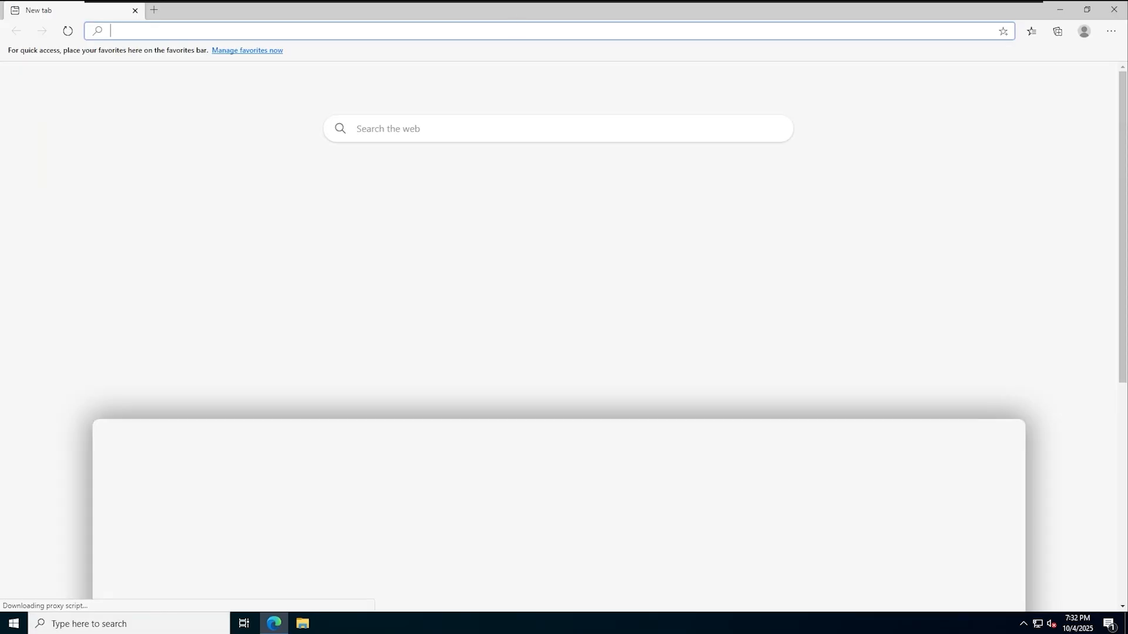
type("https://172.20.20.254")
key("Return")
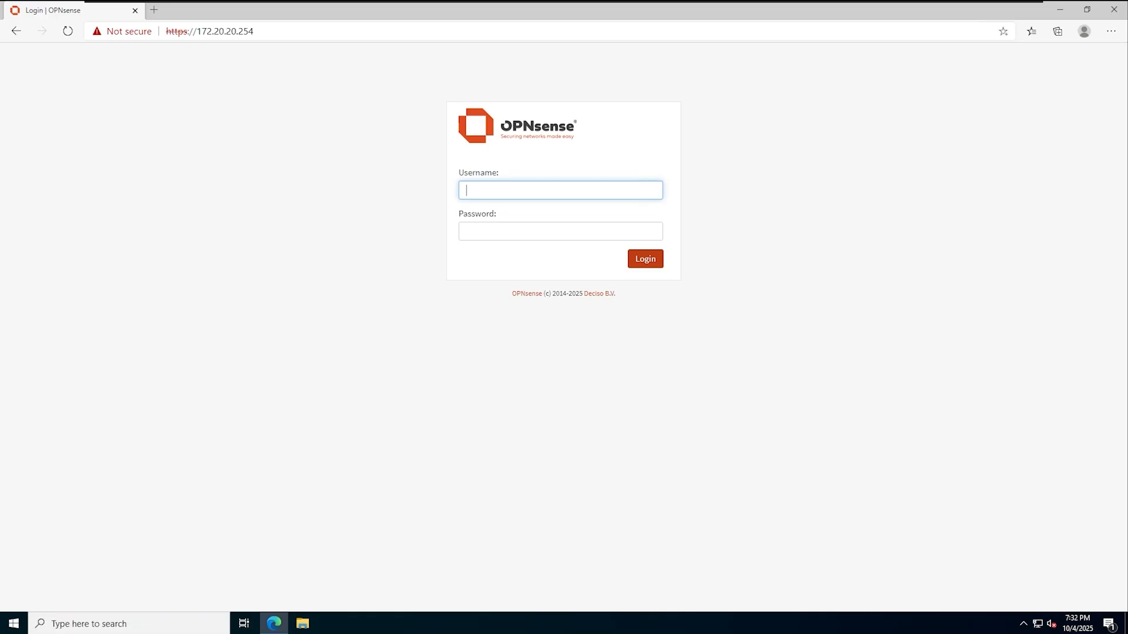
- Log in to OPNsense as root with the account password
type("root")
key("Tab")
type("••••••")
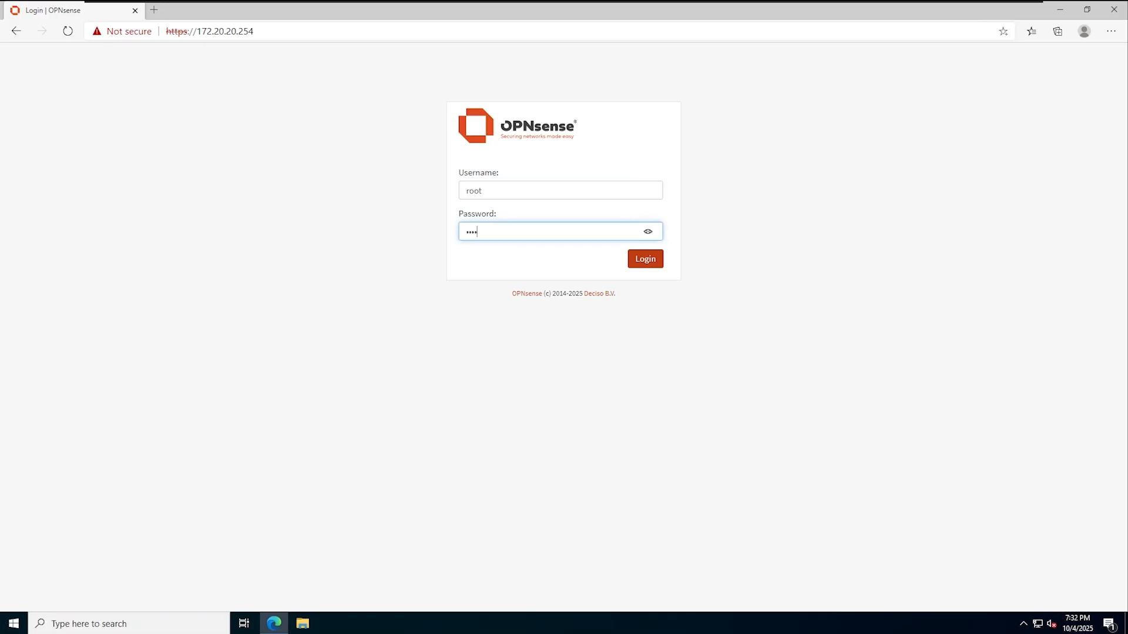
key("Return")
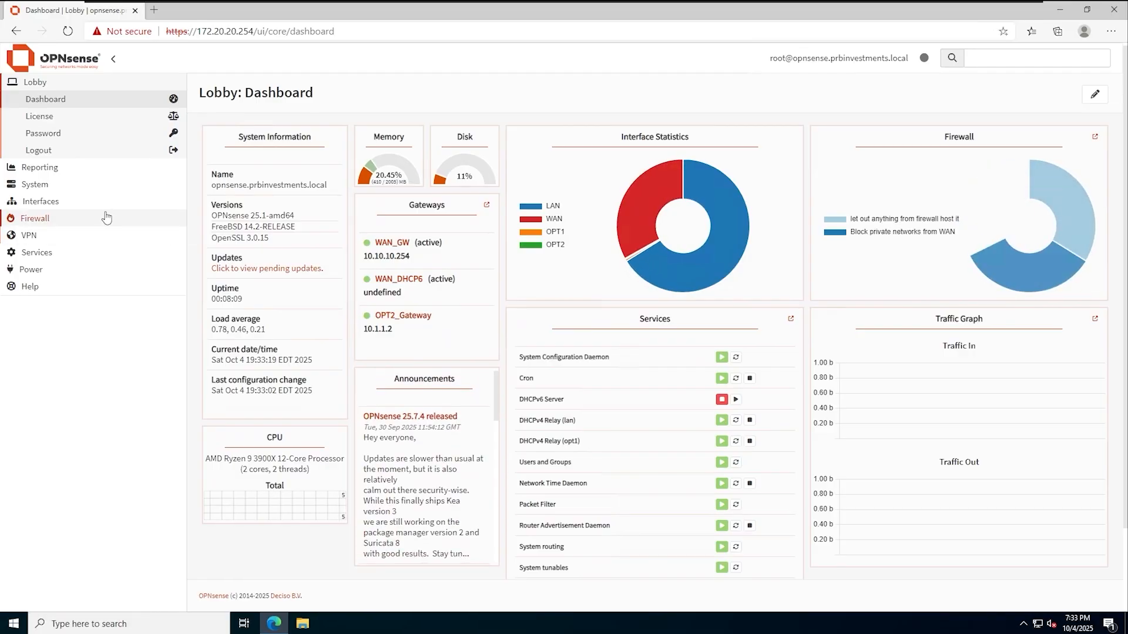
- Check OPT2's 10.1.1.1/30 interface settings, then open Firewall > Rules > OPT2
left_click(100, 203)
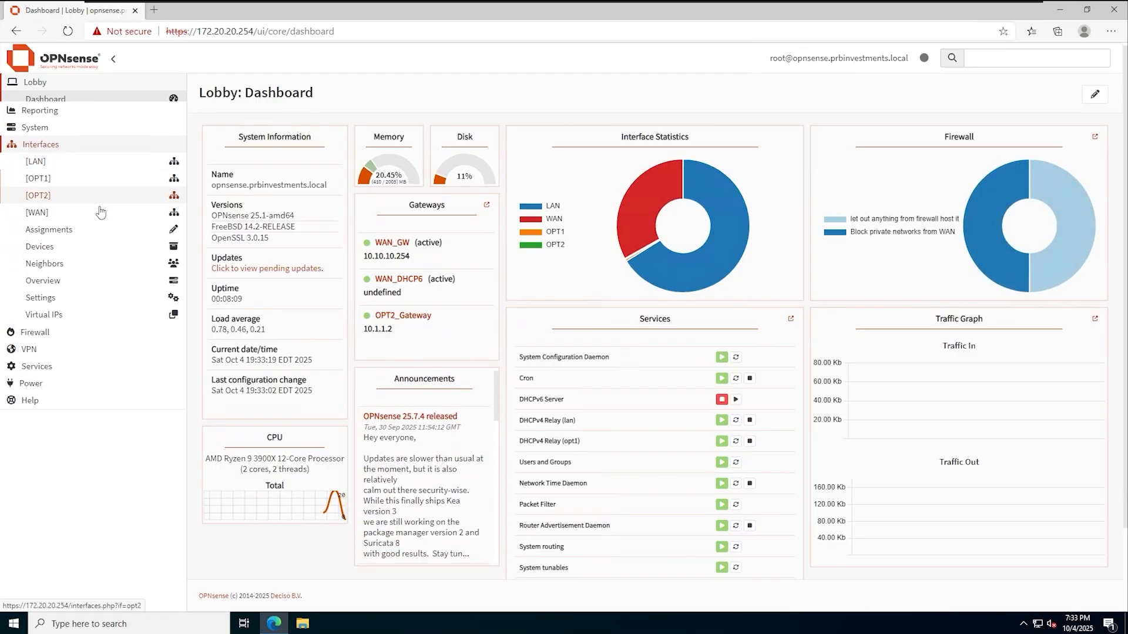
left_click(86, 184)
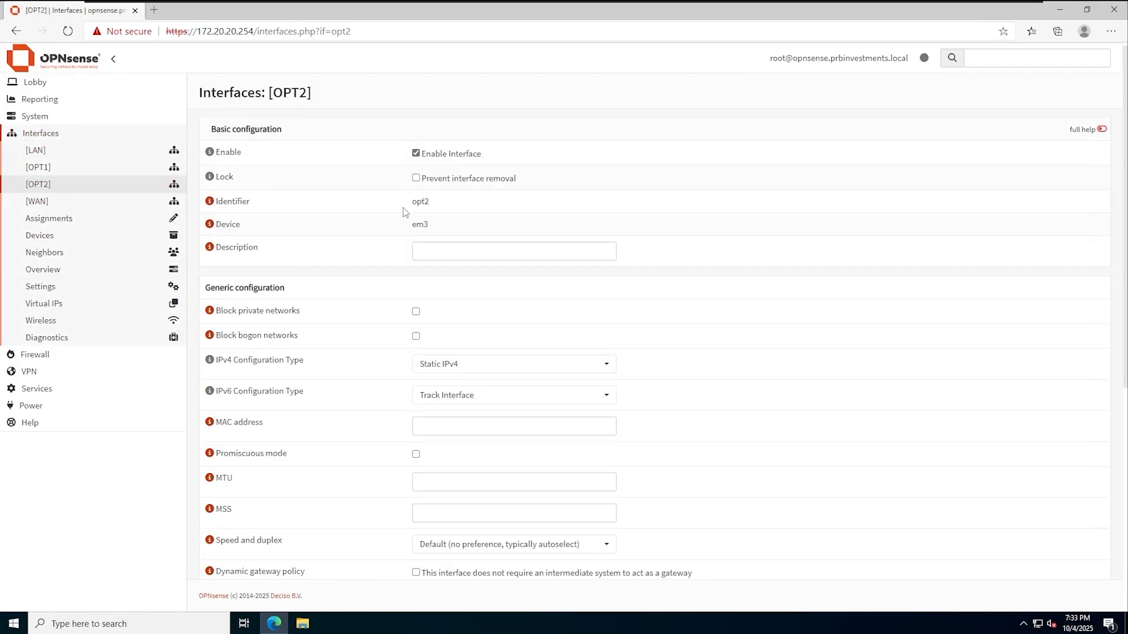
scroll(390, 207, "down", 5)
scroll(507, 515, "down", 3)
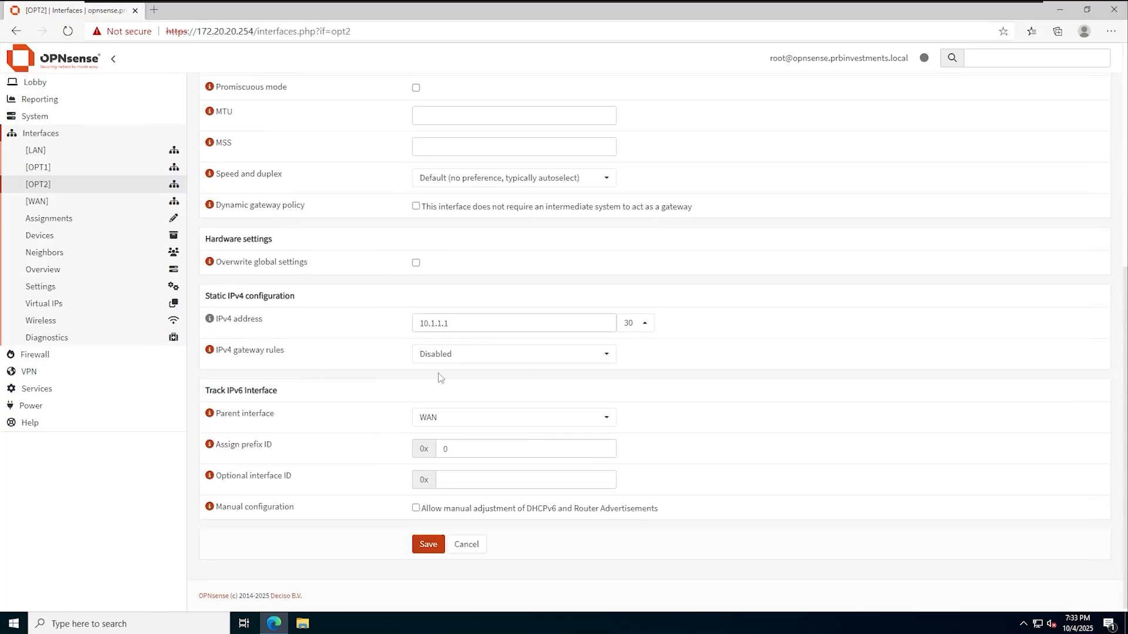
left_click(35, 355)
left_click(54, 253)
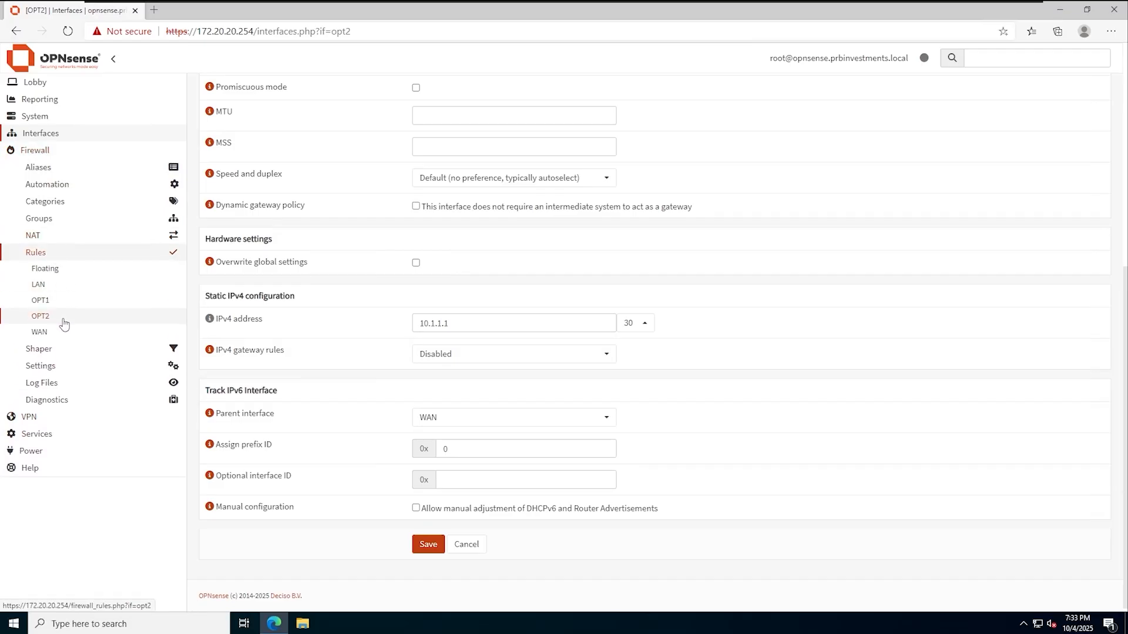
left_click(62, 319)
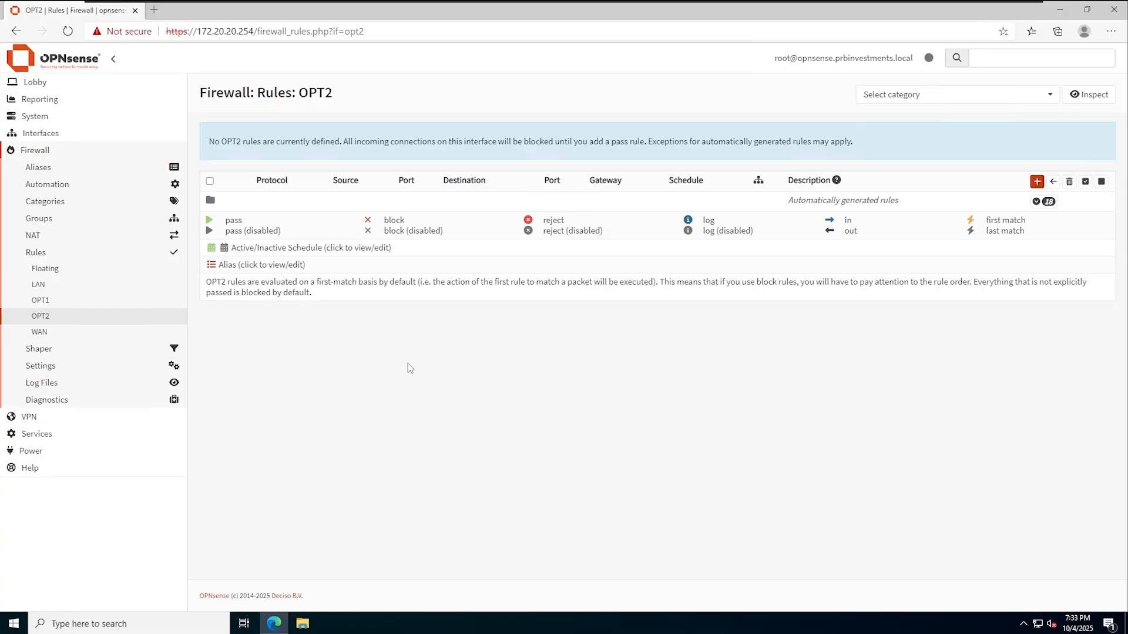
left_click(67, 288)
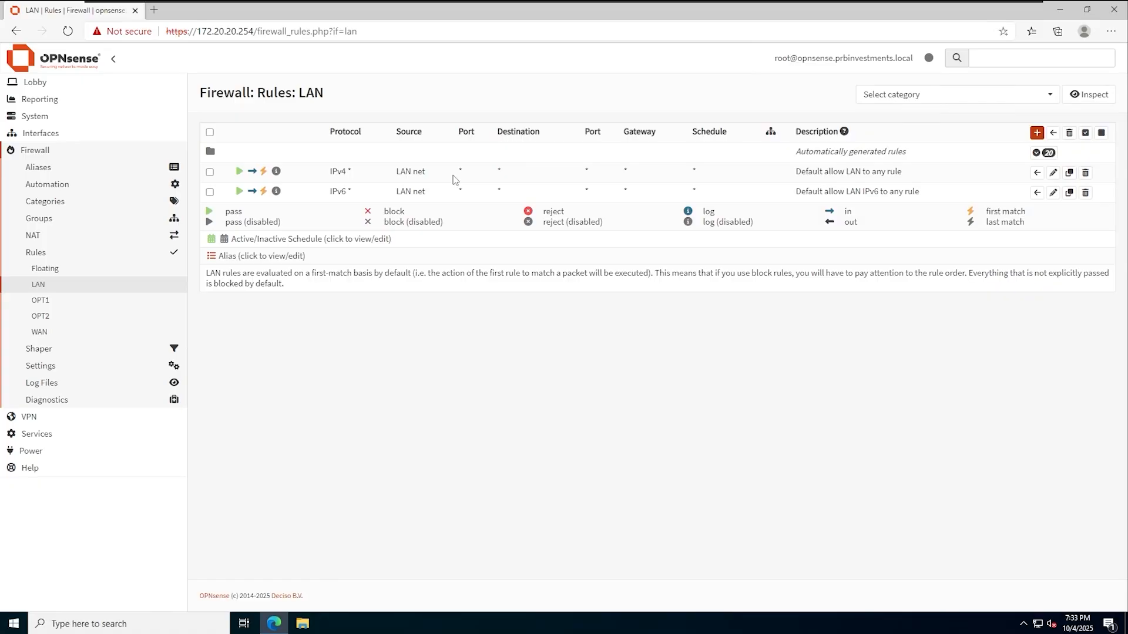
left_click(69, 302)
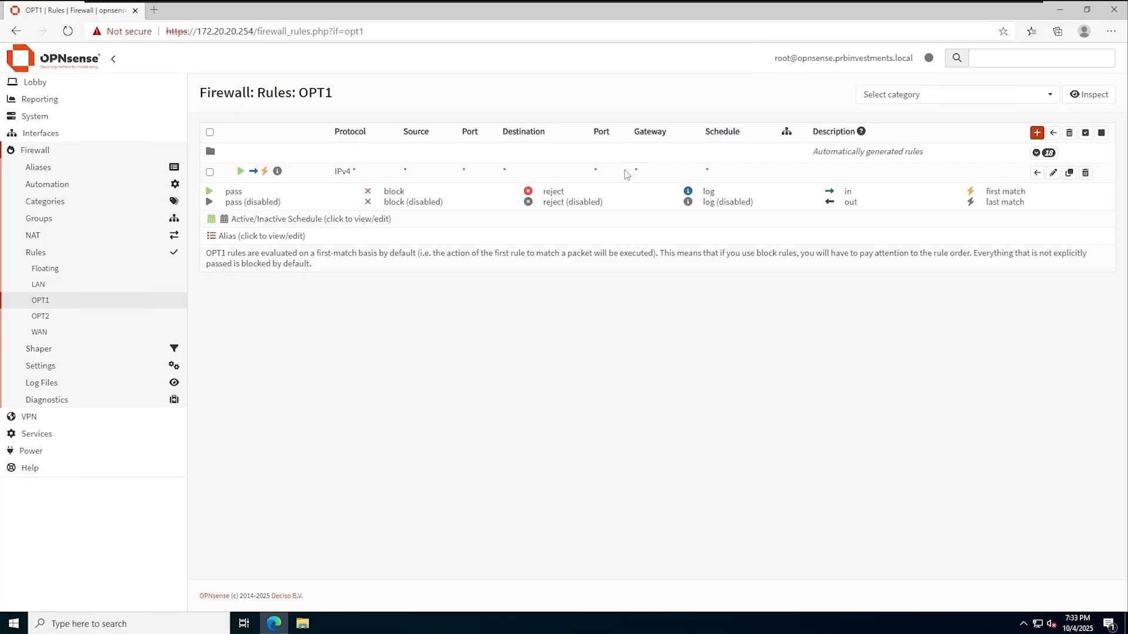
left_click(69, 318)
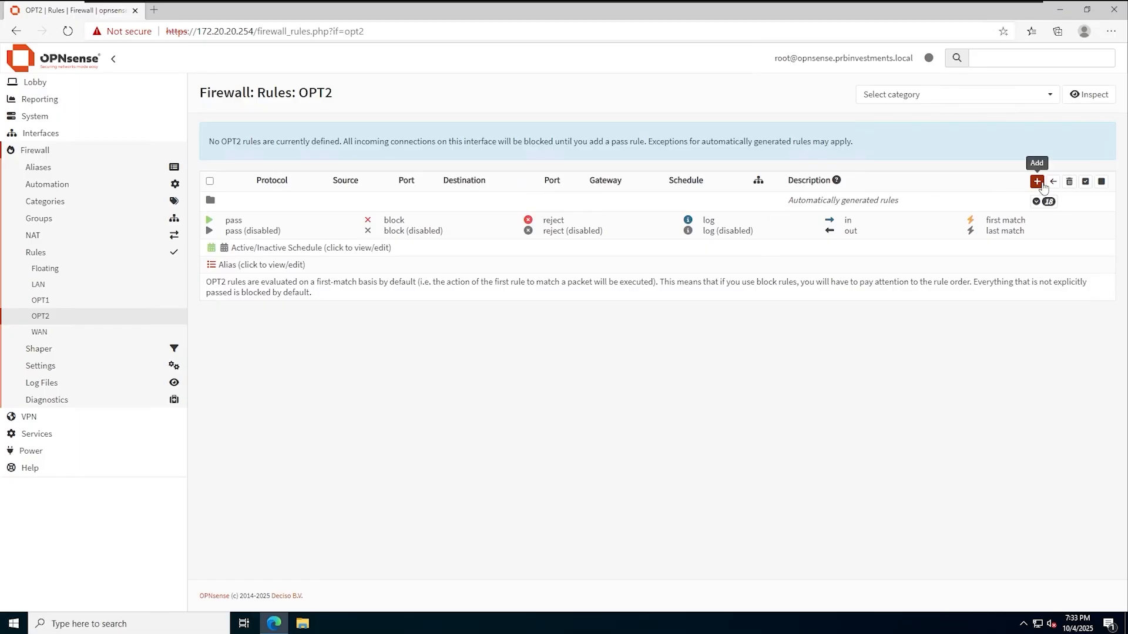
- Start a new OPT2 rule, keeping interface OPT2, direction in, IPv4 and protocol any
left_click(1037, 183)
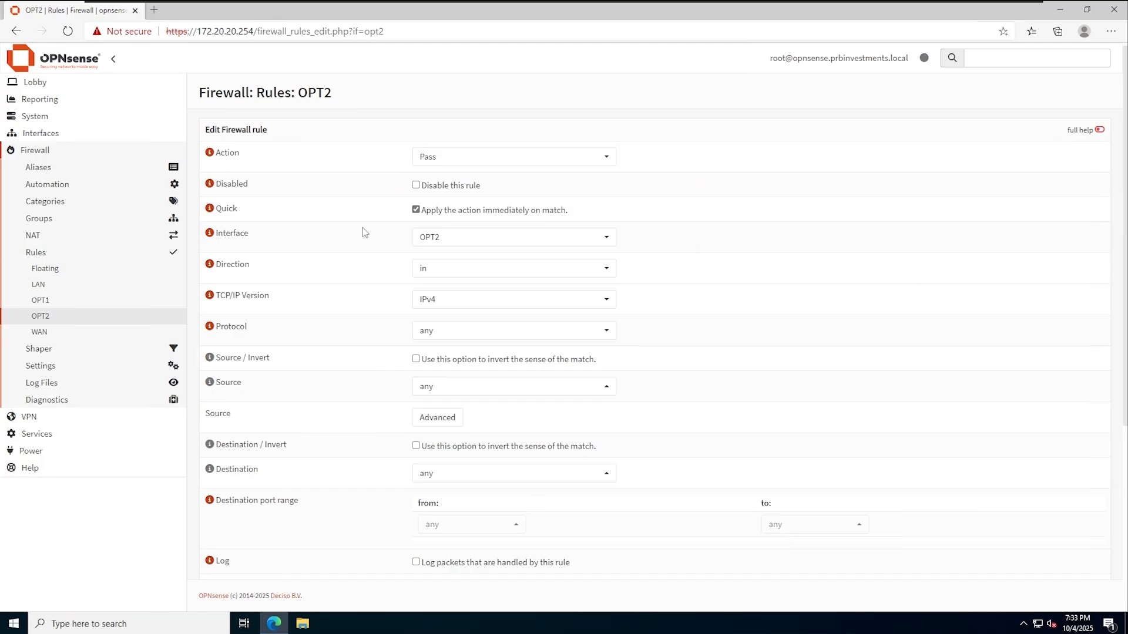
scroll(446, 196, "down", 1)
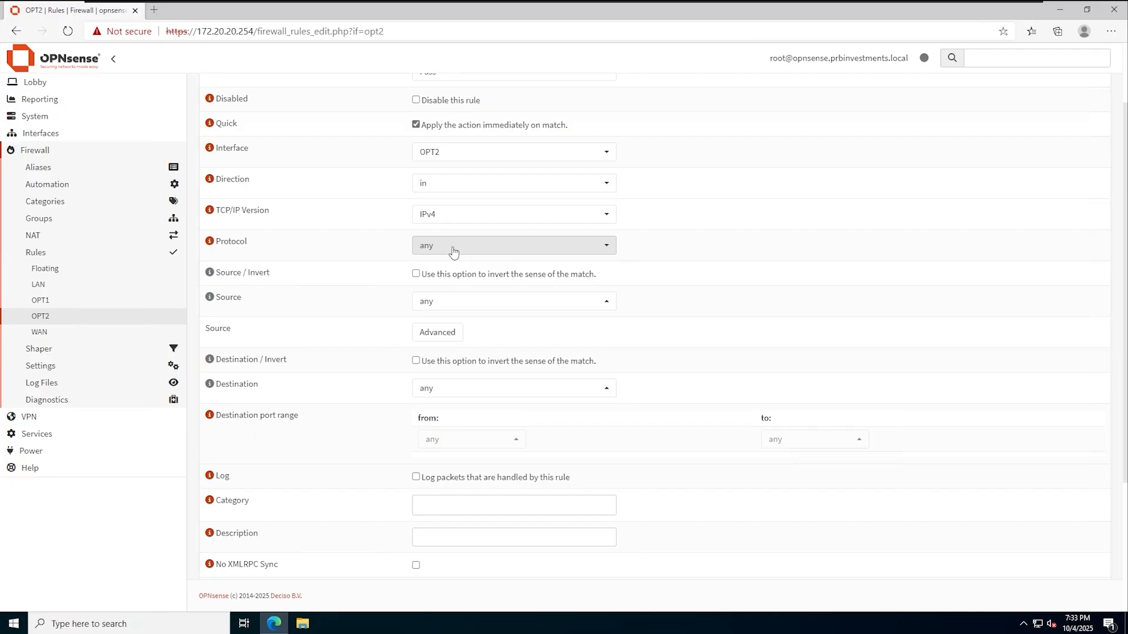
left_click(457, 156)
left_click(456, 154)
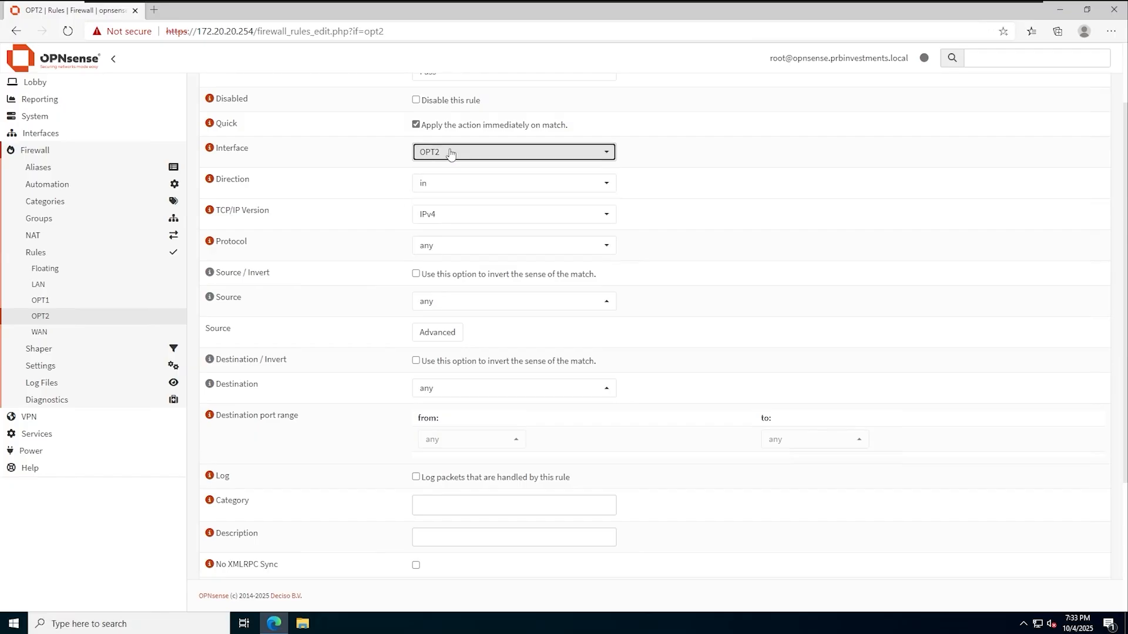
left_click(454, 184)
left_click(352, 215)
left_click(435, 215)
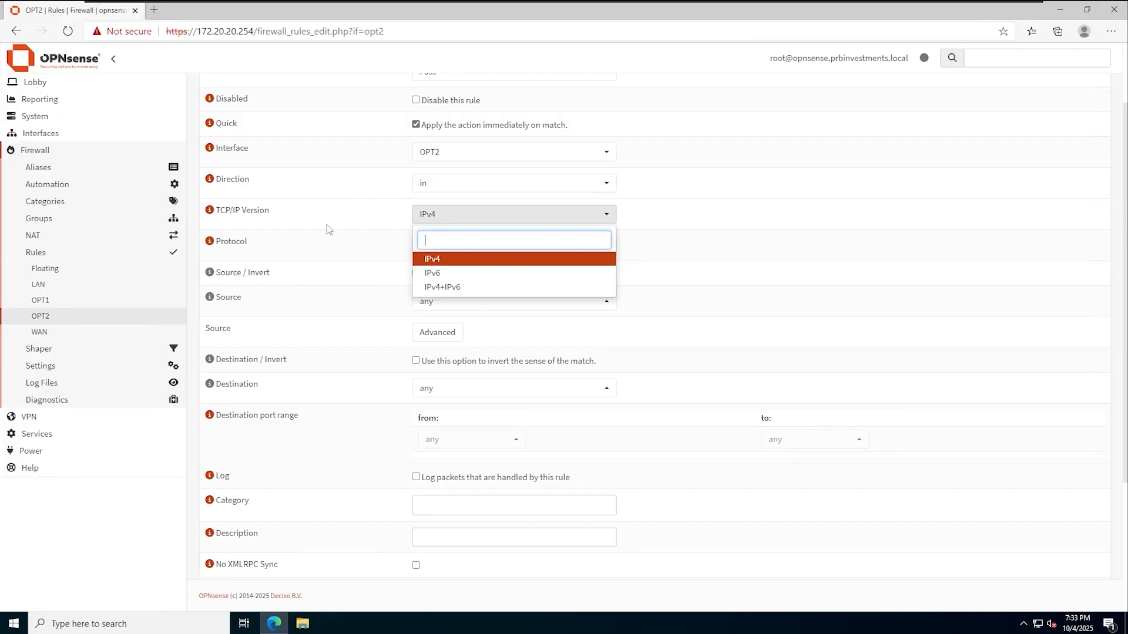
left_click(327, 224)
scroll(327, 224, "down", 1)
left_click(414, 159)
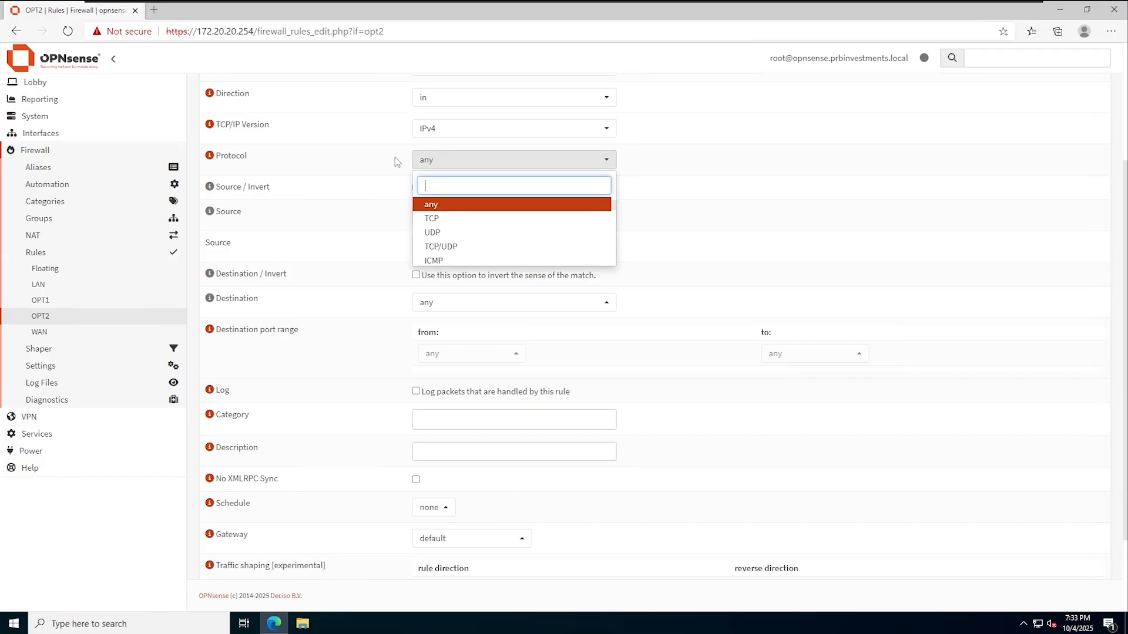
scroll(469, 251, "down", 5)
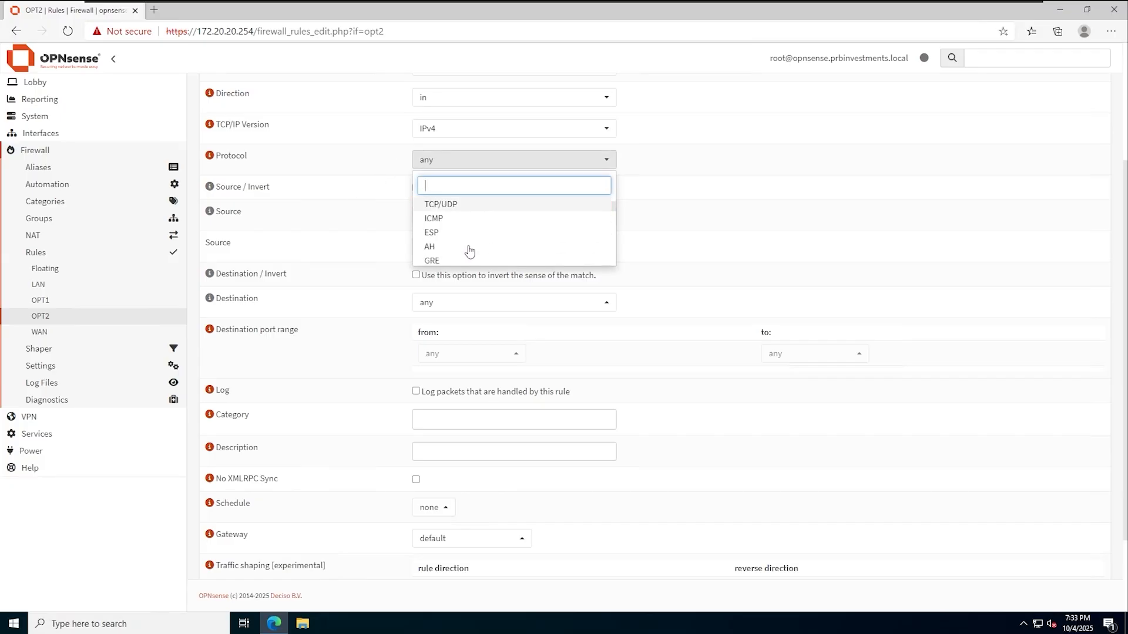
scroll(469, 251, "down", 3)
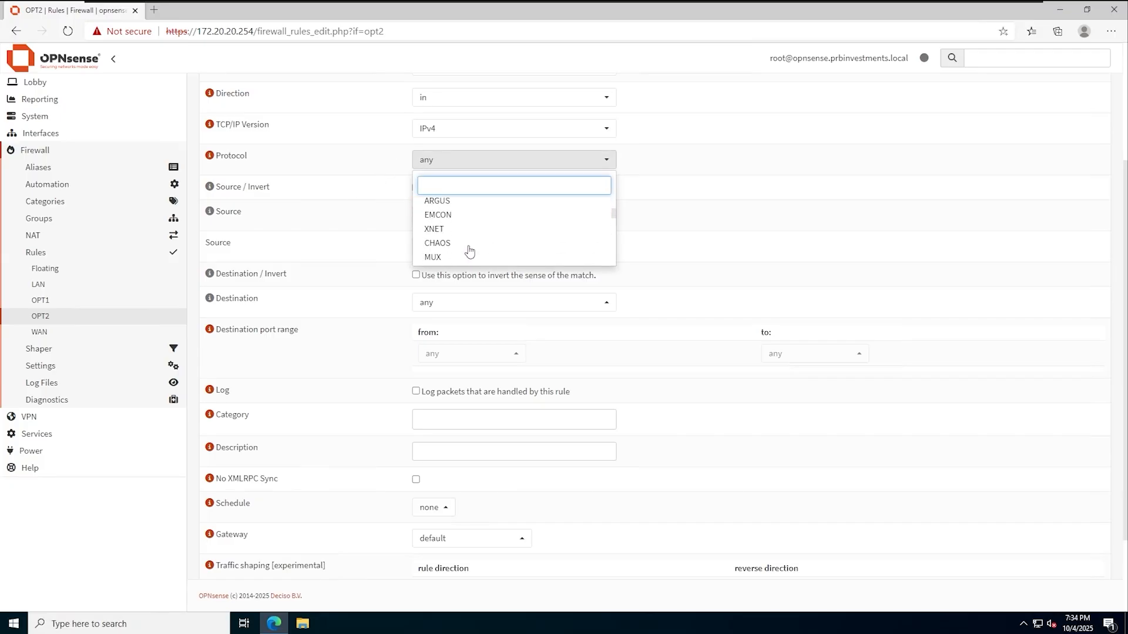
left_click(350, 179)
- Keep source and destination as any, save the pass rule and apply the changes
scroll(334, 181, "down", 1)
left_click(460, 131)
scroll(488, 203, "down", 3)
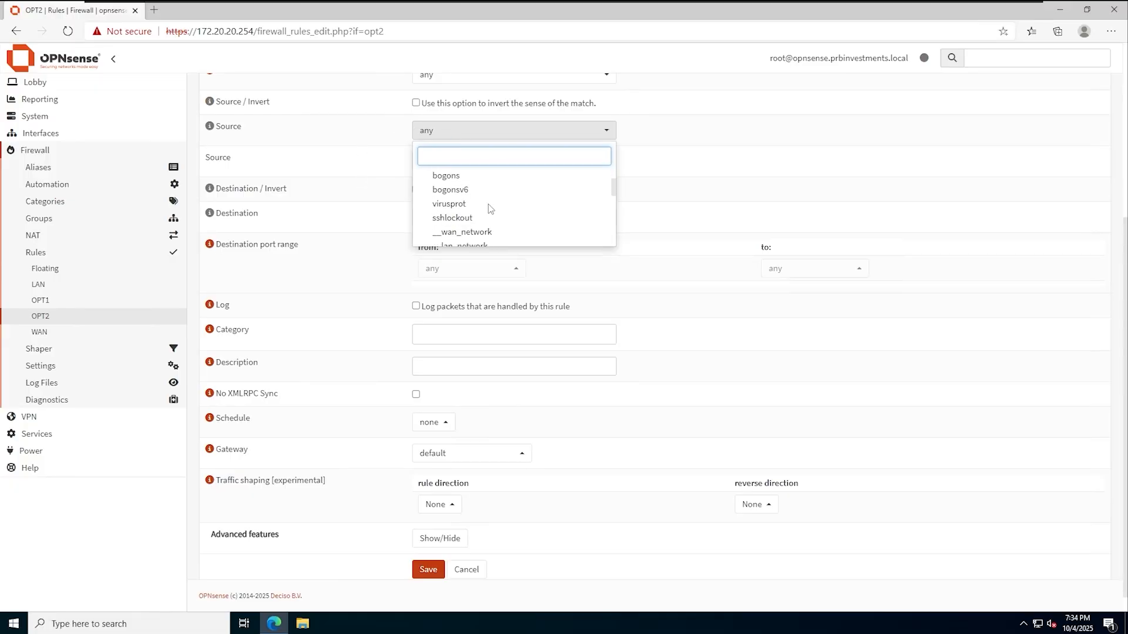
left_click(344, 212)
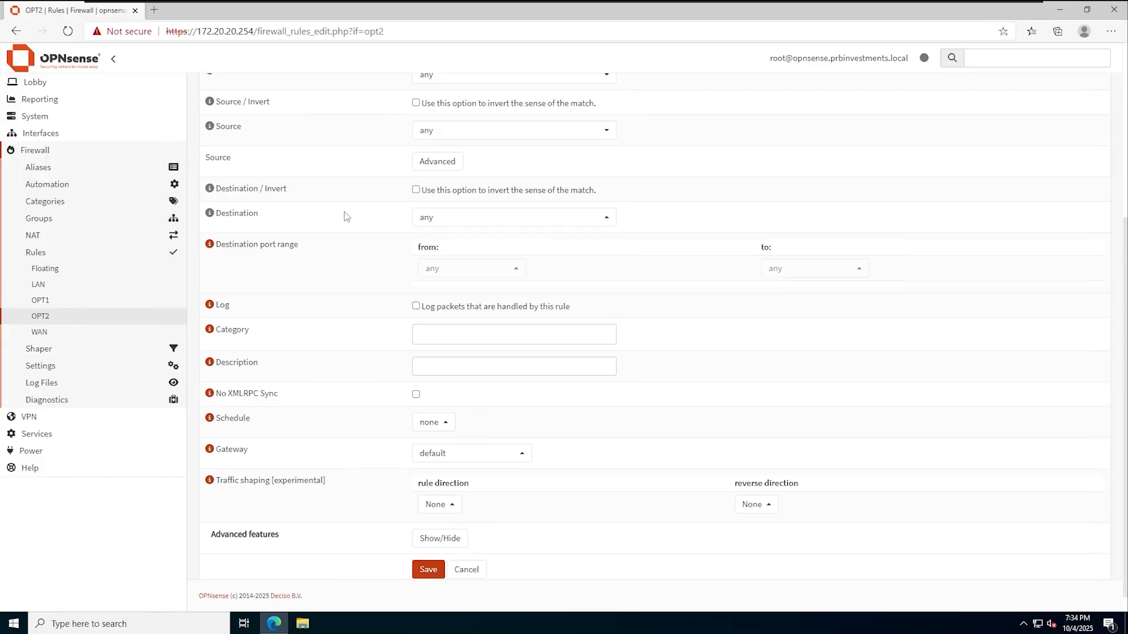
scroll(346, 211, "down", 1)
left_click(456, 203)
scroll(488, 294, "down", 4)
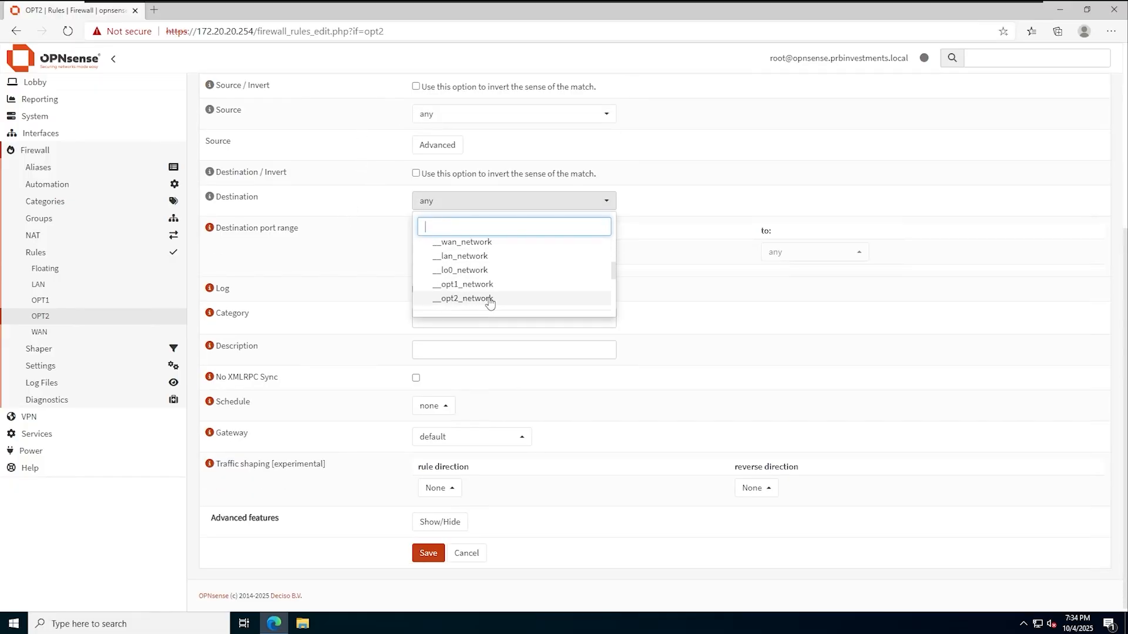
left_click(336, 244)
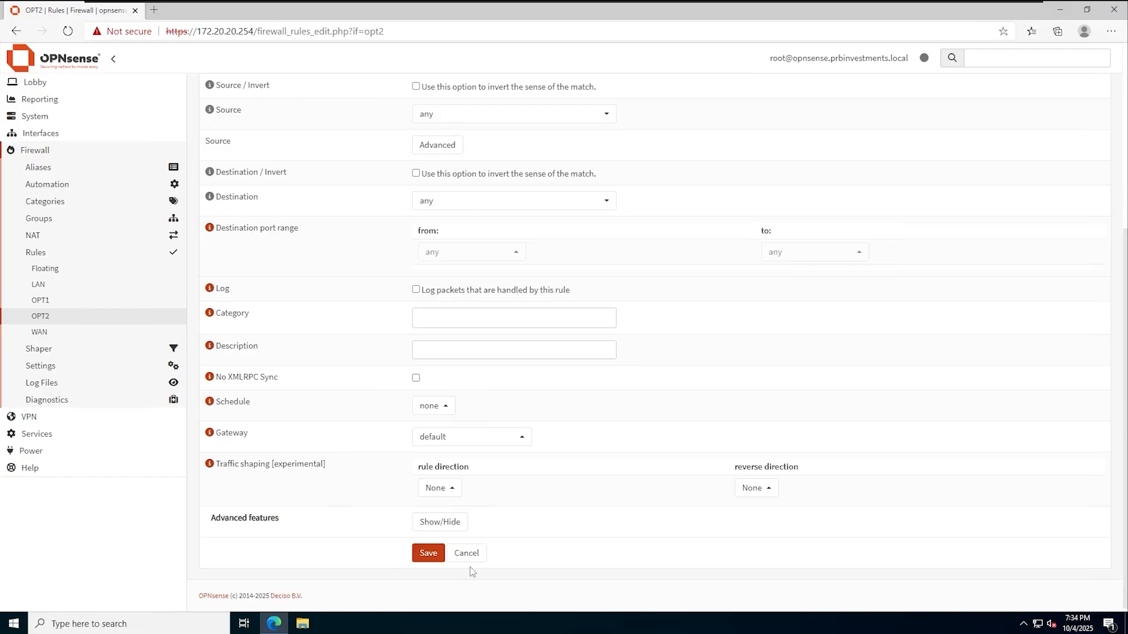
left_click(428, 553)
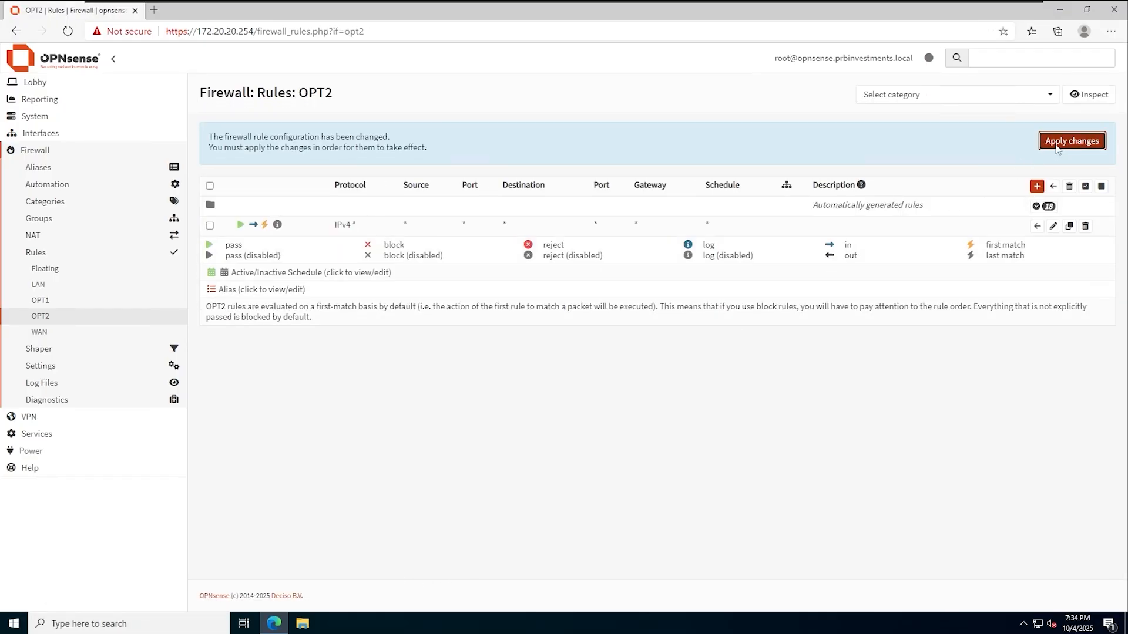
left_click(1056, 146)
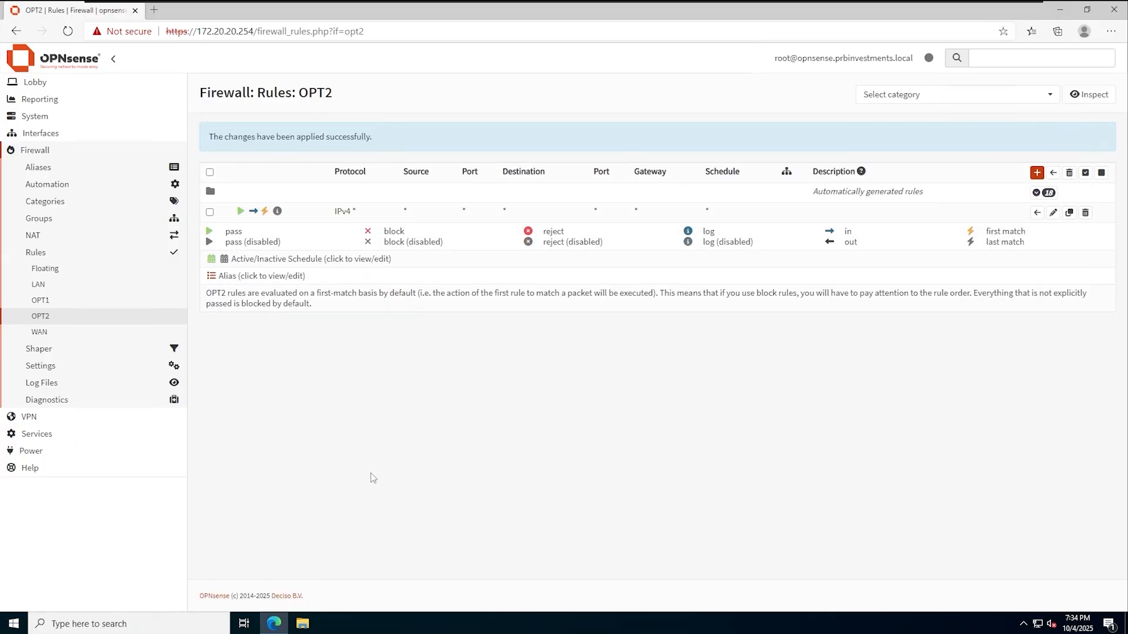
mouse_move(646, 6)
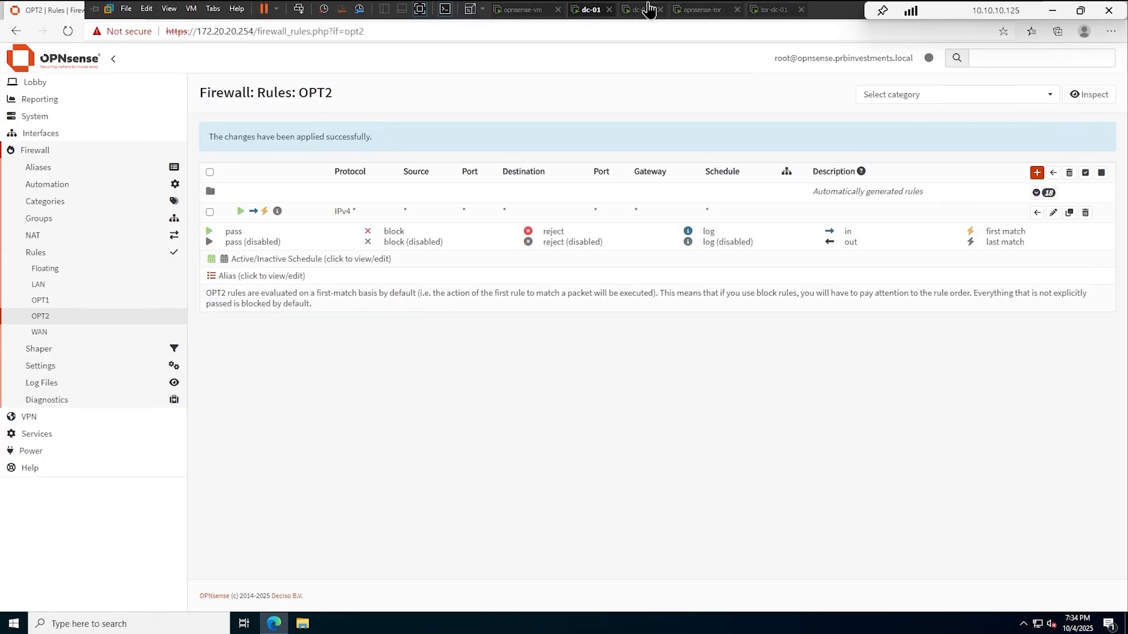
left_click(763, 11)
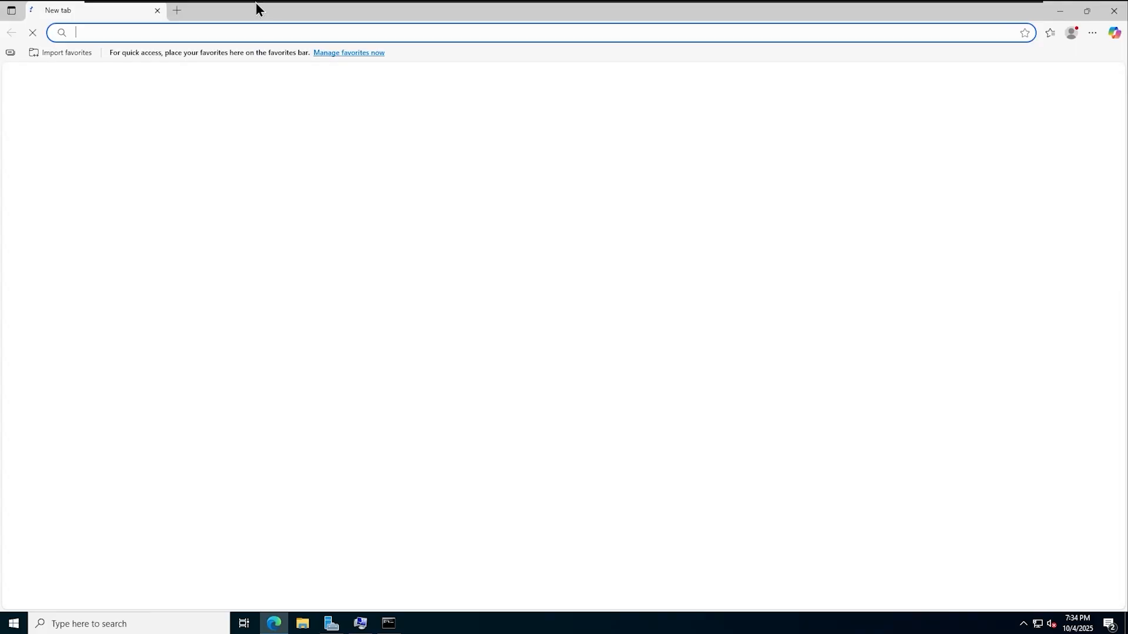
type("htt")
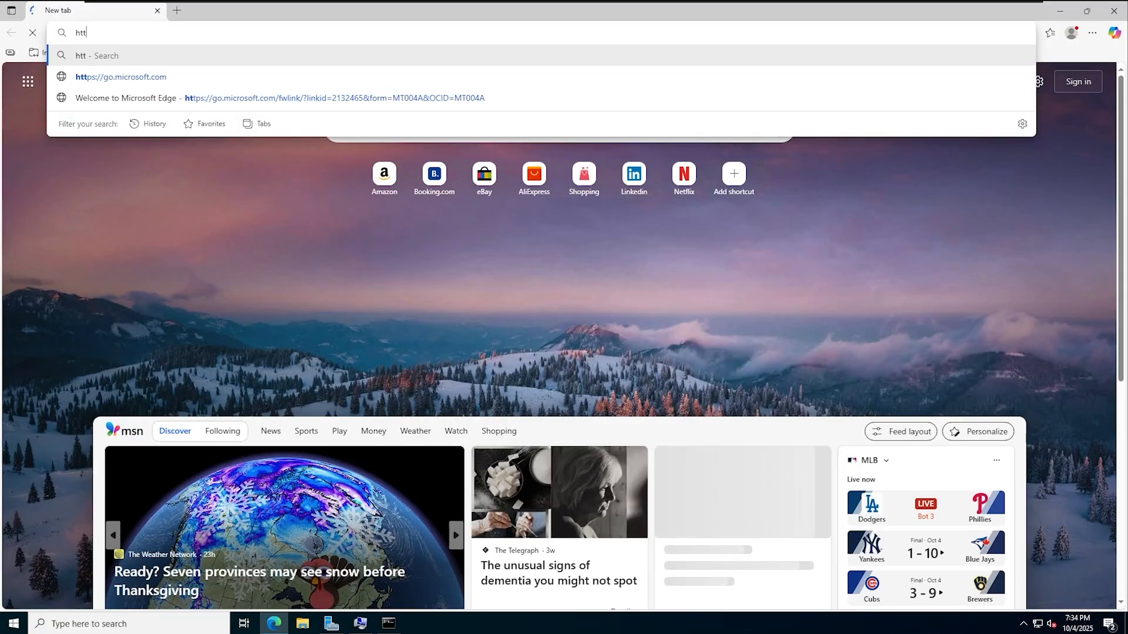
type("ps://1")
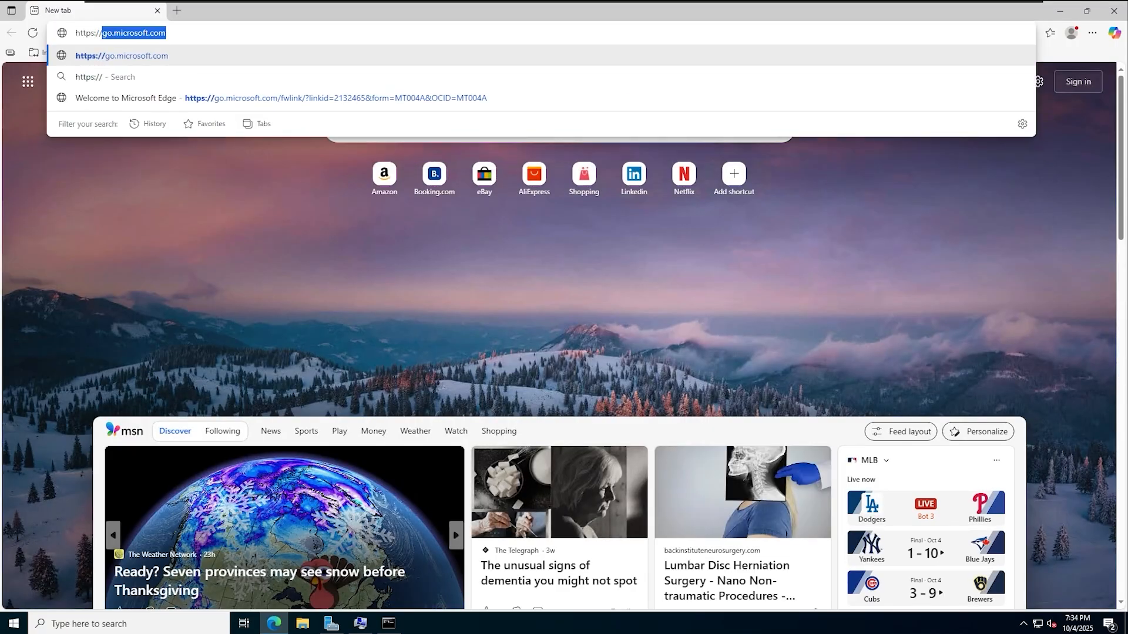
type(".100.100.254")
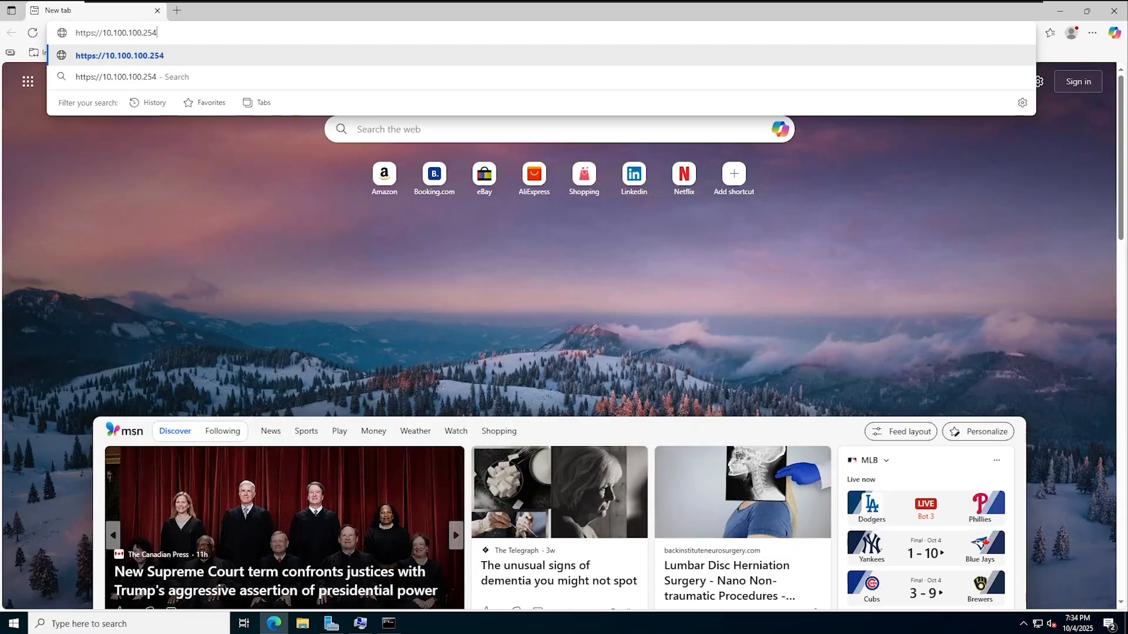
key("Return")
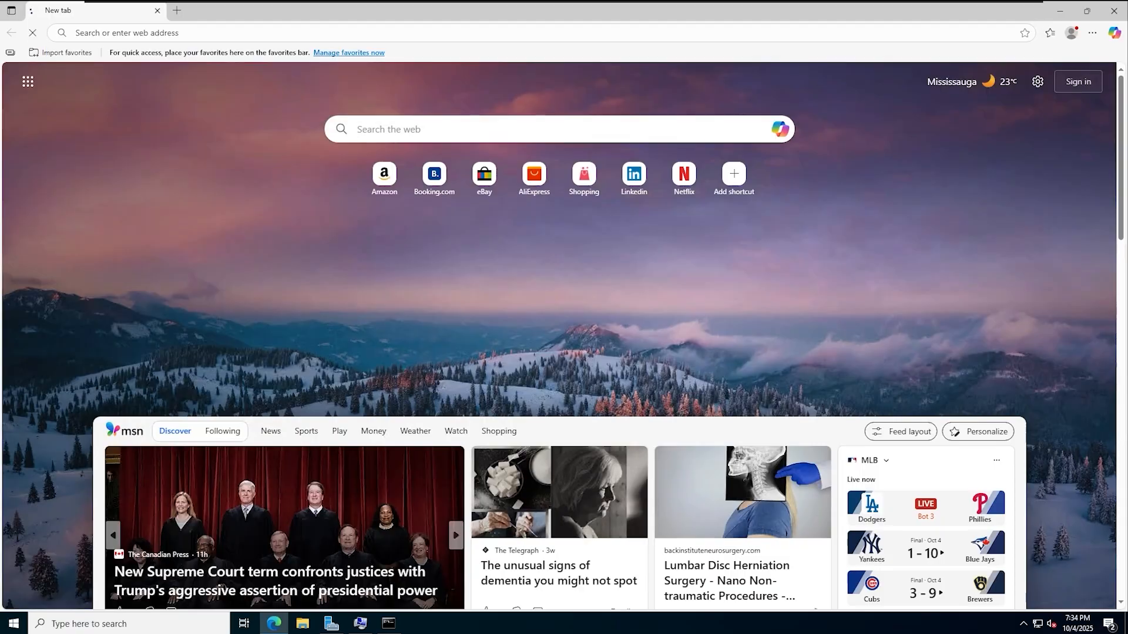
left_click(422, 306)
left_click(483, 397)
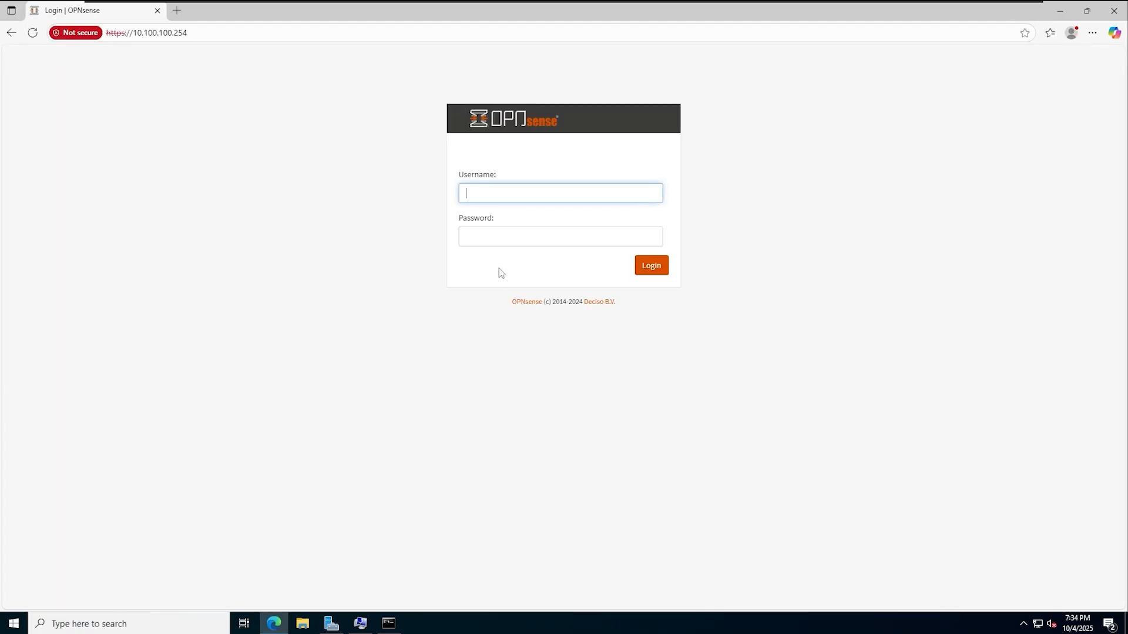
- Sign in to the OPNsense web GUI as root with the admin password
type("root")
key("Tab")
type("opnsense")
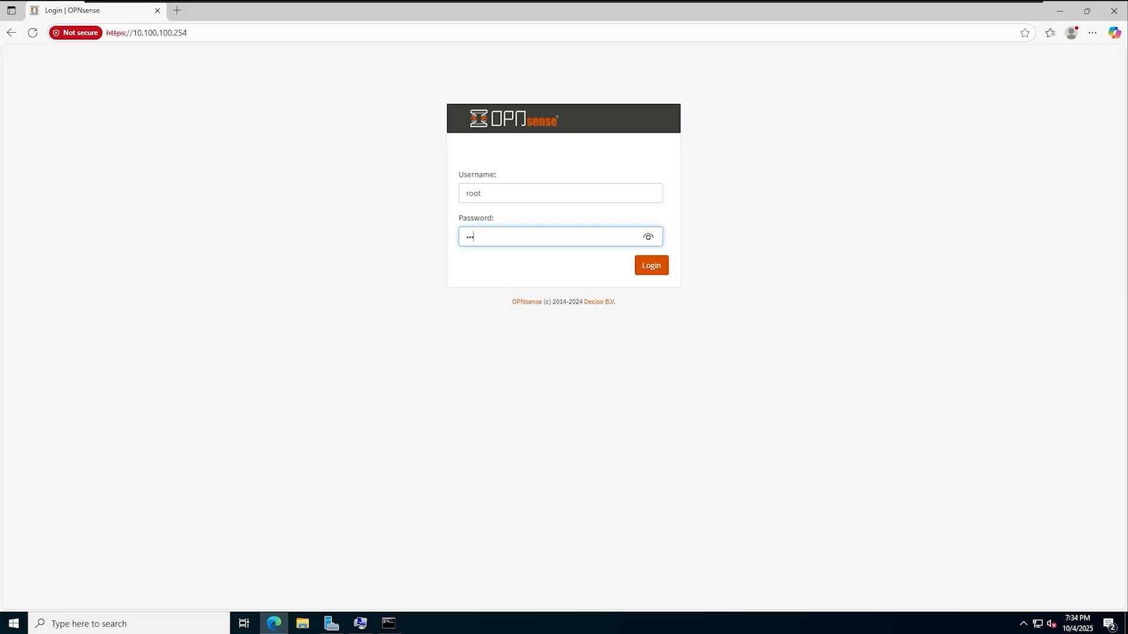
key("Return")
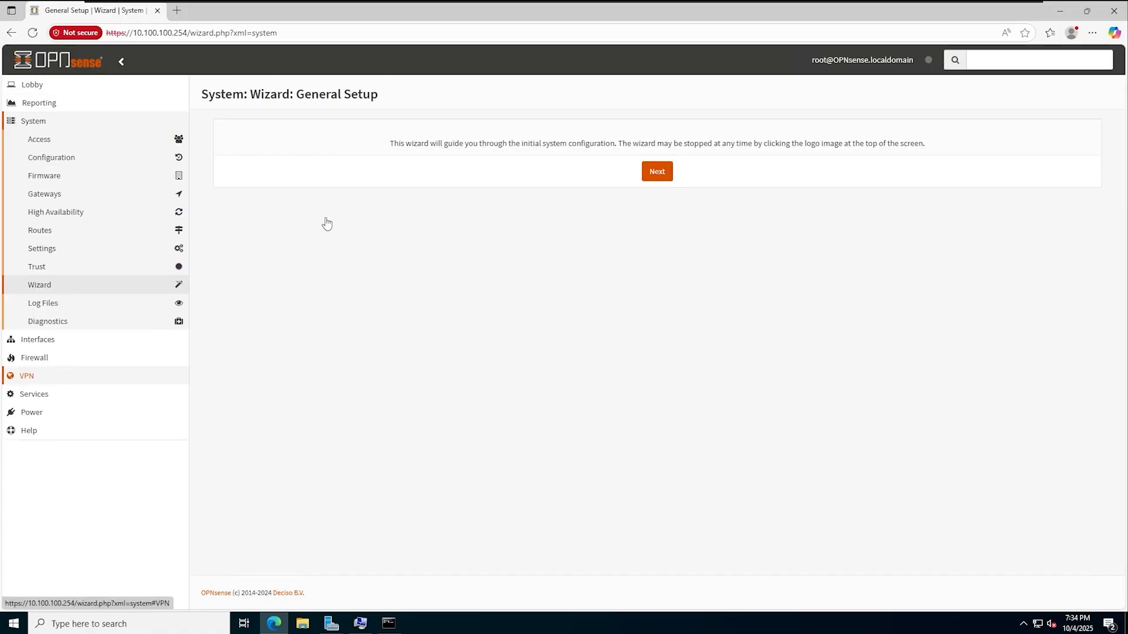
- Set hostname opnsense-tor, domain prbinvestments.local, and DNS servers 1.1.1.1 and 8.8.8.8
left_click(657, 172)
left_click(476, 159)
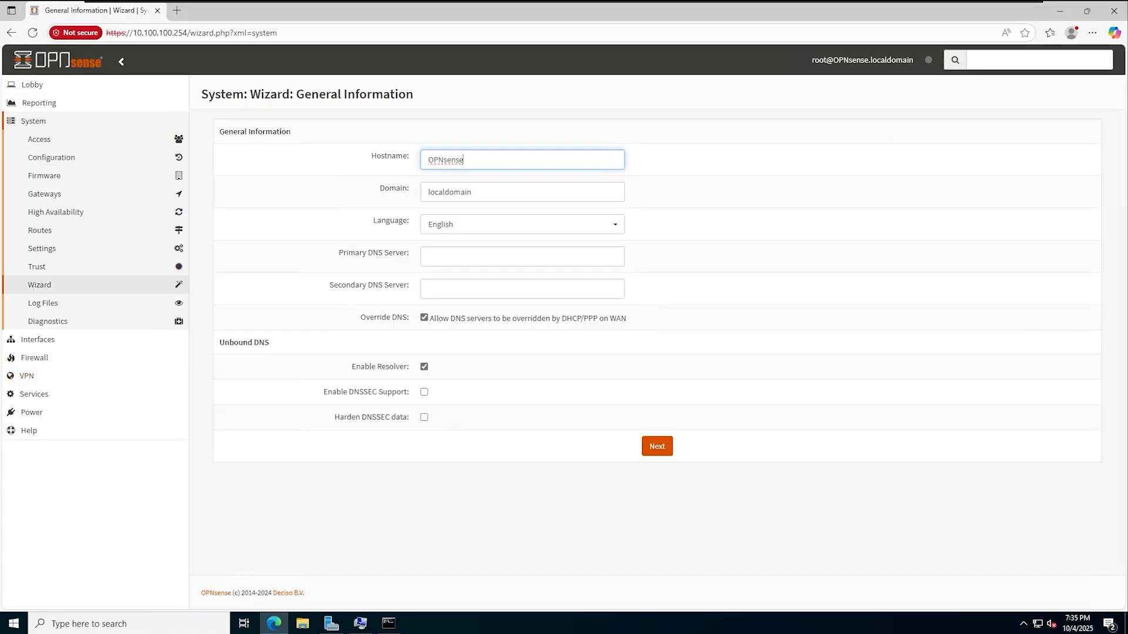
key("ctrl+a")
key("BackSpace")
type("opnsense-tor")
key("Tab")
type("prbinvestments.local")
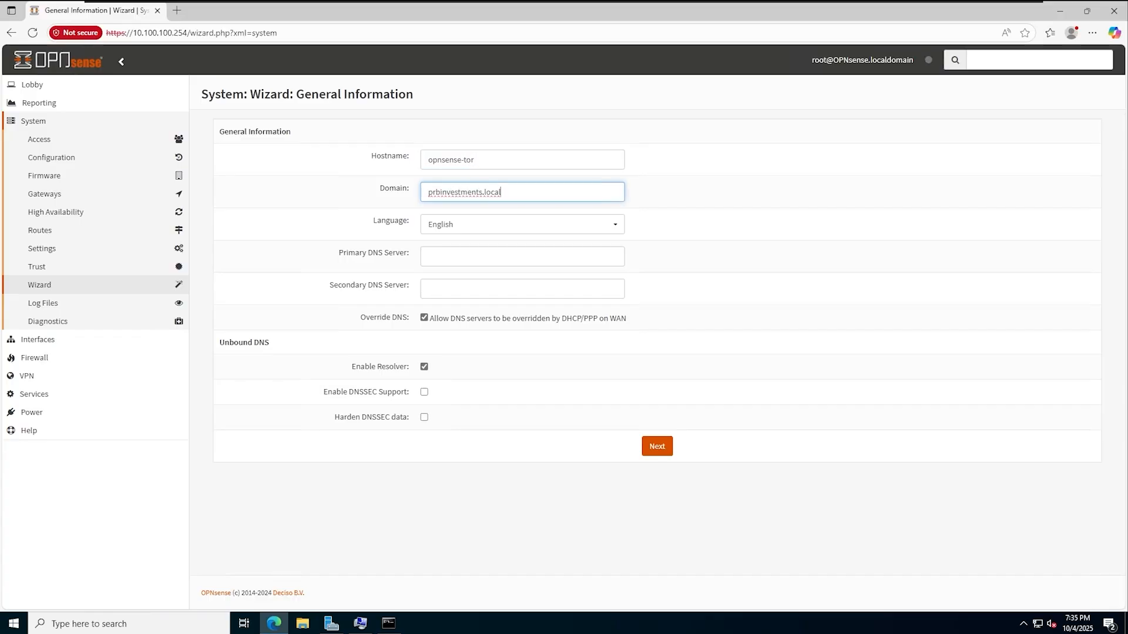
key("Tab")
type("1.1.1.1")
key("Tab")
type("8.8.8.8")
left_click(656, 448)
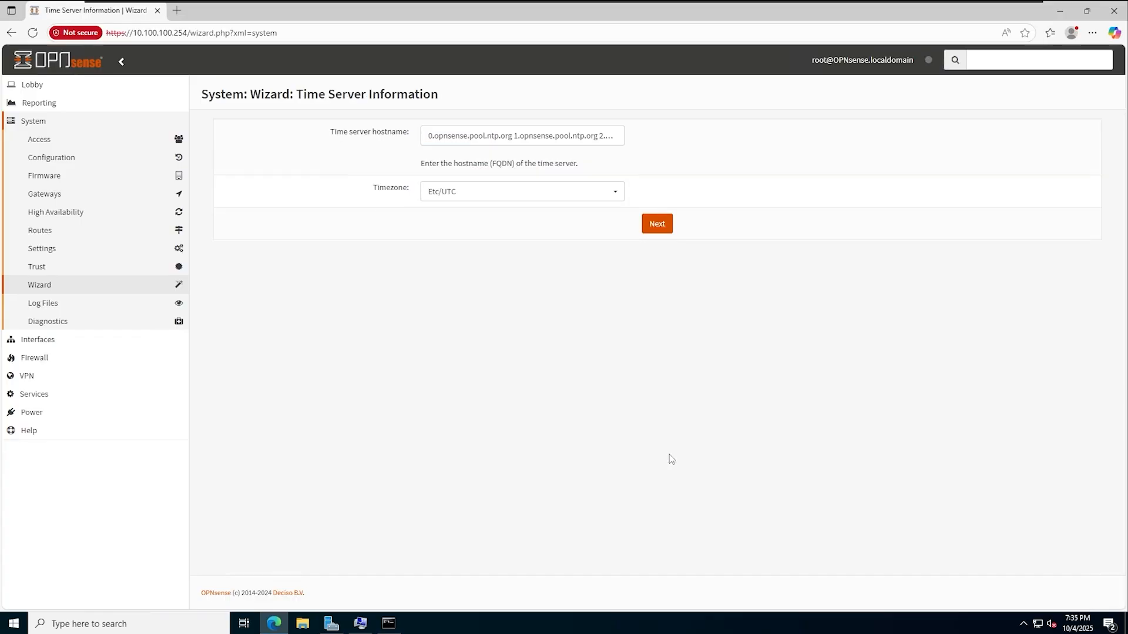
- Choose an America timezone on the time server page
left_click(491, 194)
scroll(535, 327, "up", 10)
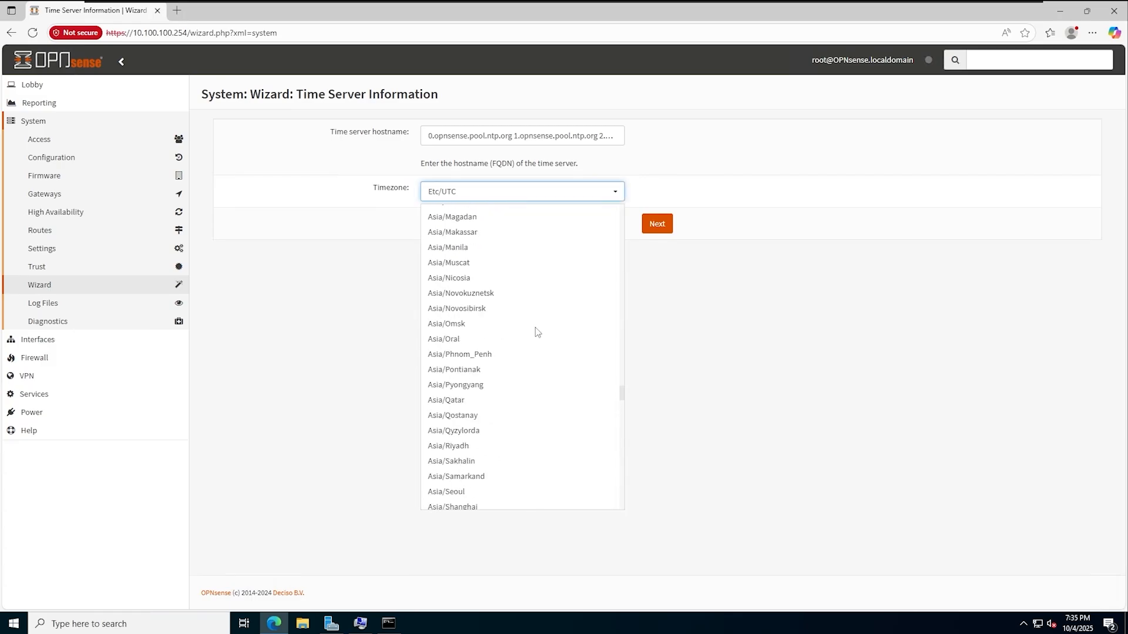
scroll(534, 327, "up", 15)
left_click(524, 325)
left_click(657, 224)
- Accept the WAN, LAN and root password defaults, then reload to finish the wizard
scroll(408, 394, "down", 5)
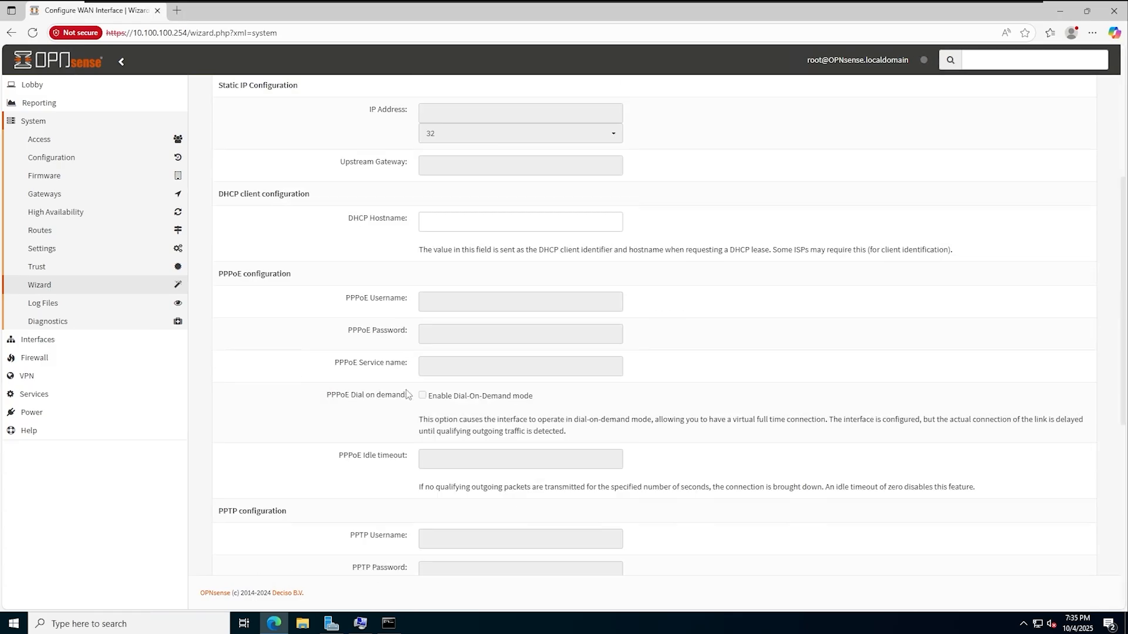
scroll(408, 395, "down", 5)
left_click(655, 553)
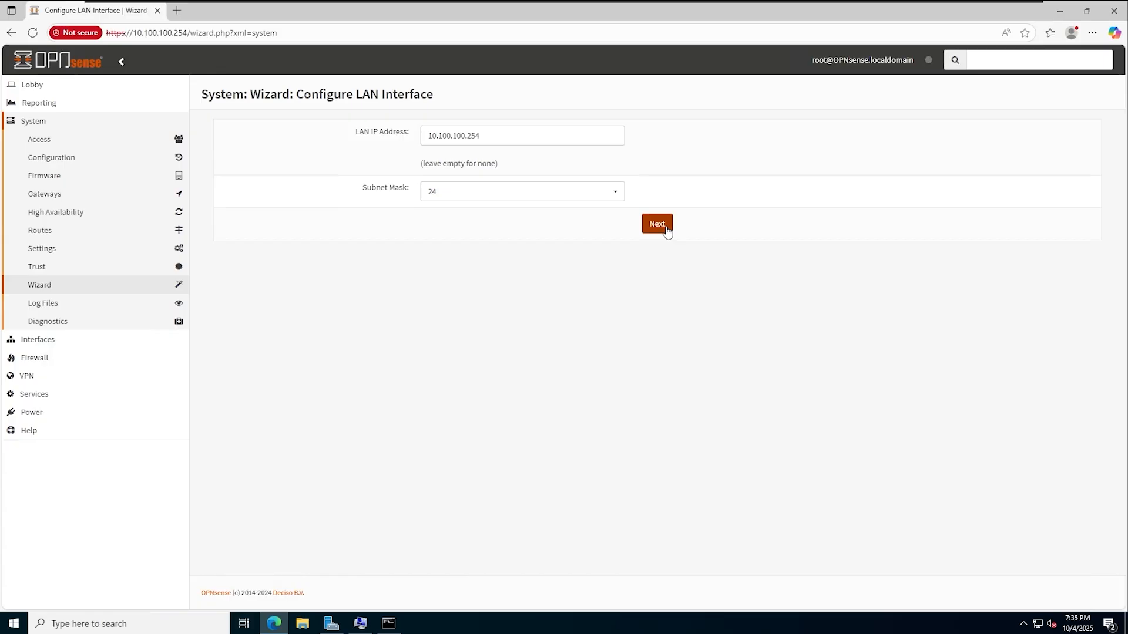
left_click(667, 231)
left_click(658, 229)
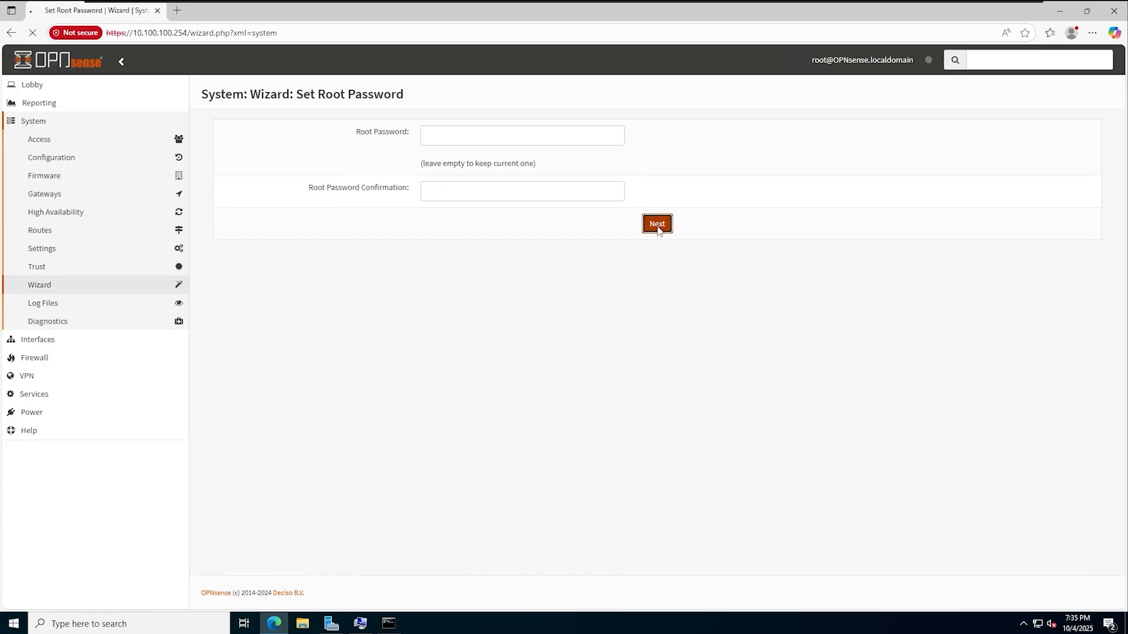
left_click(659, 175)
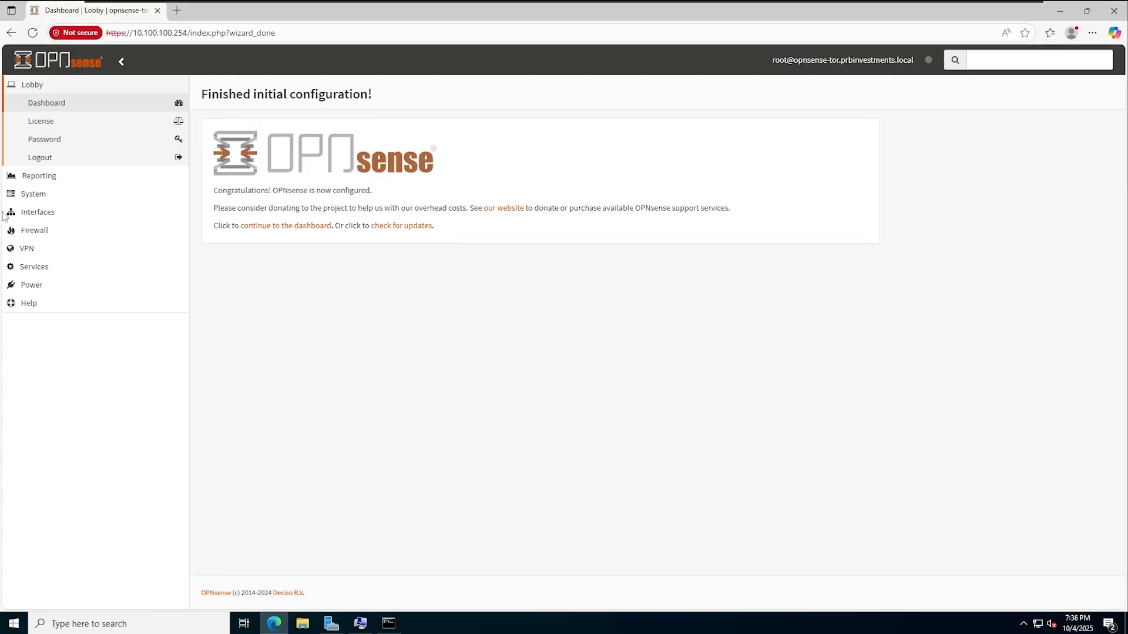
- Review the OPT1 interface settings
left_click(54, 219)
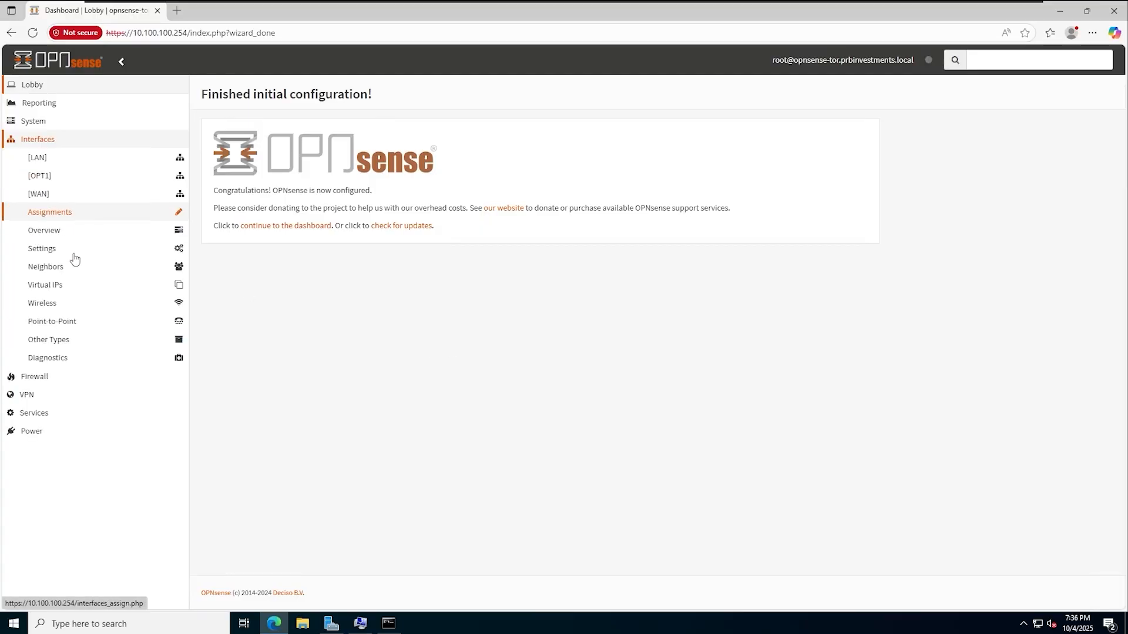
left_click(45, 182)
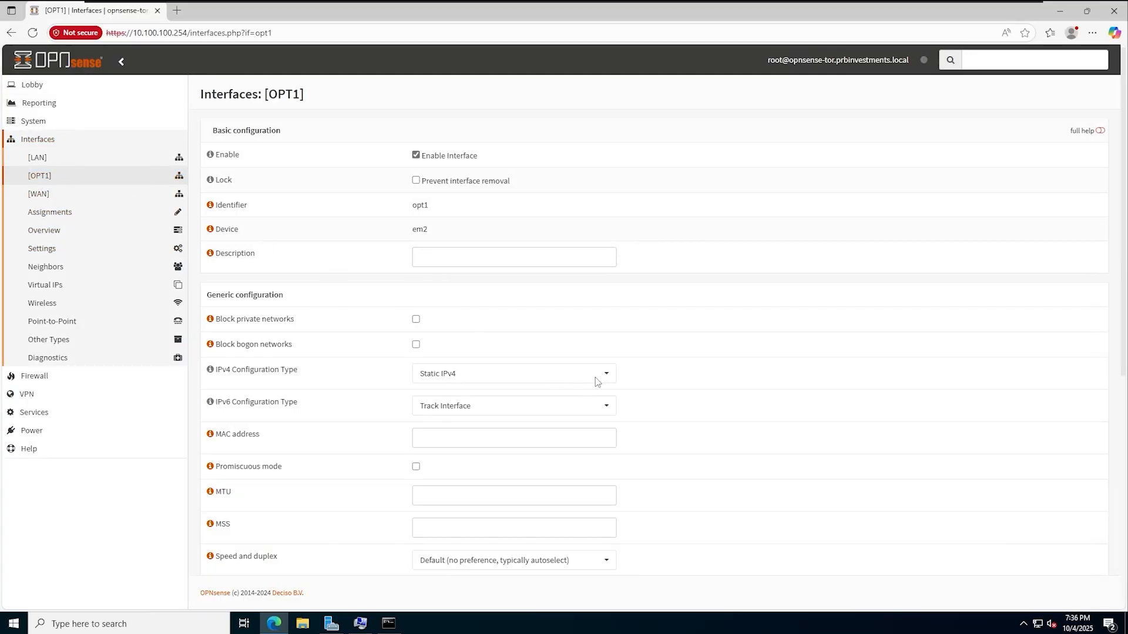
scroll(741, 291, "down", 7)
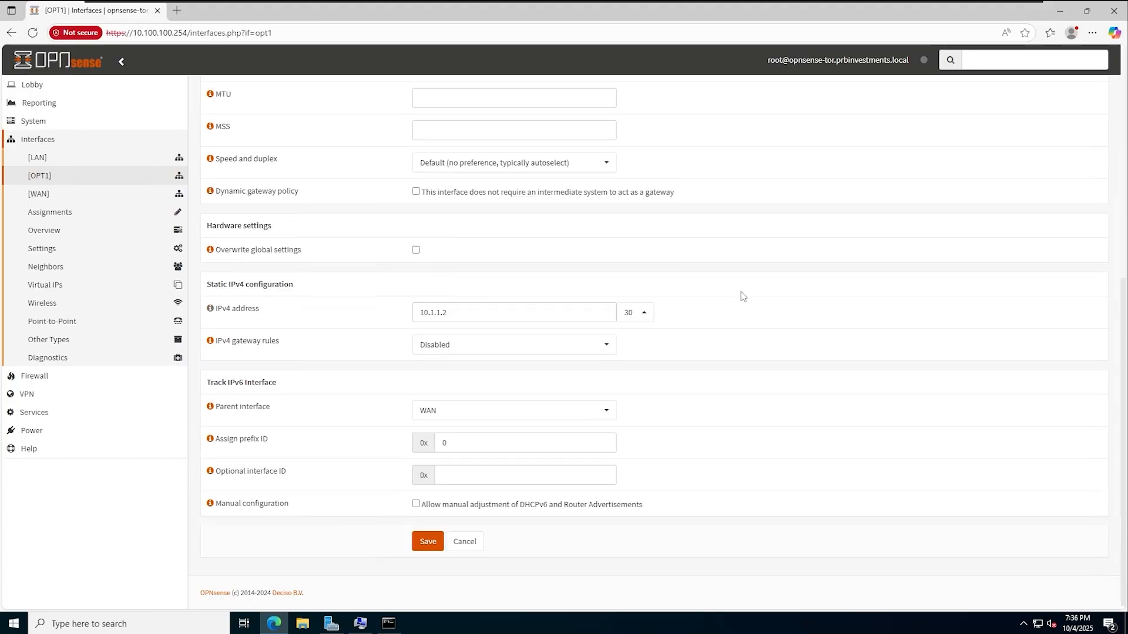
- Add a Pass any-to-any IPv4 rule under Firewall Rules OPT1, save it, and apply changes
left_click(53, 377)
left_click(67, 268)
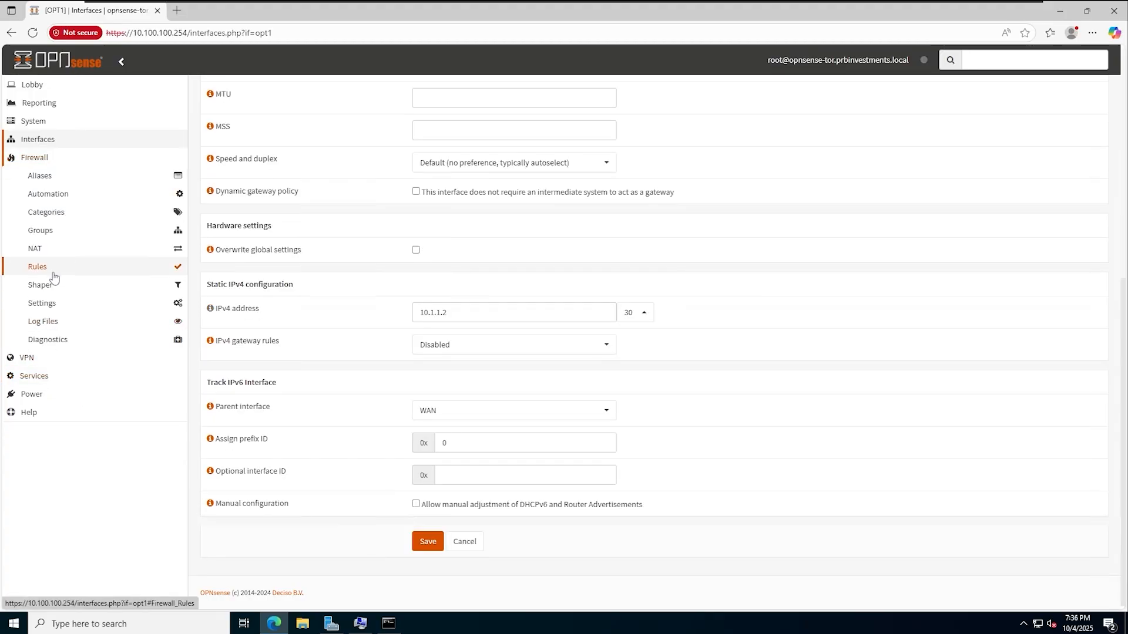
left_click(85, 335)
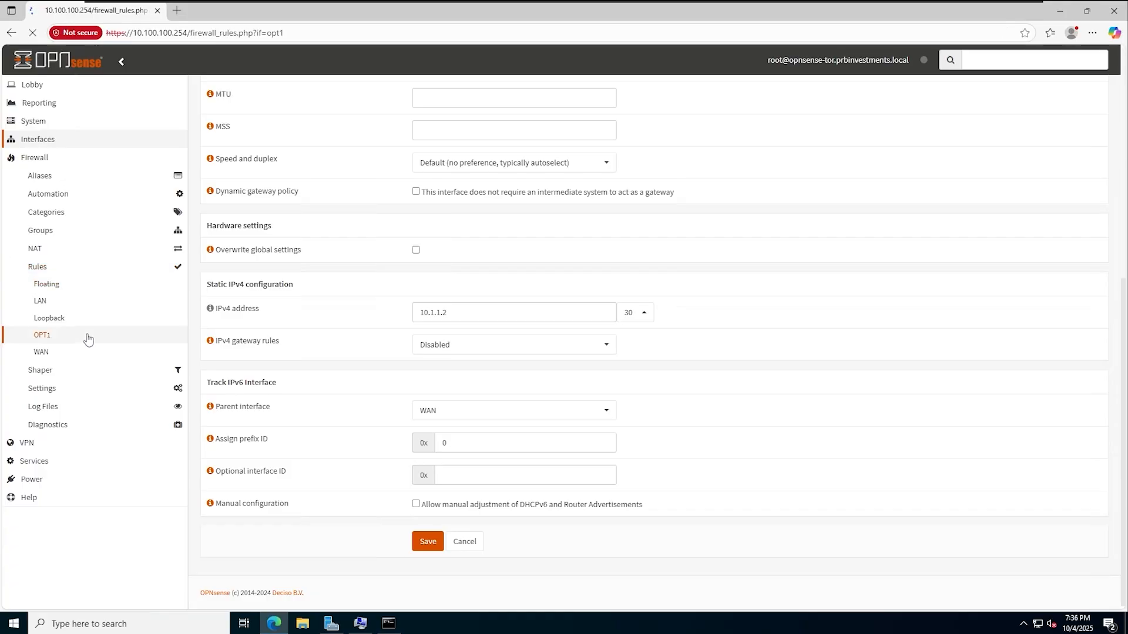
left_click(1033, 186)
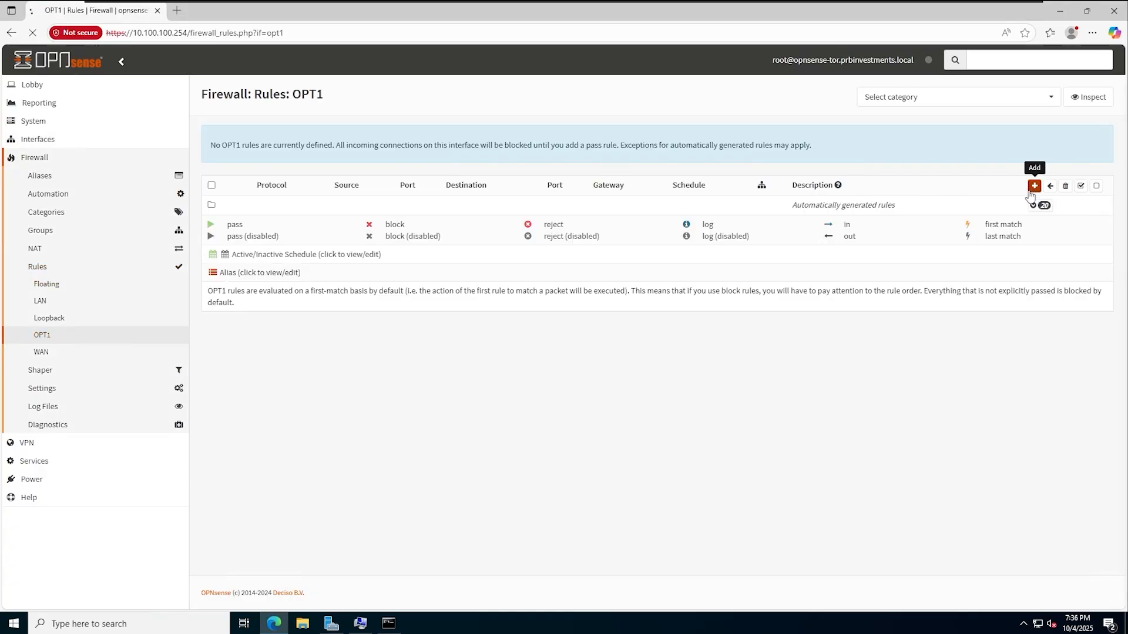
scroll(305, 312, "down", 1)
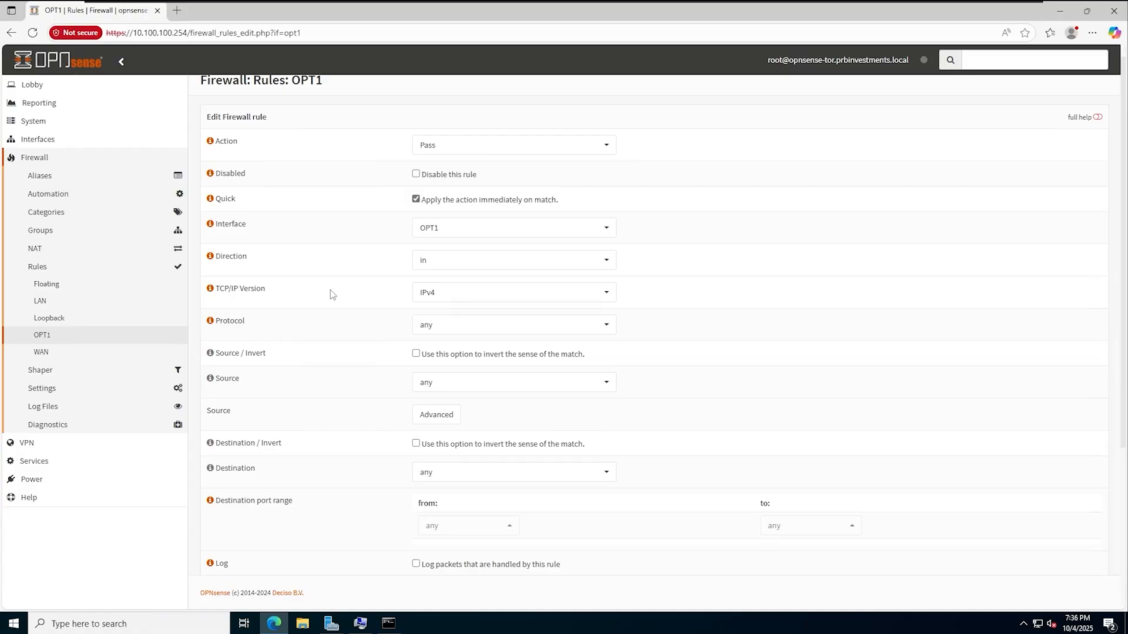
scroll(330, 291, "down", 4)
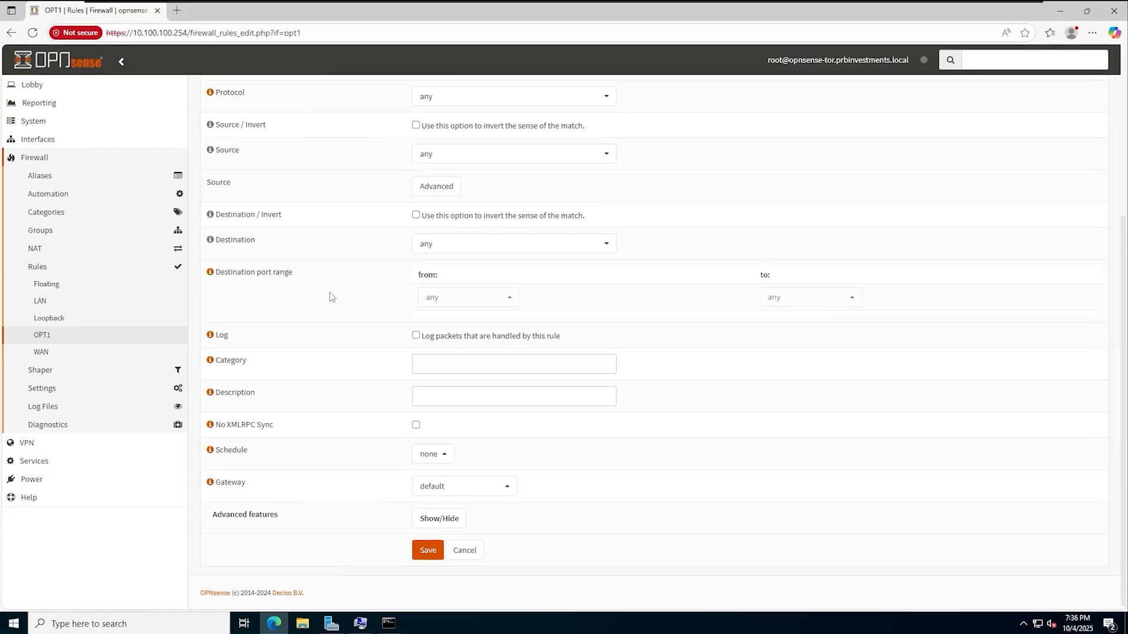
left_click(427, 550)
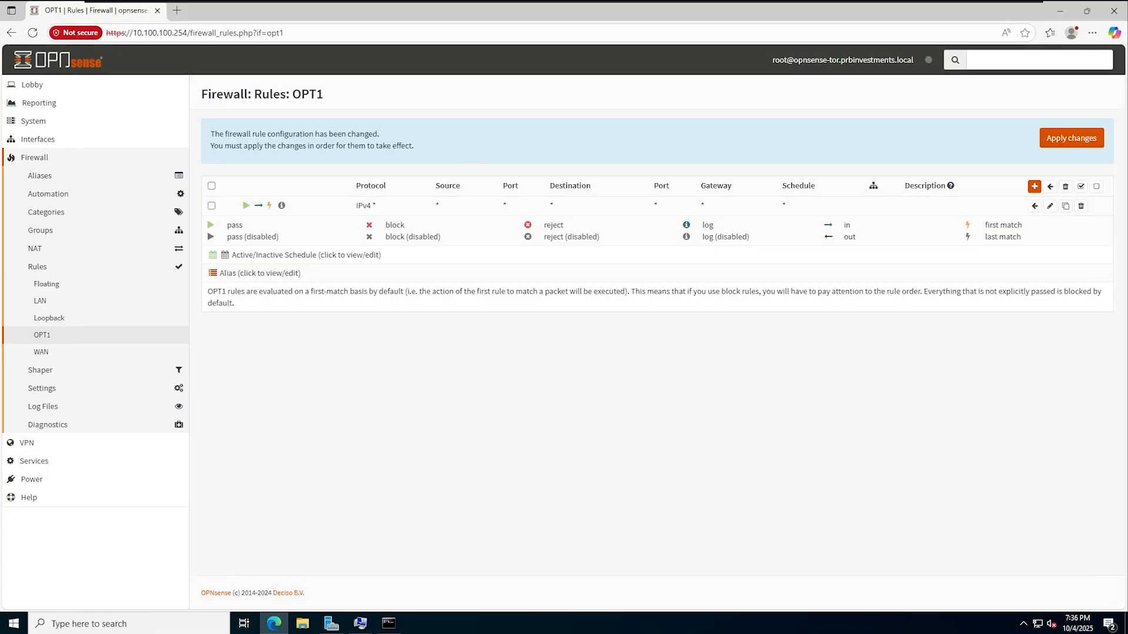
left_click(1062, 141)
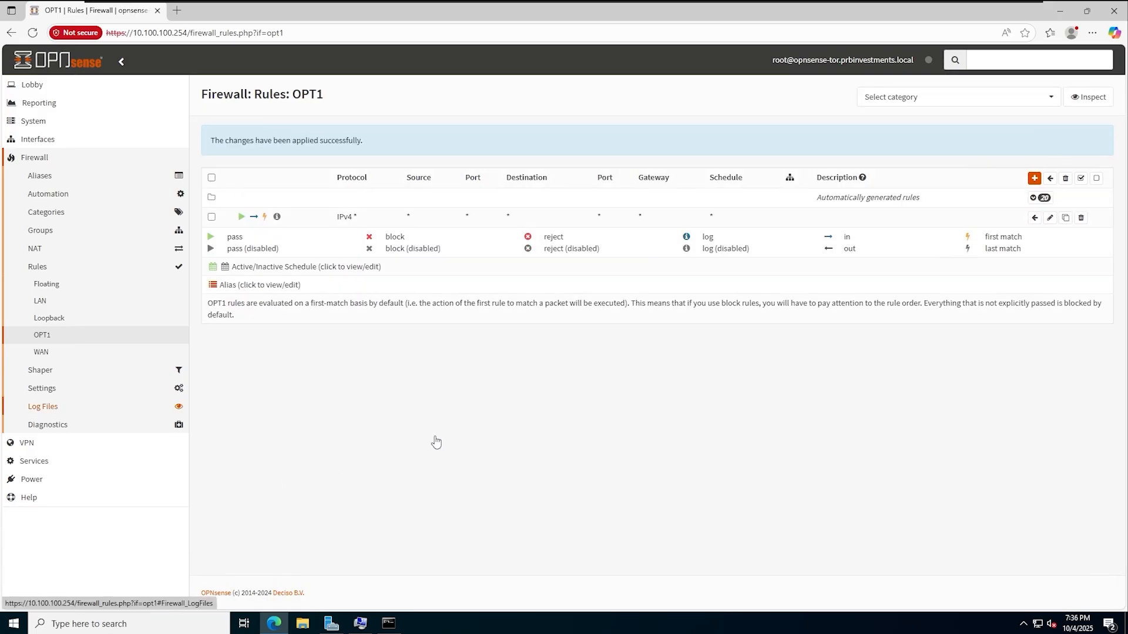
- On the opnsense-vm console, ping 10.1.1.1 using menu option 7
mouse_move(423, 3)
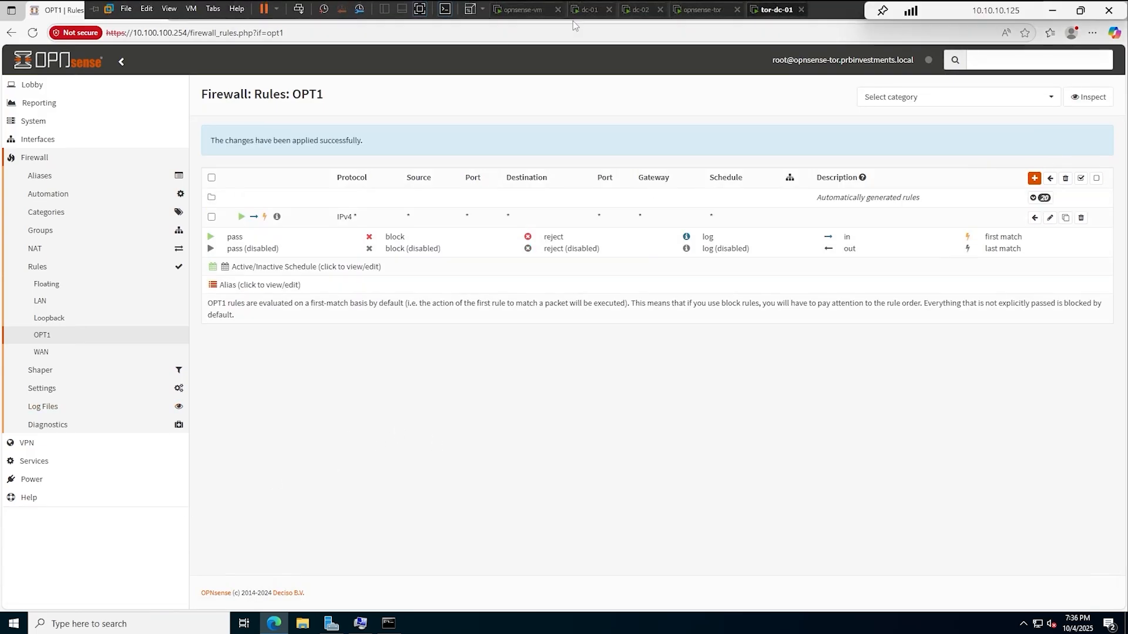
left_click(519, 11)
key("Return")
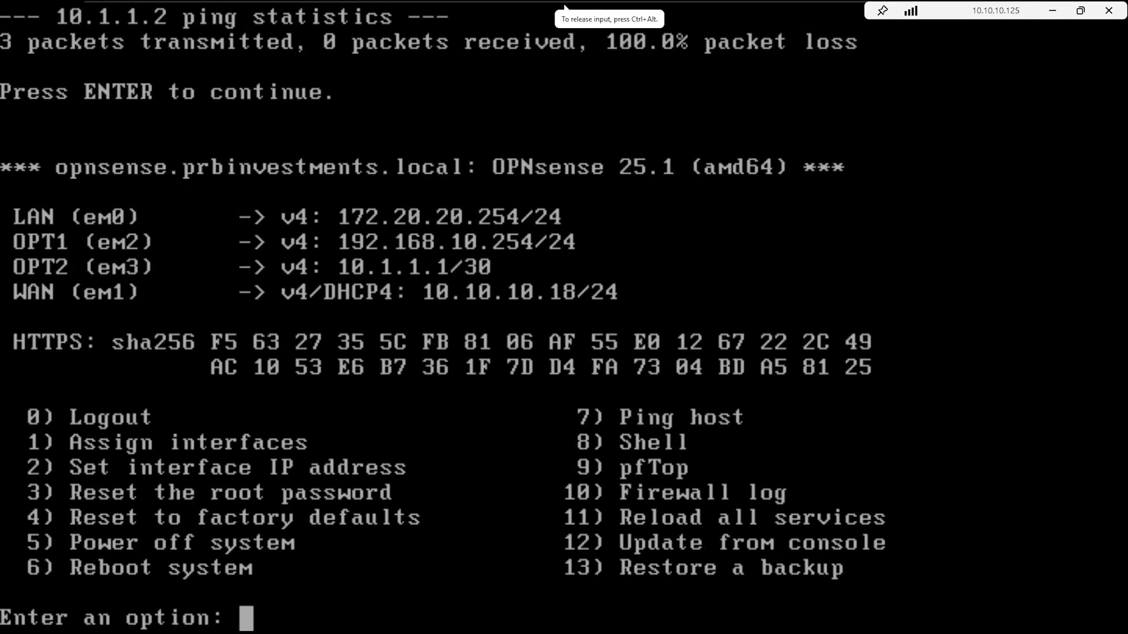
type("7")
key("Return")
type("10.")
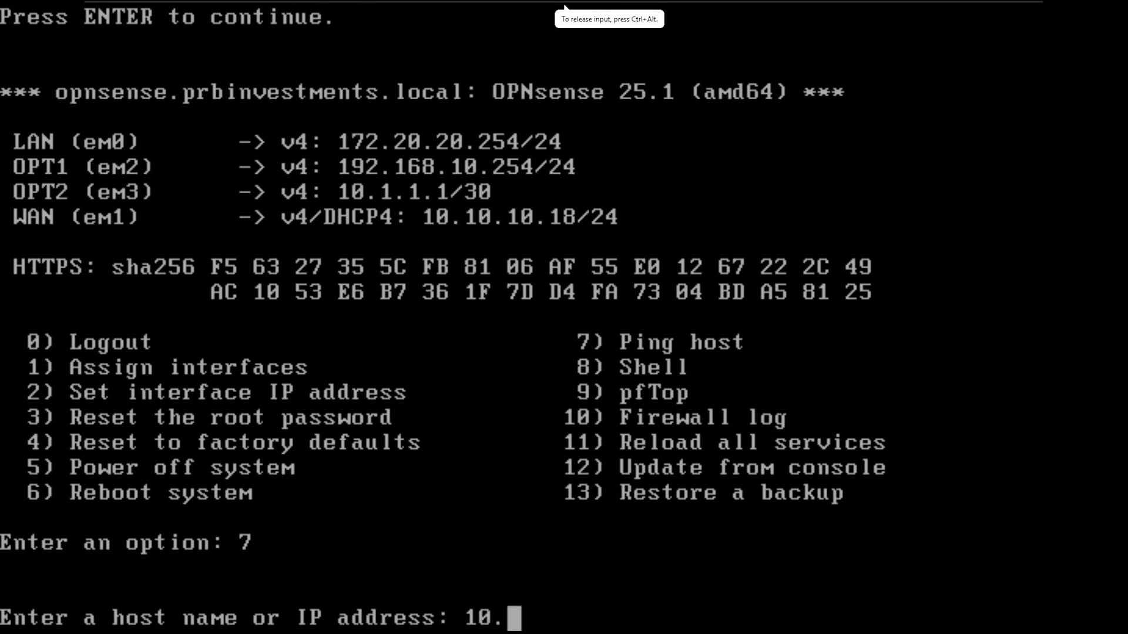
type("1.1.1")
key("Return")
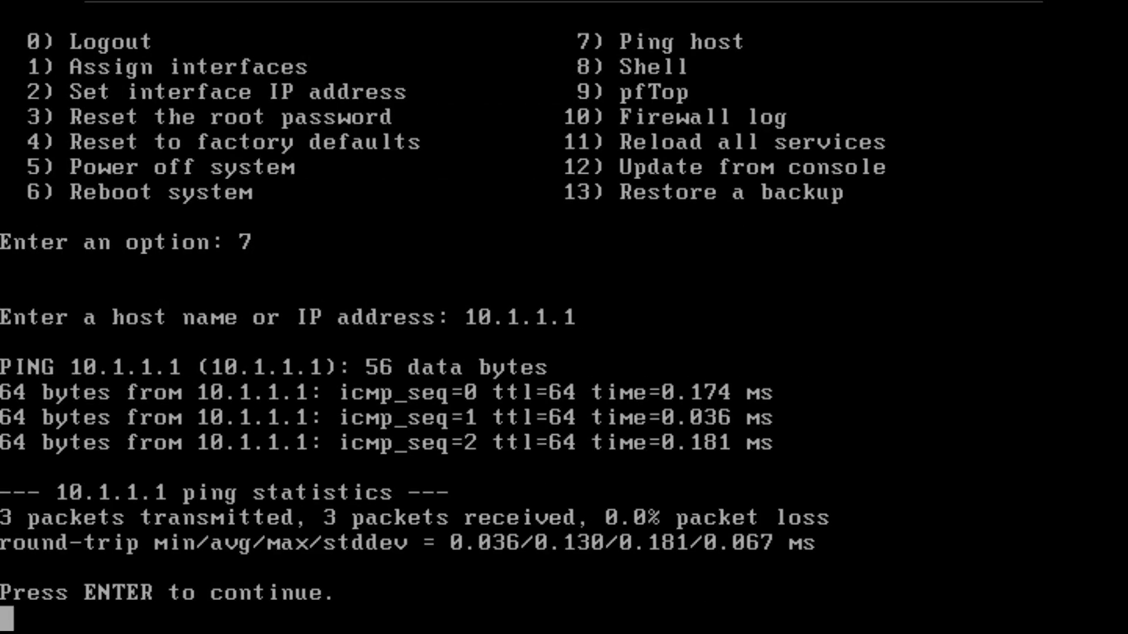
- Ping 10.1.1.2 with option 7, which shows 100% packet loss
key("Return")
type("710")
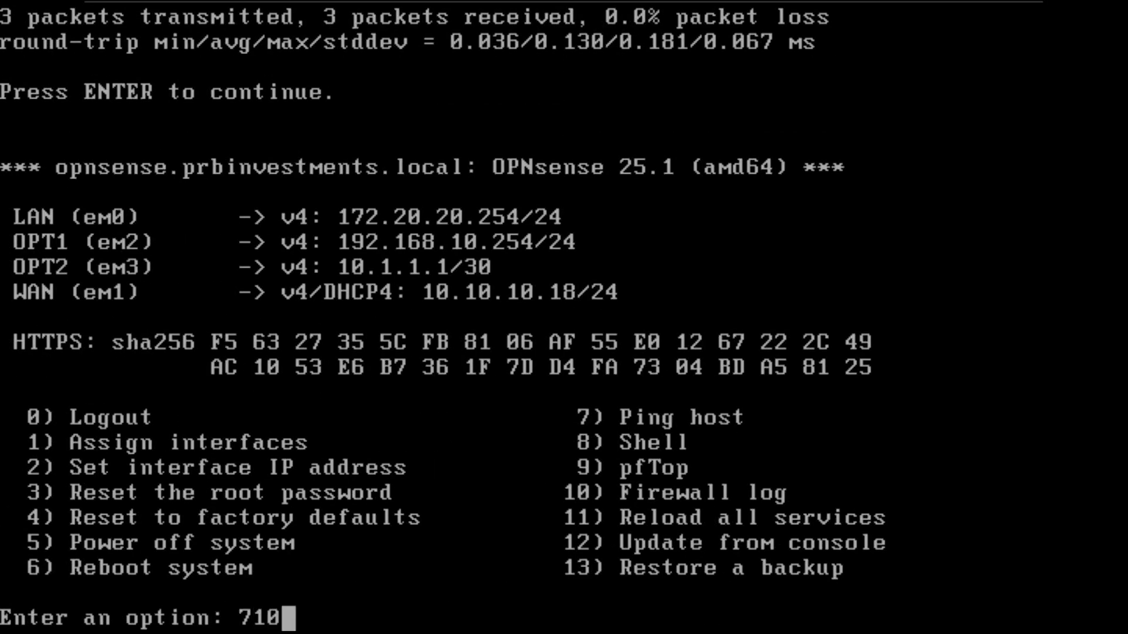
key("BackSpace")
key("BackSpace")
key("Return")
type("1")
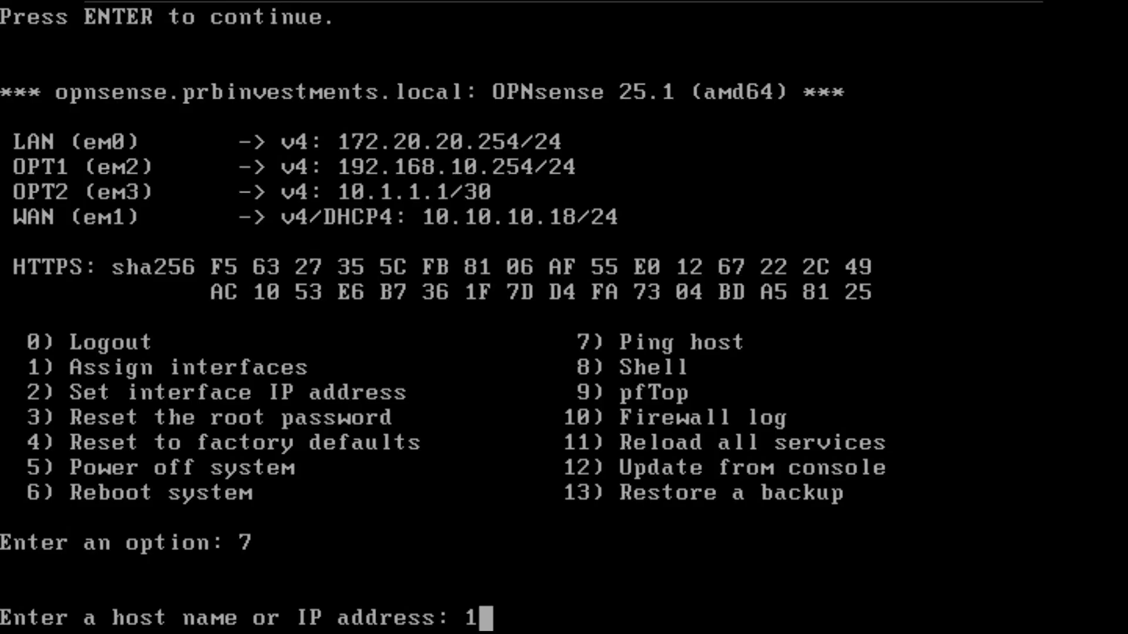
type("0.1.1.2")
key("Return")
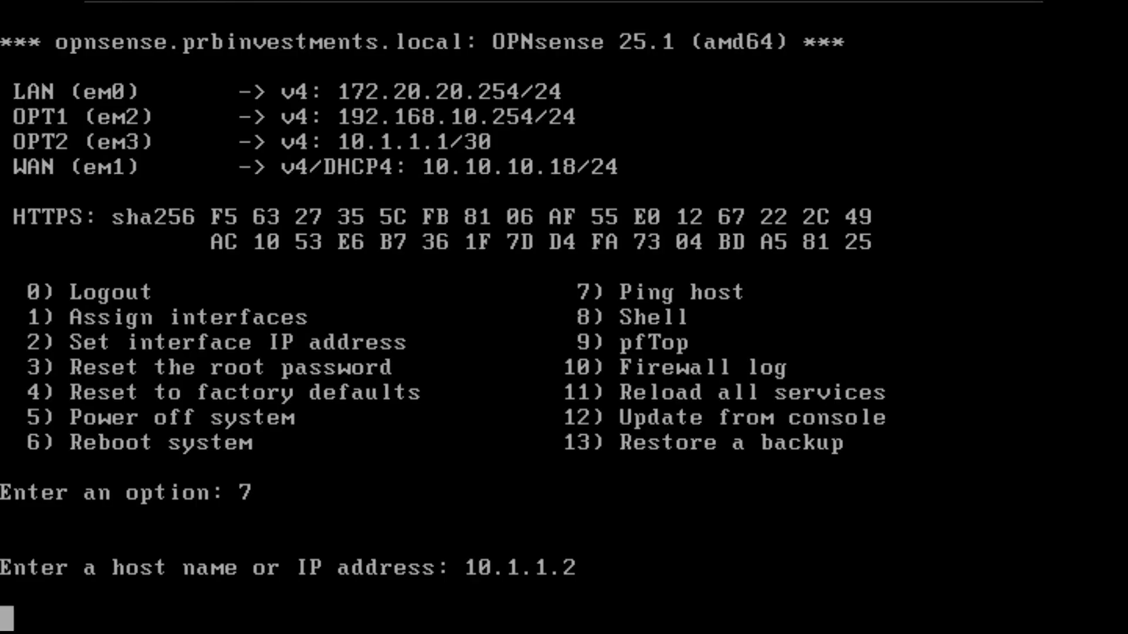
key("ctrl+alt")
- On the opnsense-tor console, ping 10.1.1.2 using menu option 7
mouse_move(552, 8)
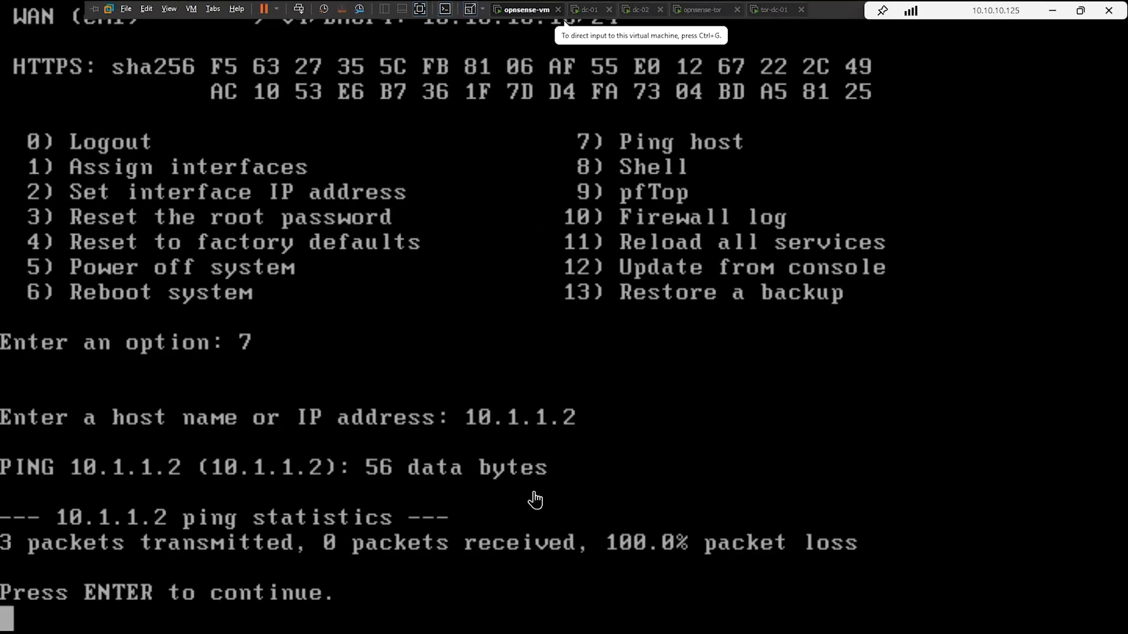
left_click(687, 10)
left_click(523, 448)
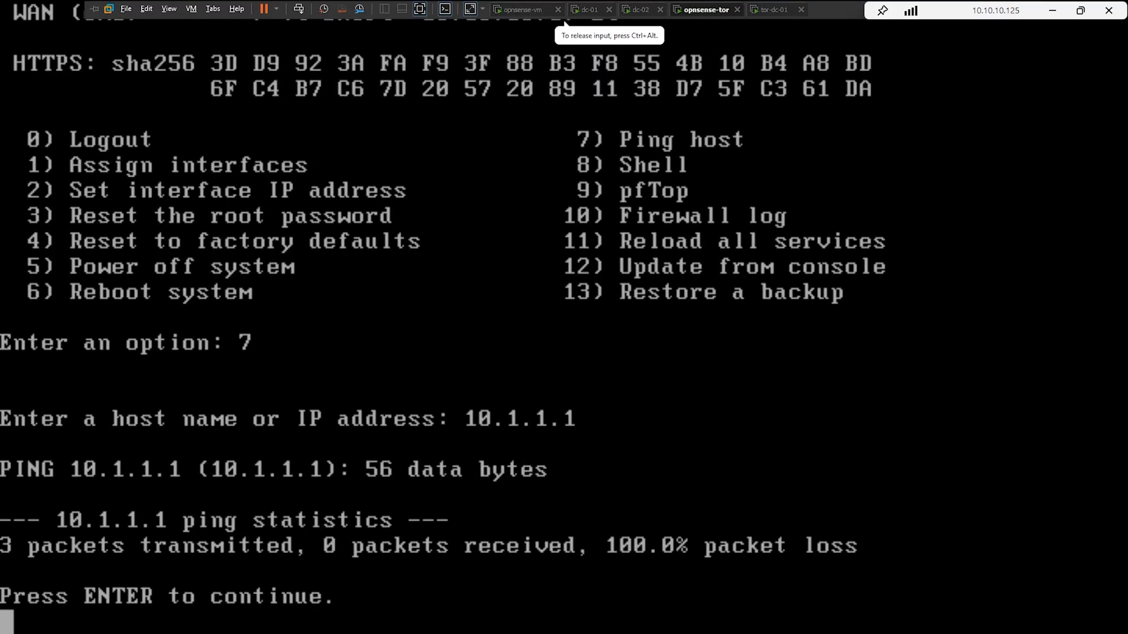
key("Return")
type("7")
key("Return")
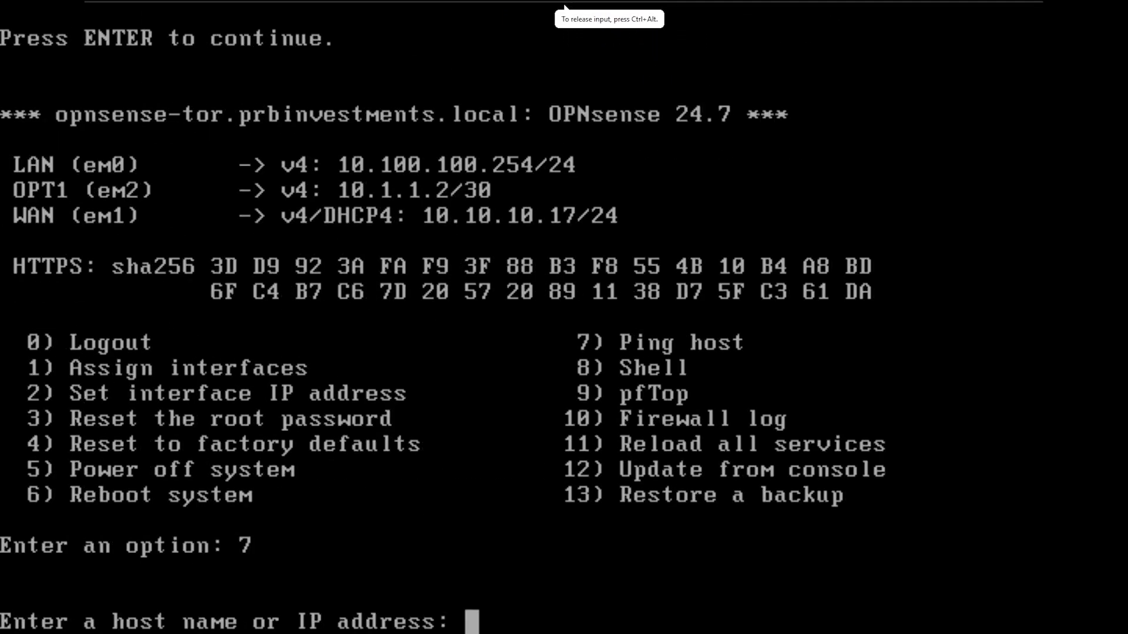
type("10.1.1.2")
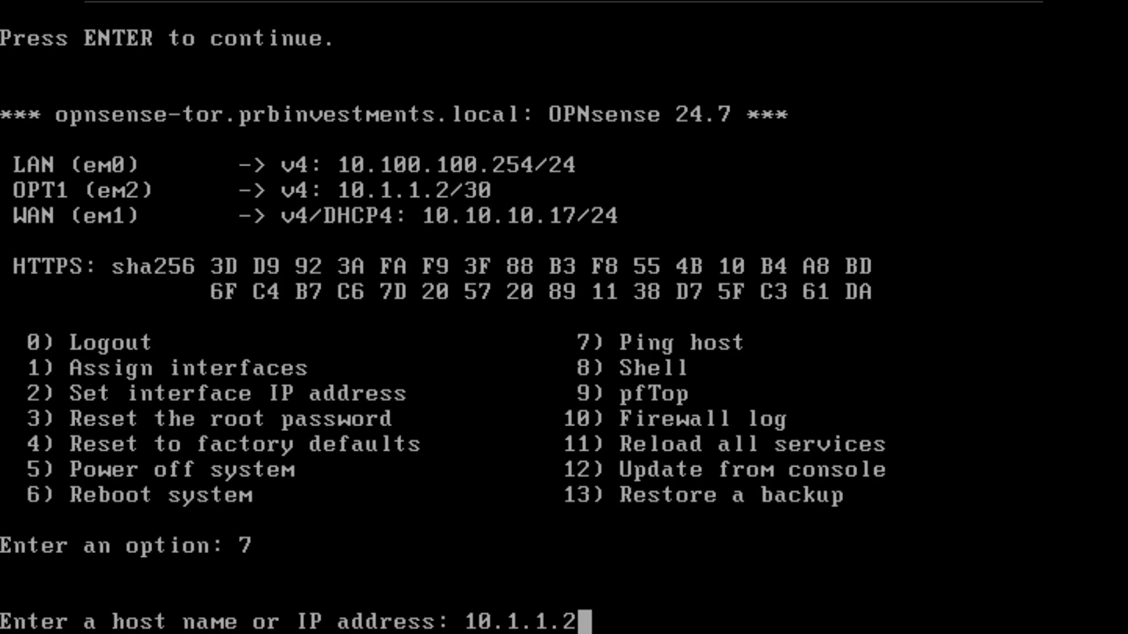
key("Return")
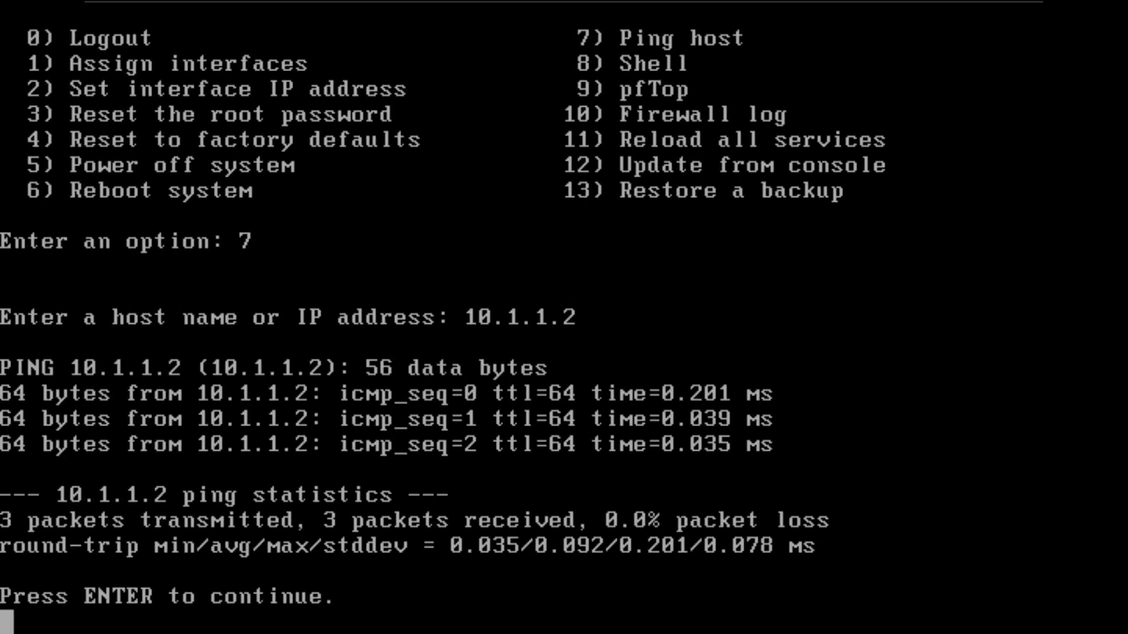
- Ping 10.1.1.1 from opnsense-tor with option 7
key("Return")
type("7")
key("Return")
type("10.")
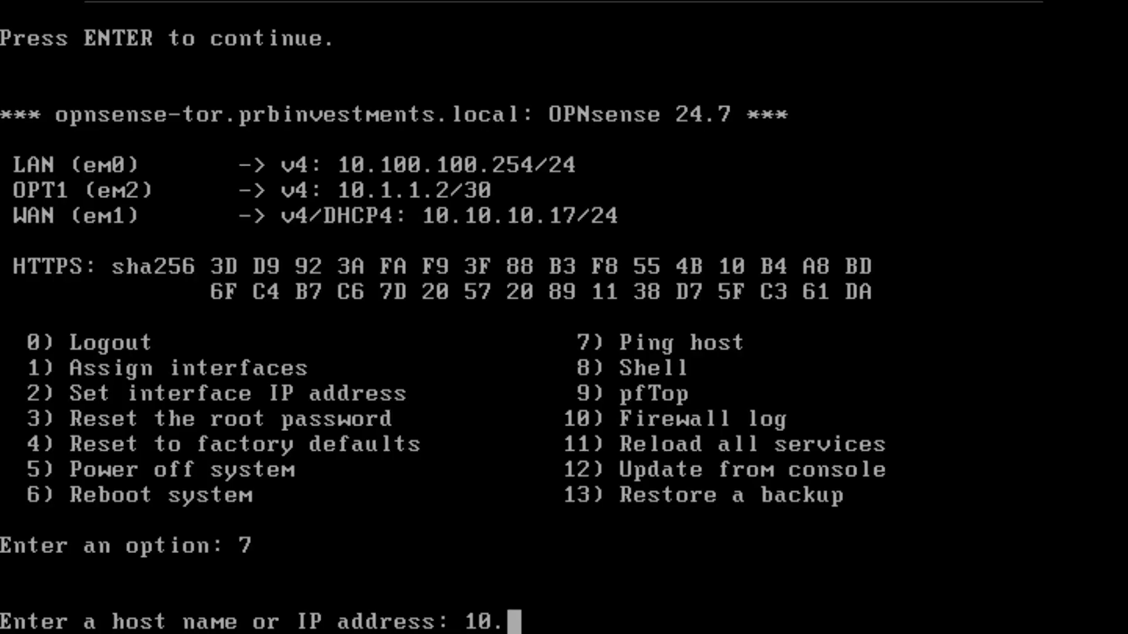
type("1.1.1")
key("Return")
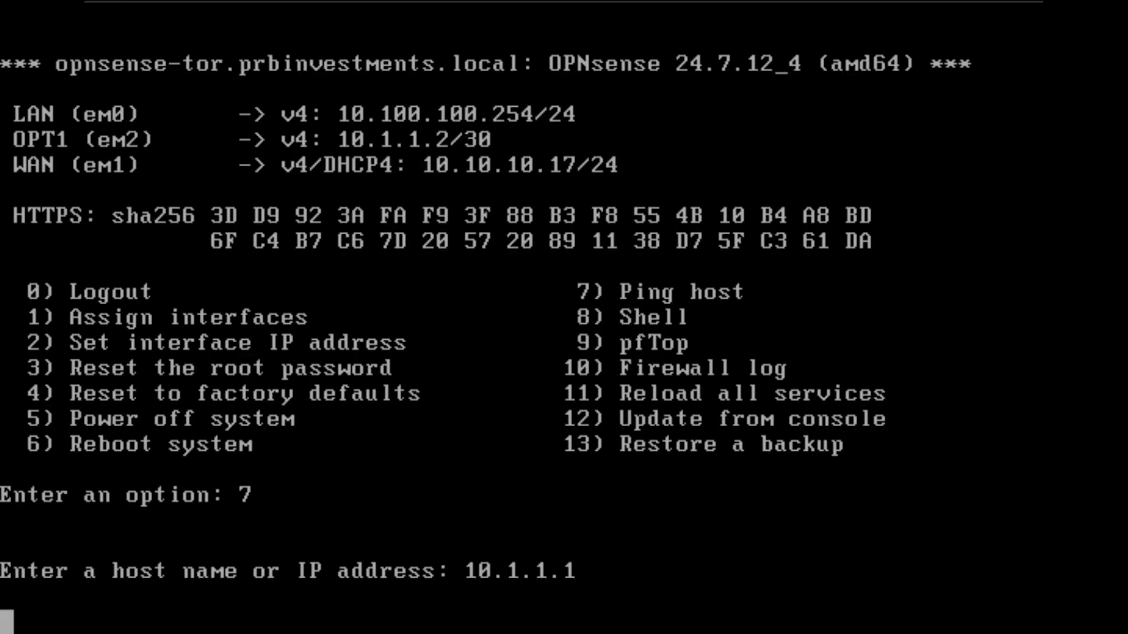
- Ping 10.1.1.2 again from the opnsense-vm console
mouse_move(579, 23)
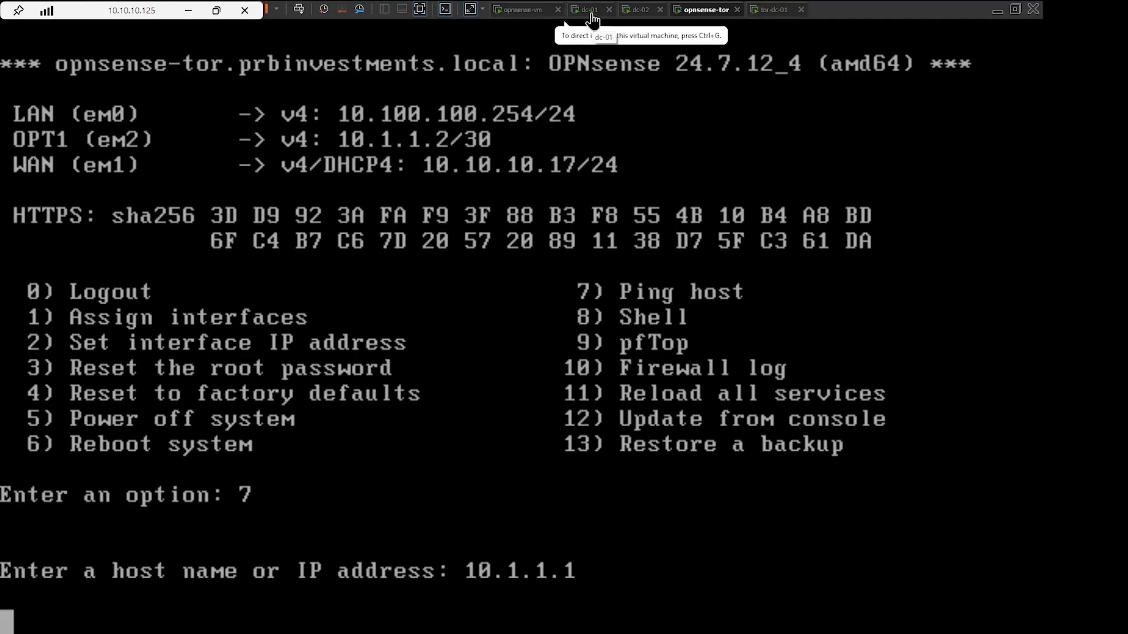
left_click(519, 10)
type("7")
key("Return")
type("1")
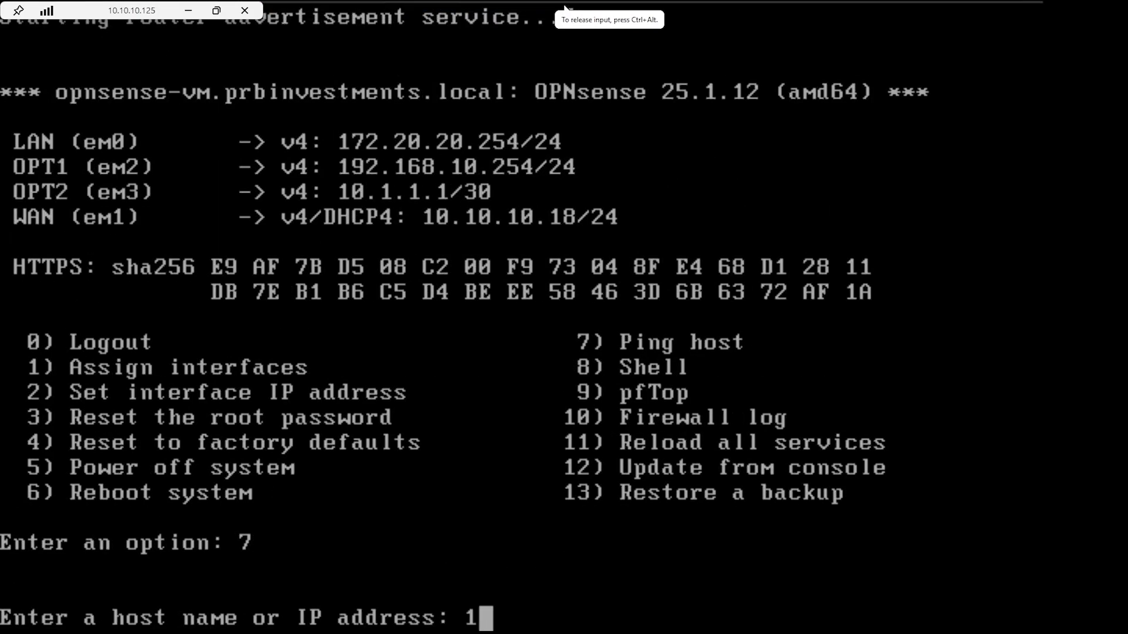
type("0.1.1.2")
key("Return")
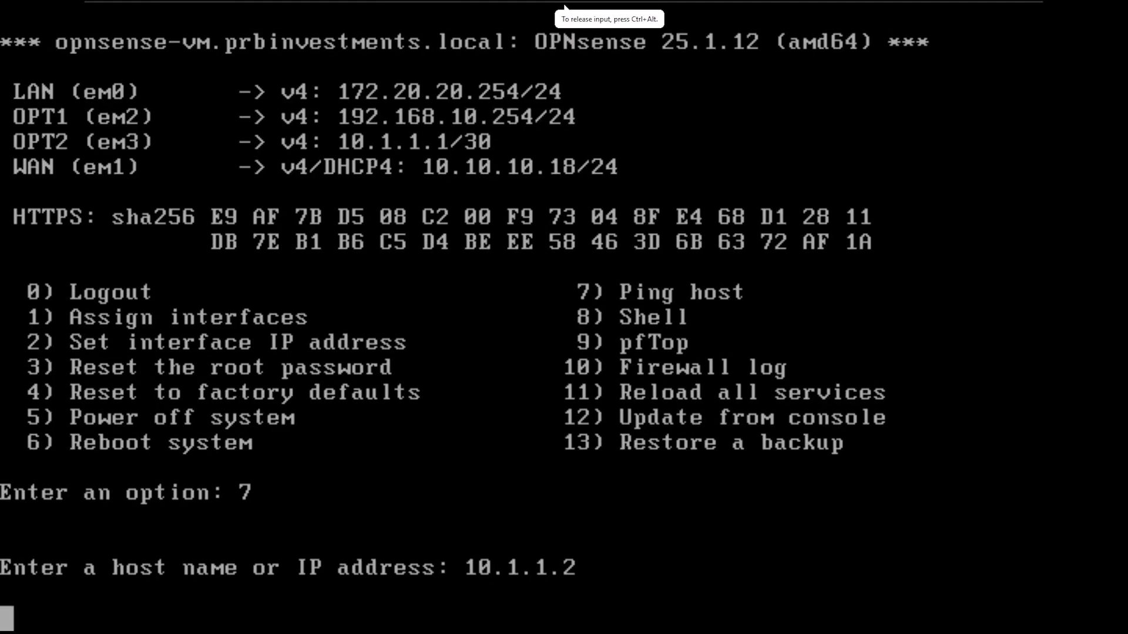
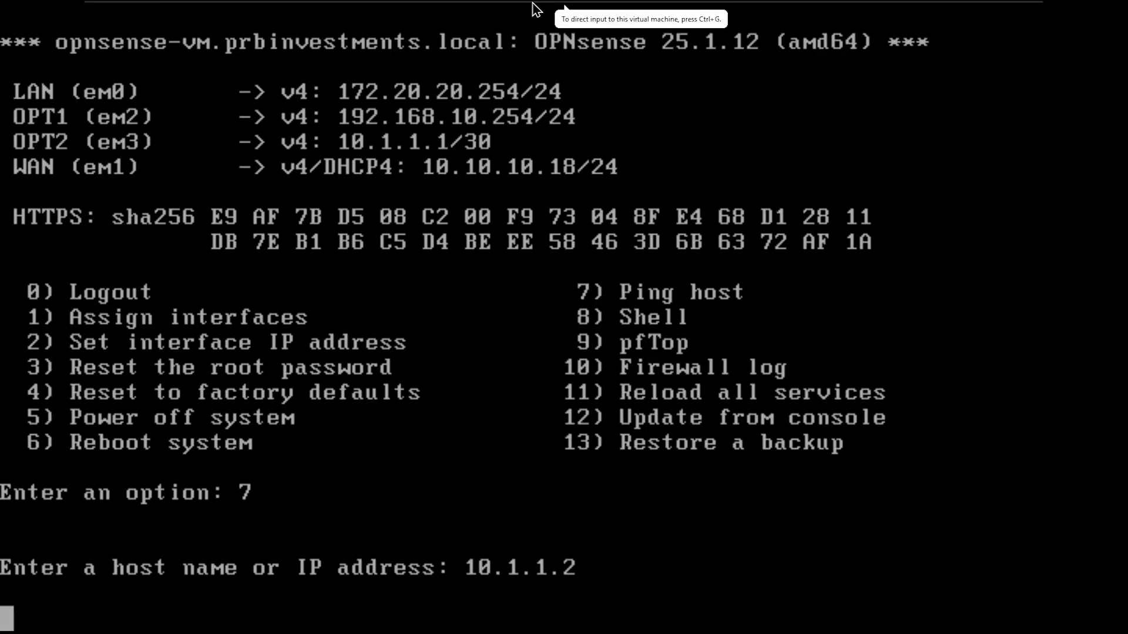
- Switch to the dc-01 machine to bring up the OPNsense web GUI
mouse_move(536, 8)
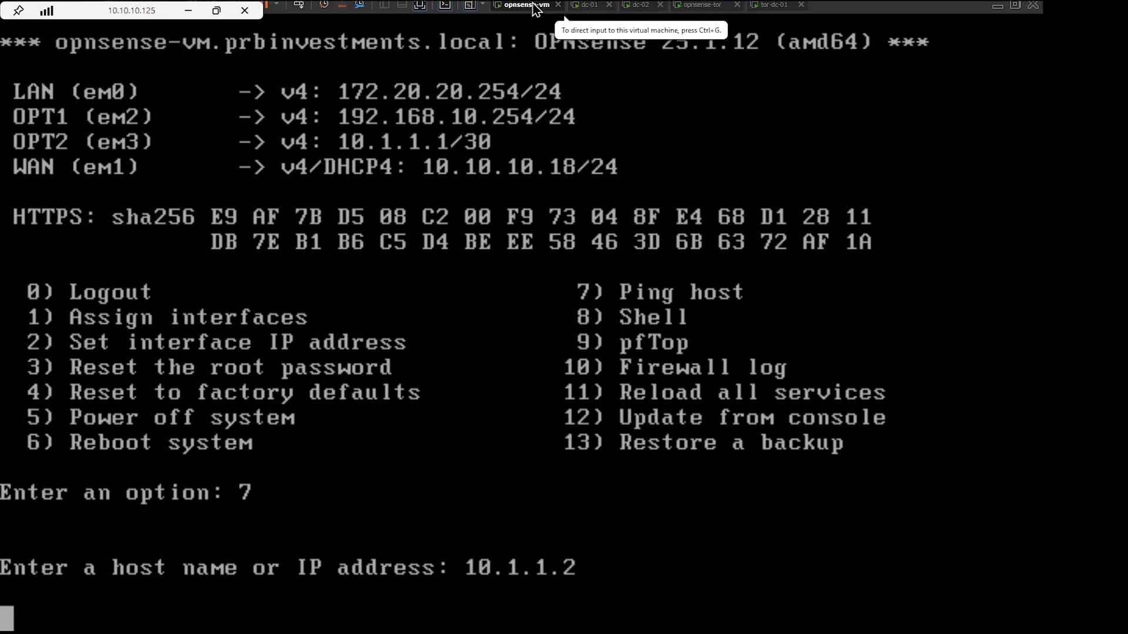
left_click(590, 10)
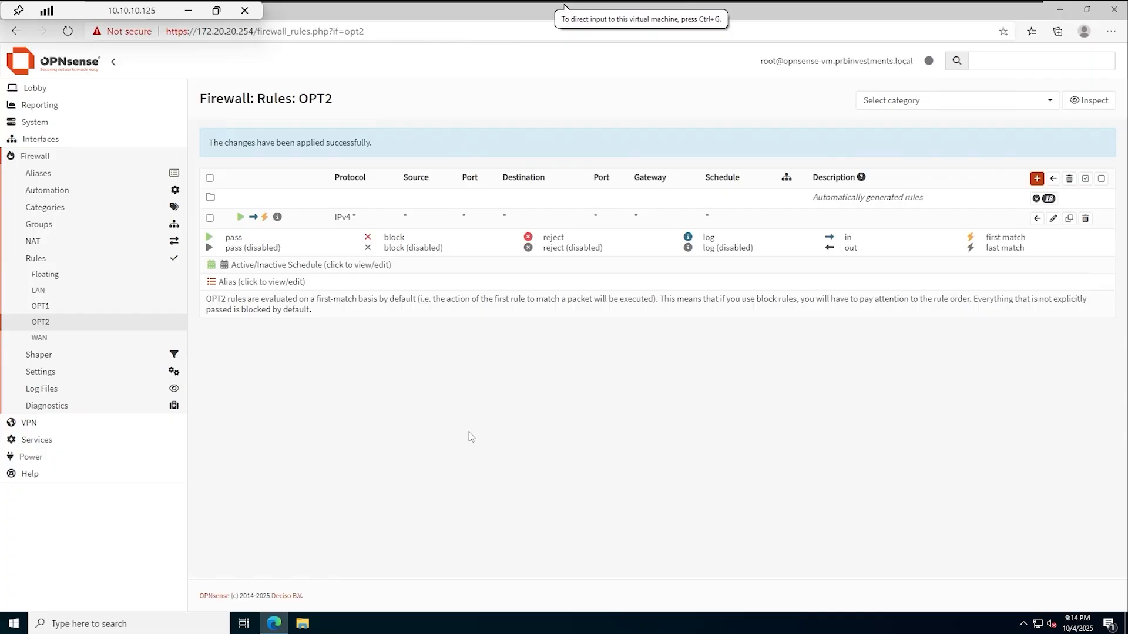
- Change the OPT2 interface's IPv4 address to 192.168.11.253 and save
left_click(41, 139)
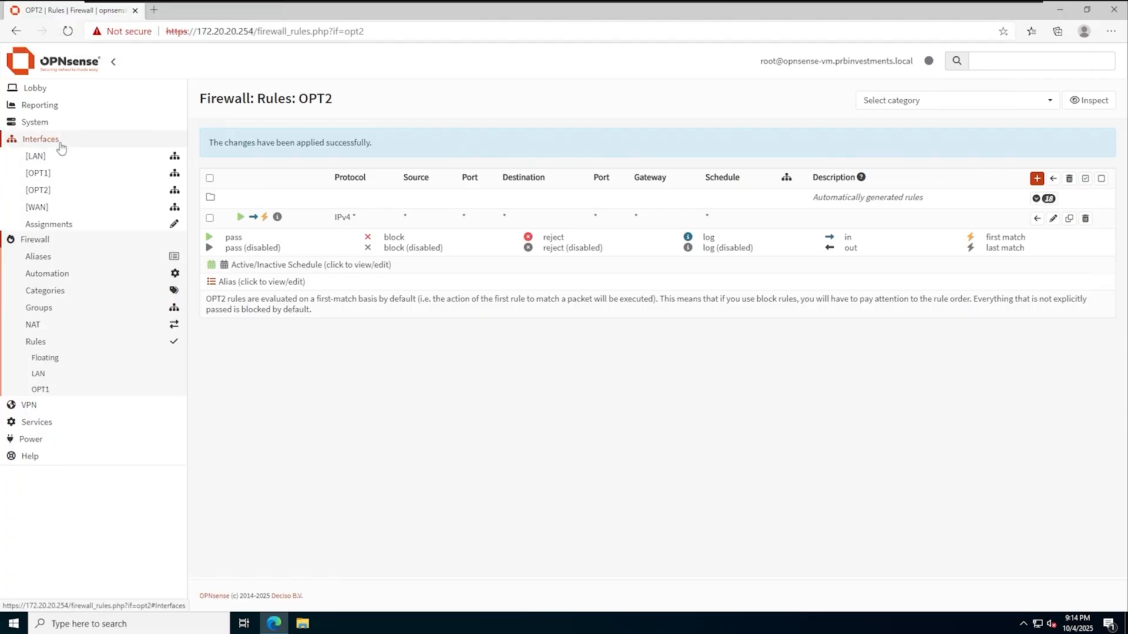
left_click(38, 190)
scroll(306, 385, "down", 7)
left_click_drag(466, 323, 311, 315)
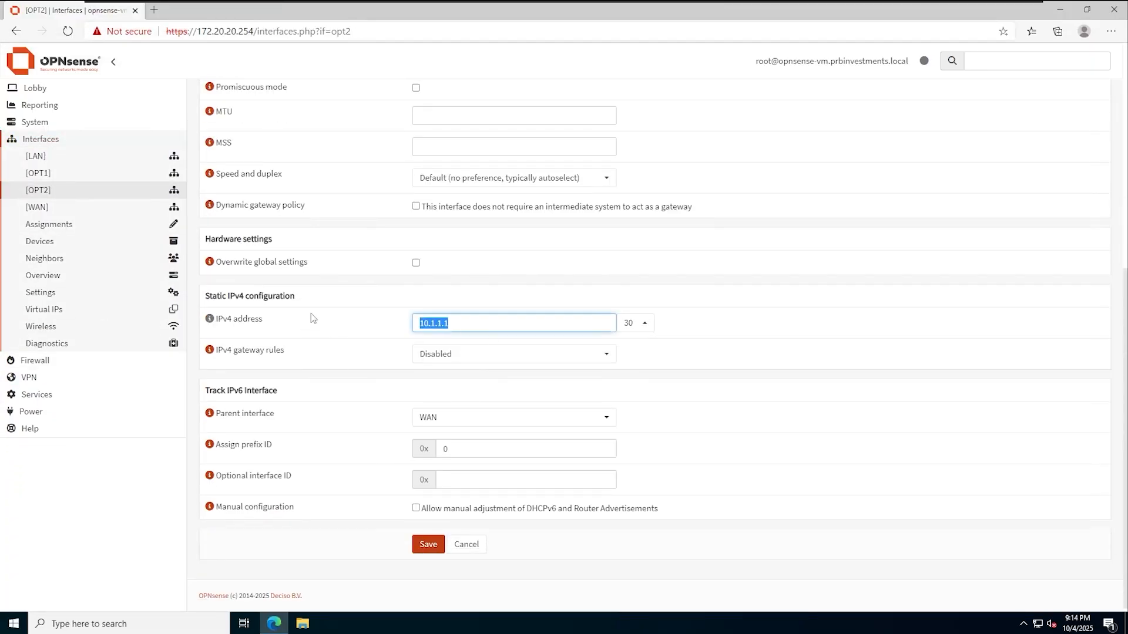
type("192.168.11.253")
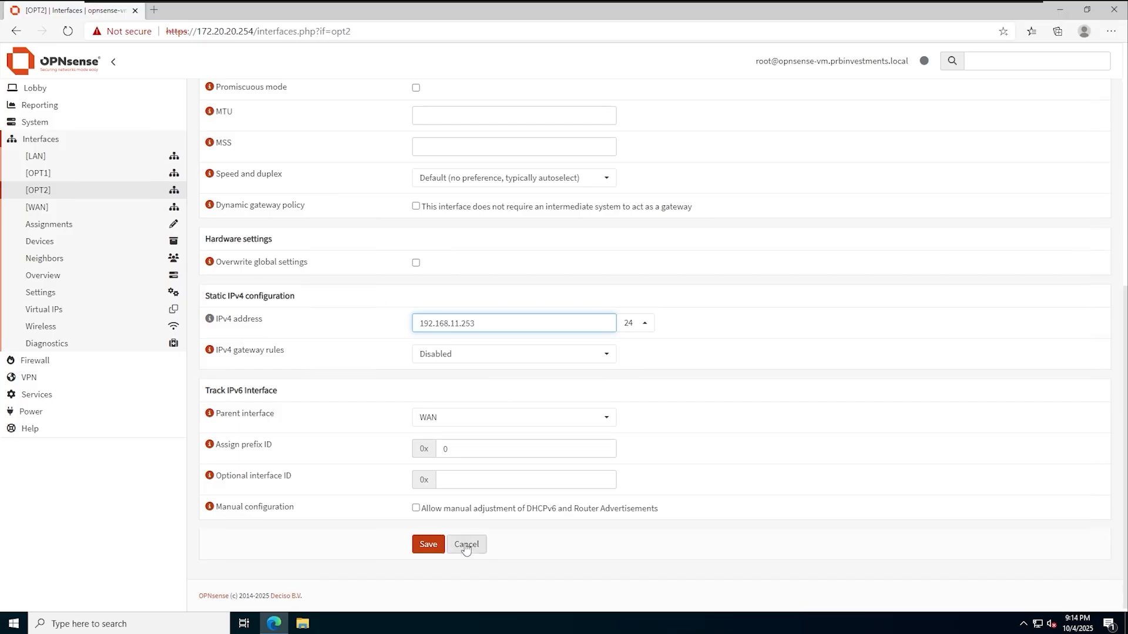
left_click(423, 548)
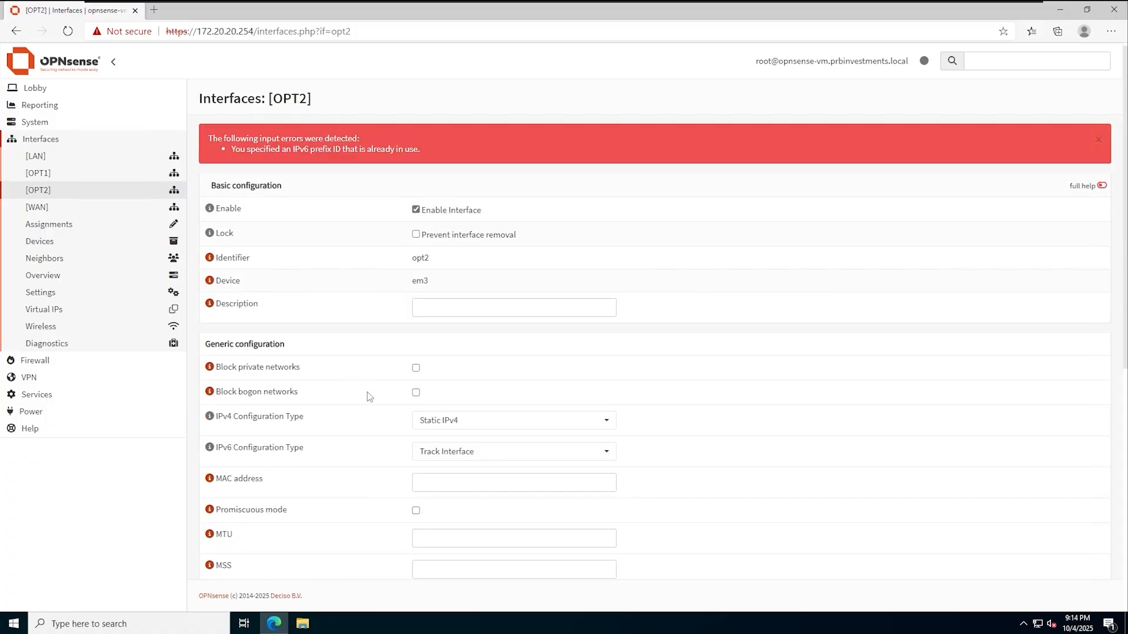
- Set OPT2's IPv6 configuration type to None and save again
scroll(368, 397, "down", 4)
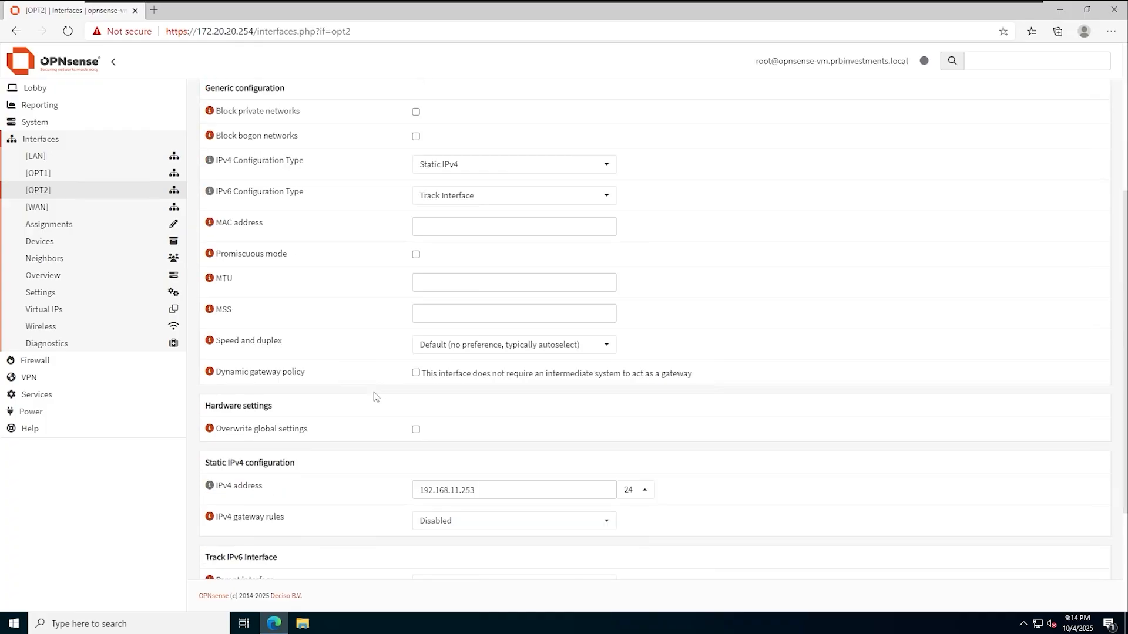
left_click(506, 195)
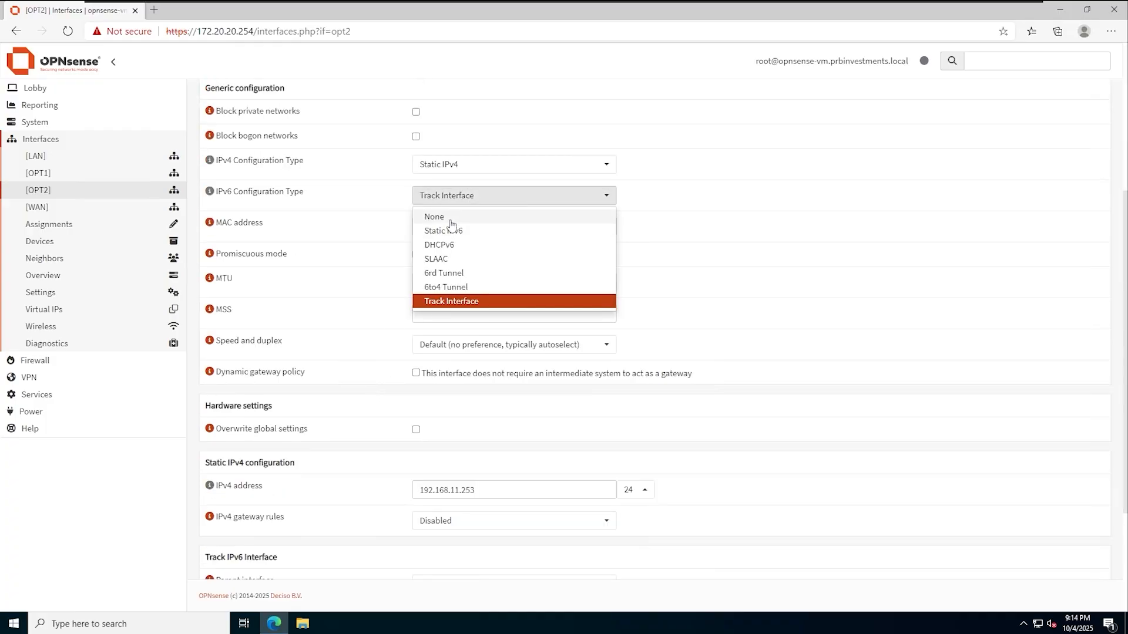
left_click(435, 216)
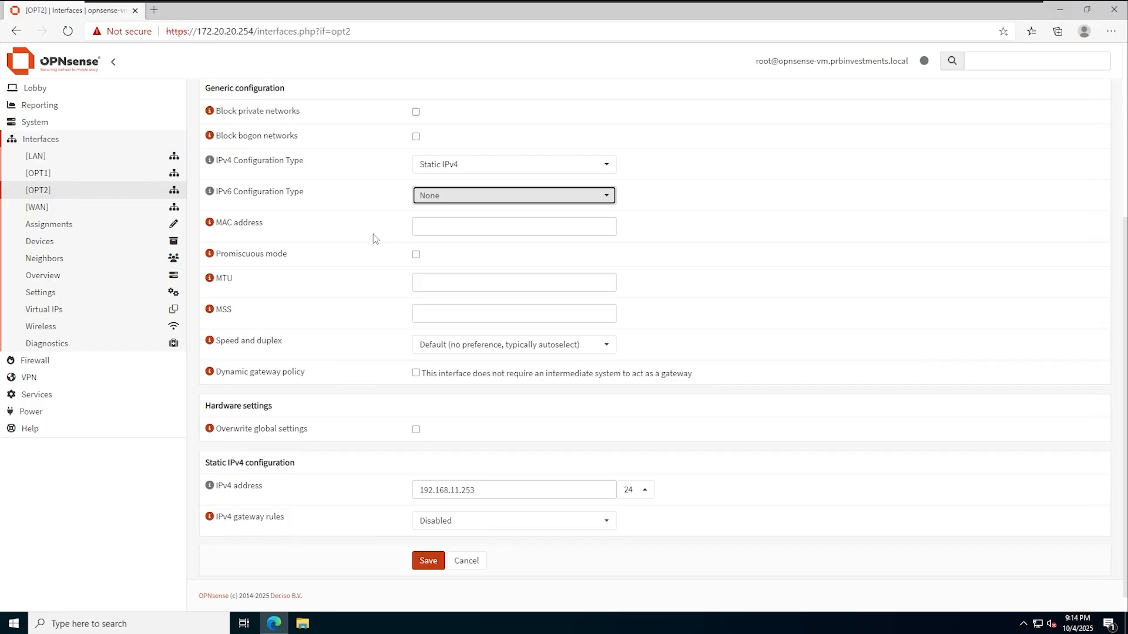
left_click(429, 543)
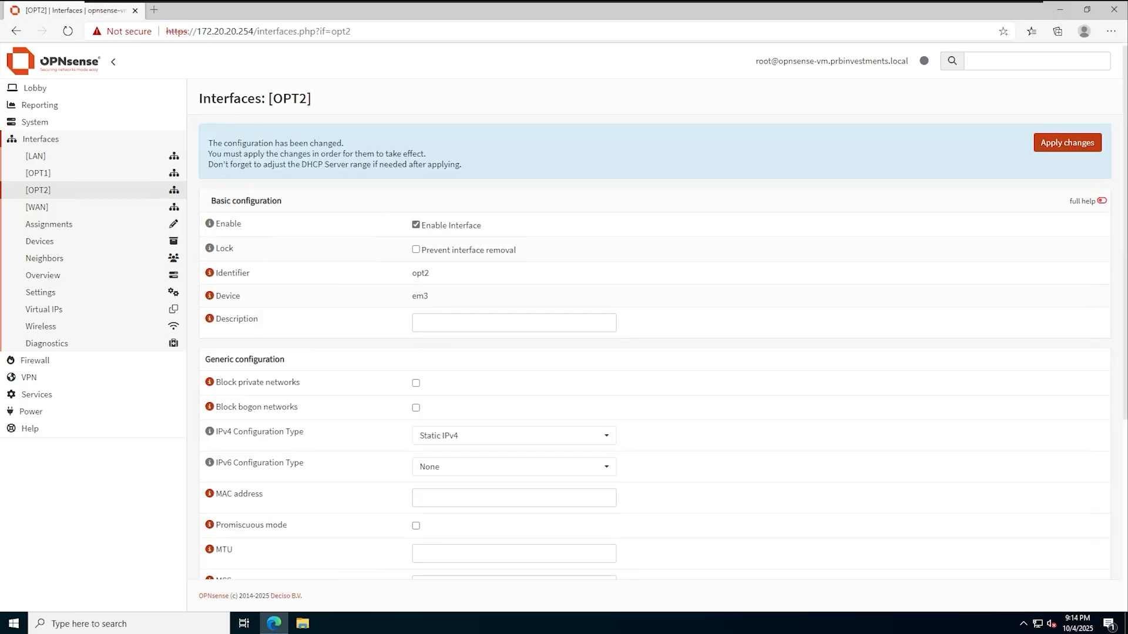
- Apply the pending OPT2 changes, then set OPT1's IPv6 configuration type to None
left_click(1067, 142)
left_click(41, 173)
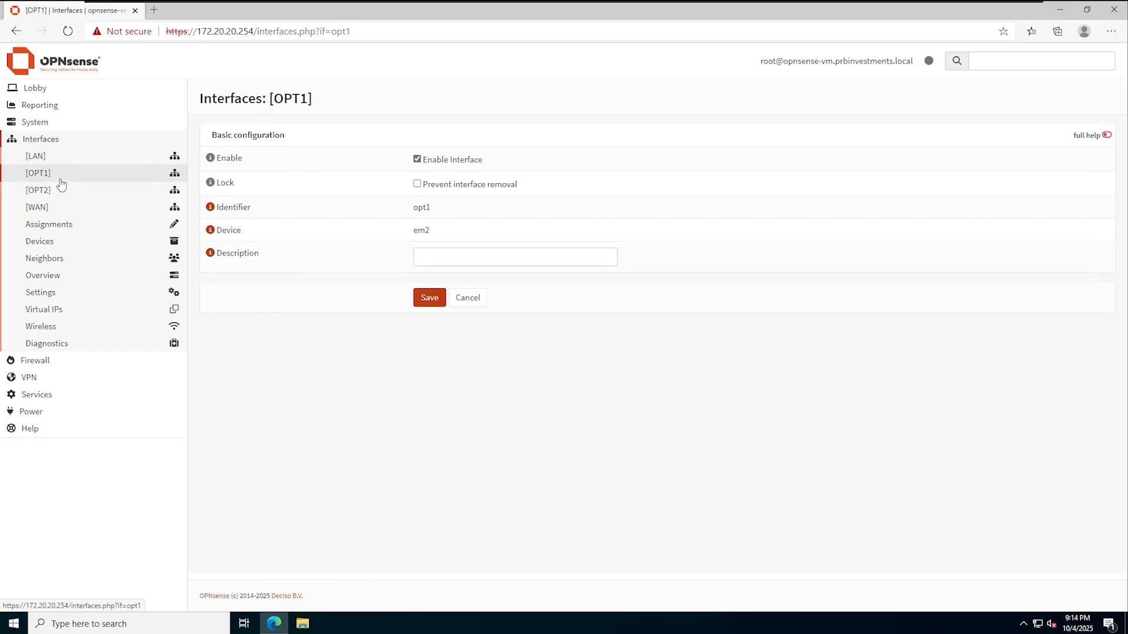
scroll(460, 245, "down", 6)
scroll(455, 229, "up", 3)
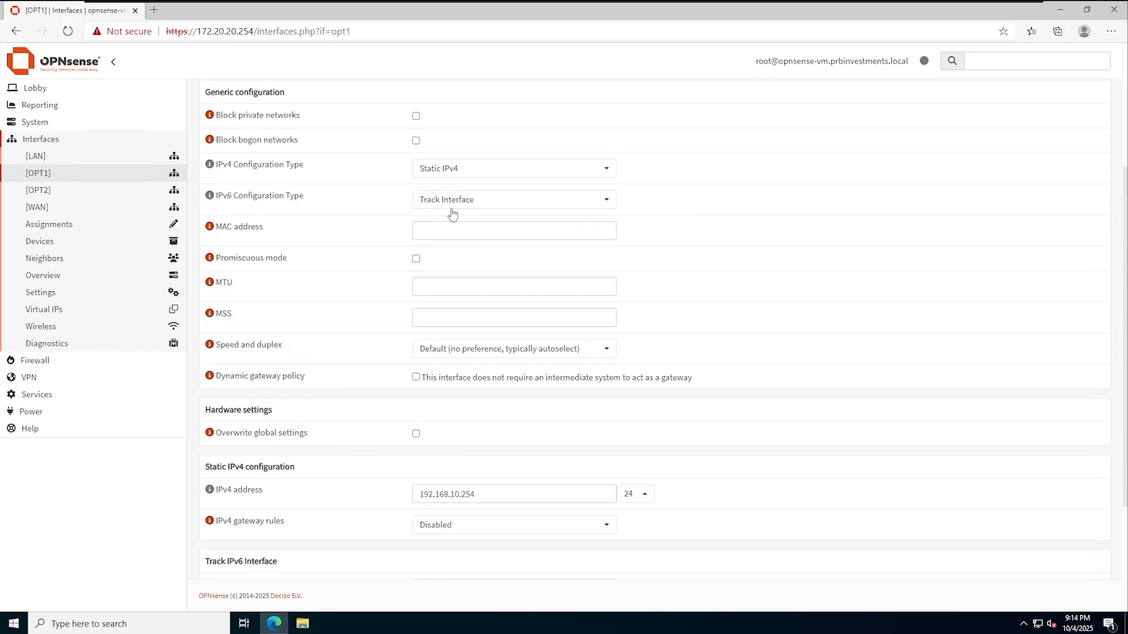
left_click(450, 204)
left_click(434, 220)
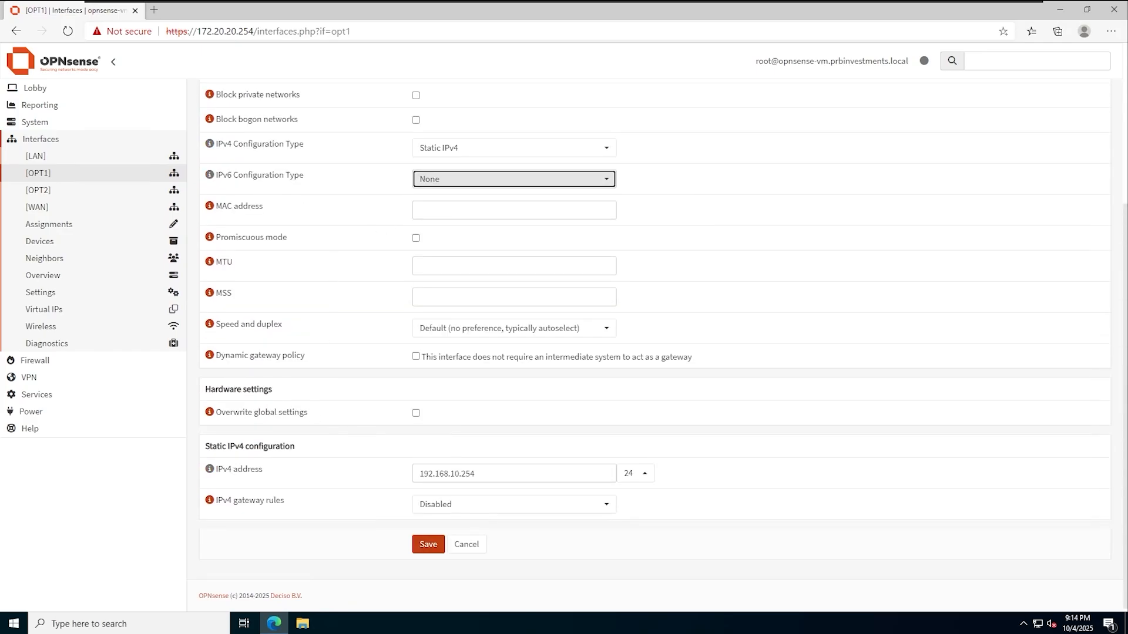
- Give OPT1 the IPv4 address 10.1.1.1 with a /30 prefix and save
left_click_drag(506, 473, 325, 475)
type("10.1.1.1")
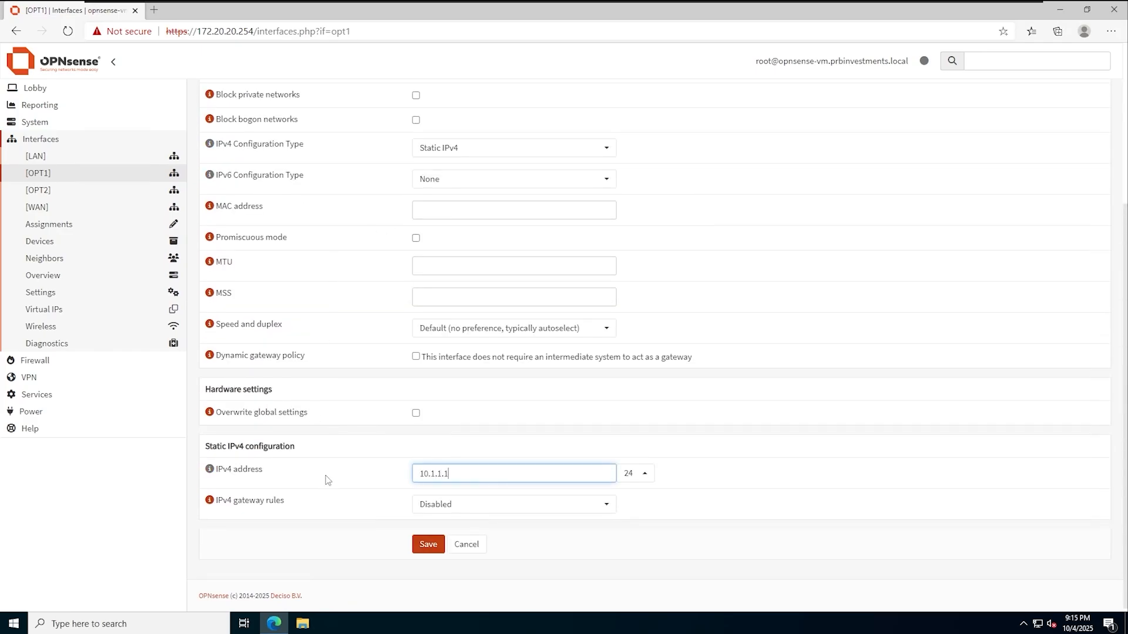
left_click(640, 481)
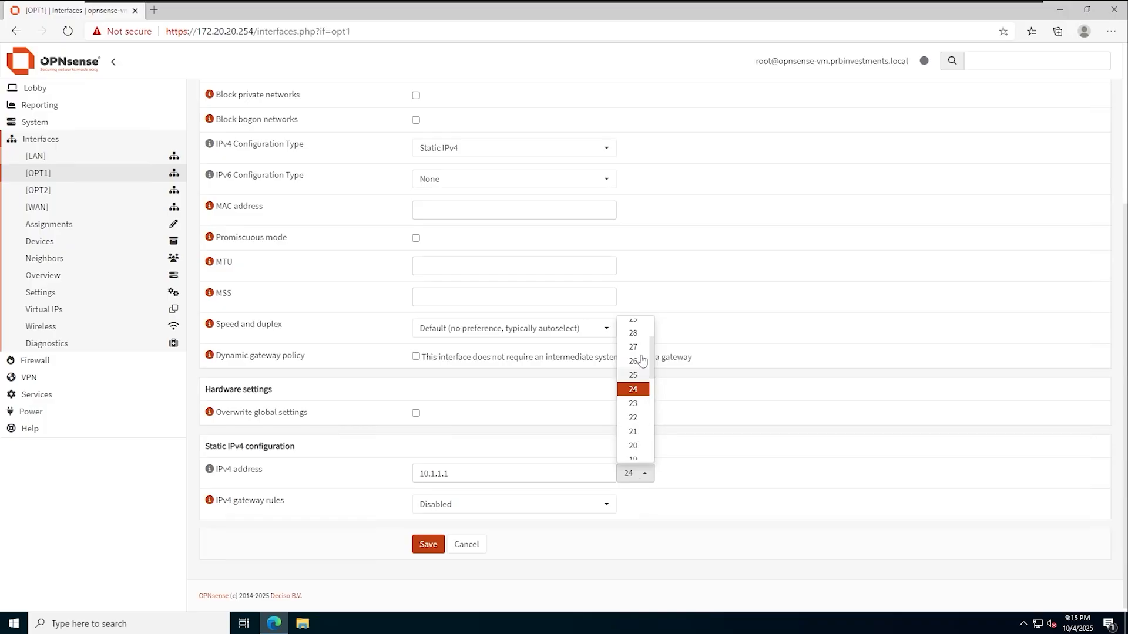
scroll(637, 376, "up", 1)
left_click(633, 326)
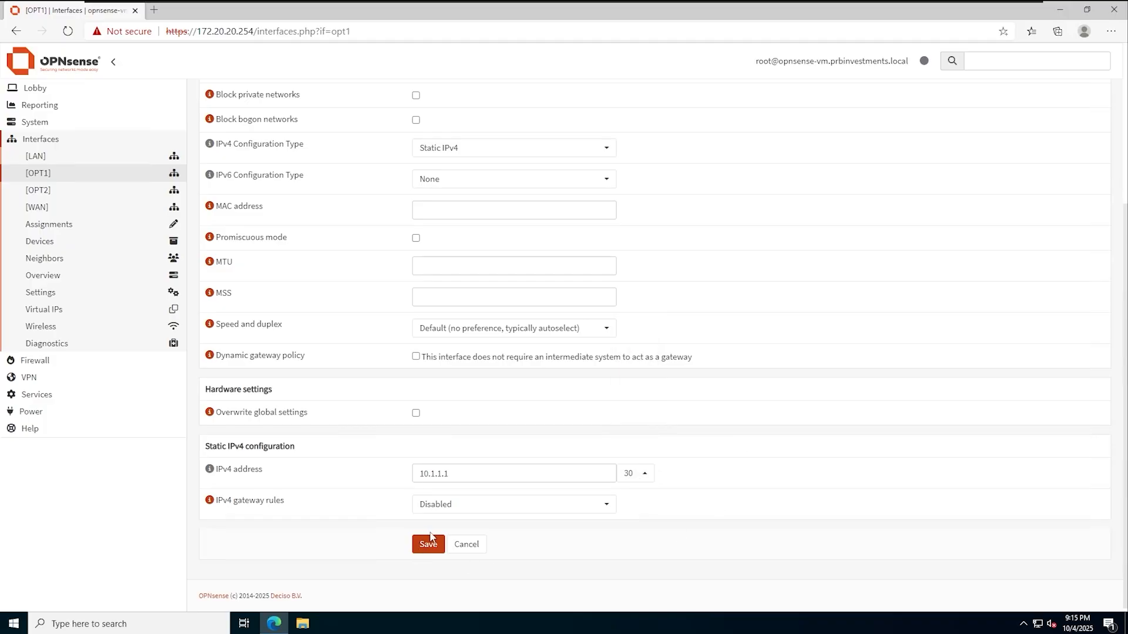
left_click(429, 543)
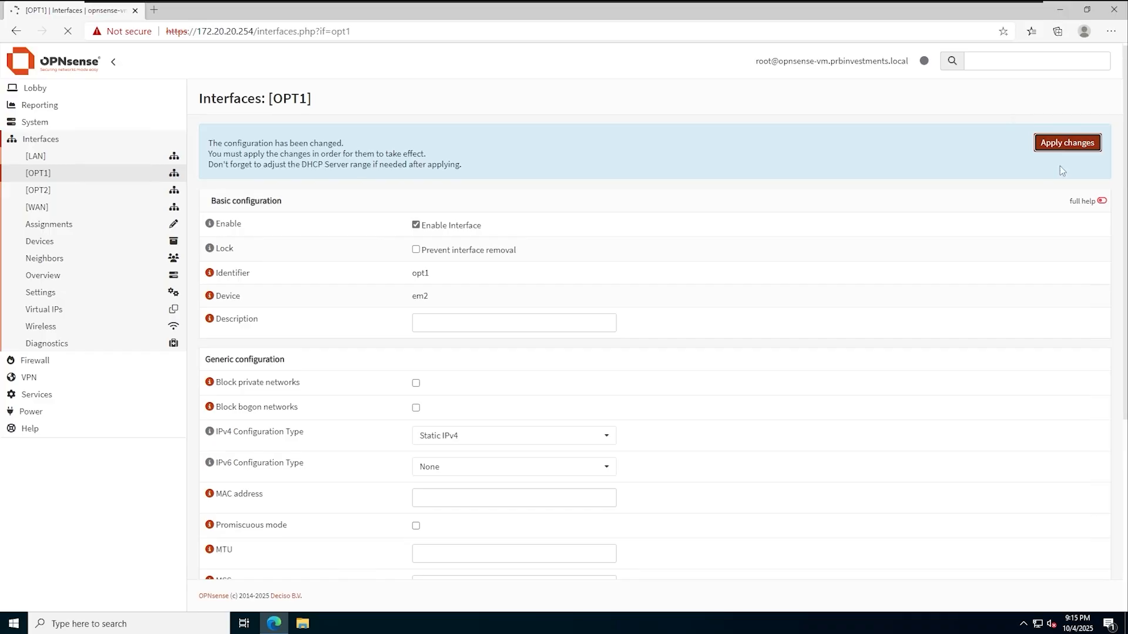
scroll(575, 429, "down", 5)
scroll(364, 498, "up", 5)
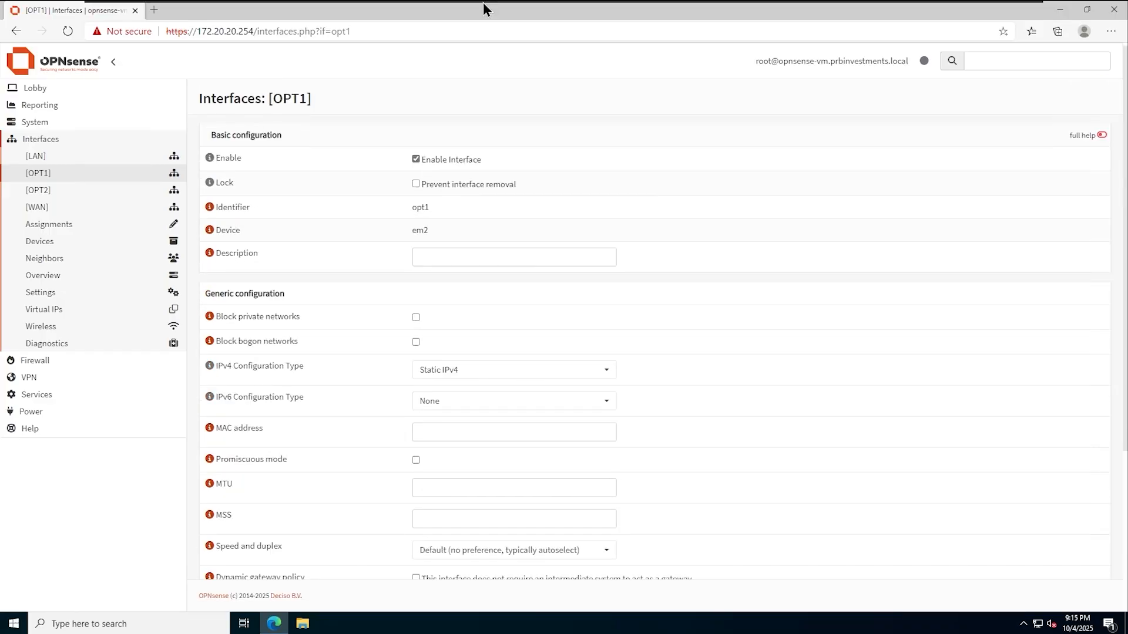
- From the opnsense-vm console, ping 10.1.1.2 with option 7 and return to the menu
left_click(526, 11)
key("Return")
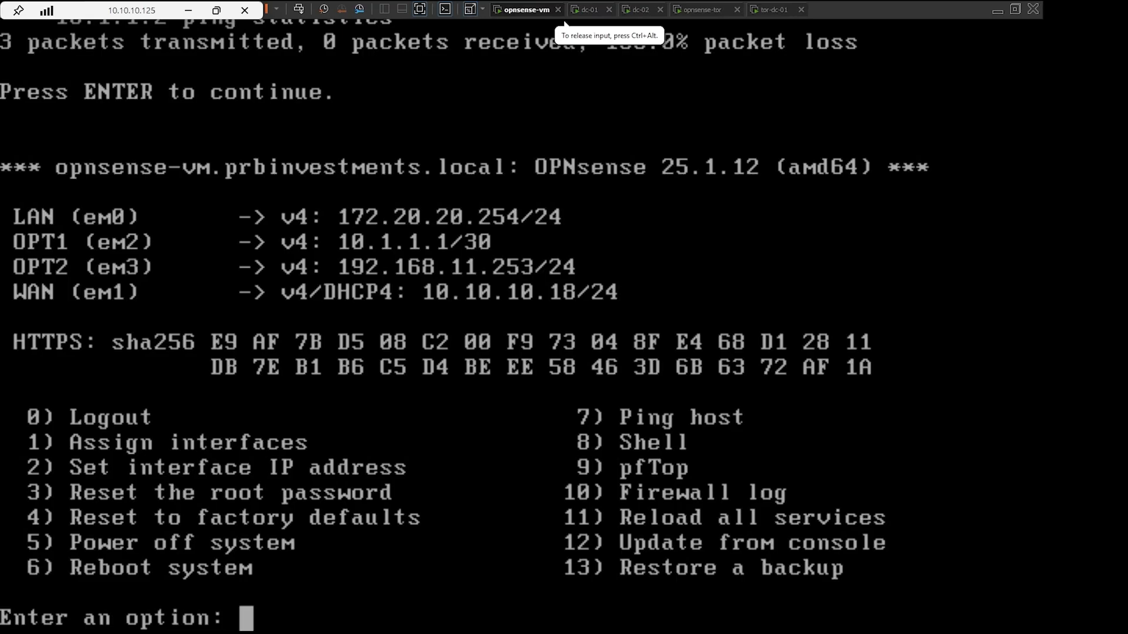
type("7")
key("Return")
type("10.1.1.1")
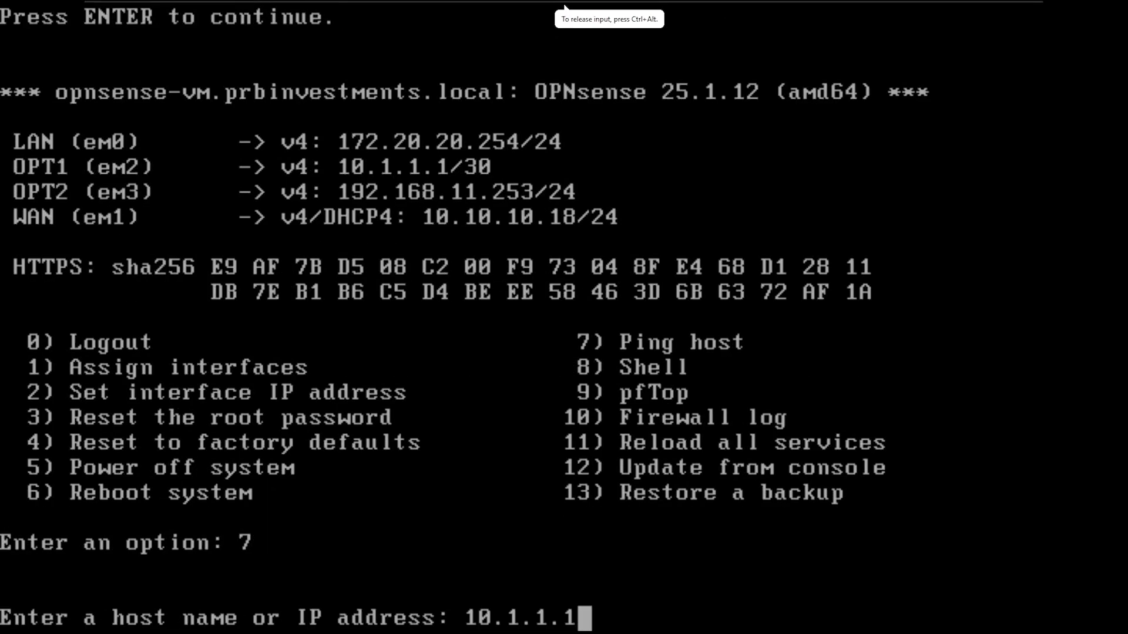
key("BackSpace")
type("2")
key("Return")
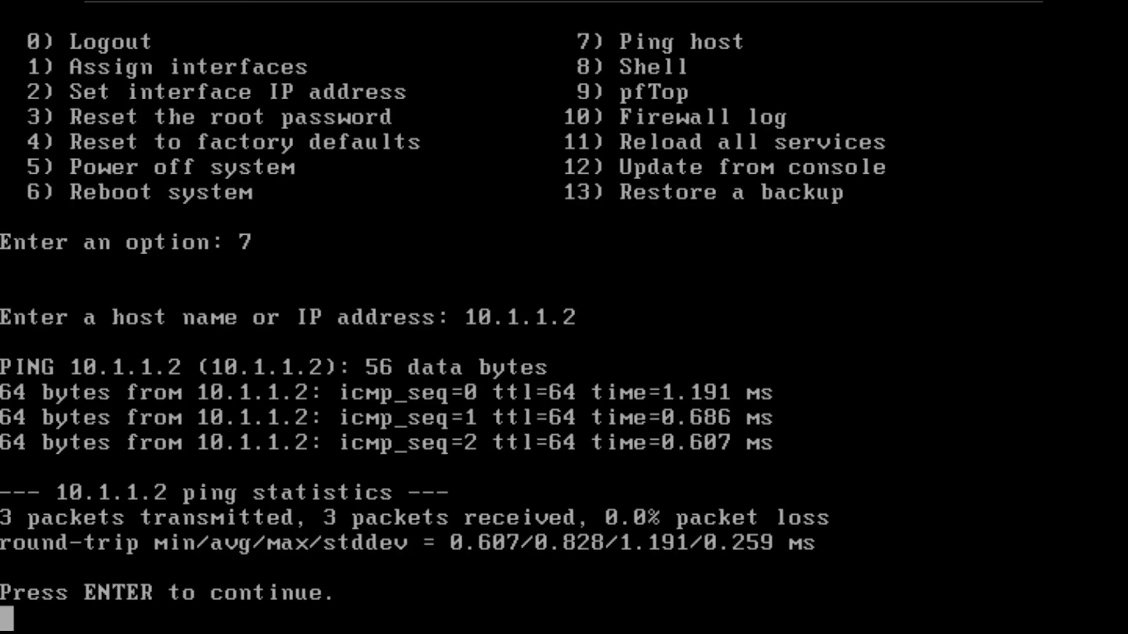
key("Return")
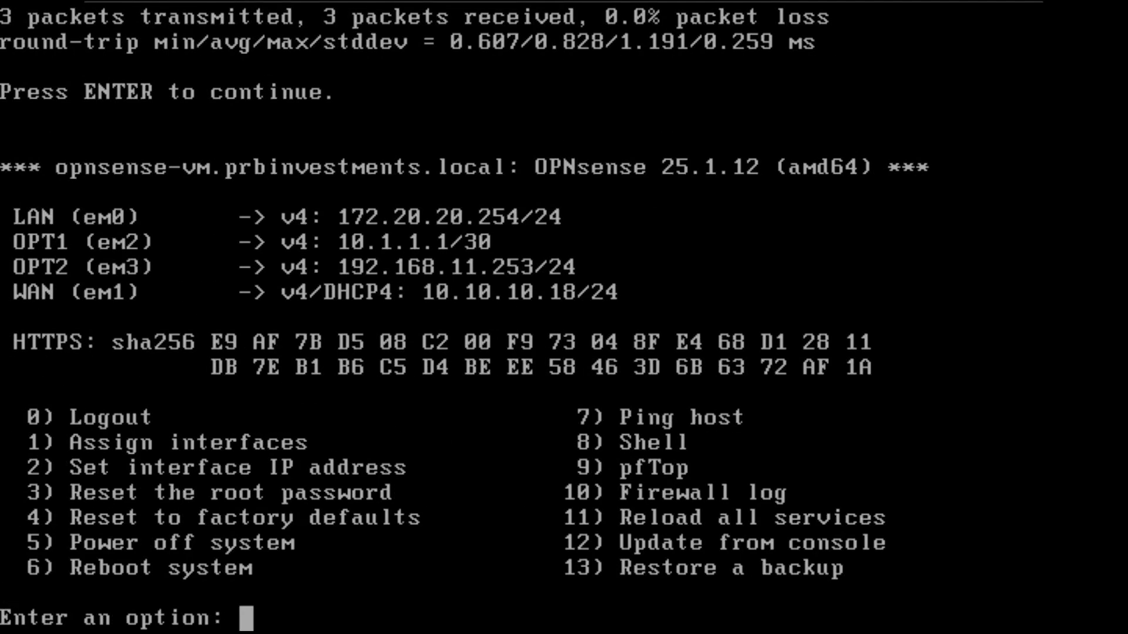
key("ctrl+alt")
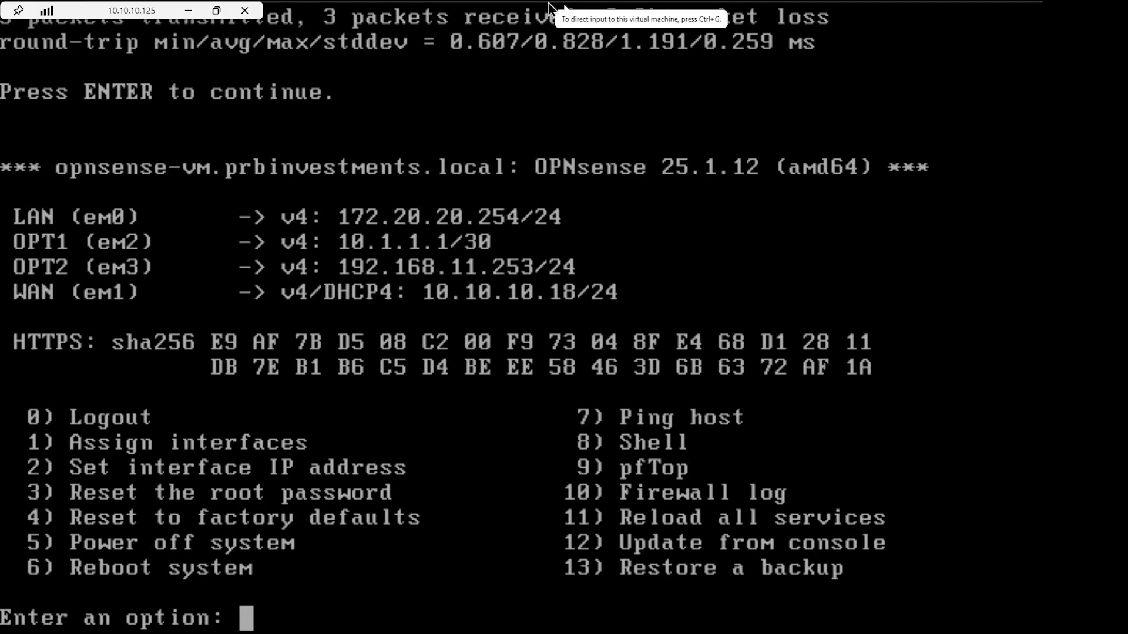
- Back on dc-01, open the OPNsense OPT2 interface settings
mouse_move(548, 3)
left_click(590, 12)
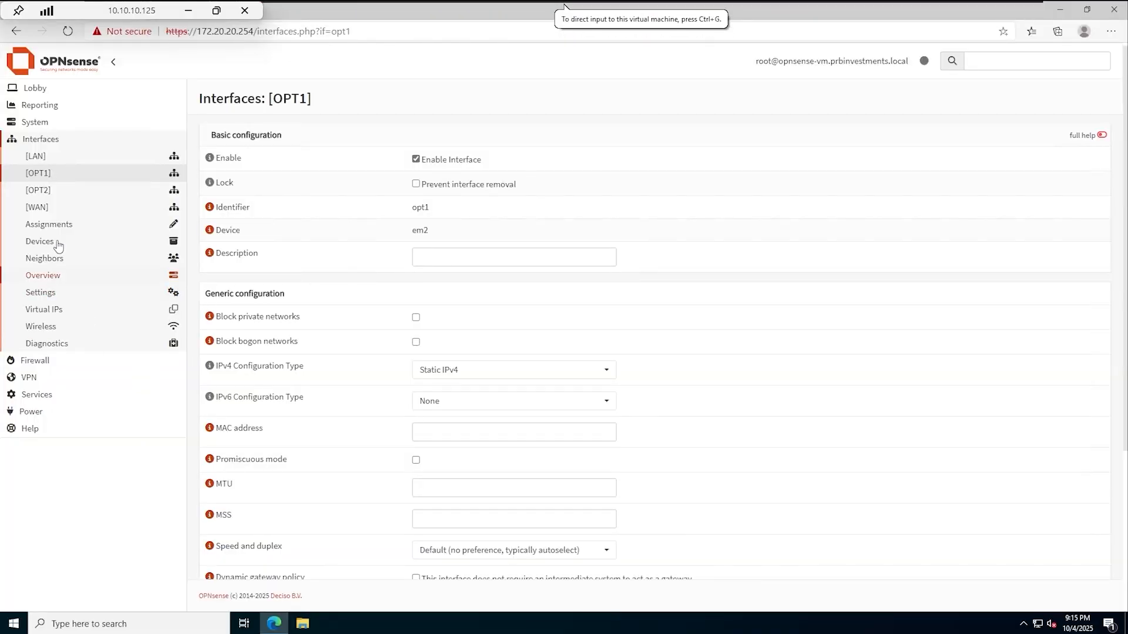
left_click(52, 197)
scroll(428, 367, "down", 4)
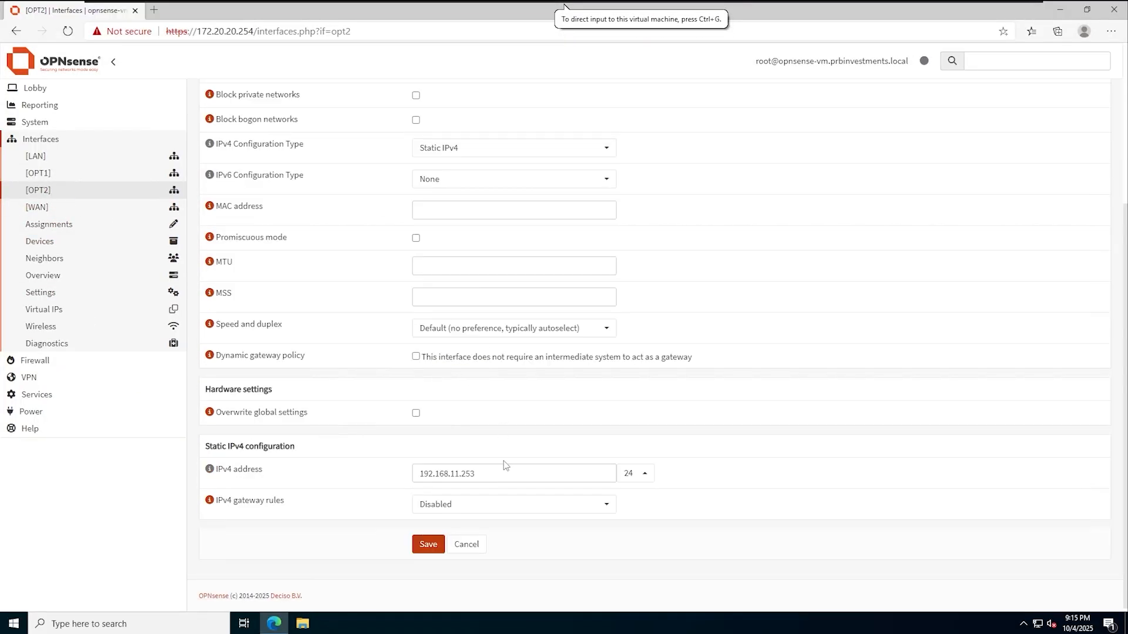
- Change OPT2's IPv4 address to 192.168.10.254, save, and apply the changes
left_click_drag(502, 473, 371, 484)
left_click(476, 473)
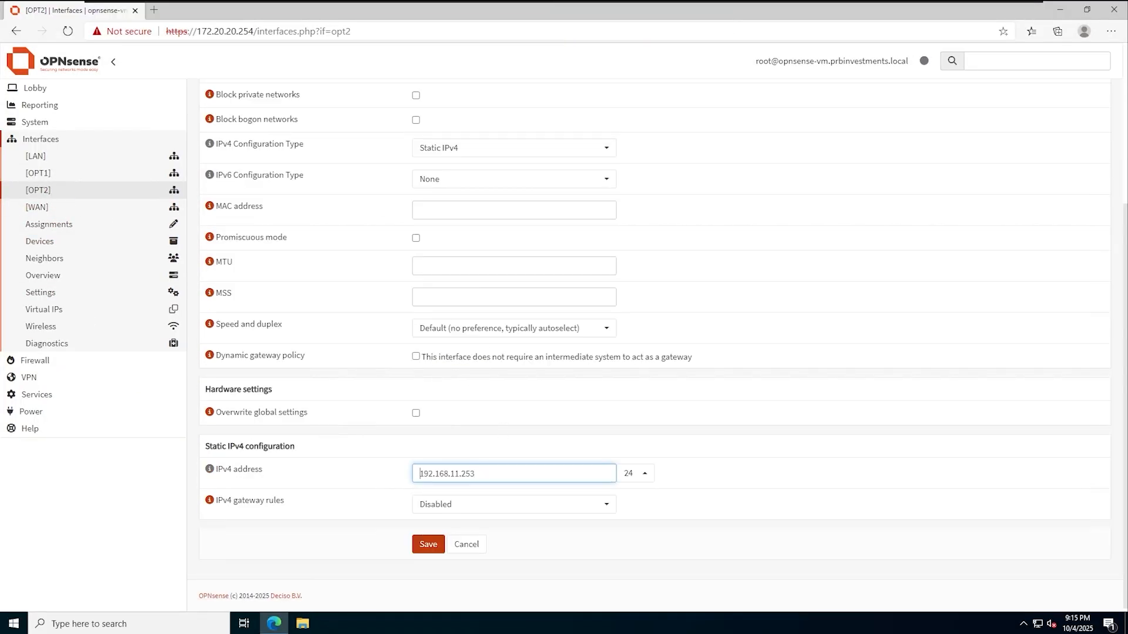
left_click(424, 474)
key("BackSpace")
type("0")
key("Right")
key("Right")
key("Right")
key("Right")
key("BackSpace")
type("4")
left_click(426, 549)
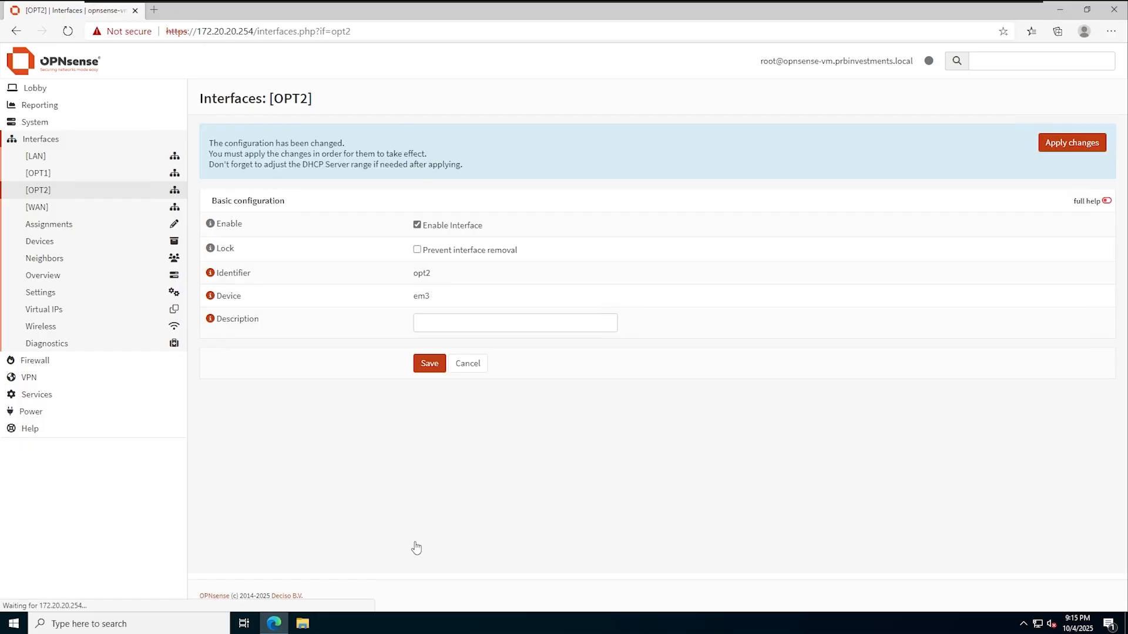
left_click(1066, 143)
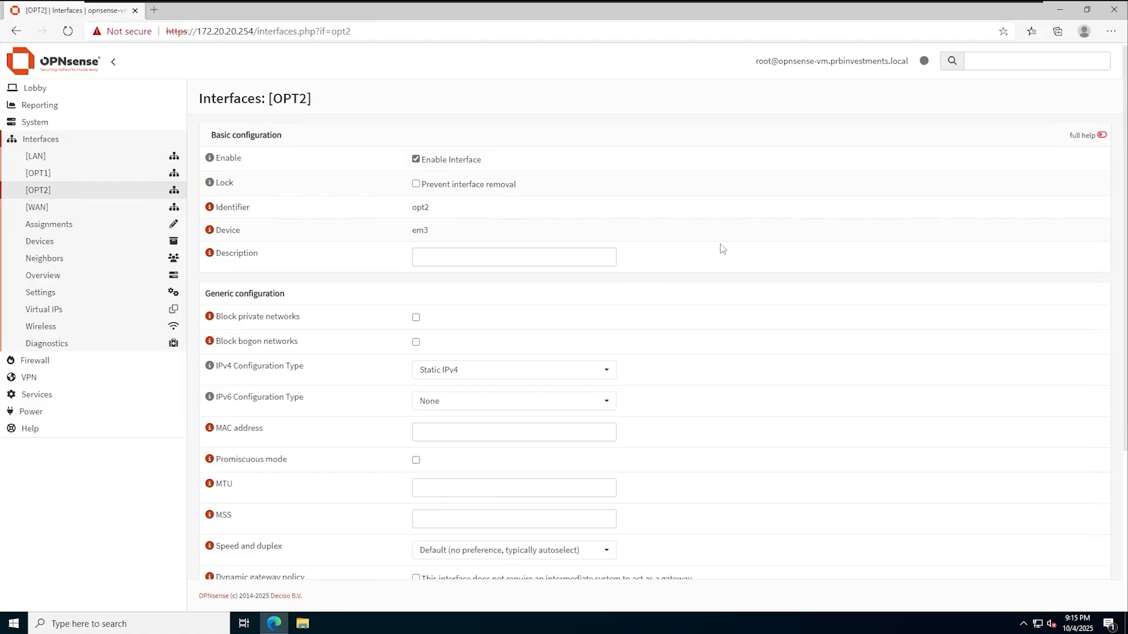
- On tor-dc-01, open PowerShell and ping 10.1.1.2
mouse_move(713, 2)
left_click(774, 10)
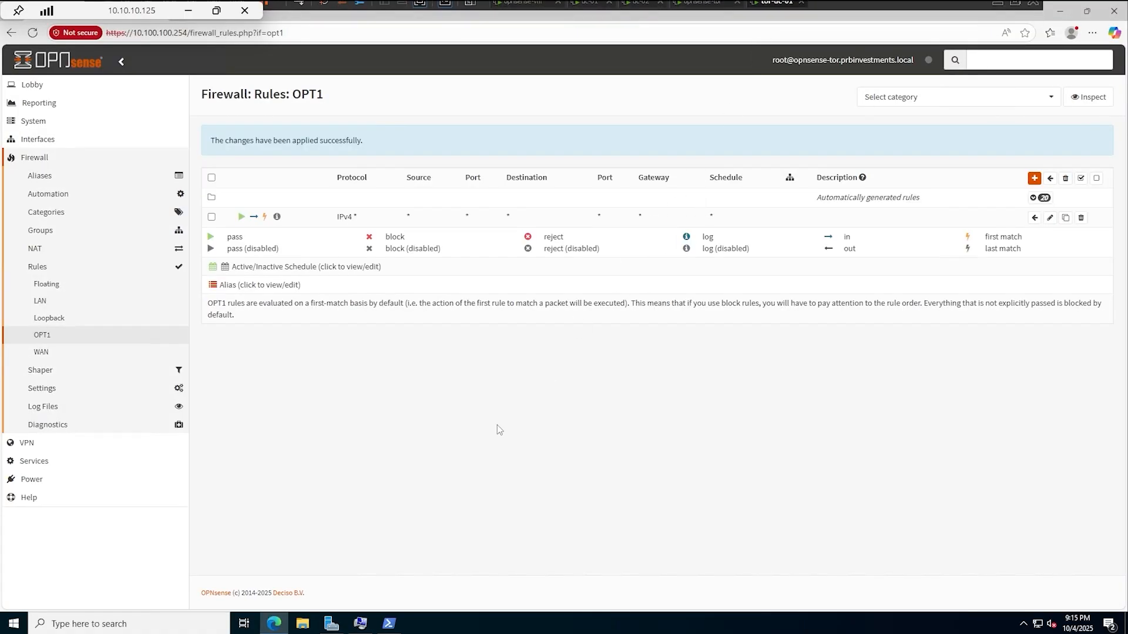
left_click(391, 622)
left_click(494, 323)
type("pin")
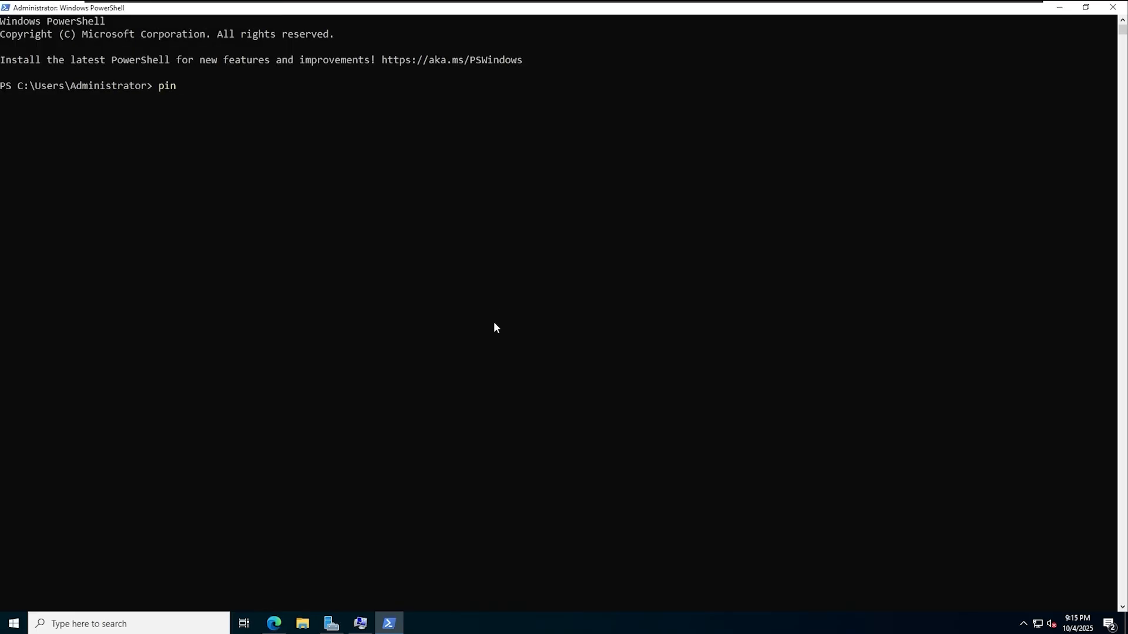
type("g 10.1.1.2")
key("Return")
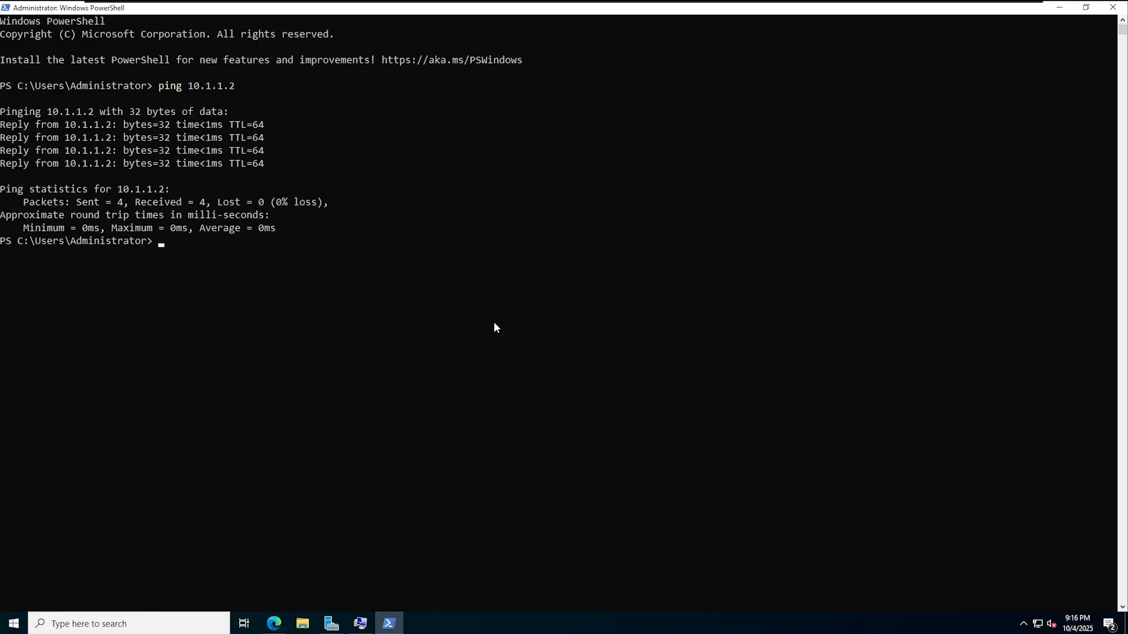
- Re-run the ping against 10.1.1.1 instead
key("Up")
key("BackSpace")
type("10.1.1.")
key("Return")
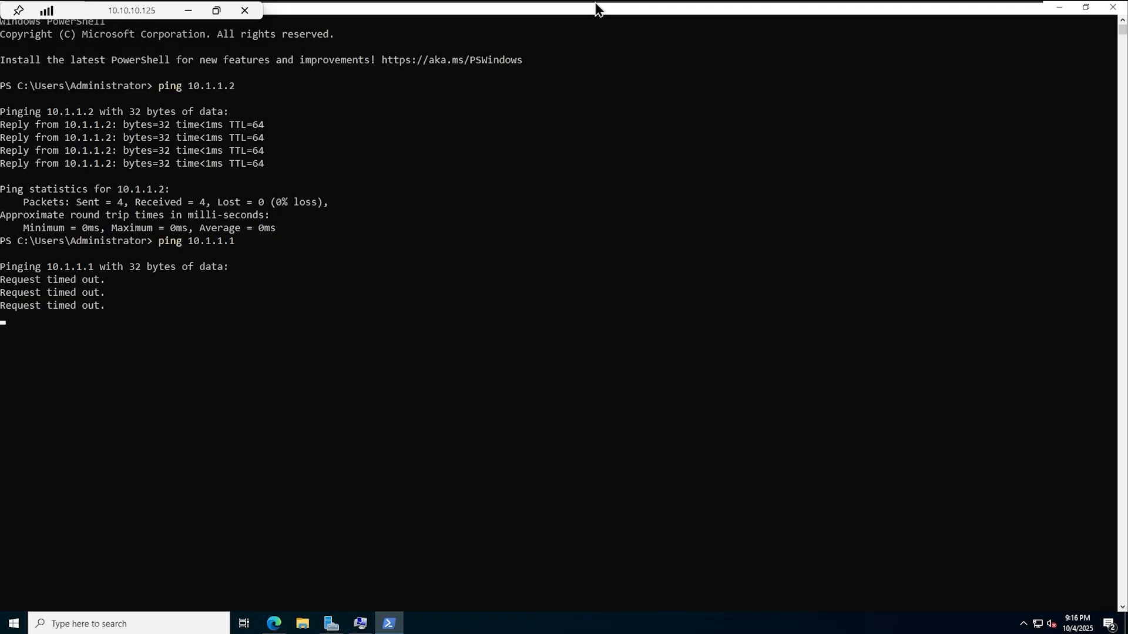
mouse_move(596, 8)
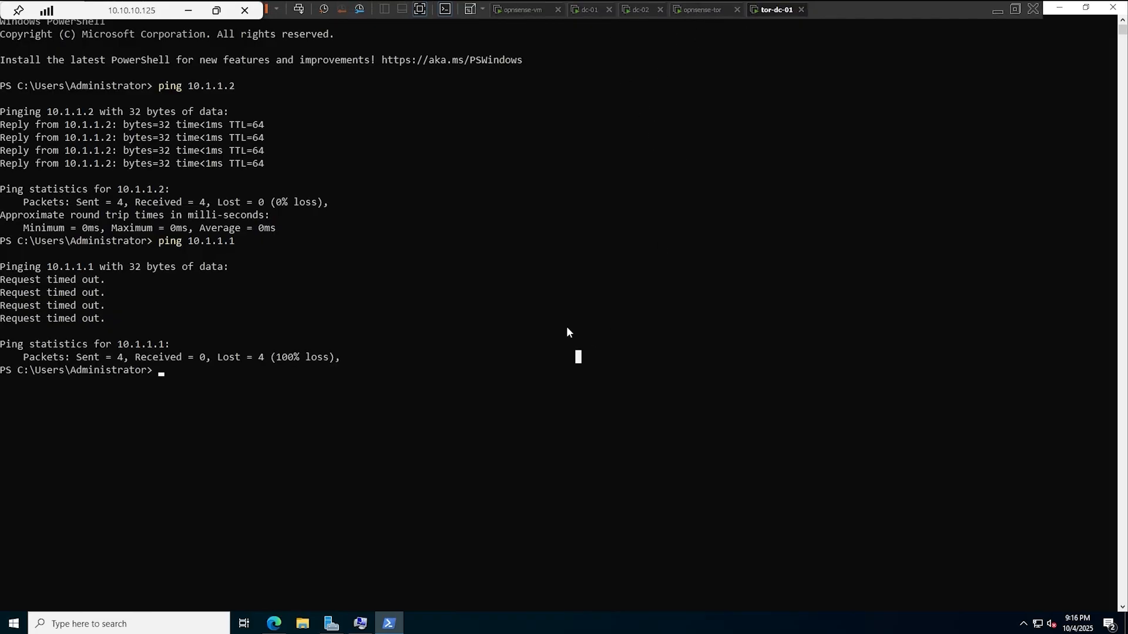
- In the OPNsense browser window, go to System > Gateways > Configuration
left_click(244, 623)
left_click(274, 624)
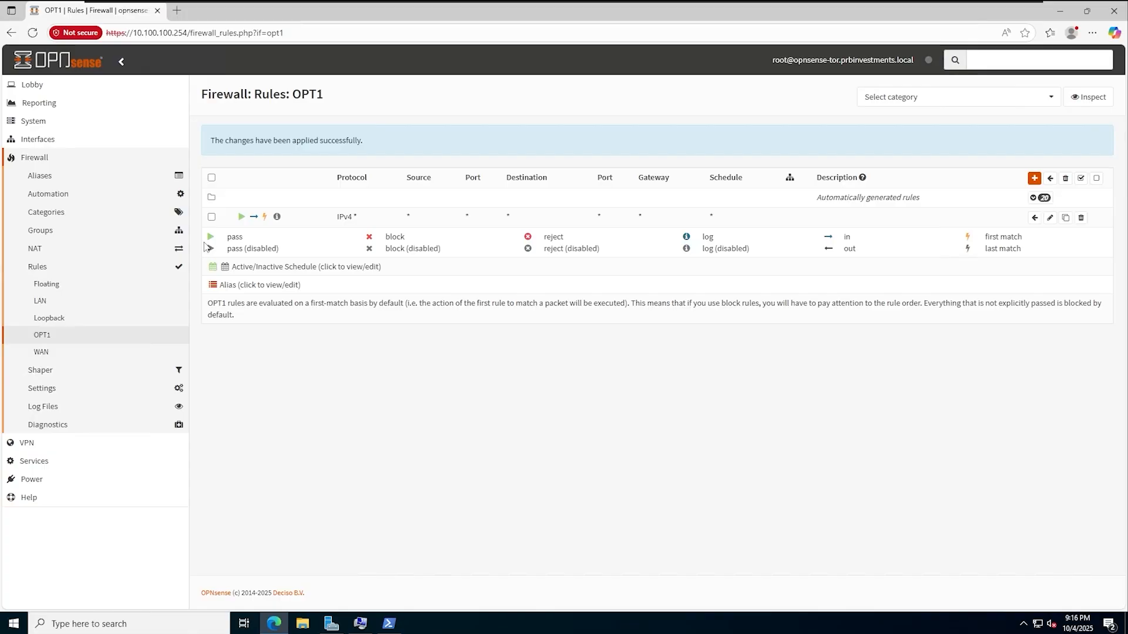
left_click(54, 139)
left_click(50, 121)
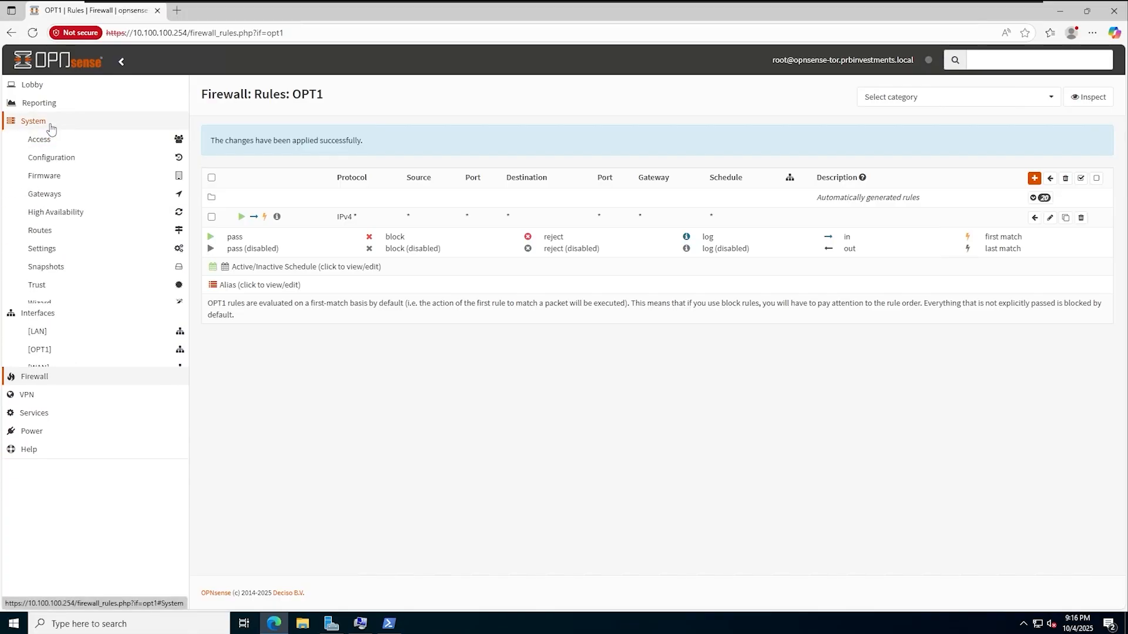
left_click(58, 194)
left_click(55, 211)
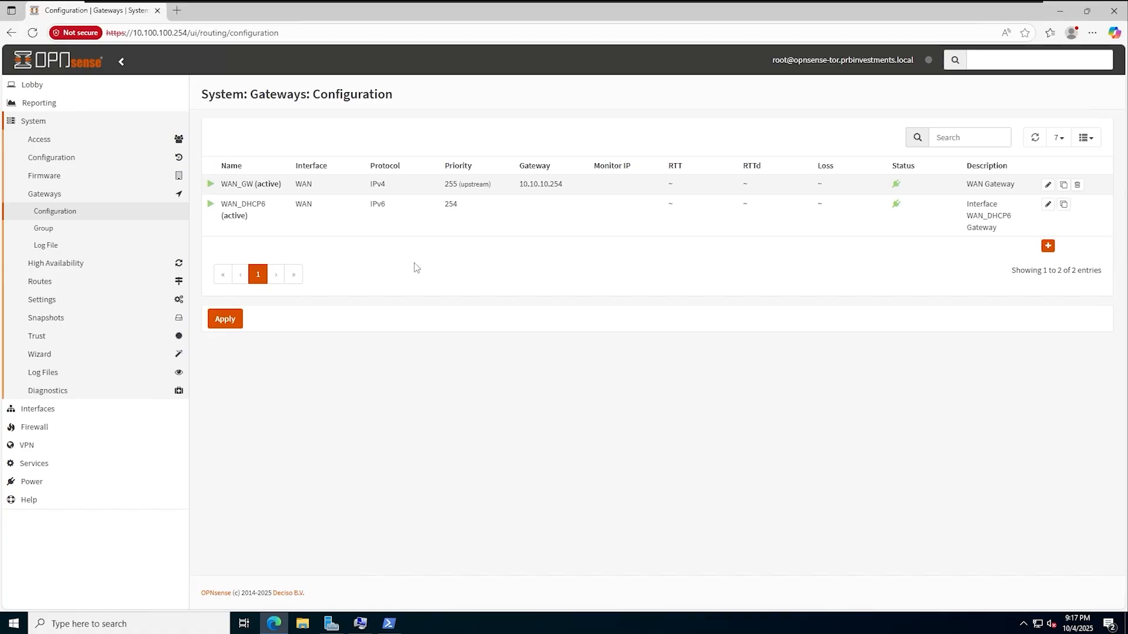
- Add gateway OPT1_GW on OPT1 with IP 10.1.1.1, save and apply it
left_click(1048, 246)
type("1")
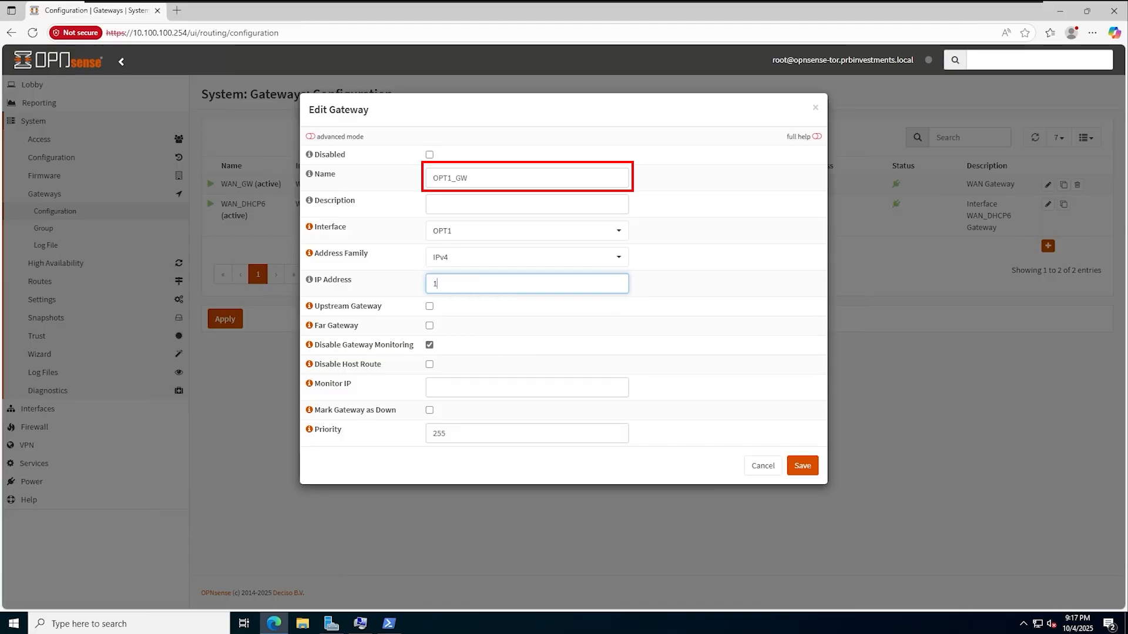
type("0.1.1.1")
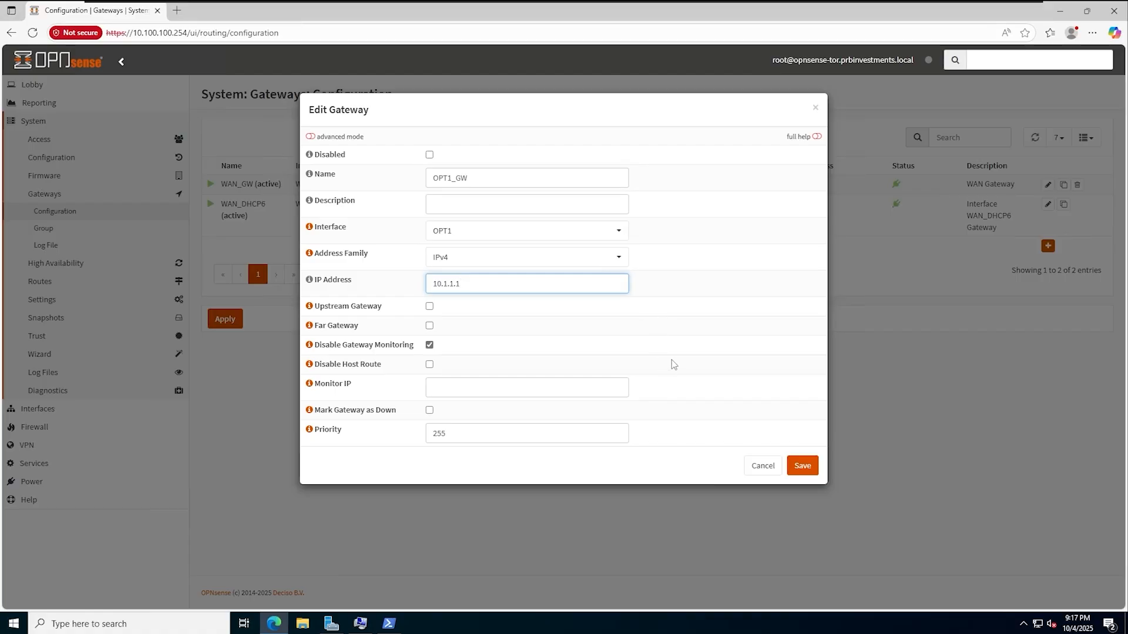
left_click(807, 467)
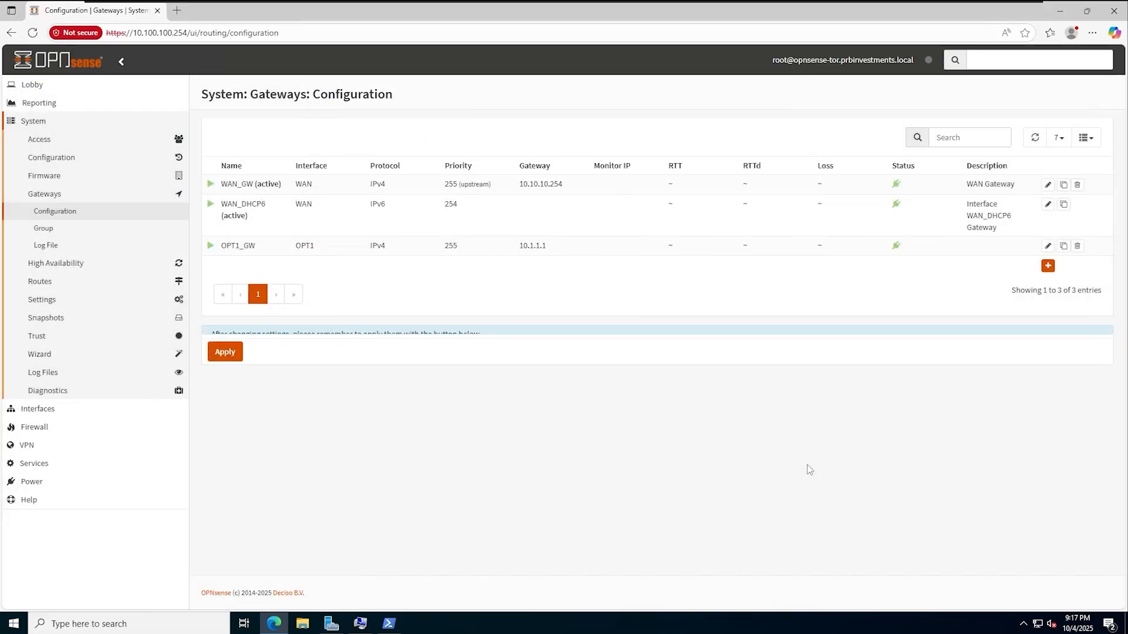
left_click(226, 382)
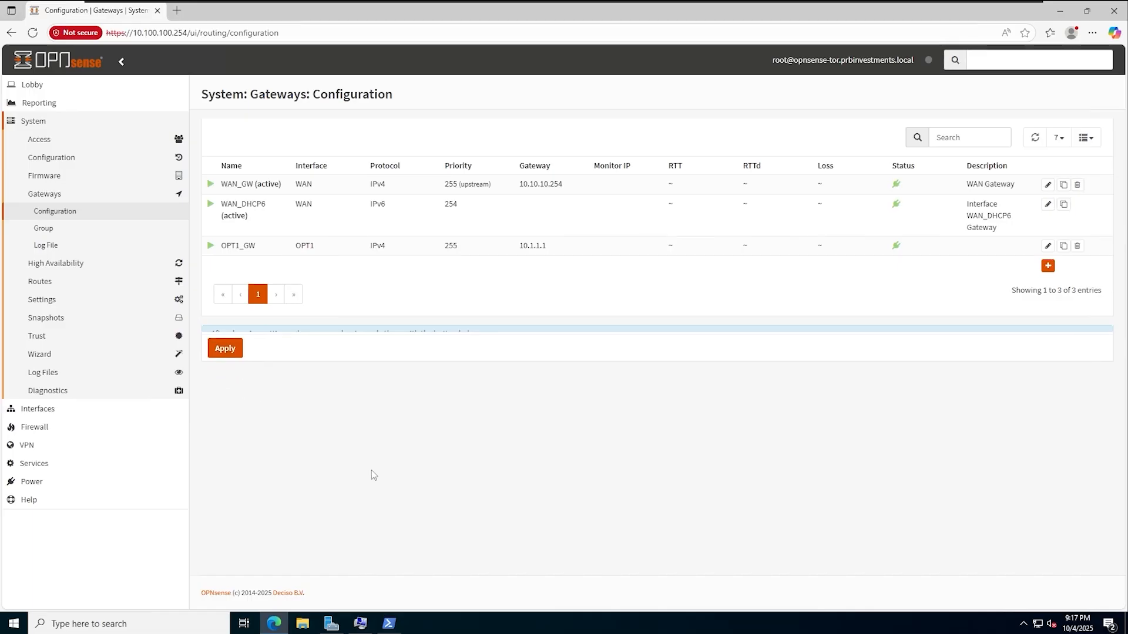
left_click(83, 284)
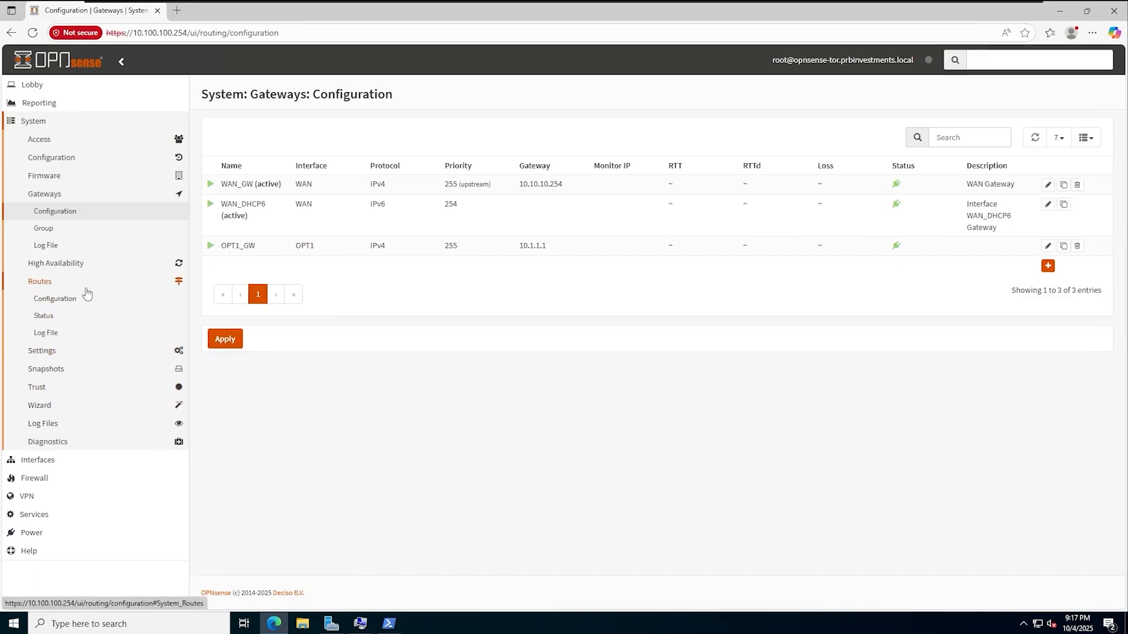
- Add and apply a static route for 172.20.20.0/24 via OPT1_GW, then return to PowerShell
left_click(58, 299)
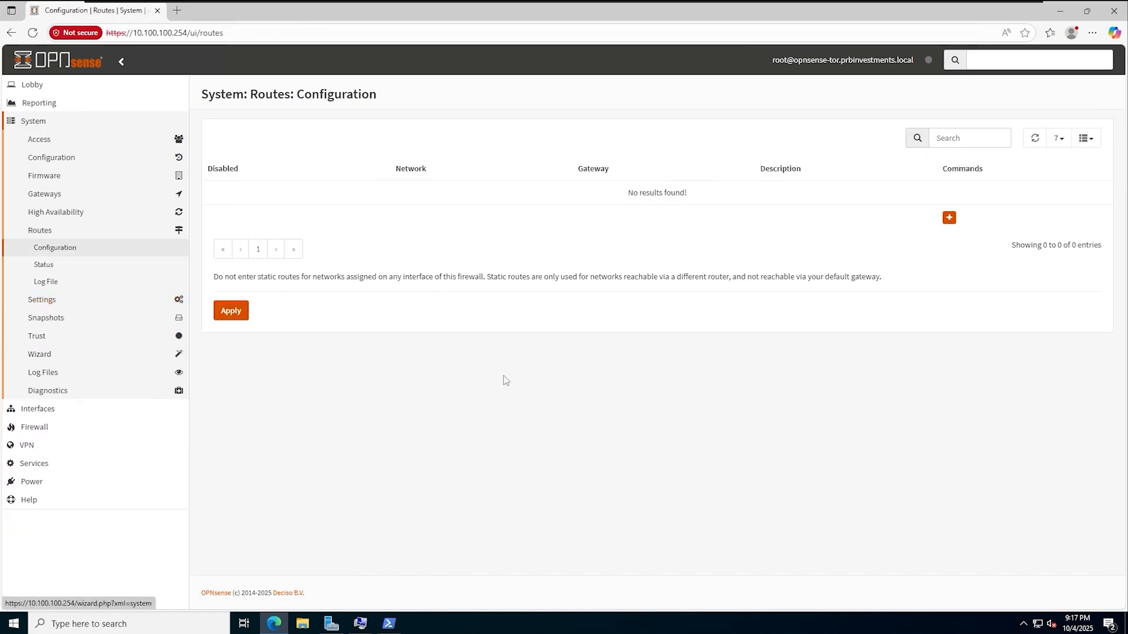
left_click(951, 221)
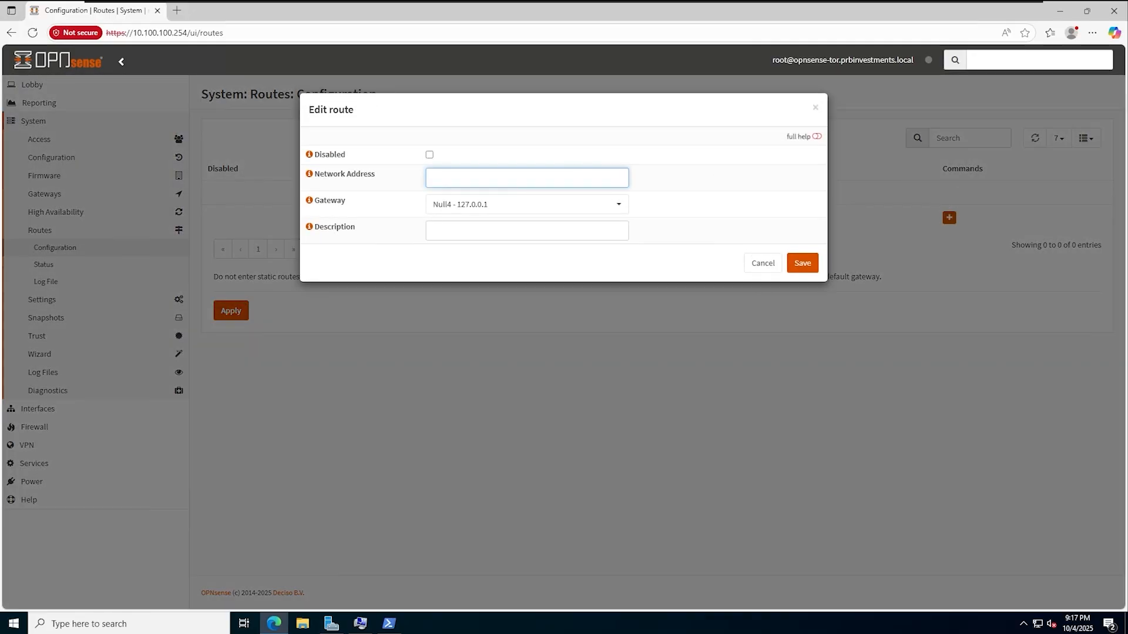
type("172.20.20.0/24")
left_click(510, 208)
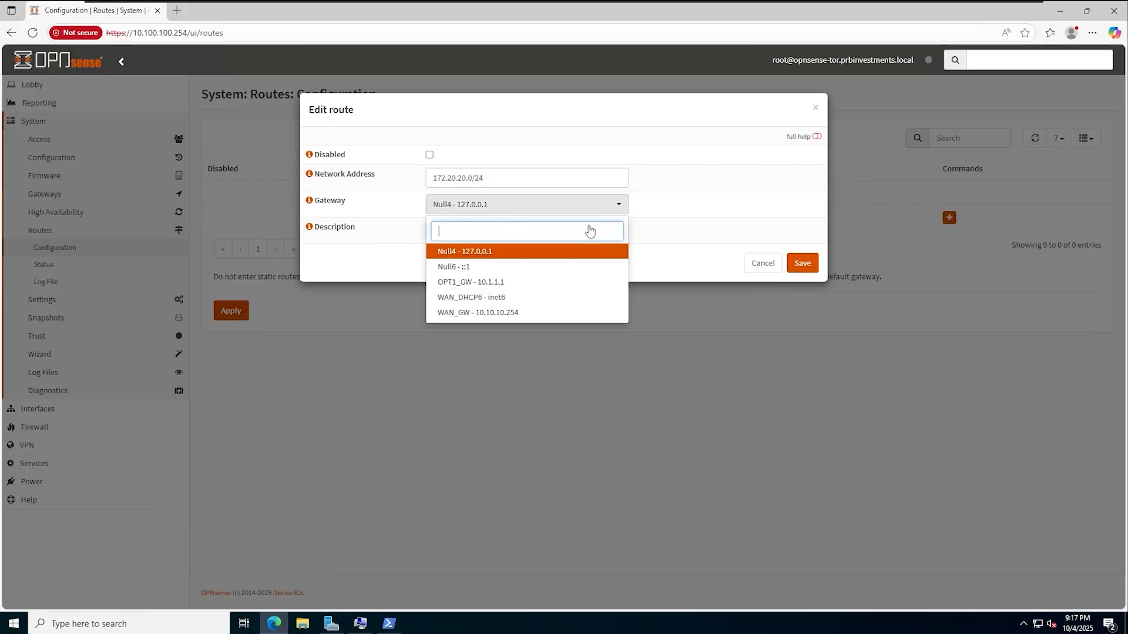
left_click(477, 283)
left_click(804, 265)
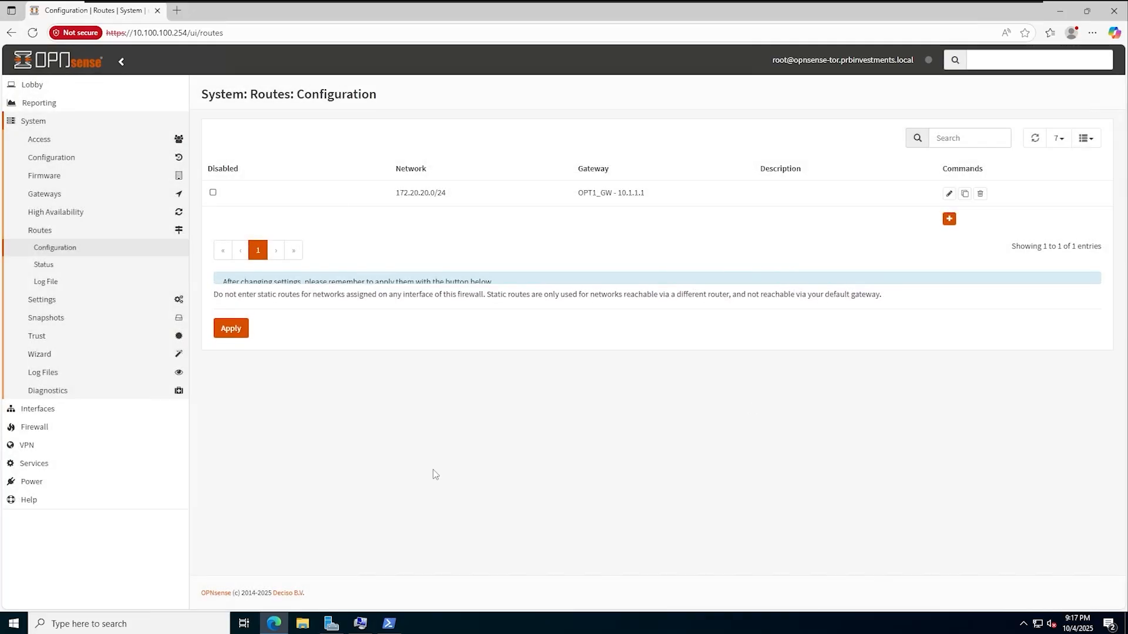
left_click(231, 354)
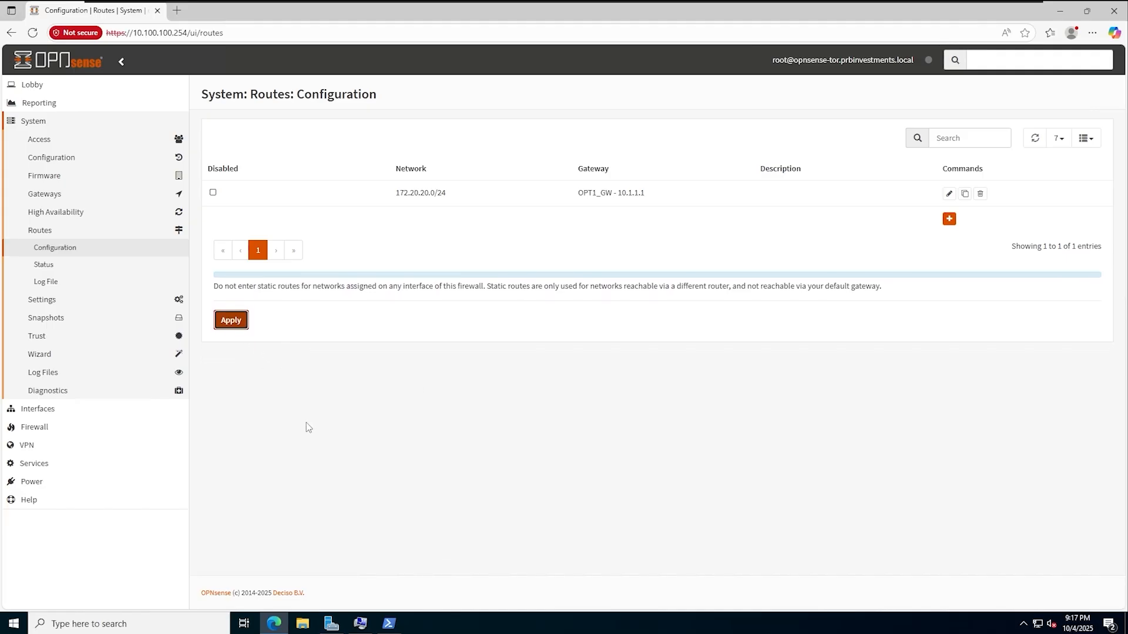
left_click(390, 624)
left_click(543, 305)
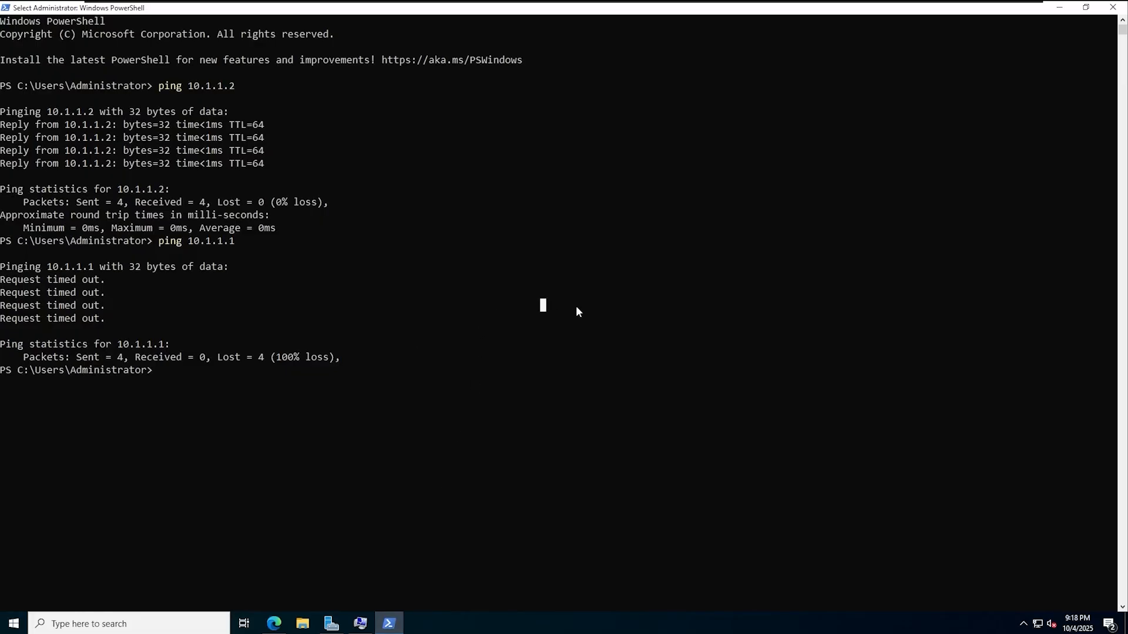
- Ping 172.20.20.254, stop it, then ping 172.20.20.20 instead
type("ping 172.20.20.254")
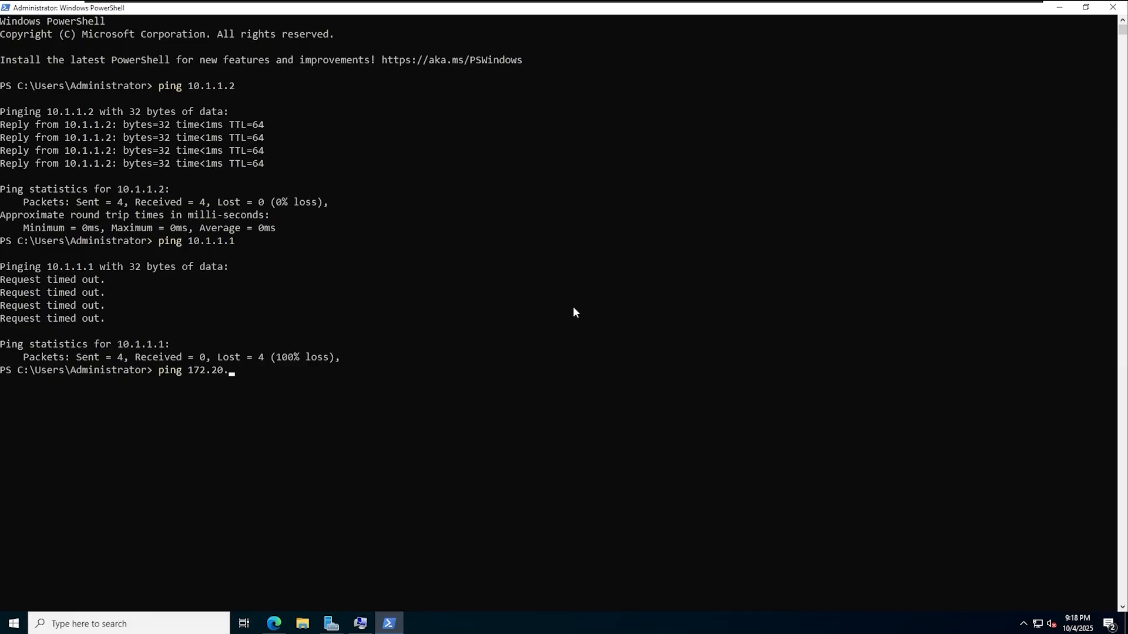
key("Return")
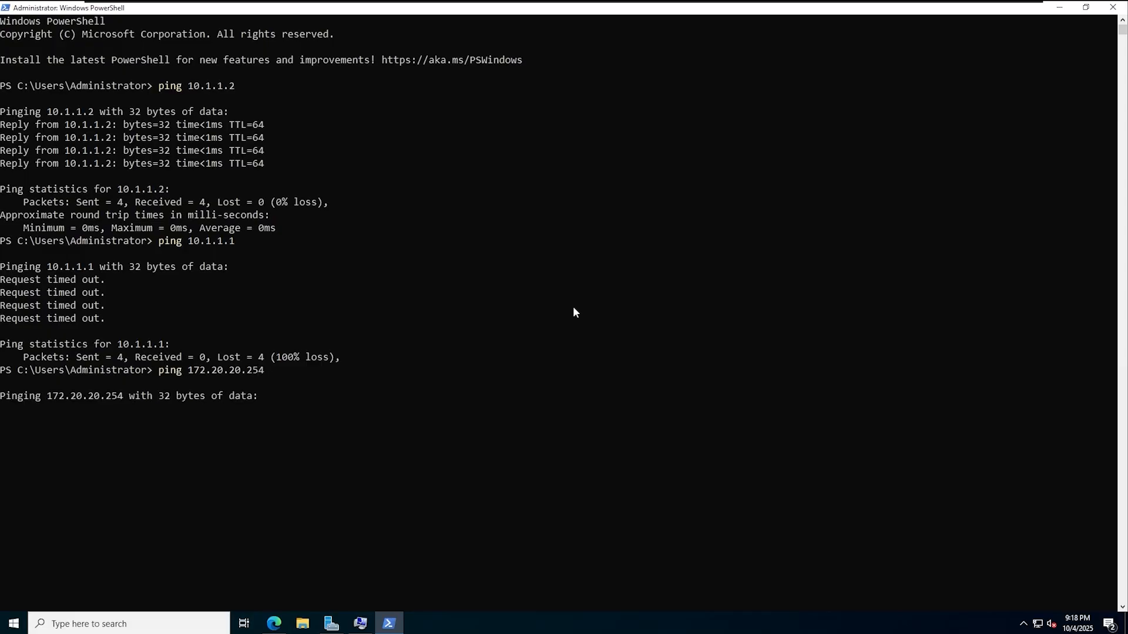
key("ctrl+c")
key("Up")
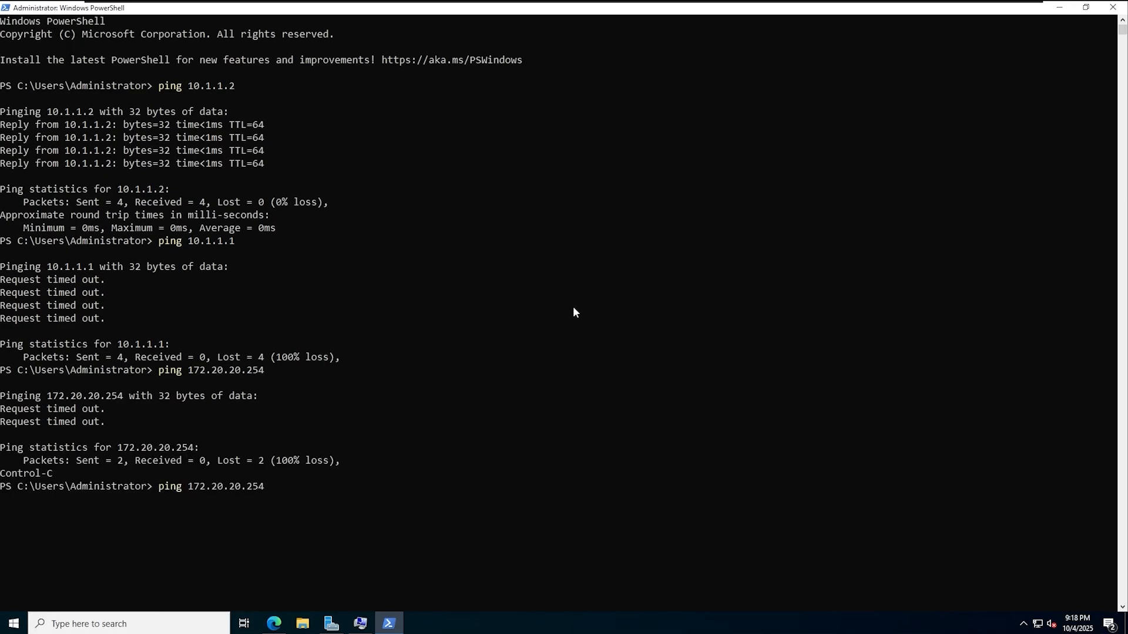
key("BackSpace")
key("BackSpace")
key("BackSpace")
type("20")
key("Return")
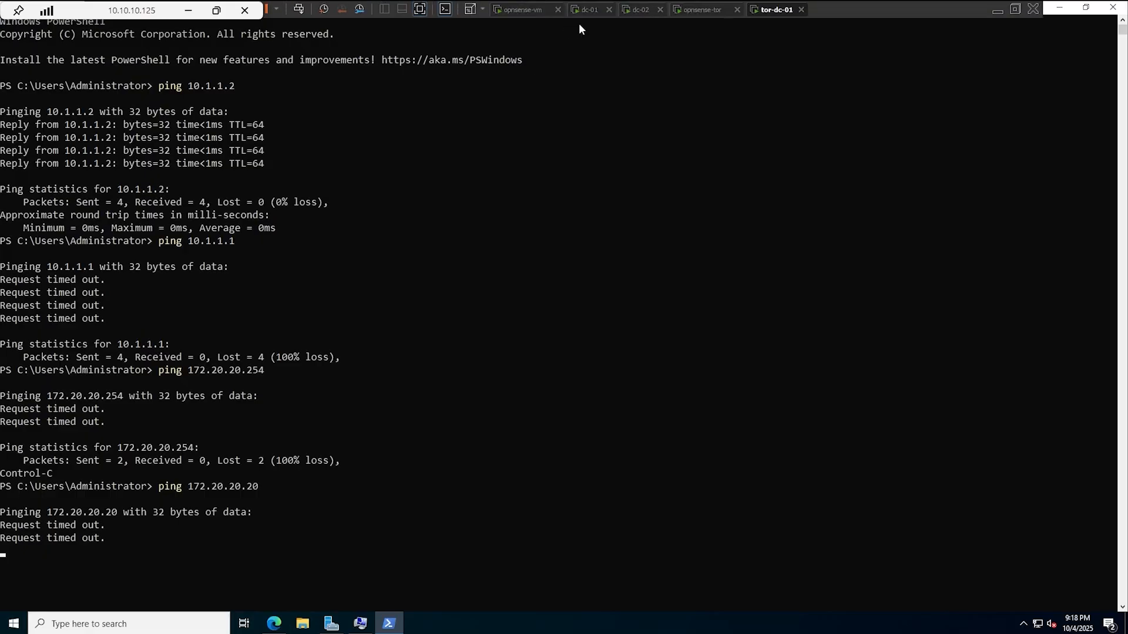
- On dc-01, open Command Prompt and ping 10.100.100.254
left_click(584, 9)
left_click(22, 629)
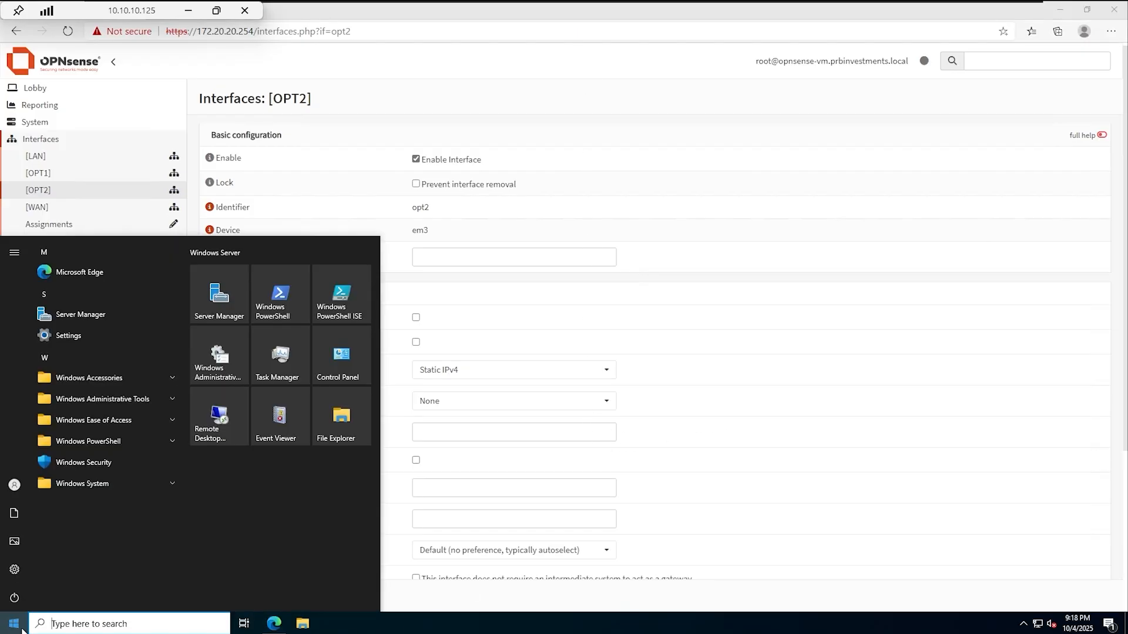
type("cmd")
key("Return")
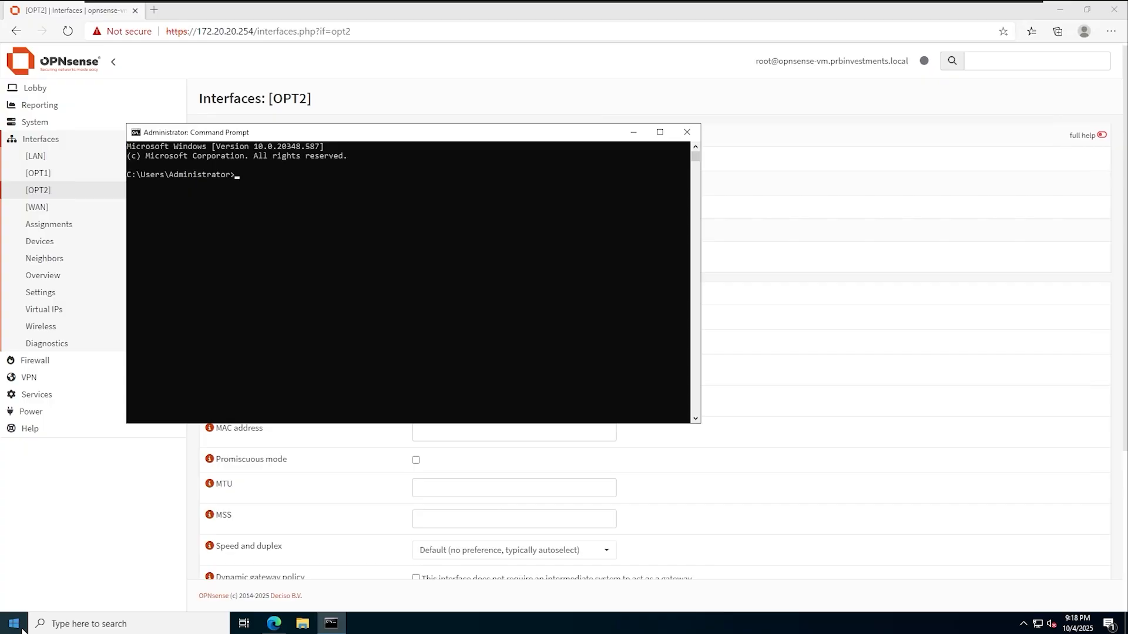
type("ping 10.100.100.254")
key("Return")
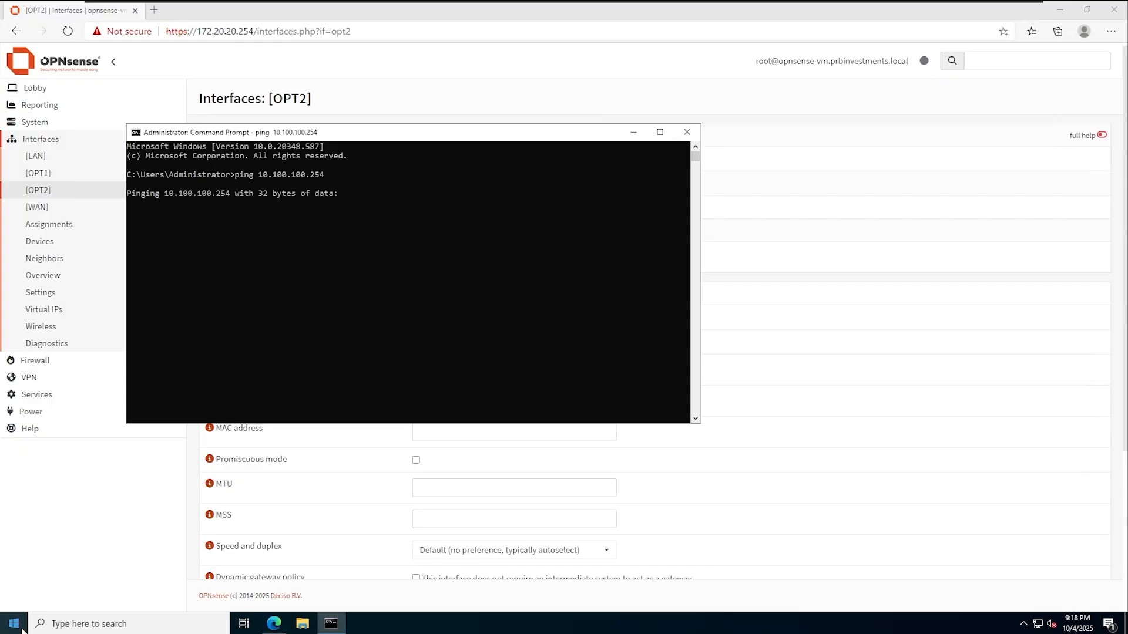
- Stop that ping, ping 10.100.100.20, then minimize the console
scroll(535, 248, "up", 2, "ctrl")
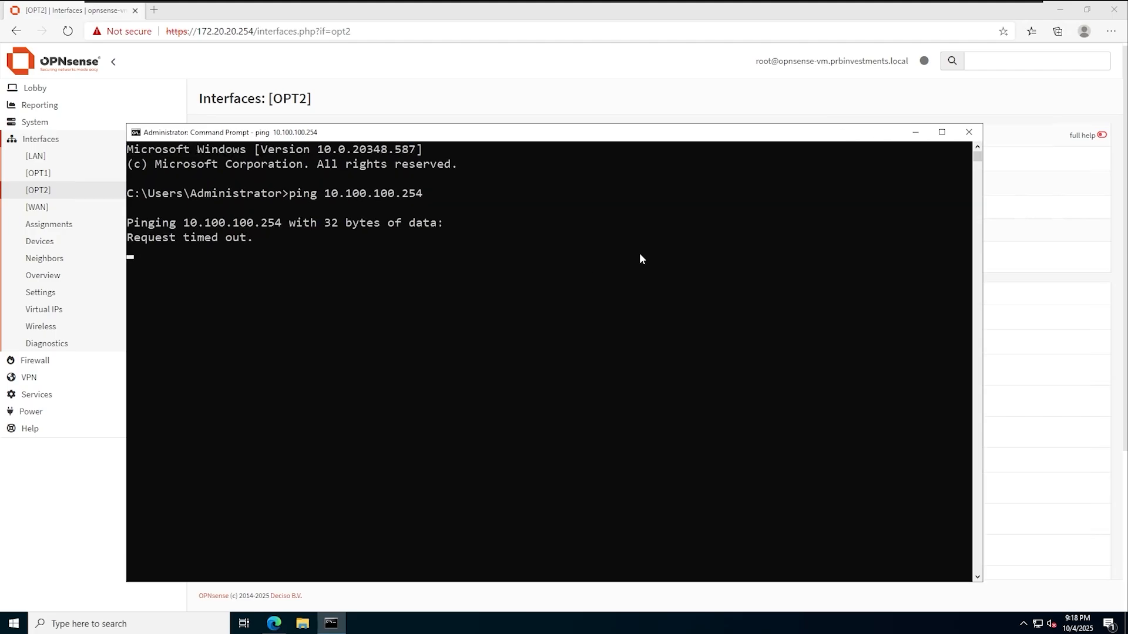
key("ctrl+c")
key("Return")
key("Up")
key("BackSpace")
key("BackSpace")
key("BackSpace")
type("2")
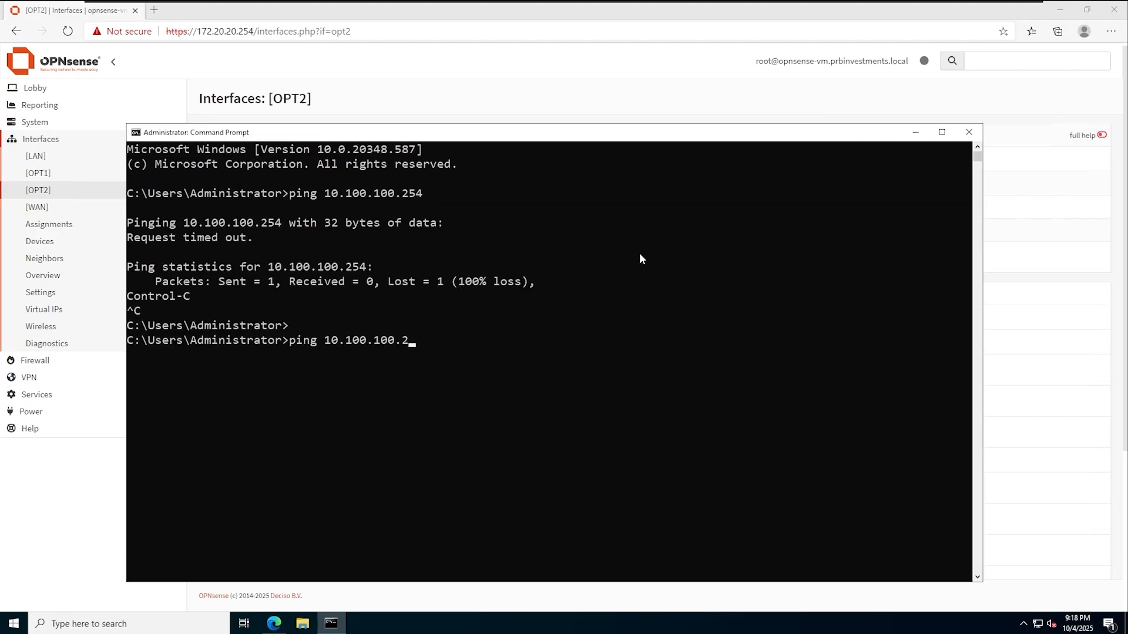
type("0")
key("Return")
left_click_drag(625, 131, 599, 97)
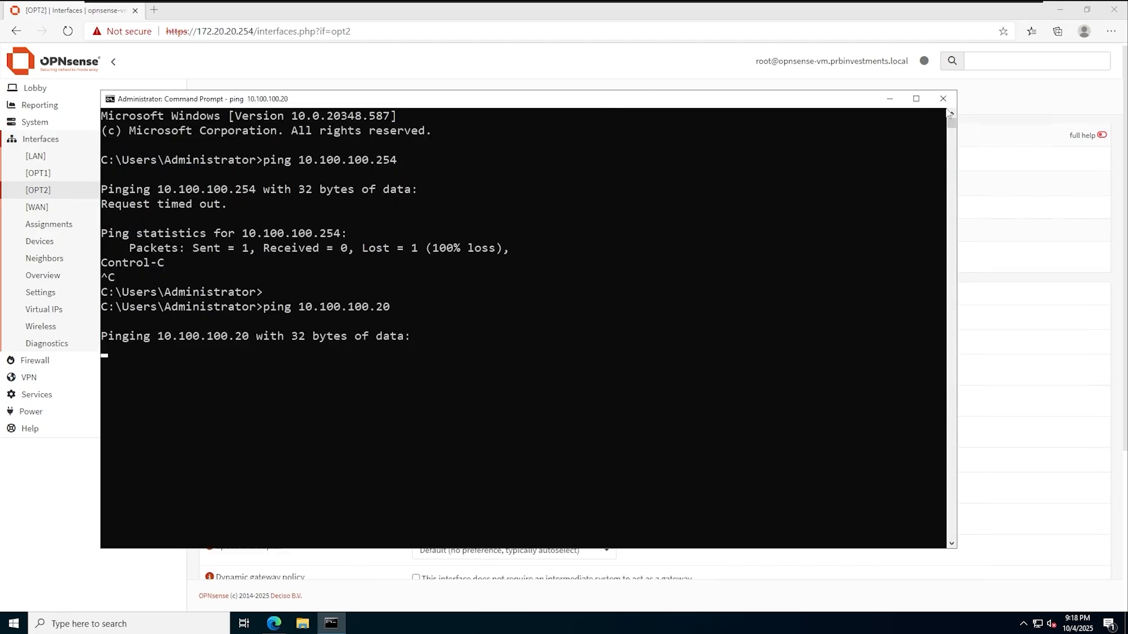
left_click(890, 98)
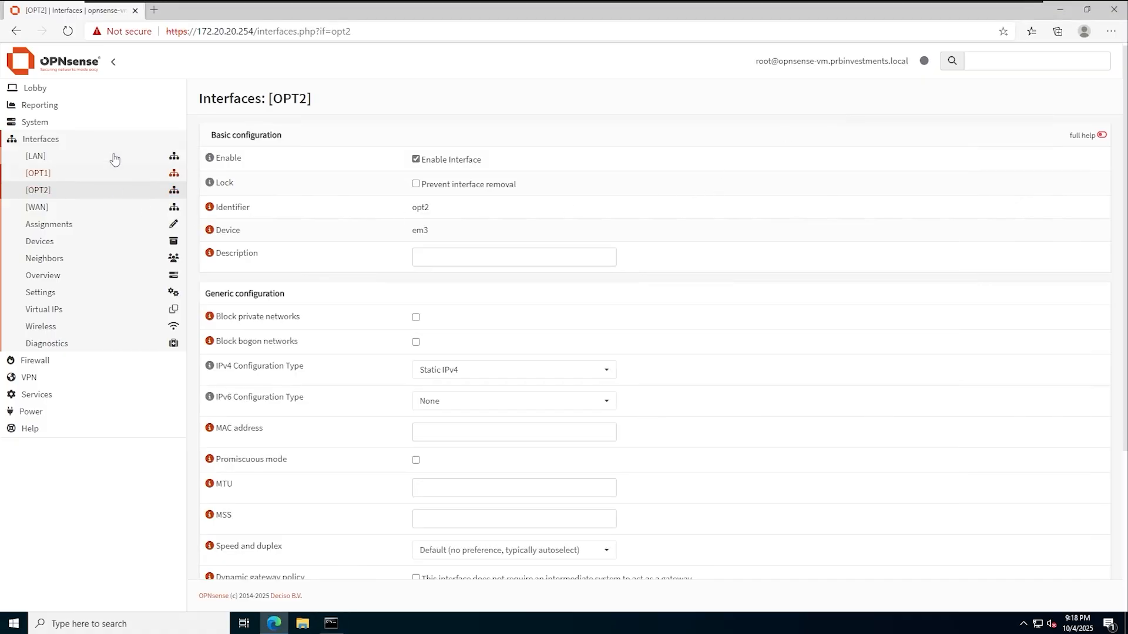
- Add IPv4 gateway OPT1_GW on interface OPT1 with IP 10.1.1.2, then save and apply it
left_click(75, 125)
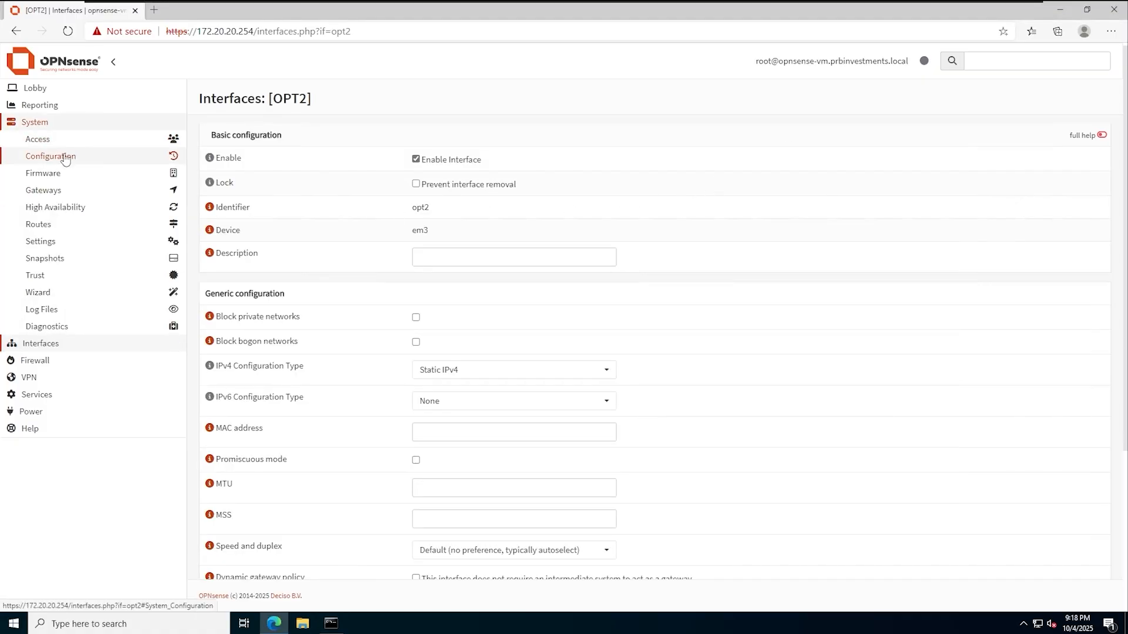
left_click(73, 191)
left_click(74, 207)
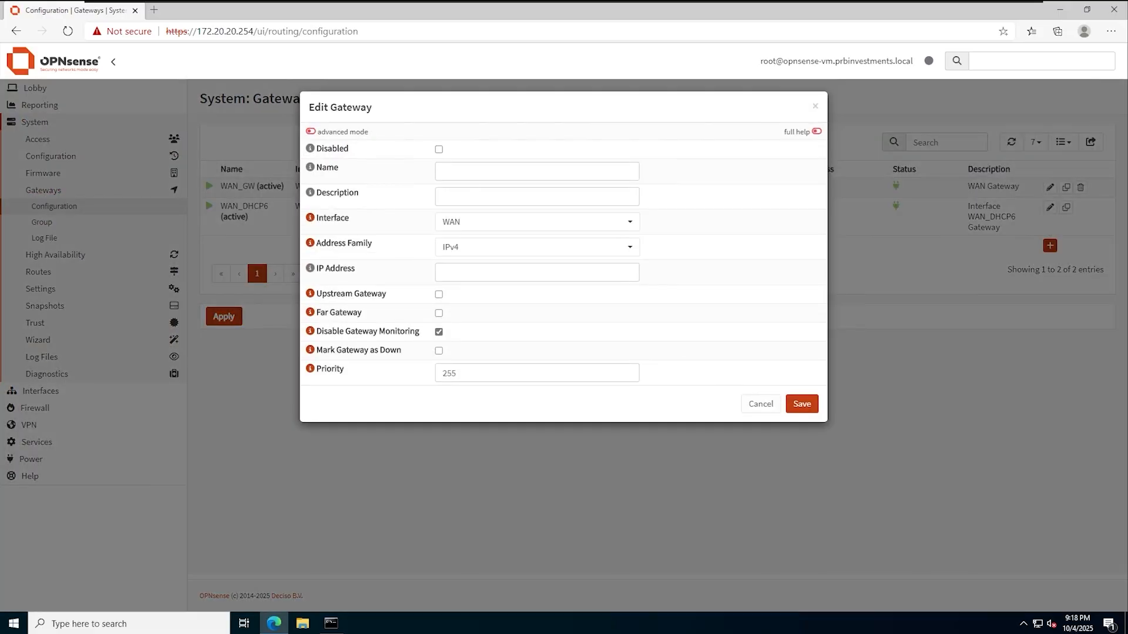
type("OPT")
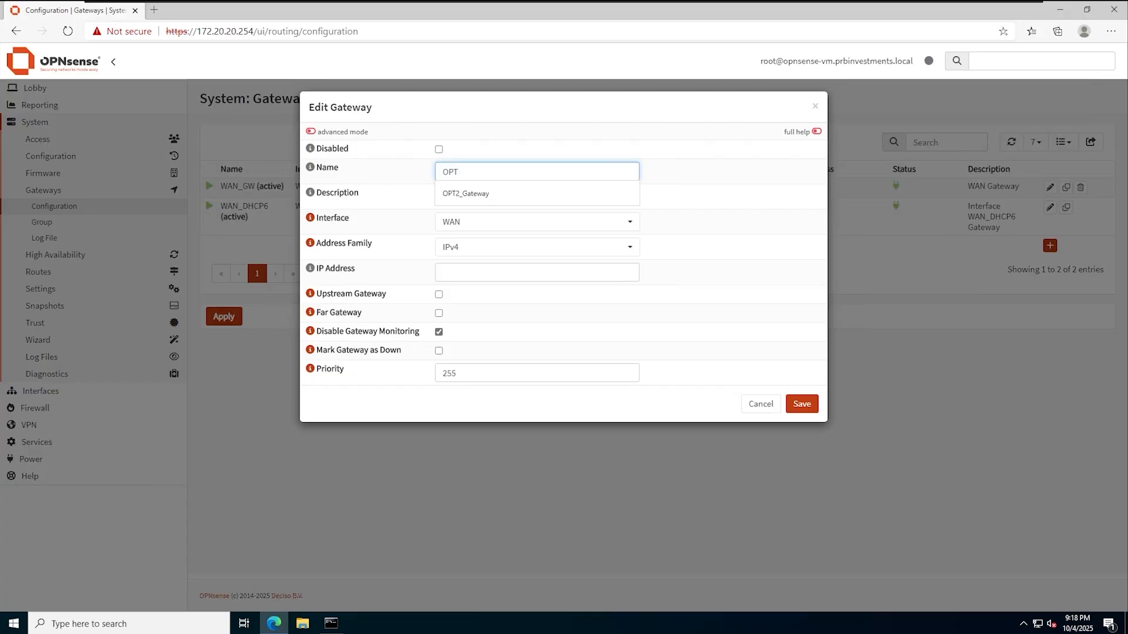
type("1_GW")
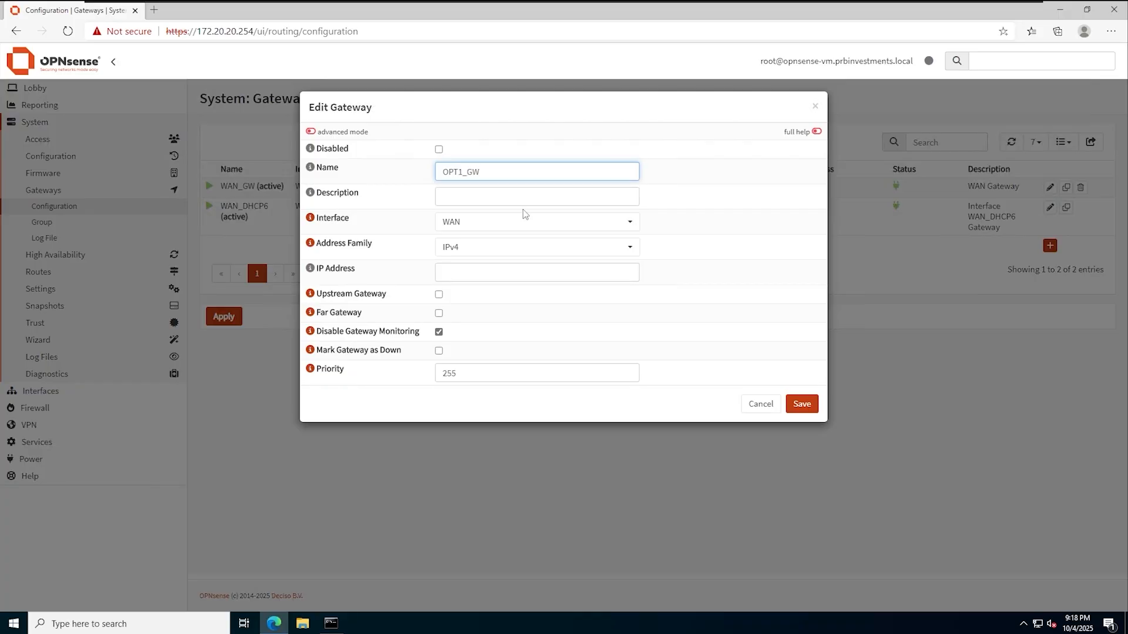
left_click(524, 222)
left_click(462, 282)
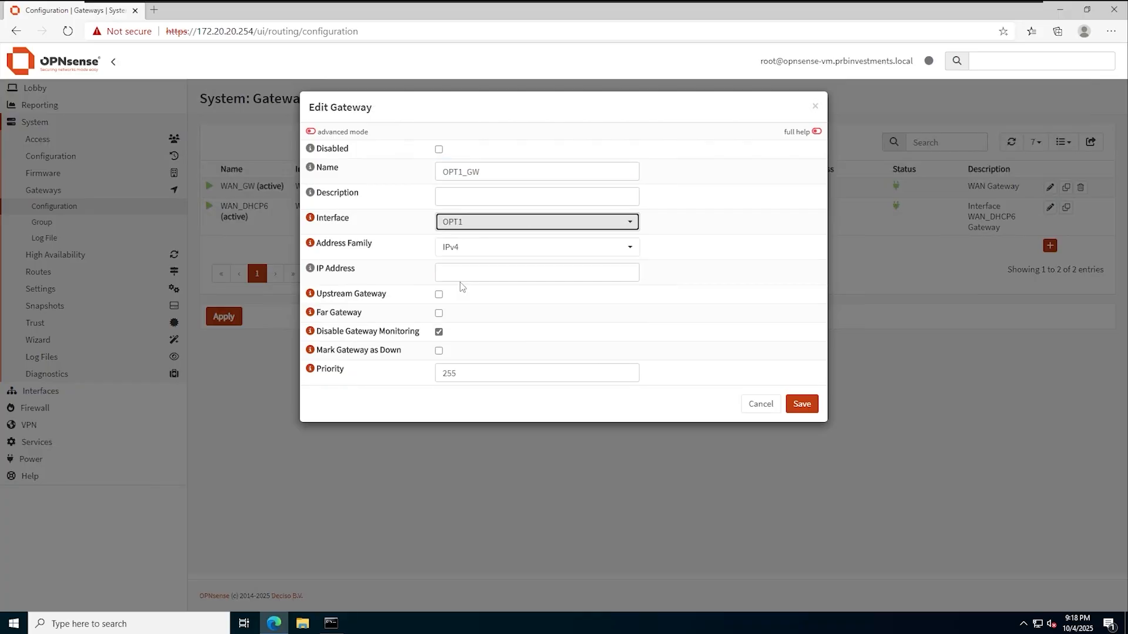
left_click(587, 272)
type("10.")
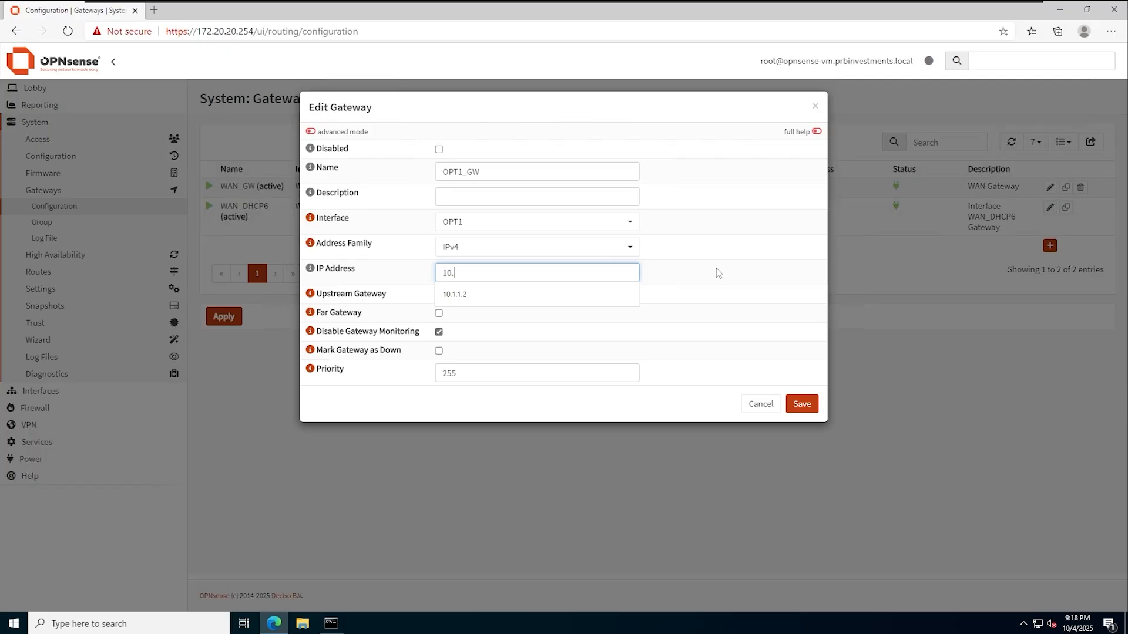
type("1.1.2")
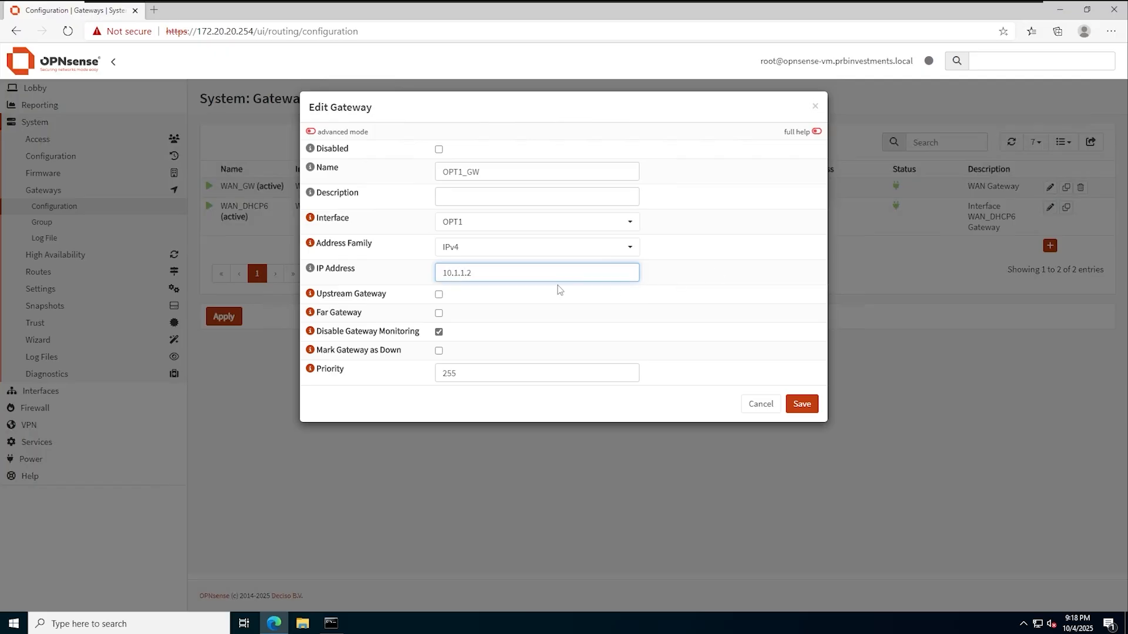
left_click(802, 404)
left_click(218, 379)
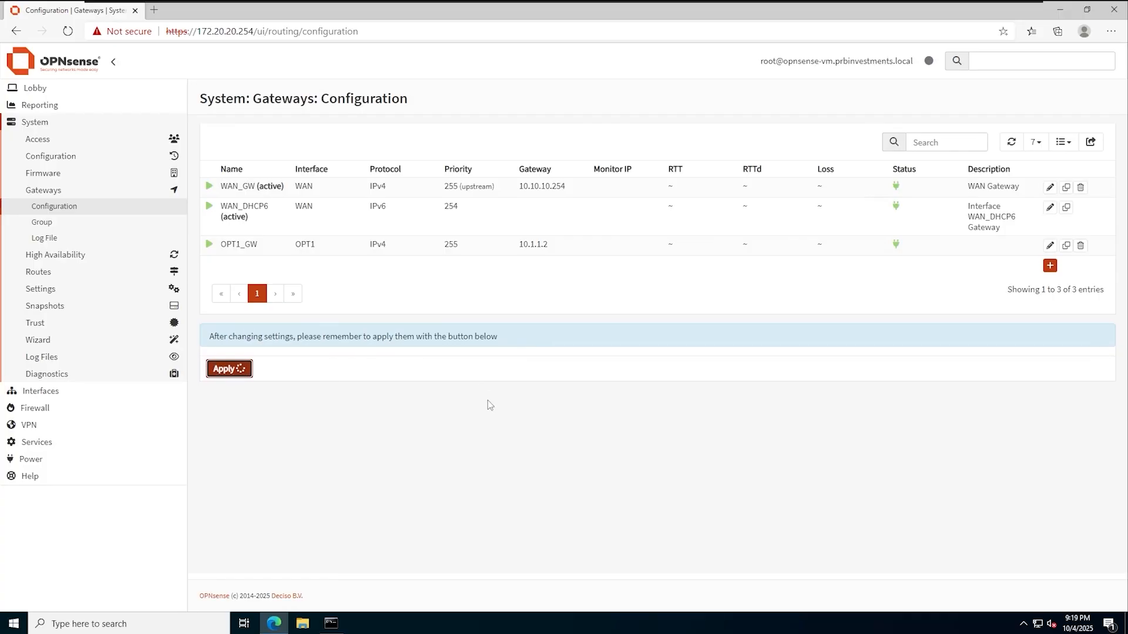
left_click(57, 275)
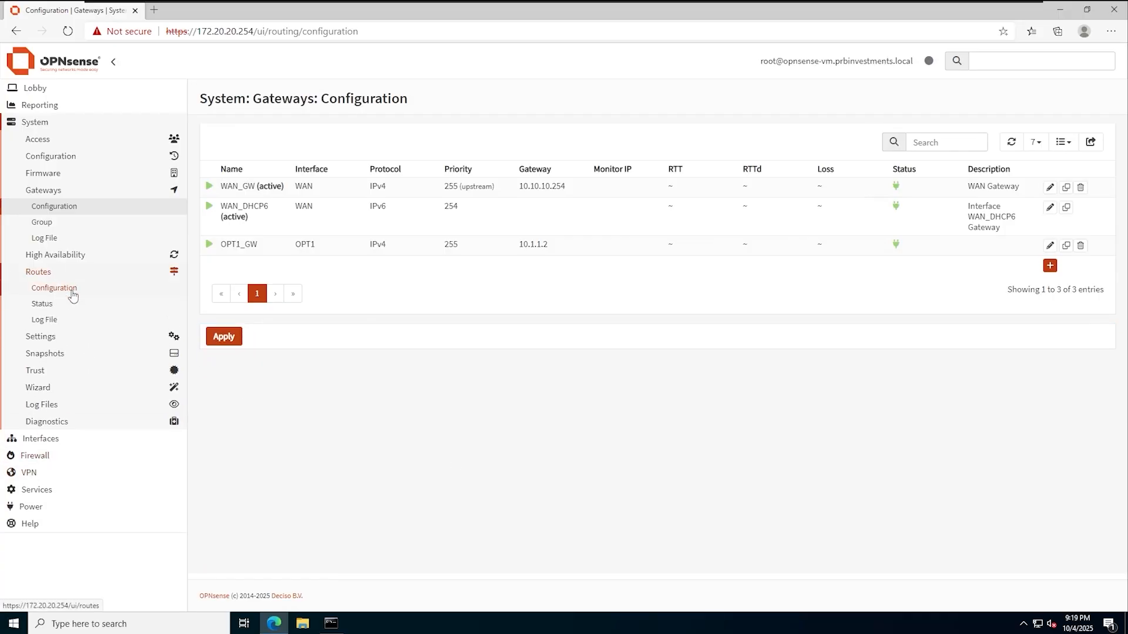
- Add a static route for 10.100.100.0/24 via gateway OPT1_GW (10.1.1.2), then save and apply it
left_click(69, 289)
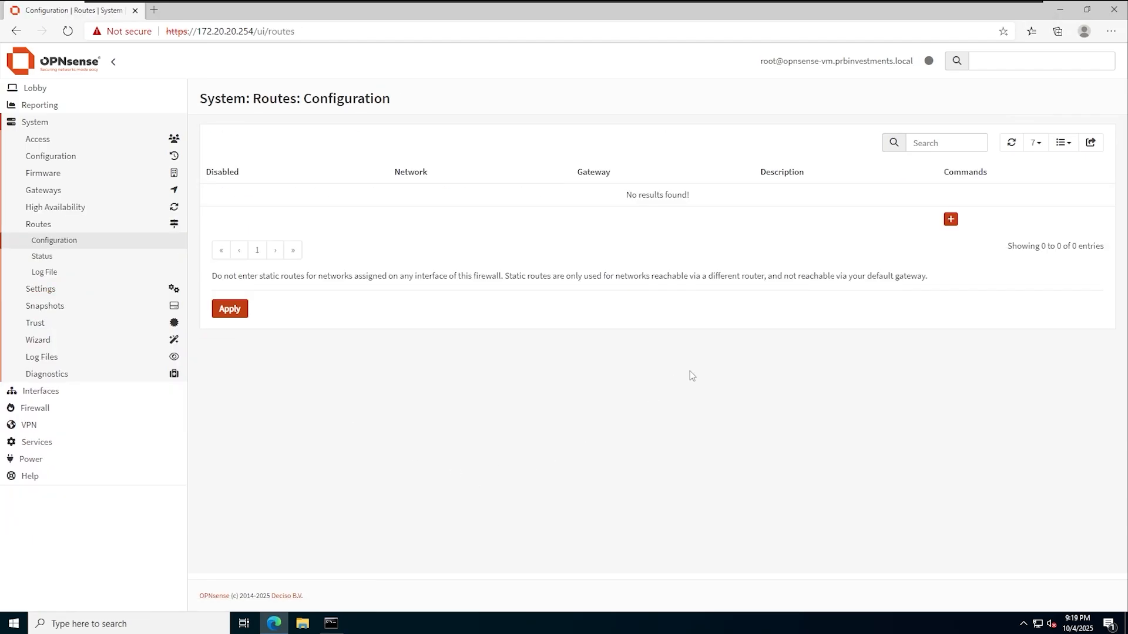
left_click(950, 219)
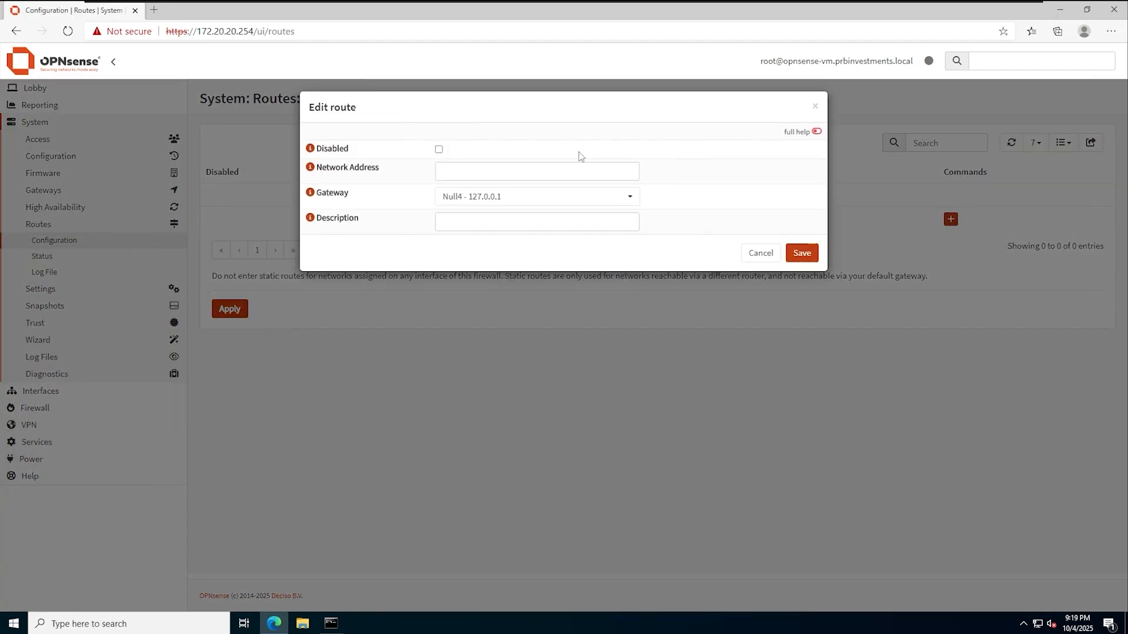
type("1")
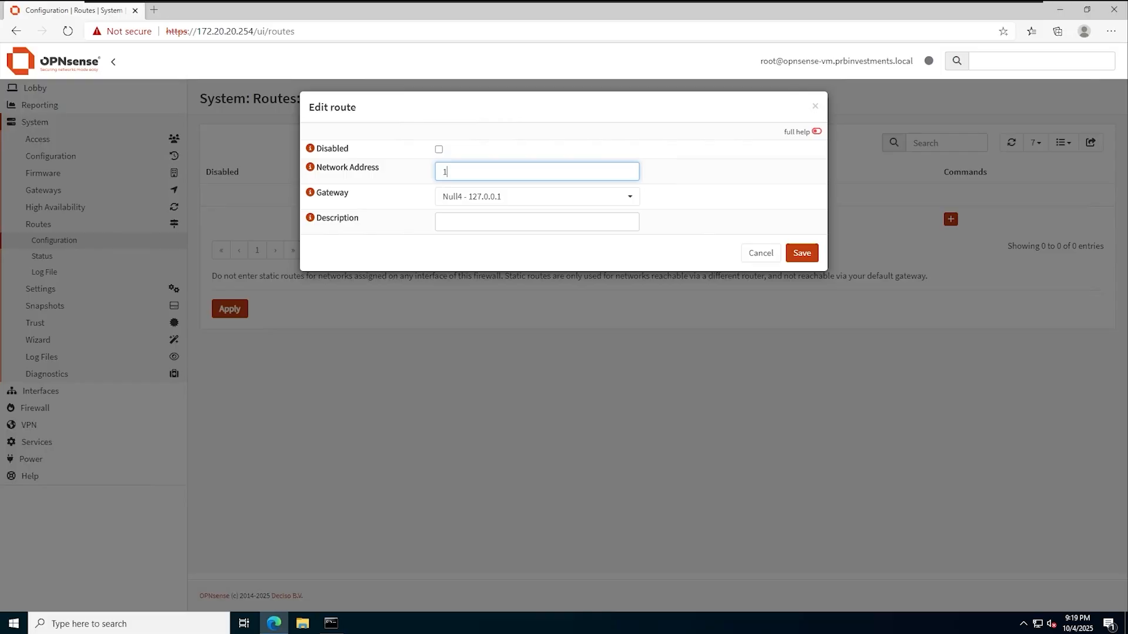
type("0.100.100.0/24")
left_click(554, 196)
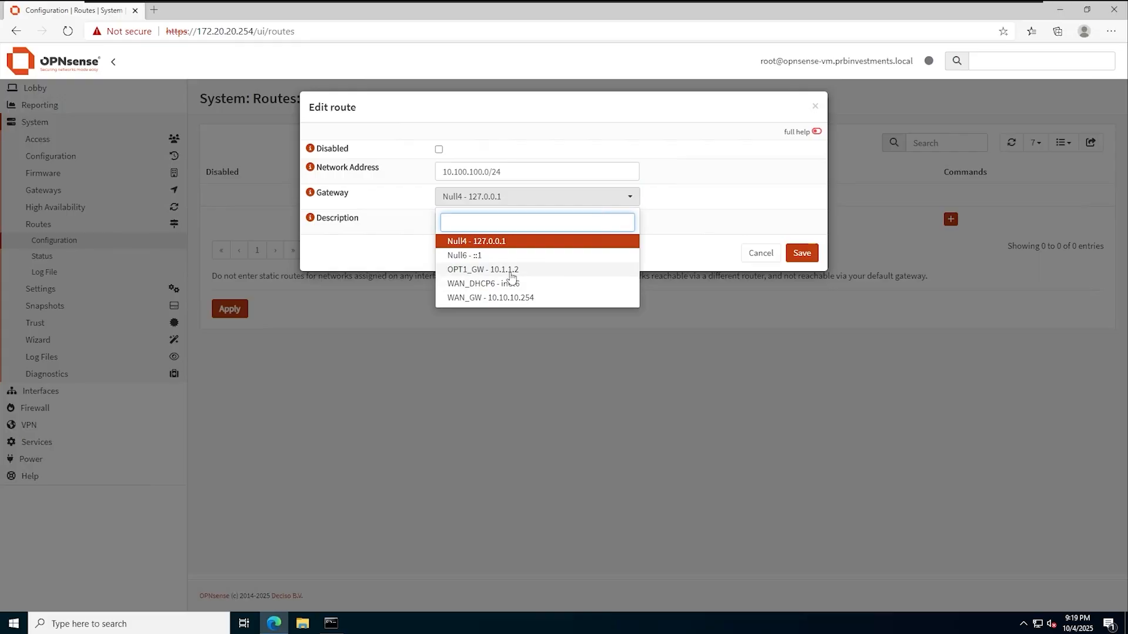
left_click(510, 271)
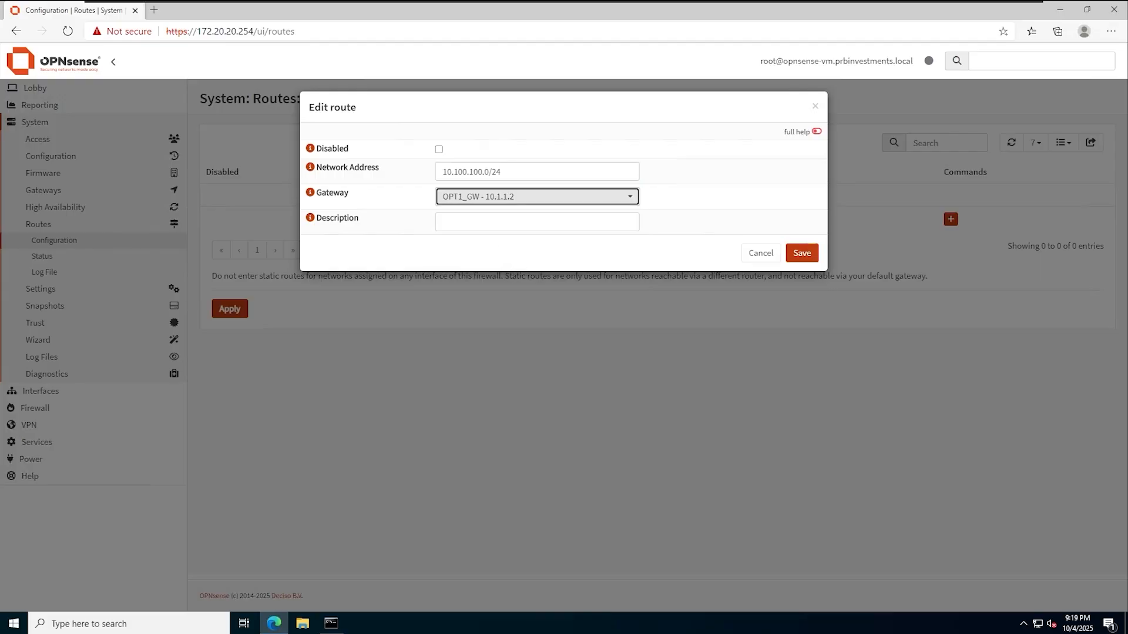
left_click(806, 254)
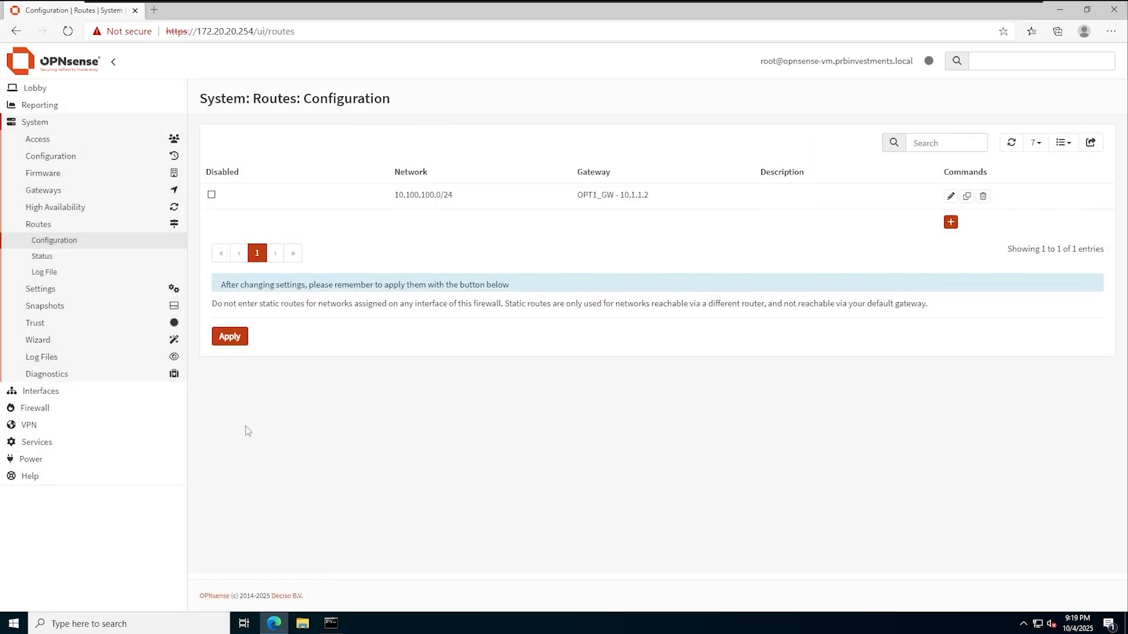
left_click(236, 359)
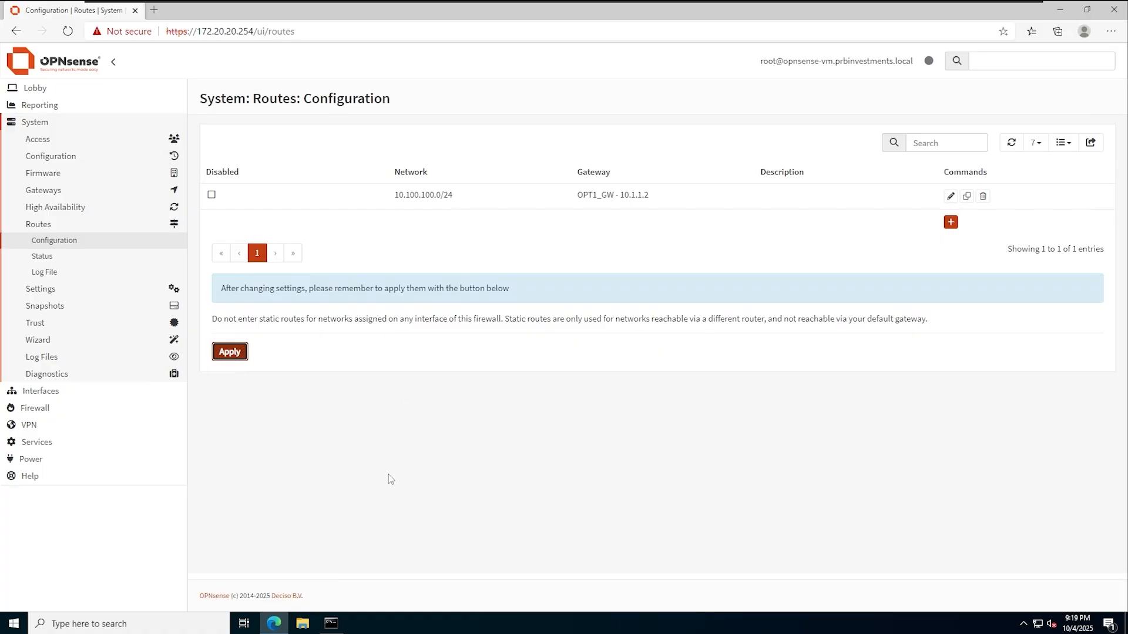
left_click(331, 623)
- Ping 10.1.1.2 and then 10.100.100.254 from Command Prompt to confirm both reply
key("Escape")
type("ping ")
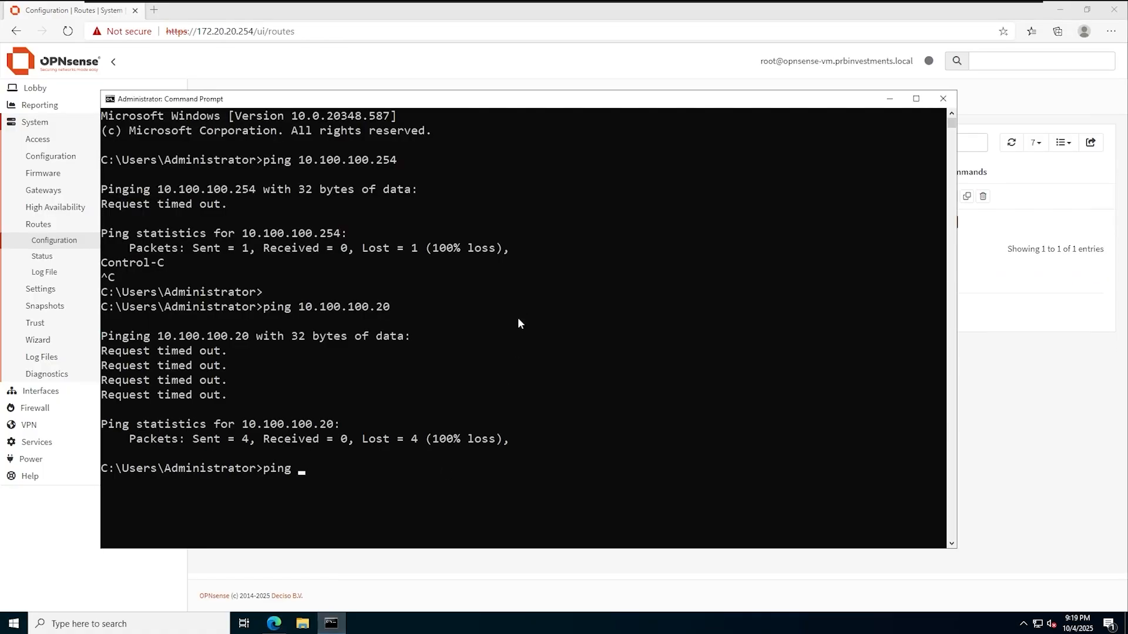
type("10.1.1.2")
key("Return")
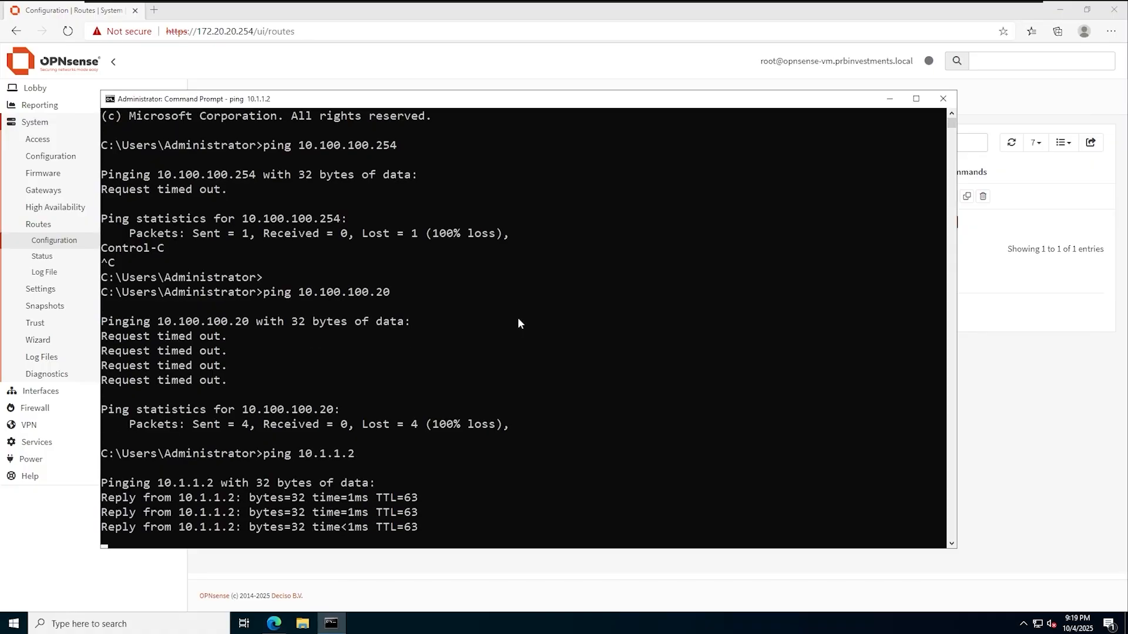
key("Up")
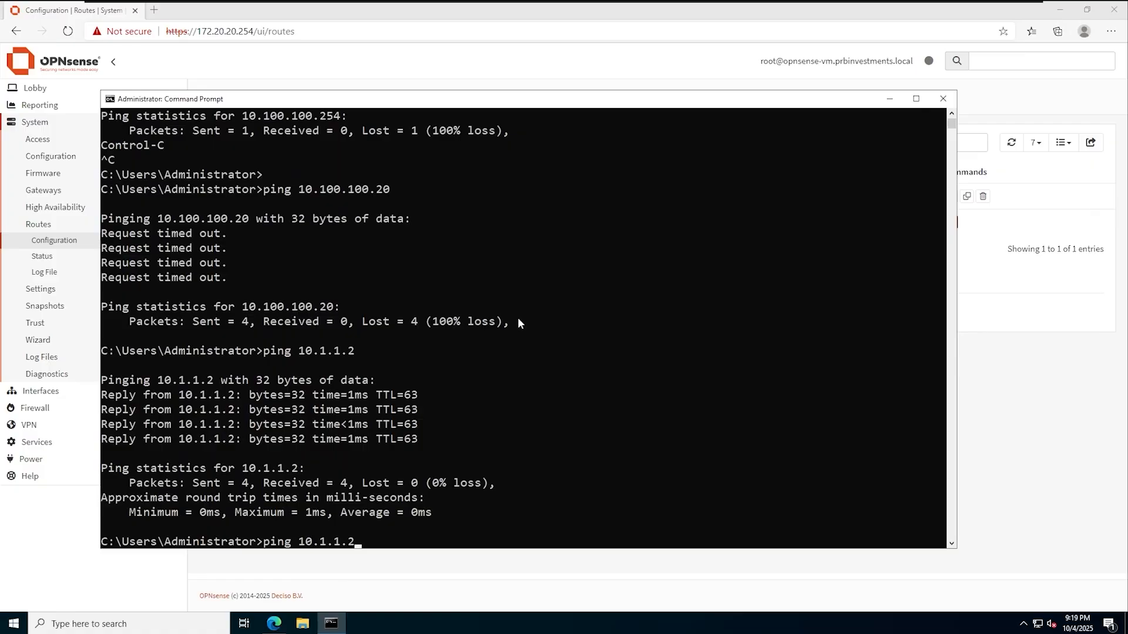
key("BackSpace")
key("BackSpace")
key("BackSpace")
type("00.100.254")
key("Return")
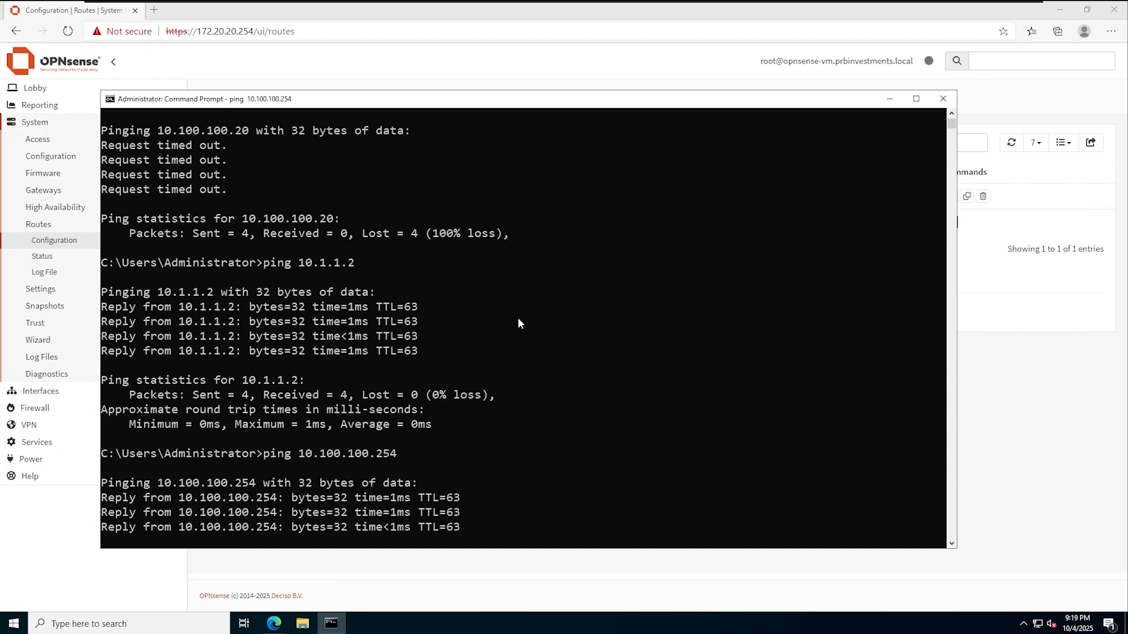
- Ping 10.100.100.20 and confirm it still times out
key("Up")
key("BackSpace")
key("BackSpace")
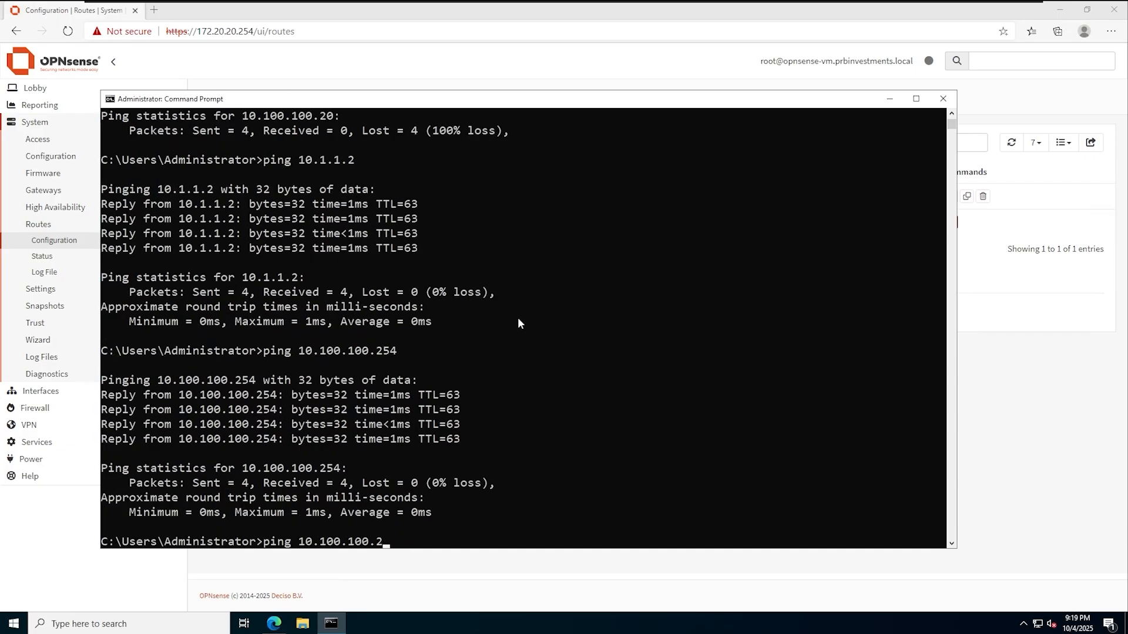
type("0")
key("Return")
scroll(550, 341, "down", 5)
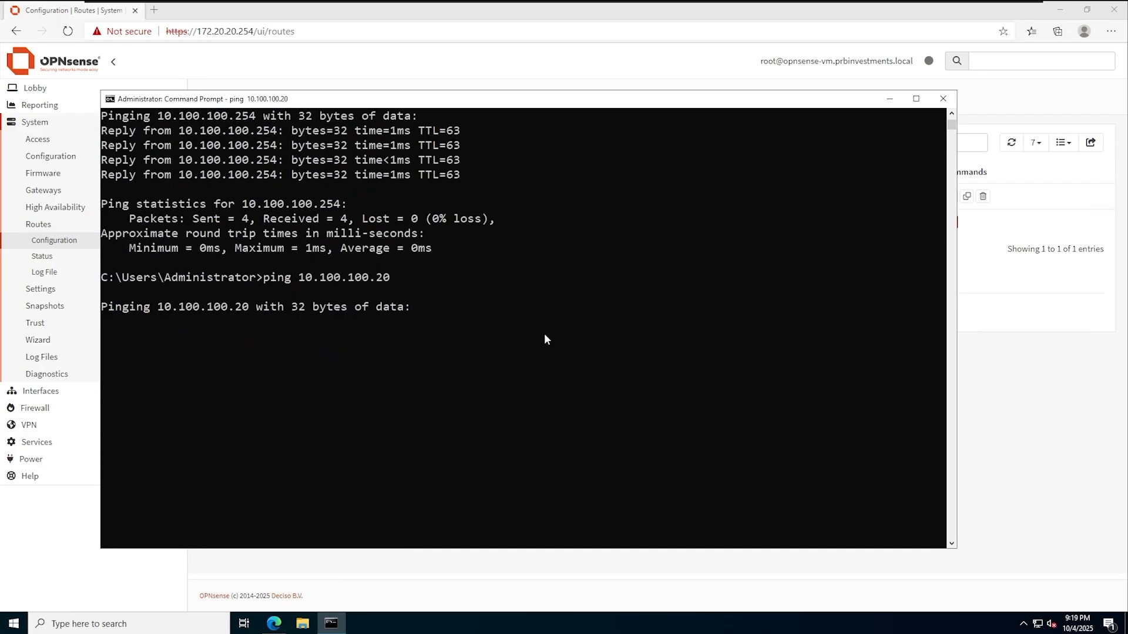
left_click(493, 409)
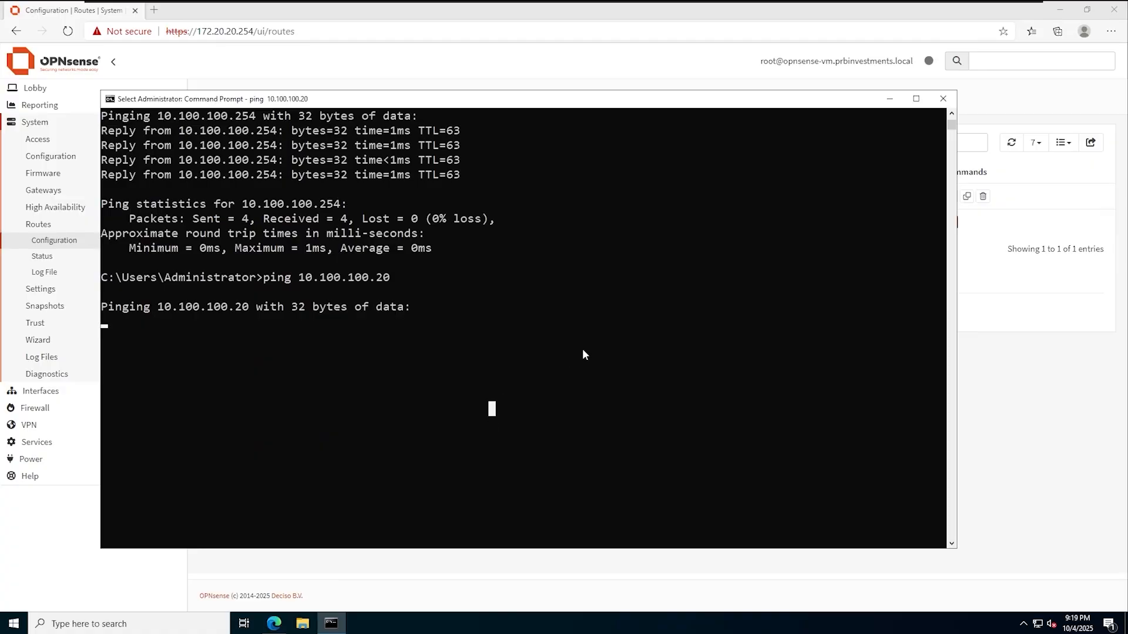
key("Escape")
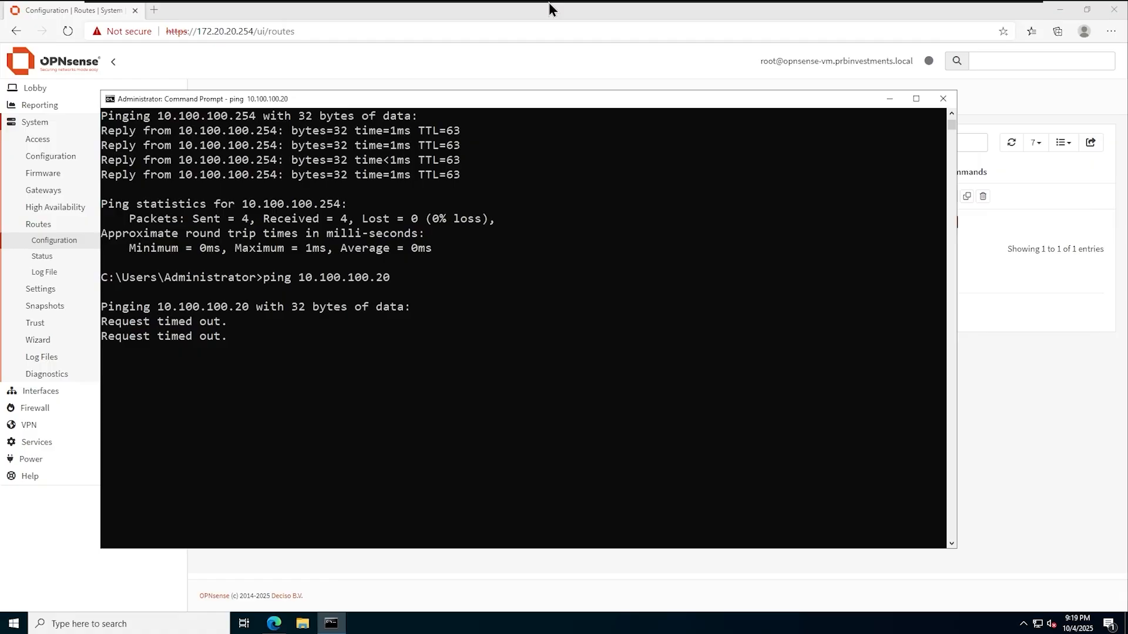
- On tor-dc-01, ping 10.1.1.1 from PowerShell
mouse_move(552, 8)
left_click(773, 9)
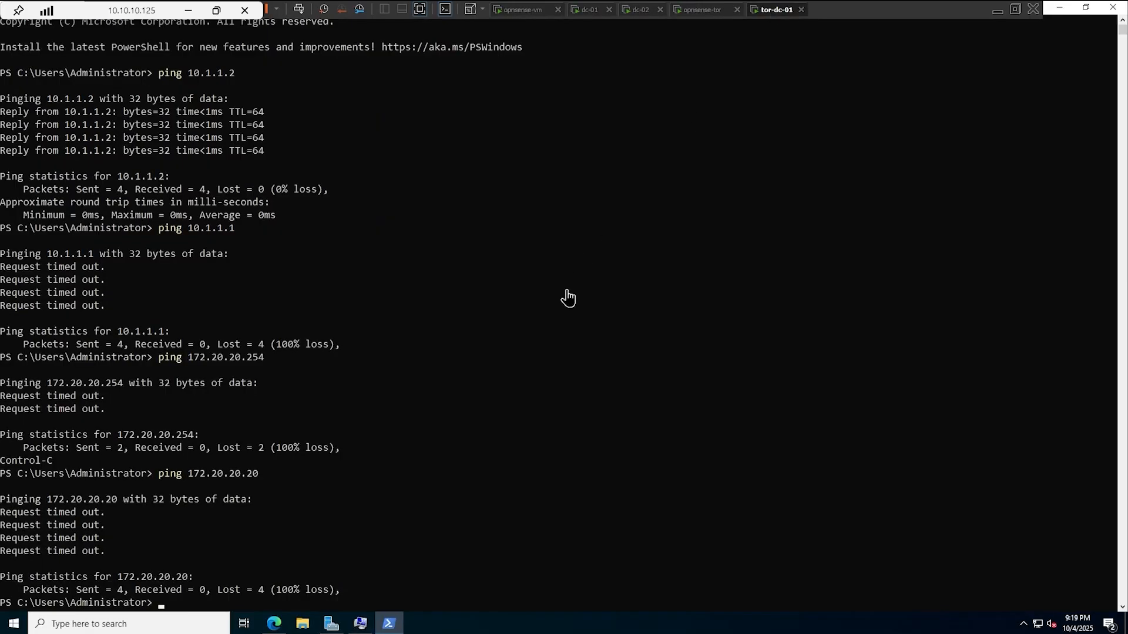
type("ping ")
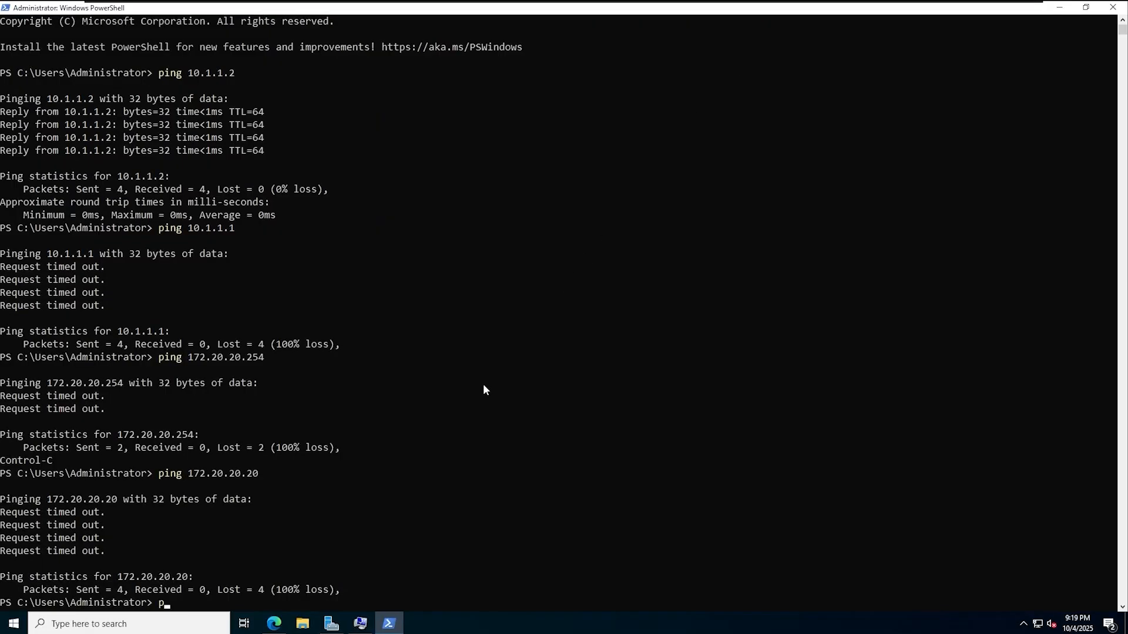
type("10.1.1.1")
key("Return")
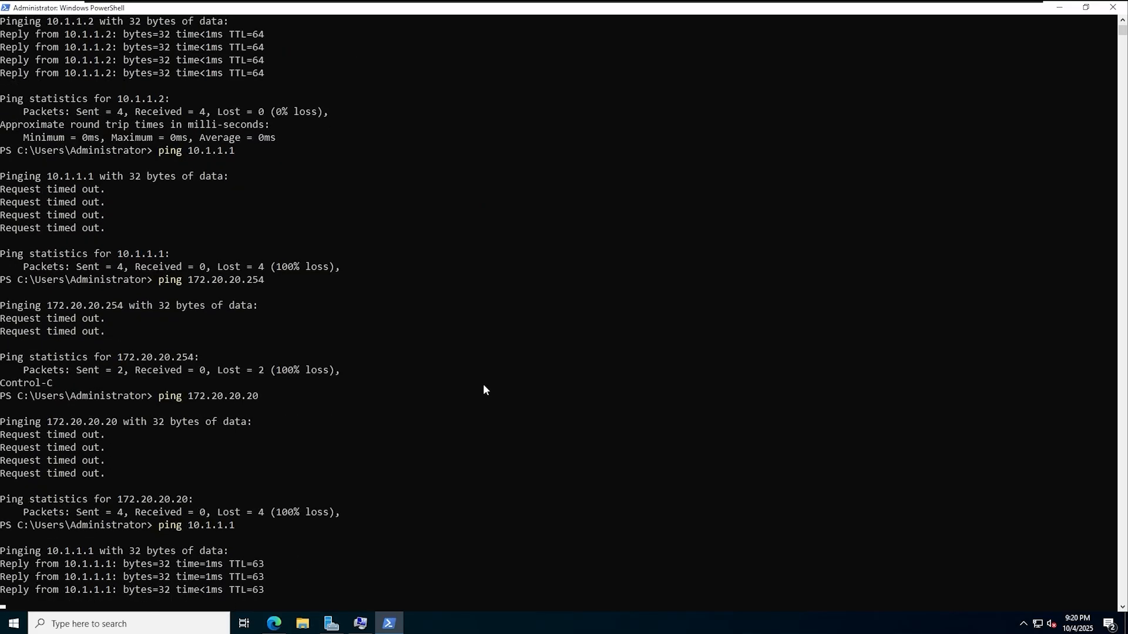
- Ping 172.20.20.254 and then 172.20.20.20 from tor-dc-01
key("Up")
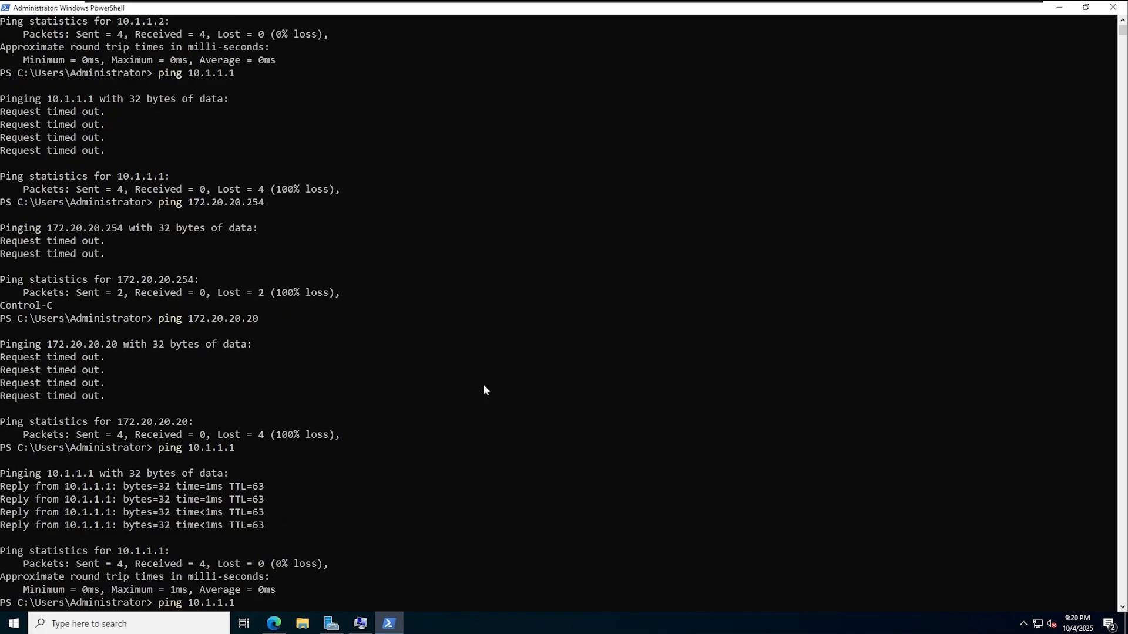
scroll(483, 386, "up", 3, "ctrl")
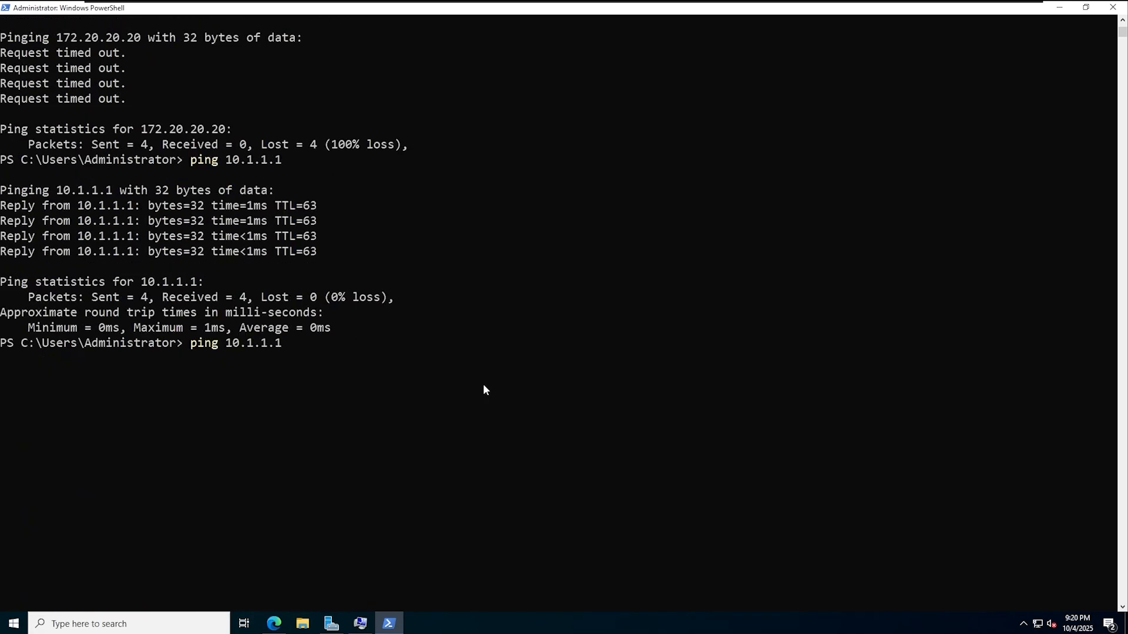
scroll(484, 389, "down", 6)
key("BackSpace")
key("BackSpace")
key("BackSpace")
key("BackSpace")
key("BackSpace")
key("BackSpace")
key("BackSpace")
key("BackSpace")
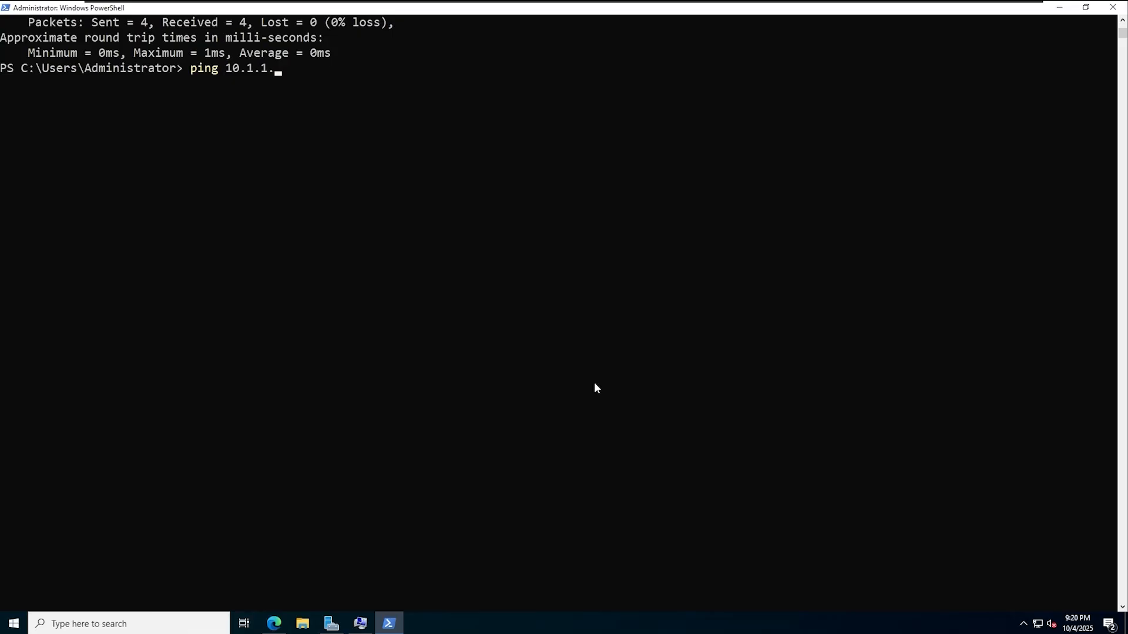
type("172.20.20.254")
key("Return")
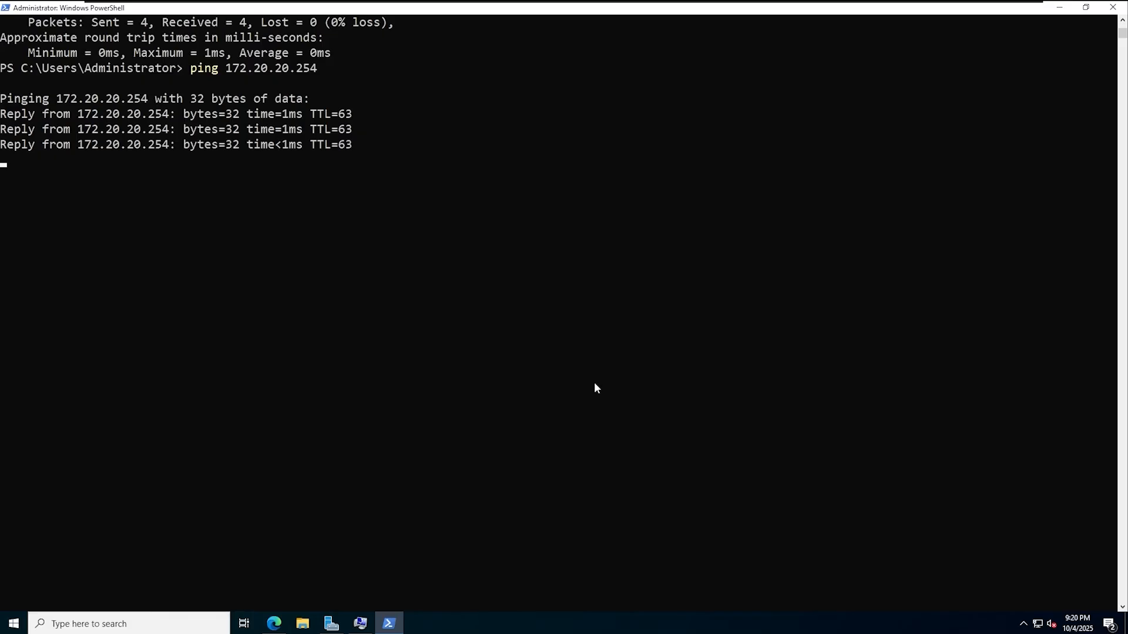
key("Up")
key("BackSpace")
key("BackSpace")
key("BackSpace")
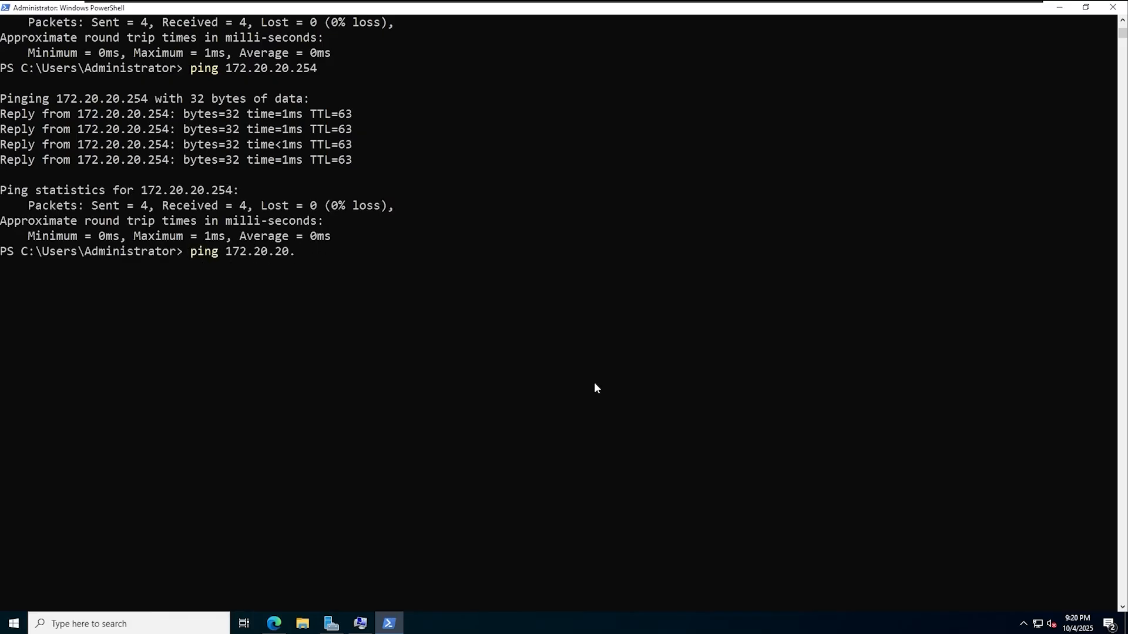
type("20")
key("Return")
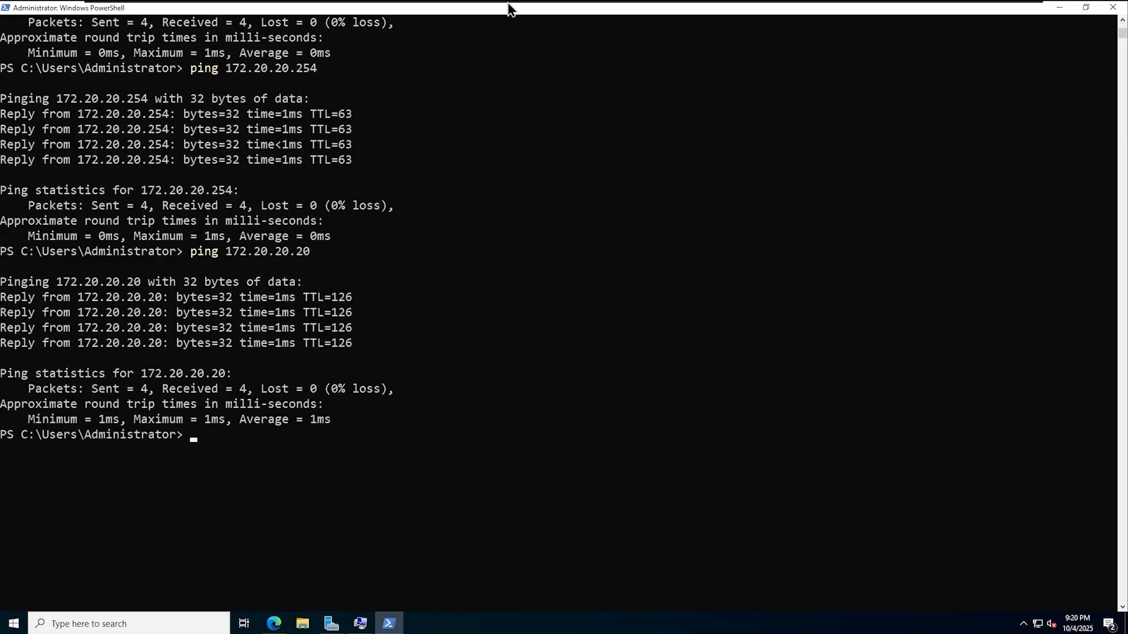
- Rerun the ping to 10.100.100.20 on dc-01, then return to tor-dc-01
mouse_move(526, 20)
left_click(587, 9)
key("Up")
key("Return")
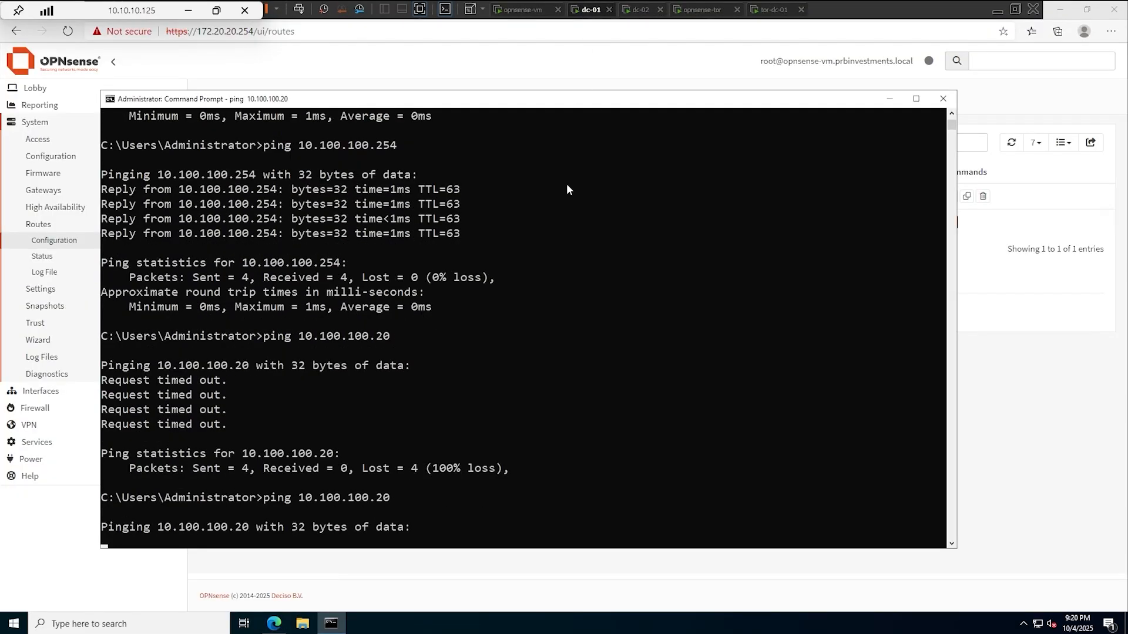
mouse_move(651, 4)
left_click(756, 16)
- Open Windows Defender Firewall with Advanced Security maximized, listing Inbound Rules with a widened Name column
left_click(14, 625)
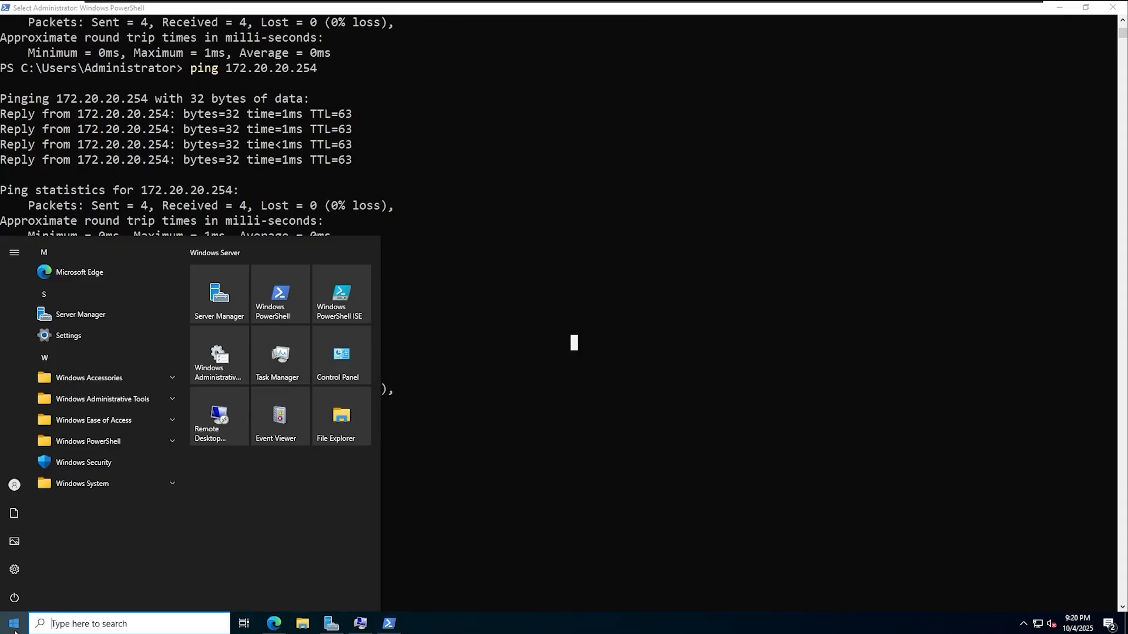
type("fire")
key("Down")
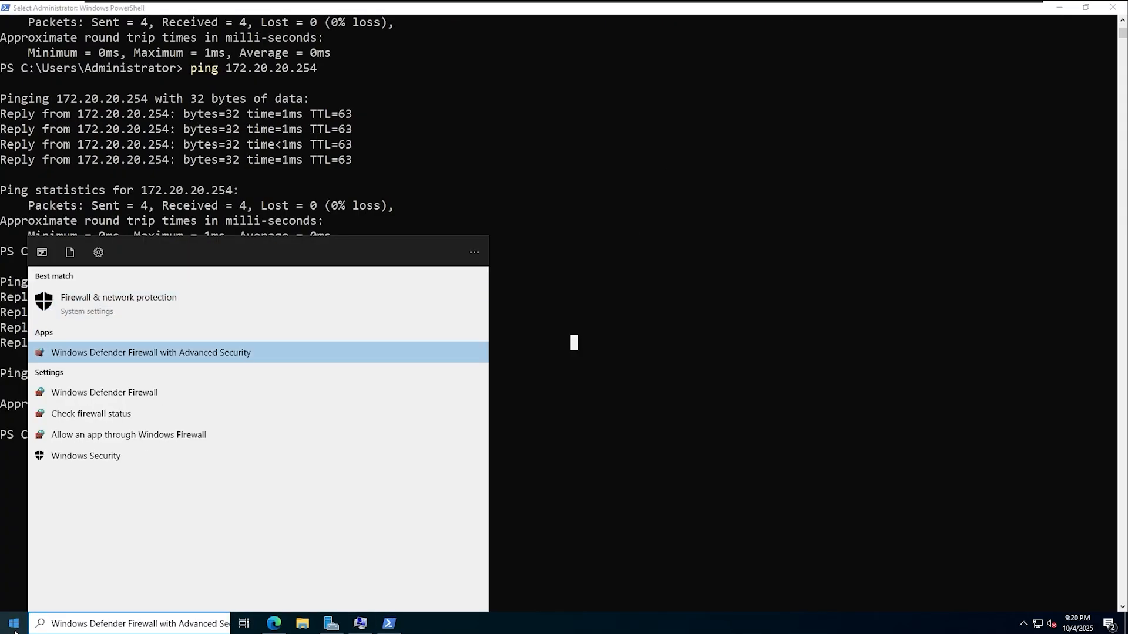
key("Return")
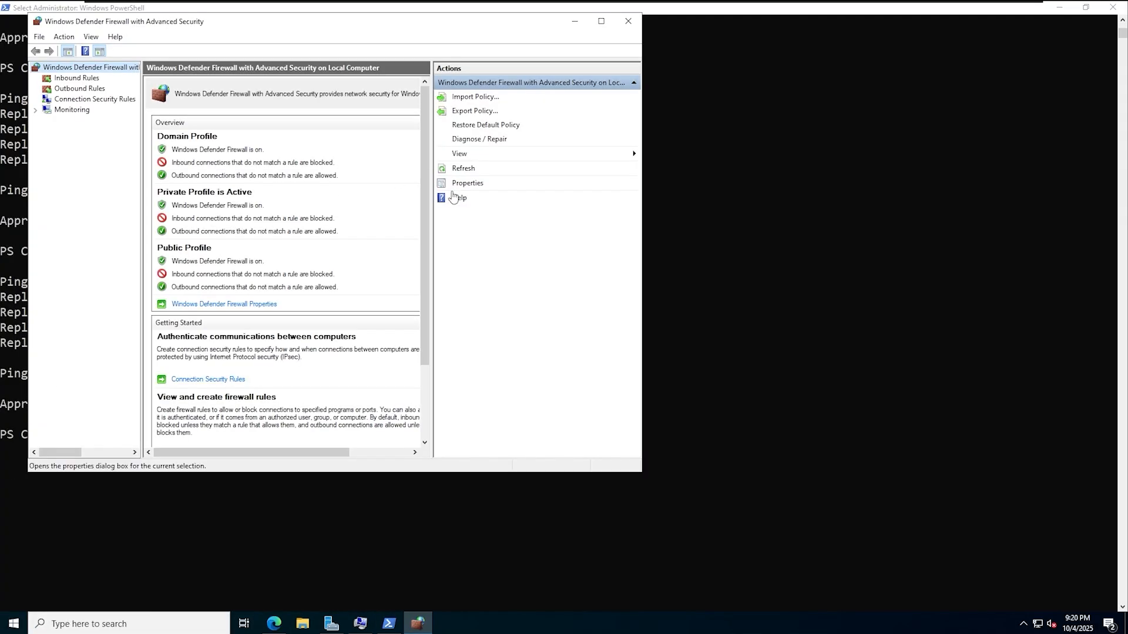
left_click(601, 22)
left_click(53, 62)
right_click(56, 65)
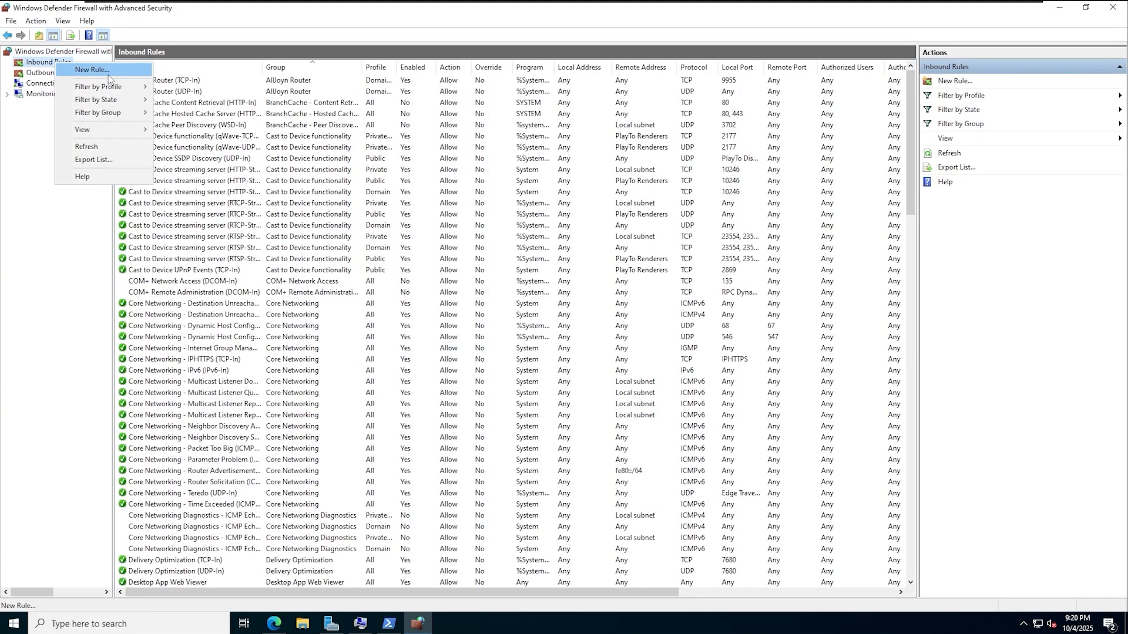
left_click(285, 171)
scroll(220, 366, "down", 6)
scroll(219, 366, "up", 3)
scroll(219, 365, "down", 5)
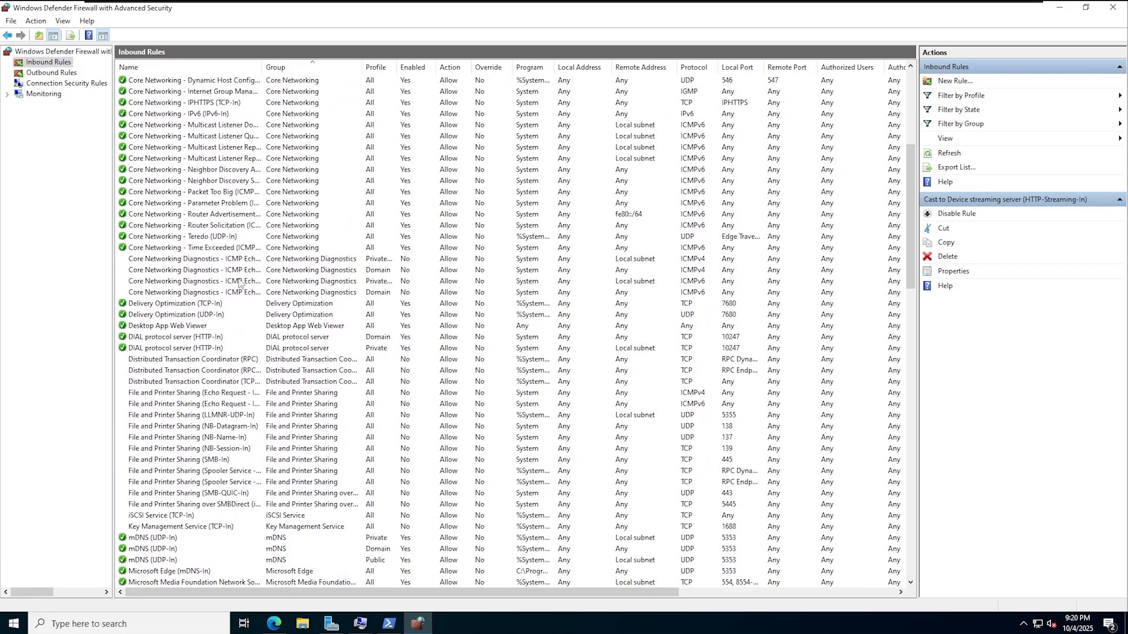
left_click_drag(262, 66, 409, 67)
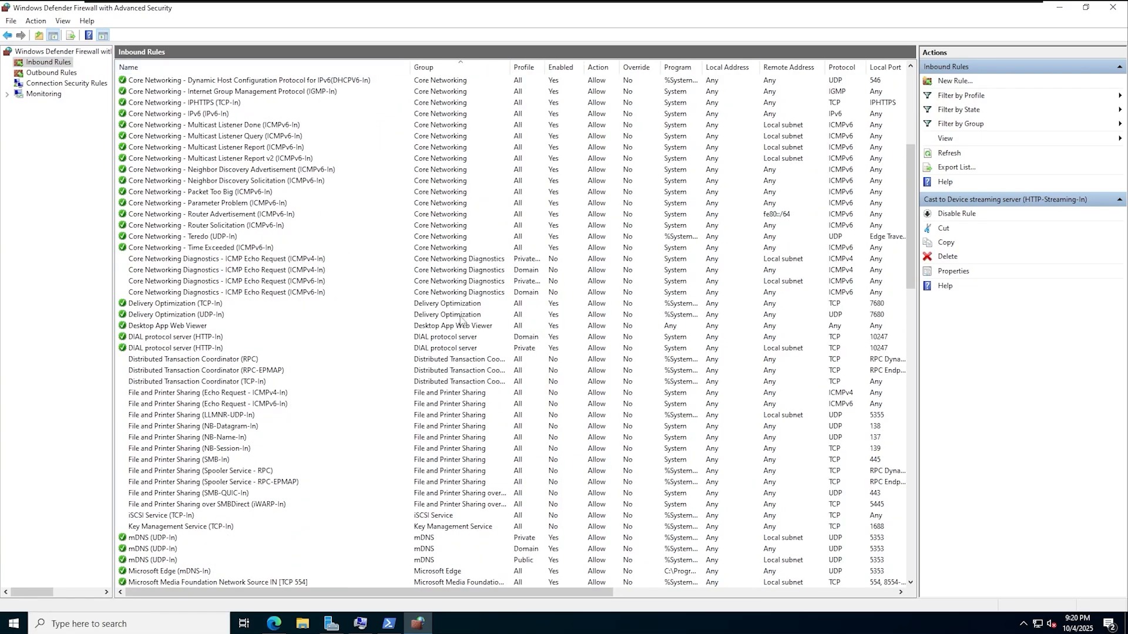
- Enable the File and Printer Sharing Echo Request rules for ICMPv4 and ICMPv6
right_click(218, 393)
left_click(249, 404)
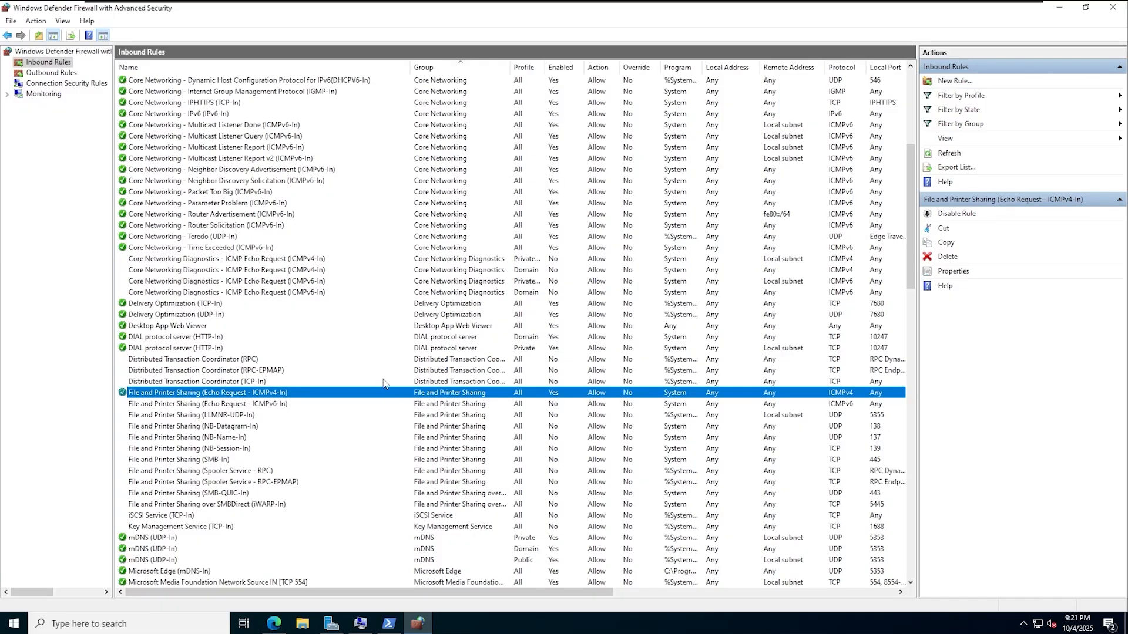
right_click(272, 406)
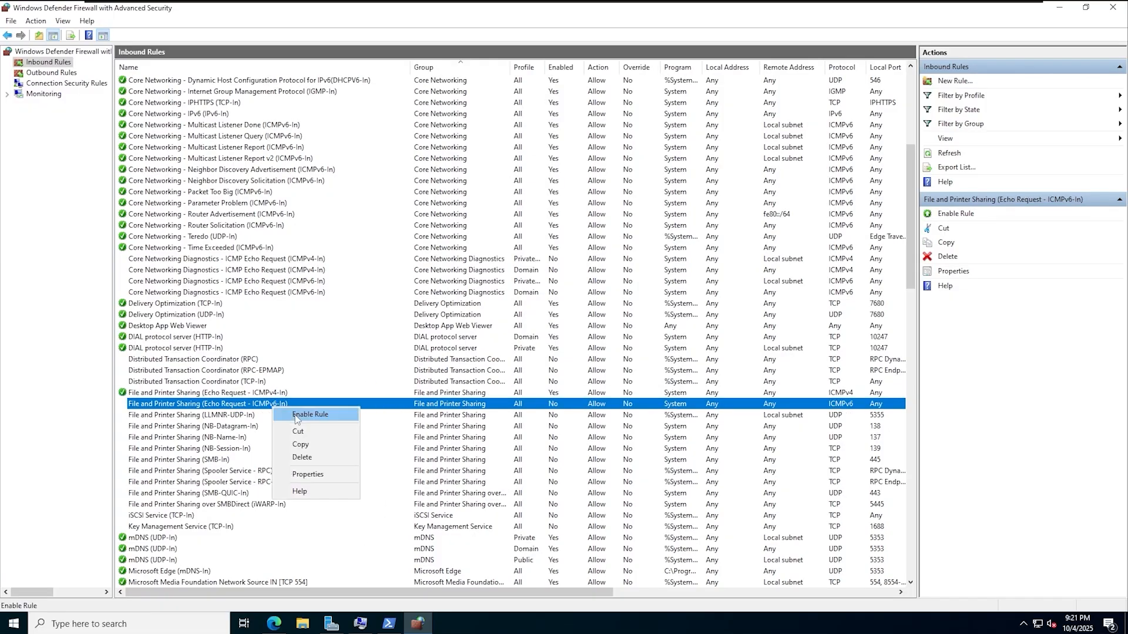
left_click(297, 415)
- Rerun dc-01's ping to 10.100.100.20, now 4 of 4 replies, then go back to tor-dc-01
mouse_move(442, 3)
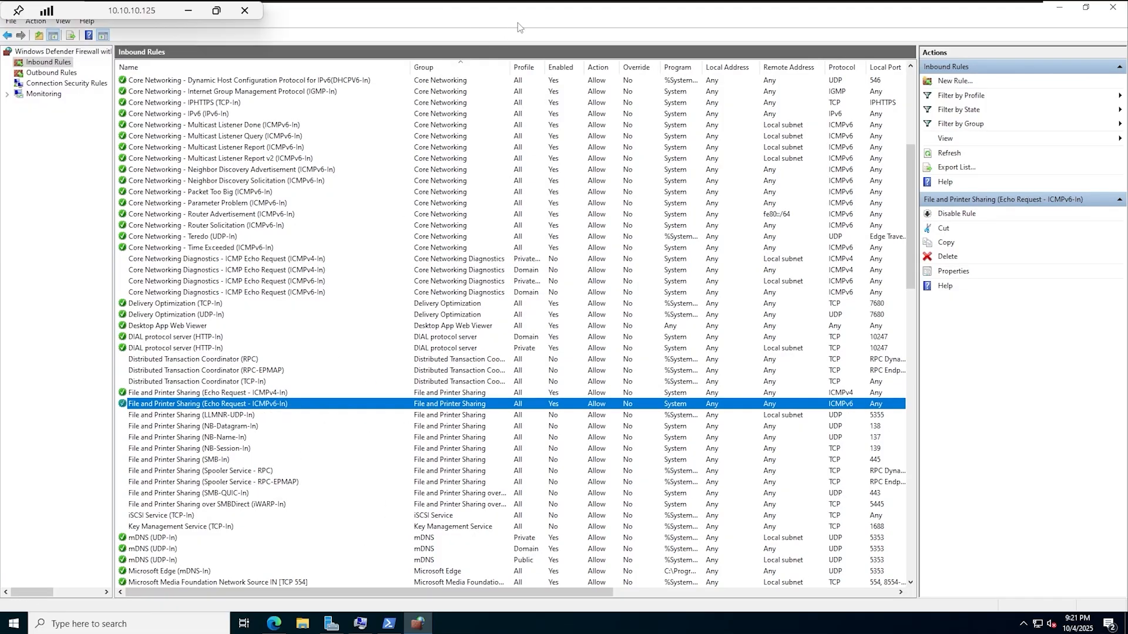
mouse_move(525, 9)
left_click(590, 9)
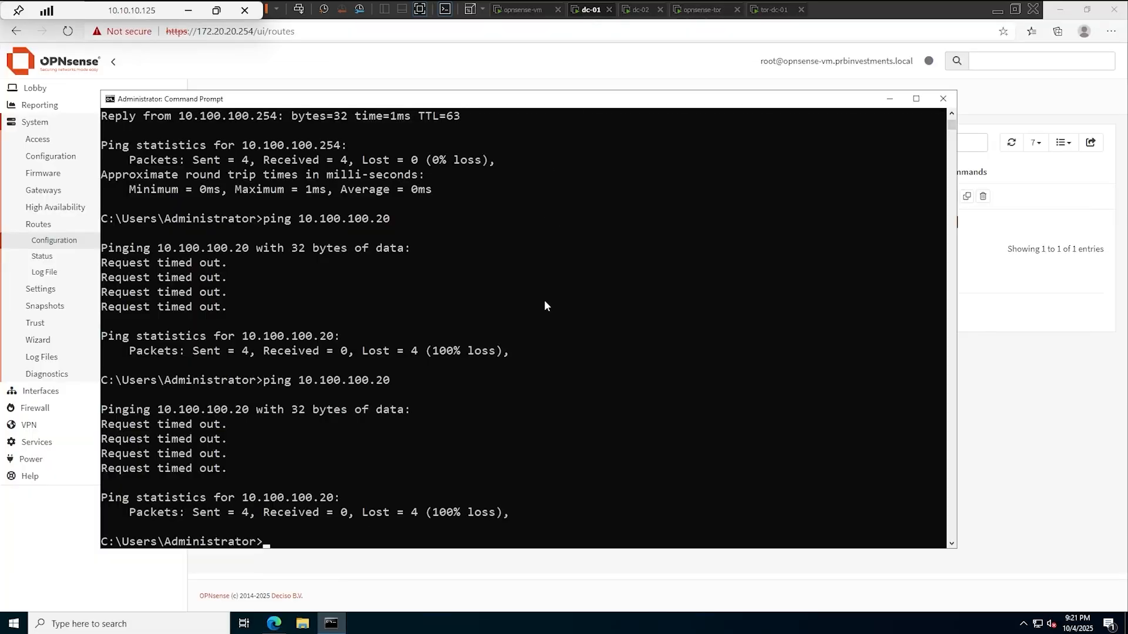
key("Up")
key("Return")
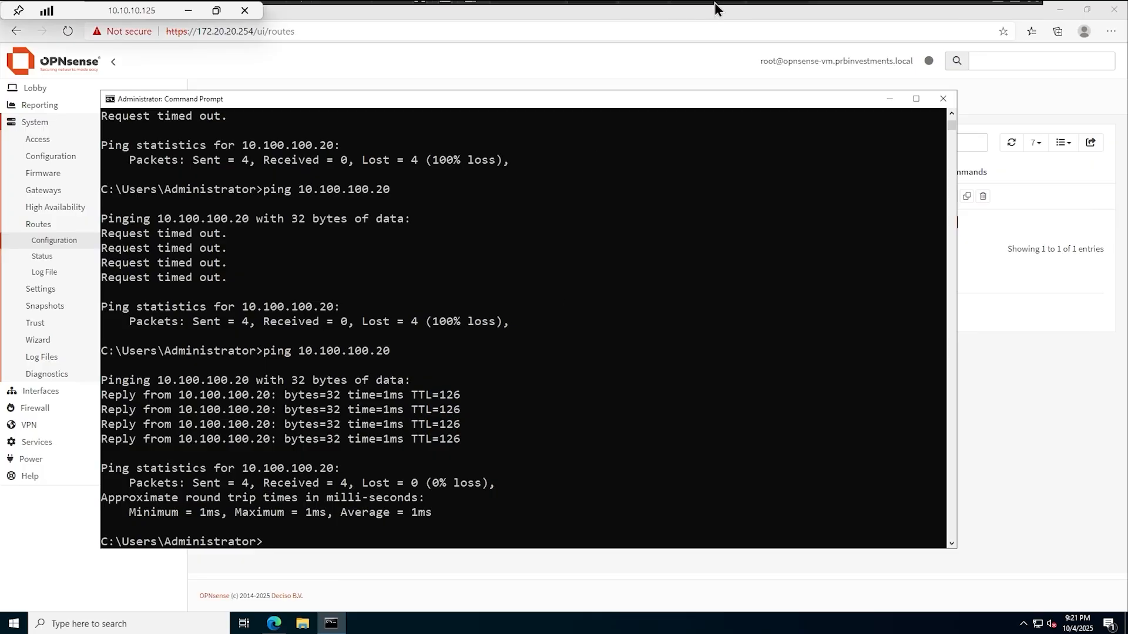
mouse_move(714, 2)
left_click(776, 9)
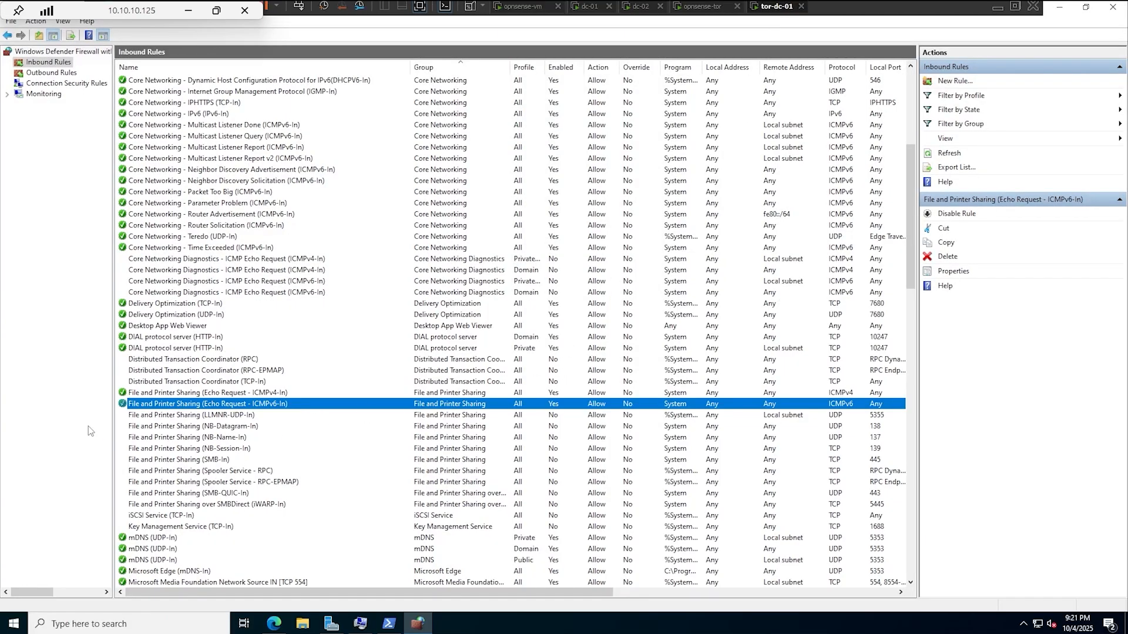
- Open the IPv4 properties of tor-dc-01's Ethernet0 adapter from the network settings
right_click(1038, 624)
left_click(1034, 605)
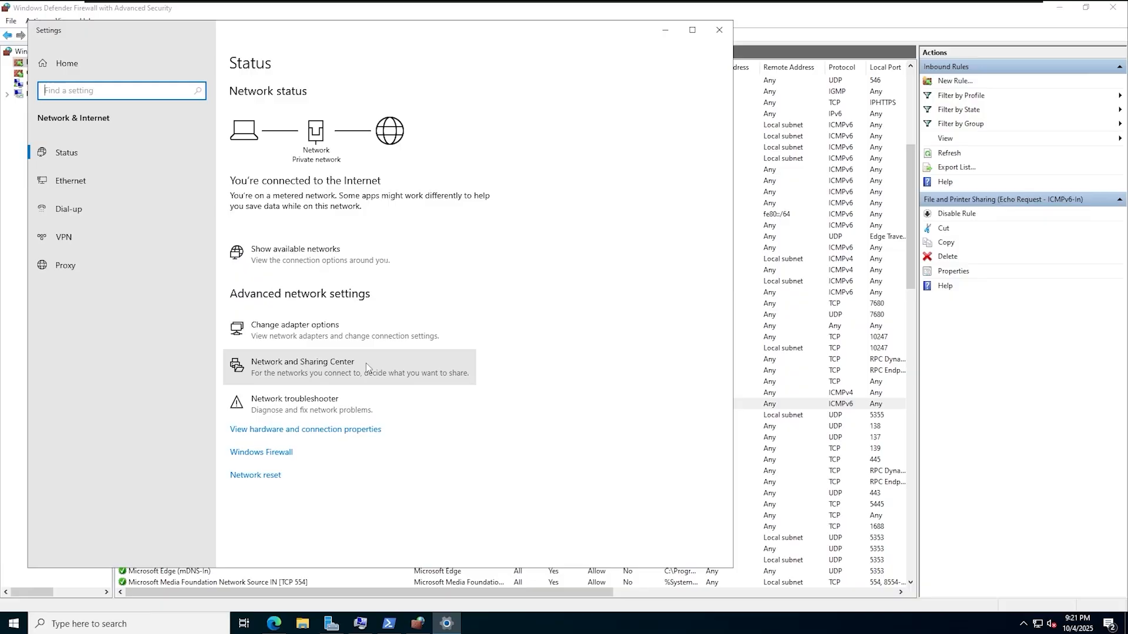
left_click(326, 338)
right_click(297, 210)
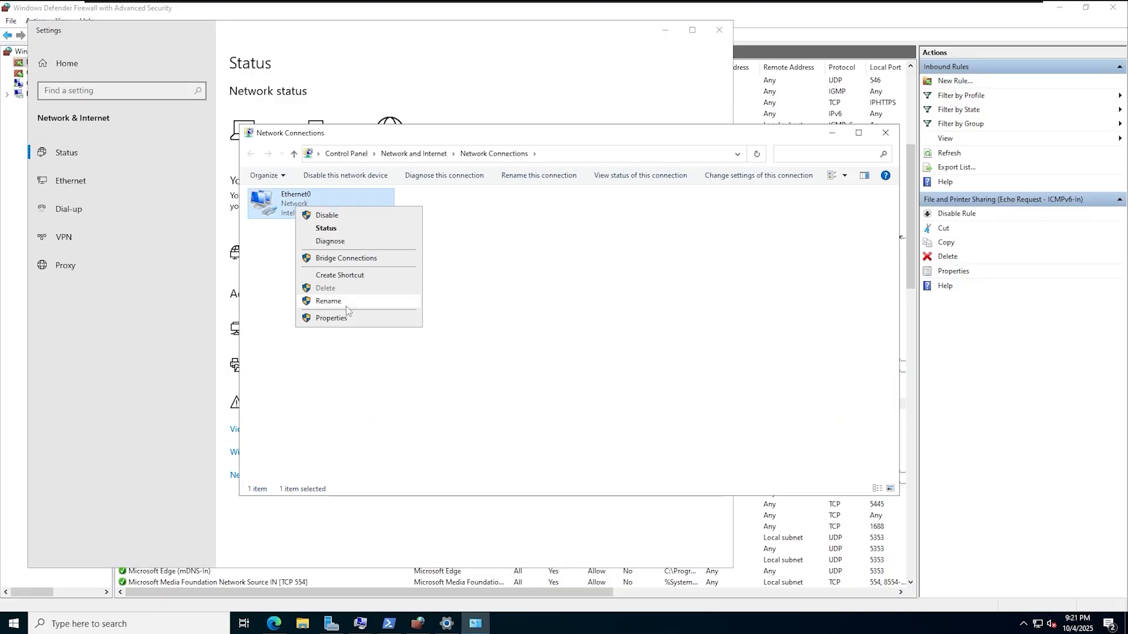
left_click(320, 314)
left_click(345, 310)
left_click(412, 367)
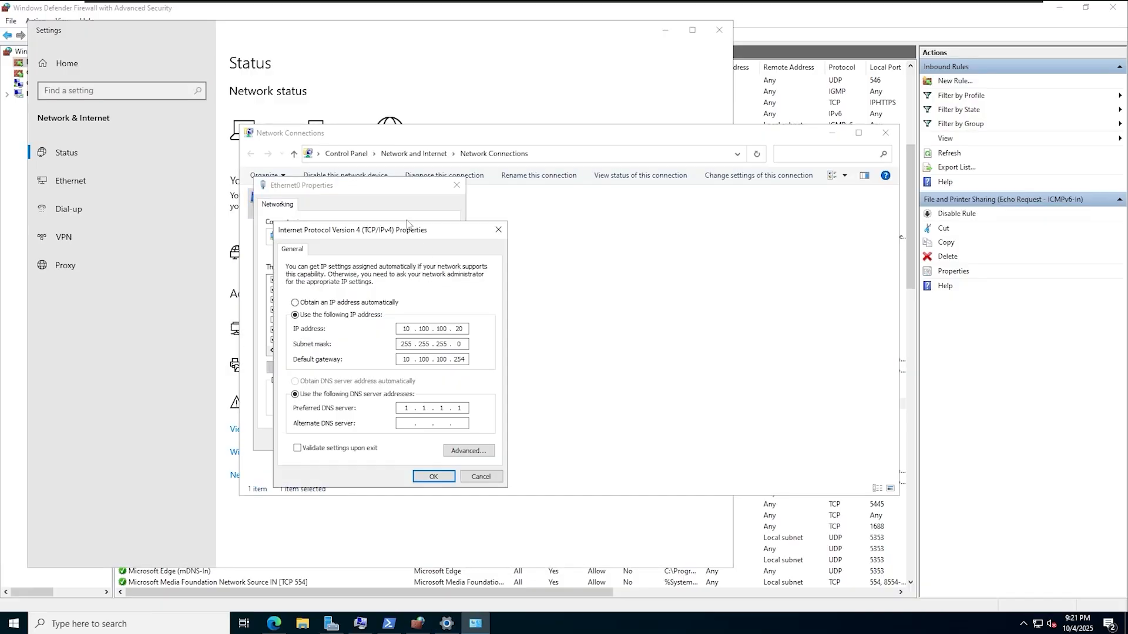
left_click_drag(419, 199, 320, 174)
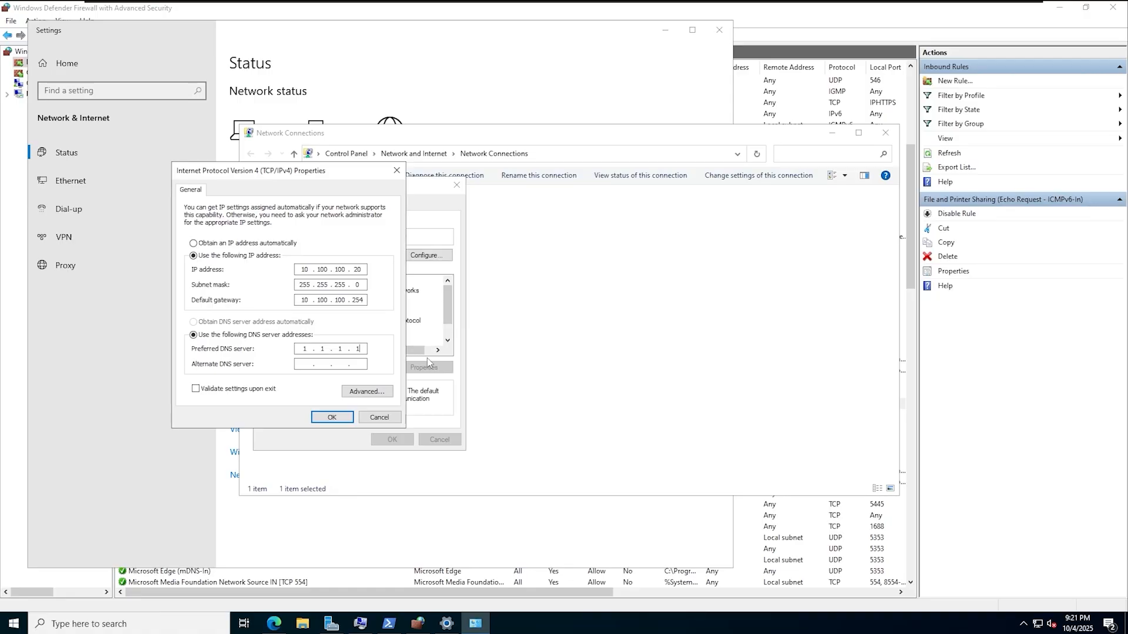
- Set the DNS servers to 172.20.20.20 and 172.20.20.21 and close the network windows
type("172.20.20.2")
type("1")
type("0")
key("Tab")
type("172.20.20.21")
left_click(324, 420)
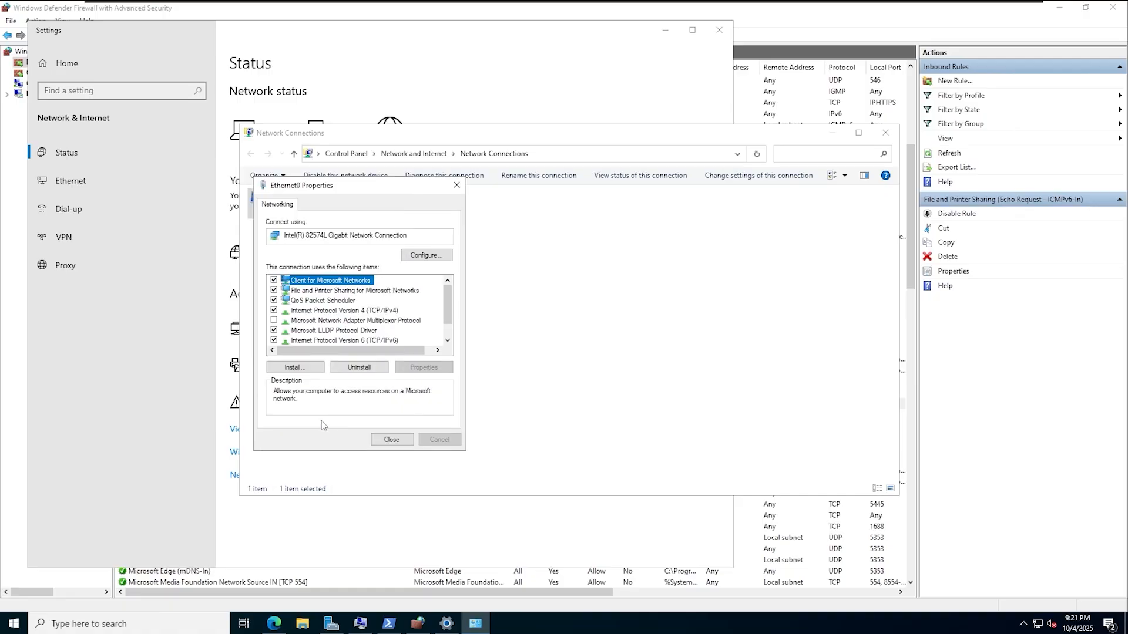
left_click(392, 441)
left_click(885, 133)
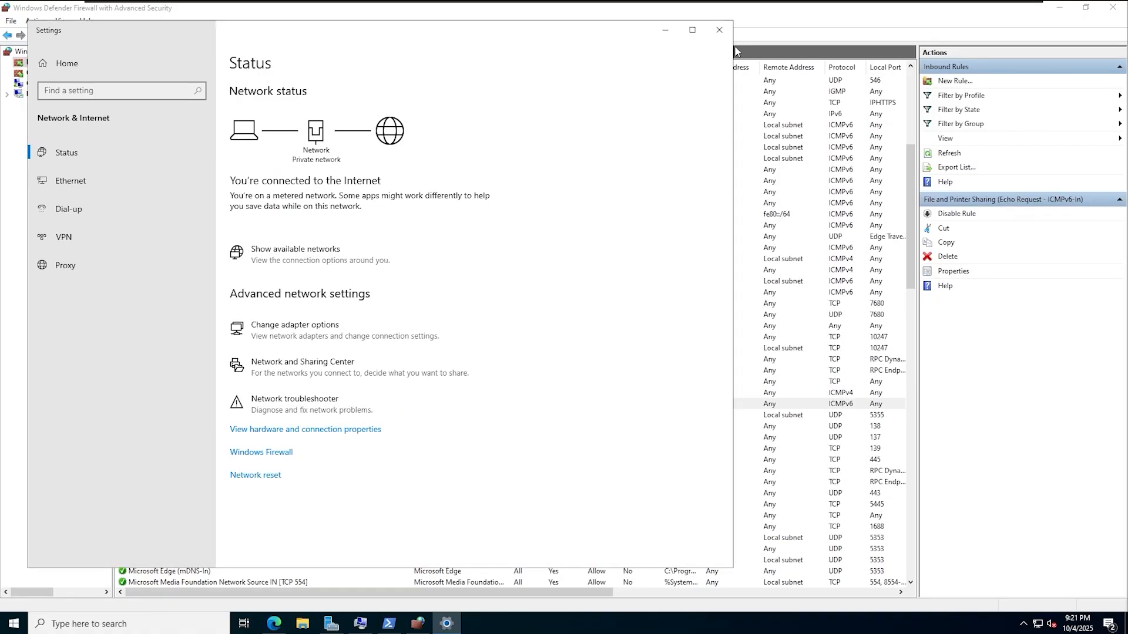
left_click(719, 29)
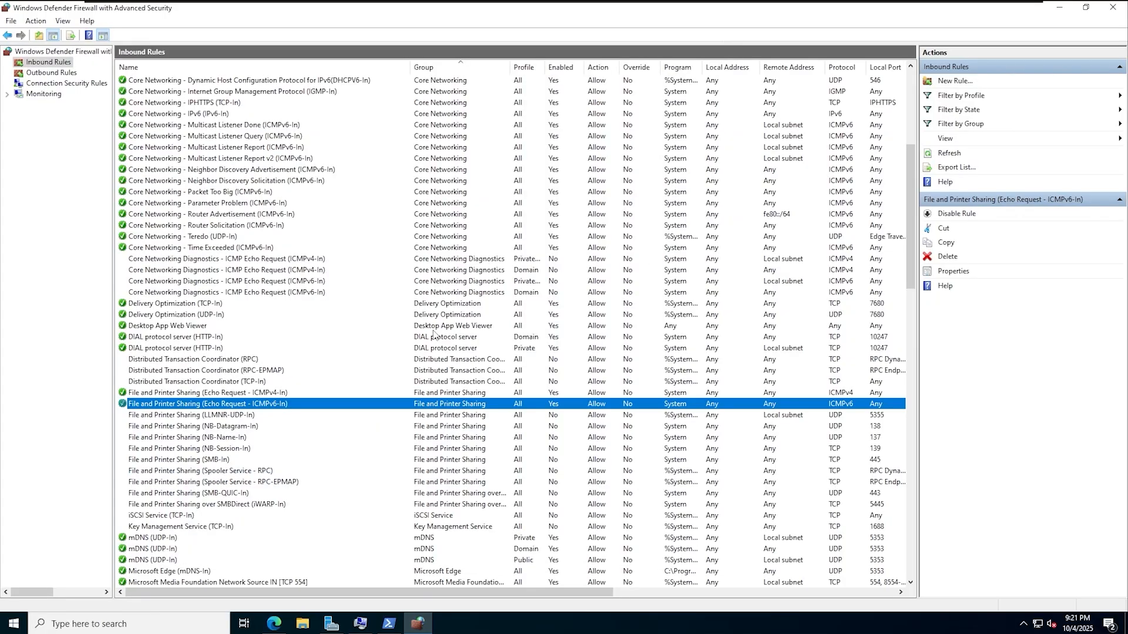
- Ping 172.20.20.21 from PowerShell and confirm 4 of 4 replies
left_click(1063, 9)
scroll(516, 378, "down", 1)
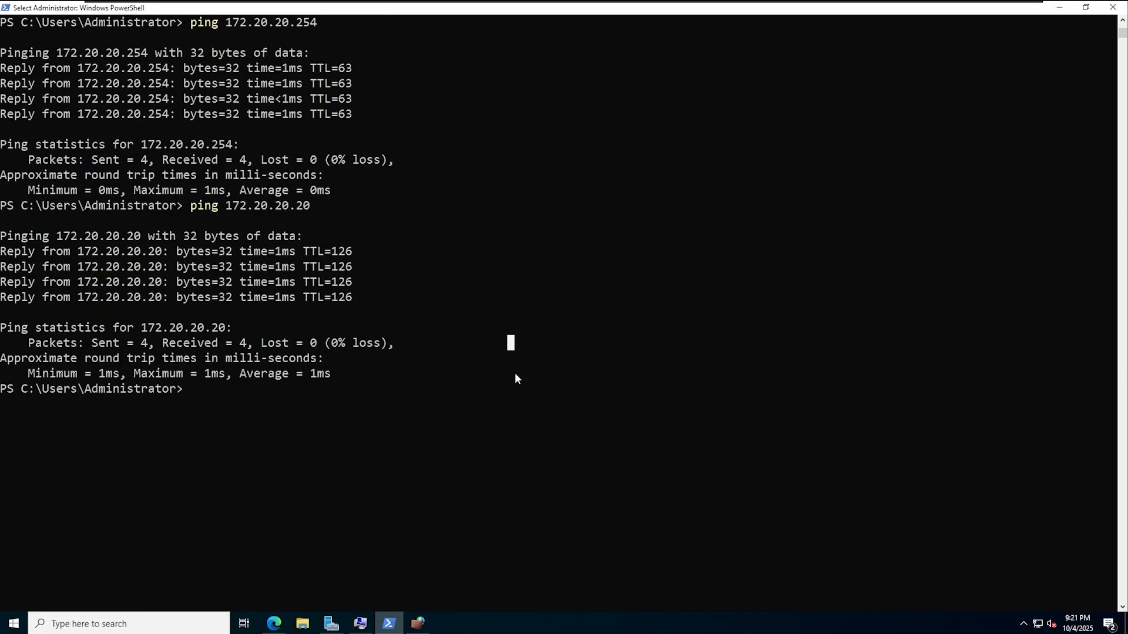
type("ping 172.20.2")
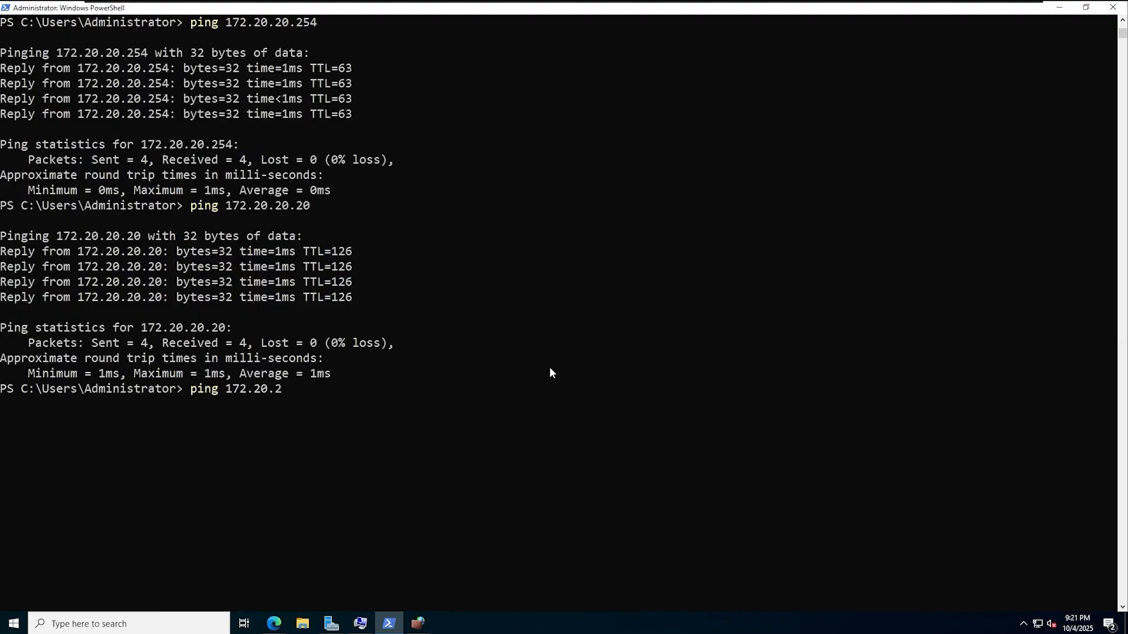
type("0.21")
key("Return")
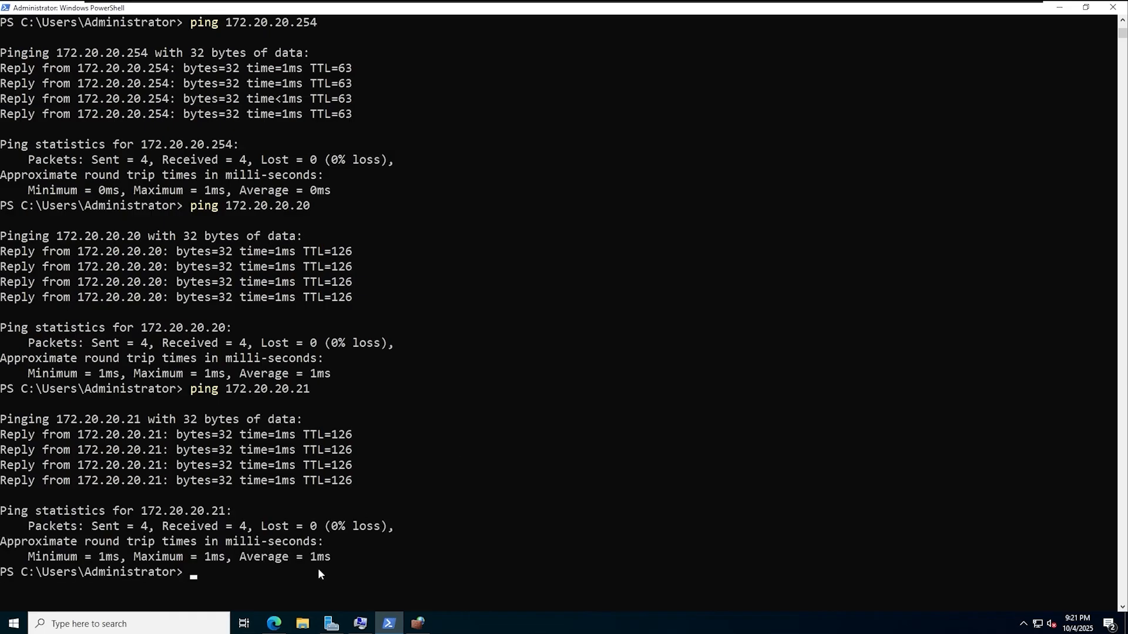
left_click(331, 623)
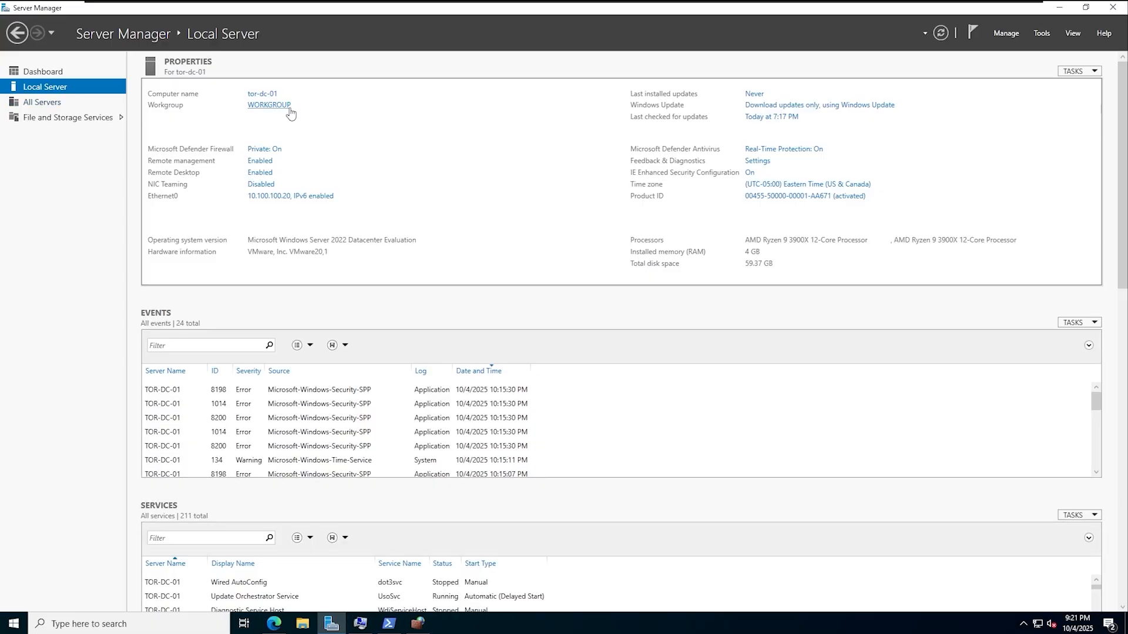
- Change tor-dc-01's membership from WORKGROUP to the domain prbinvestments.local
left_click(268, 105)
left_click(292, 202)
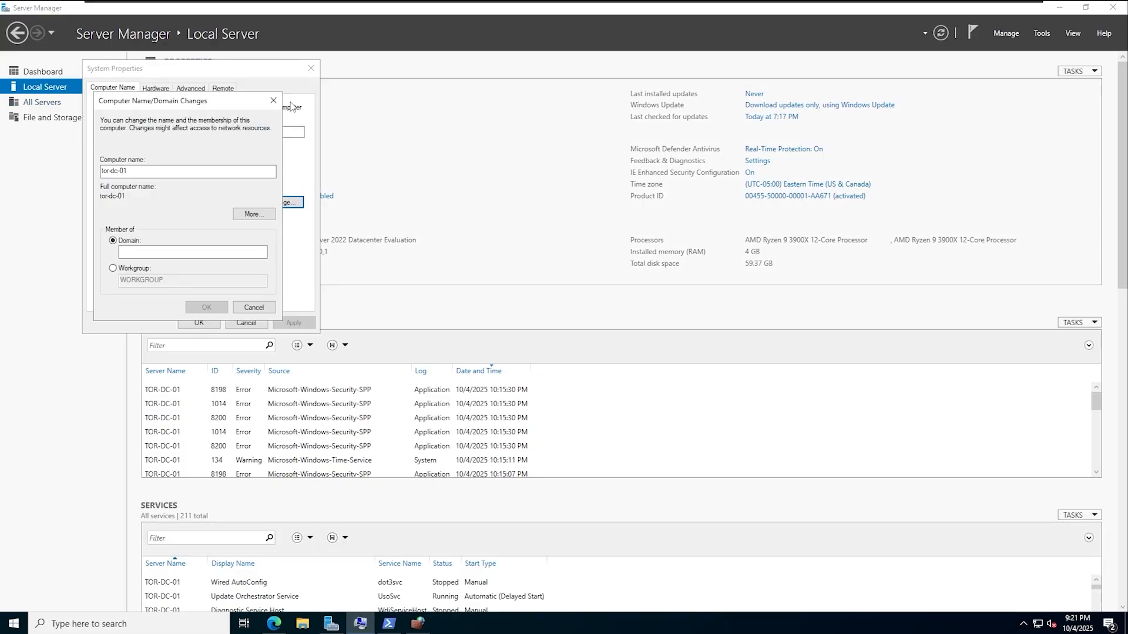
left_click(126, 241)
left_click(159, 252)
type("p")
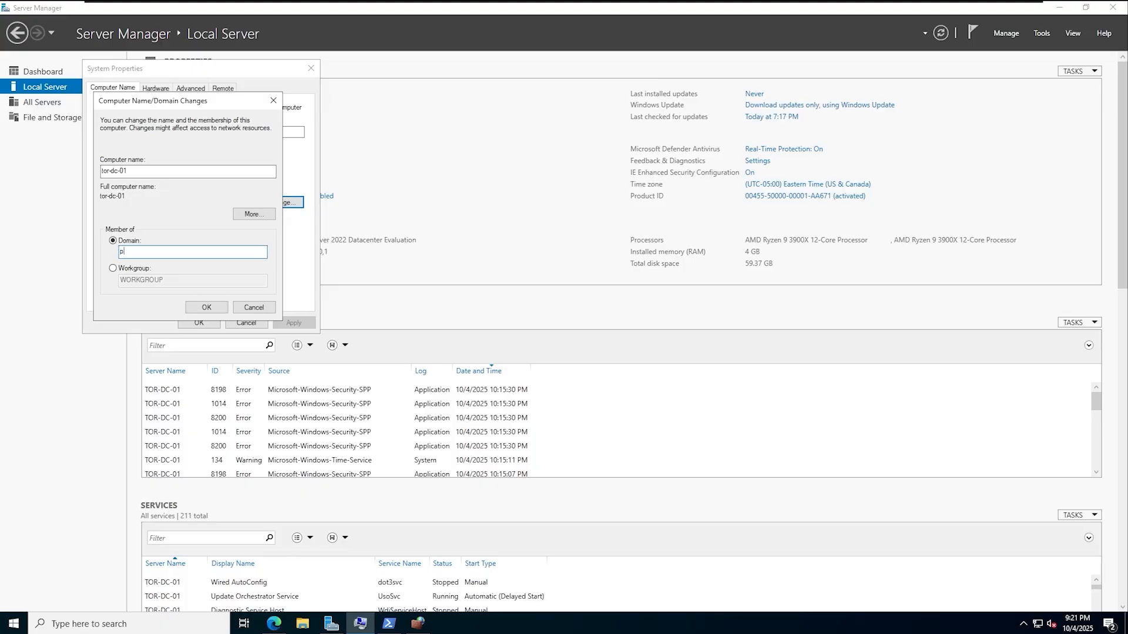
type("rbinvestments.local")
key("Return")
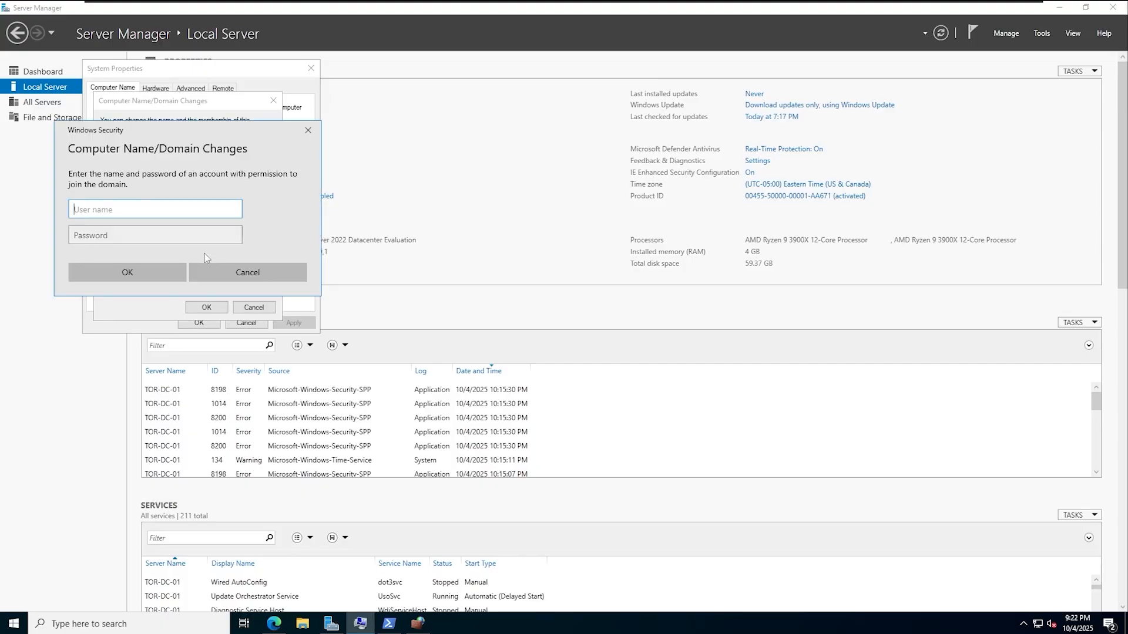
- Authenticate with the domain administrator account and password, acknowledge the prompts, and restart now
type("administrator")
key("Tab")
type("P@ssw0rd123")
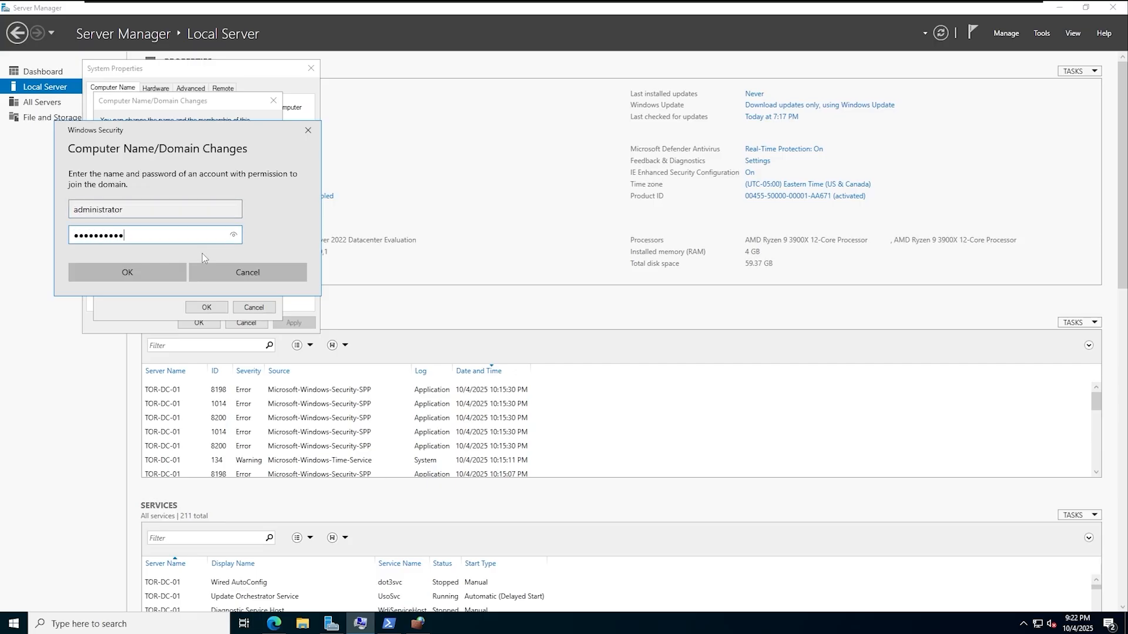
left_click(100, 280)
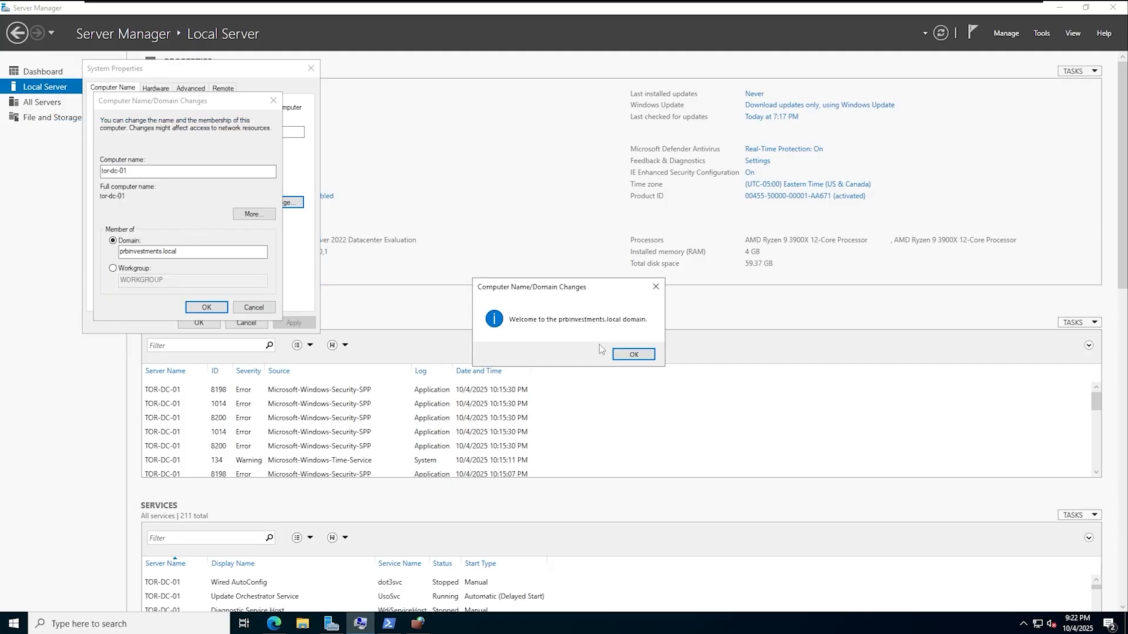
left_click(634, 355)
left_click(635, 329)
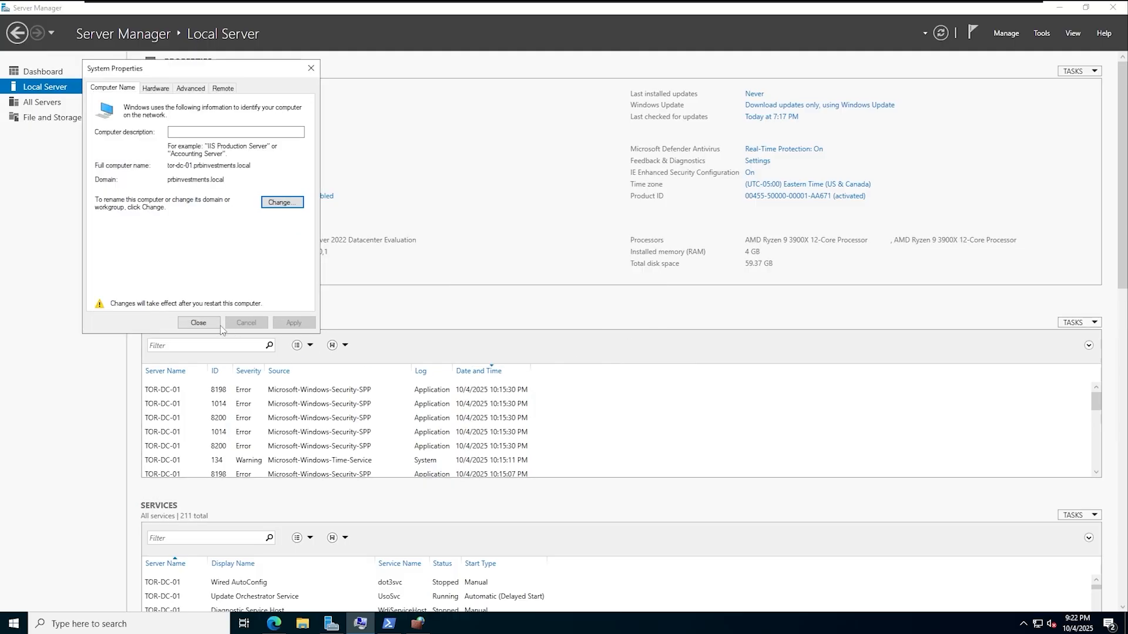
left_click(218, 325)
left_click(563, 325)
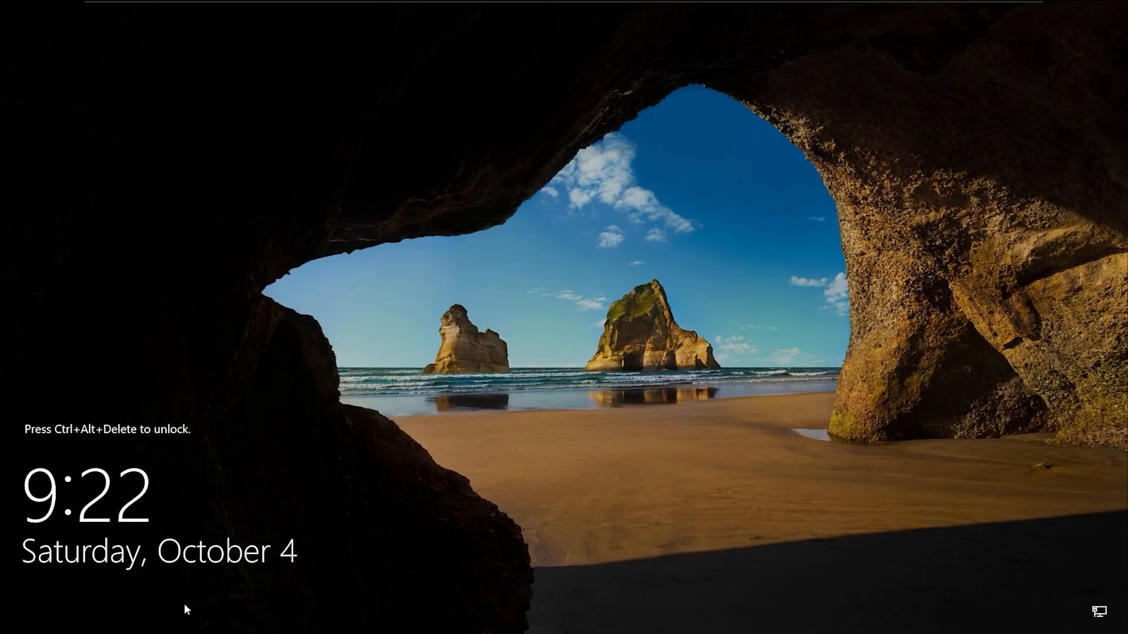
- Send Ctrl+Alt+Del to tor-dc-01 and choose to sign in as Other user
mouse_move(732, 5)
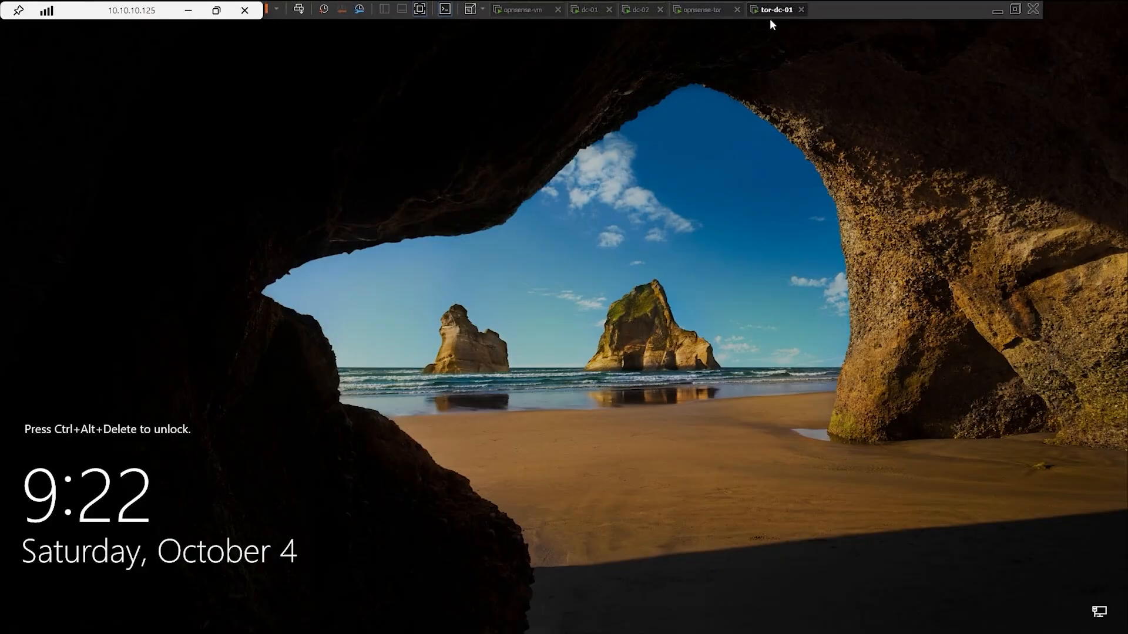
right_click(776, 7)
left_click(738, 217)
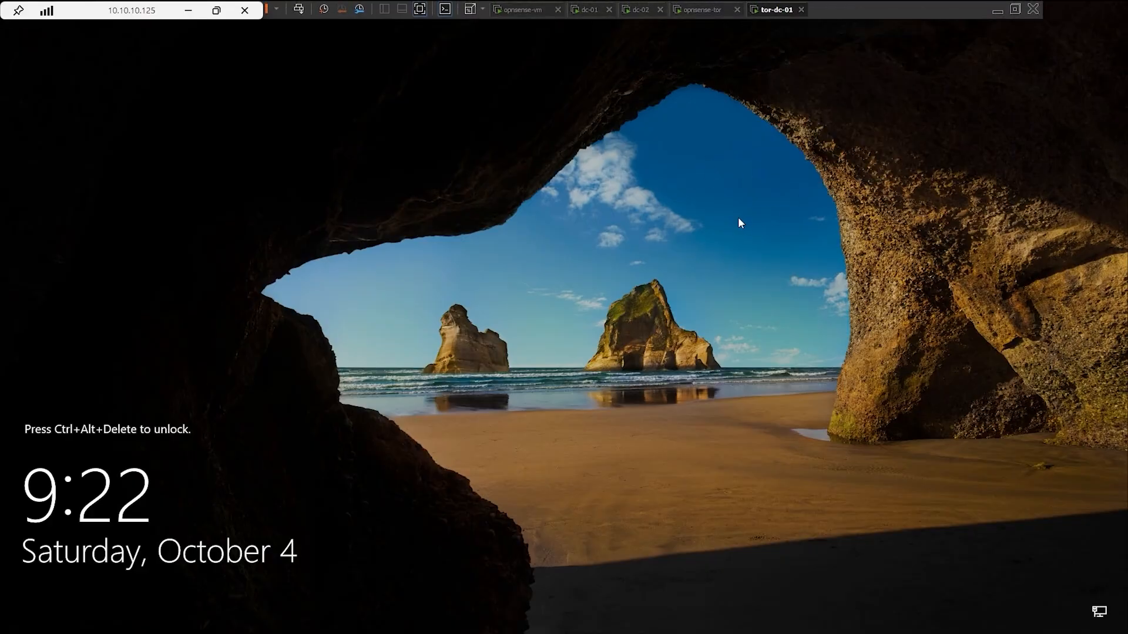
right_click(801, 10)
left_click(846, 77)
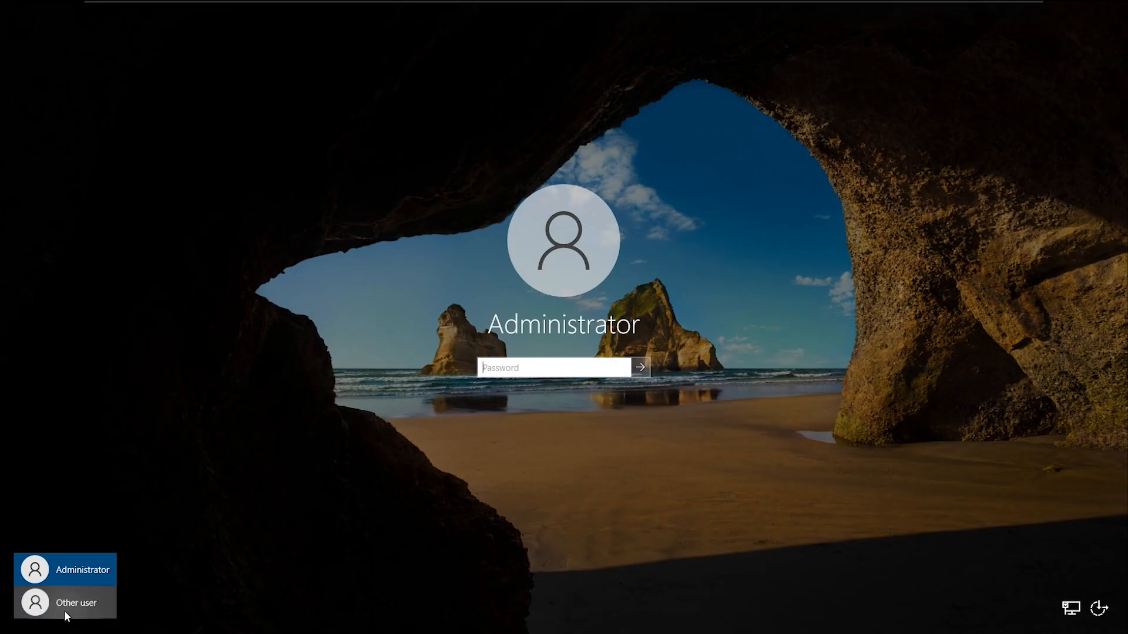
left_click(64, 607)
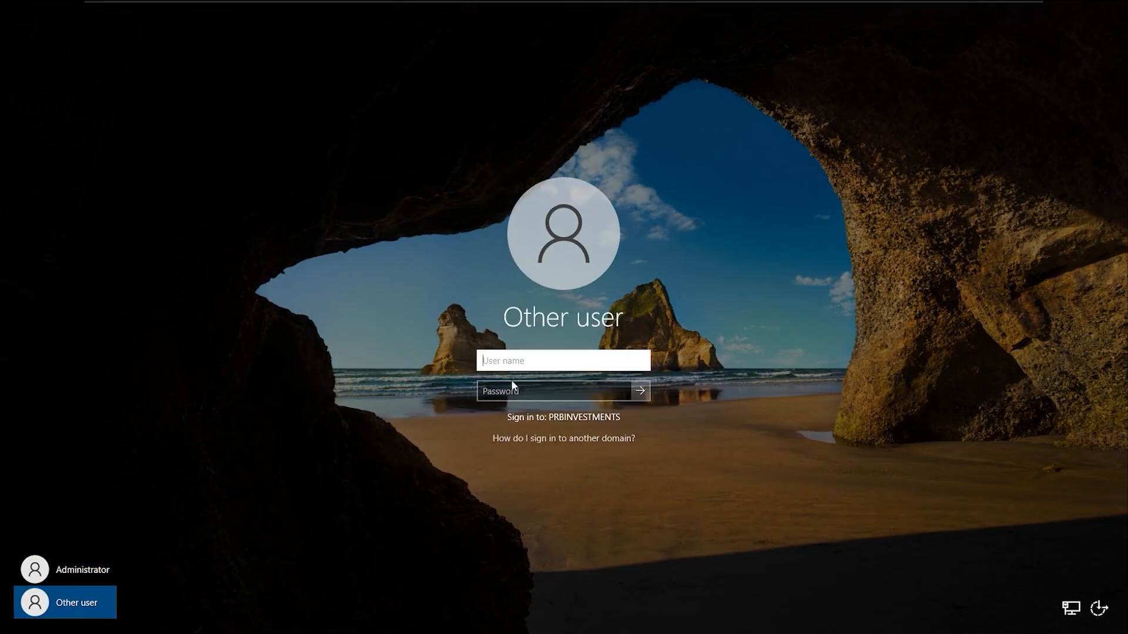
- Sign in with the prbinvestments domain admin user name and its password
type("prin")
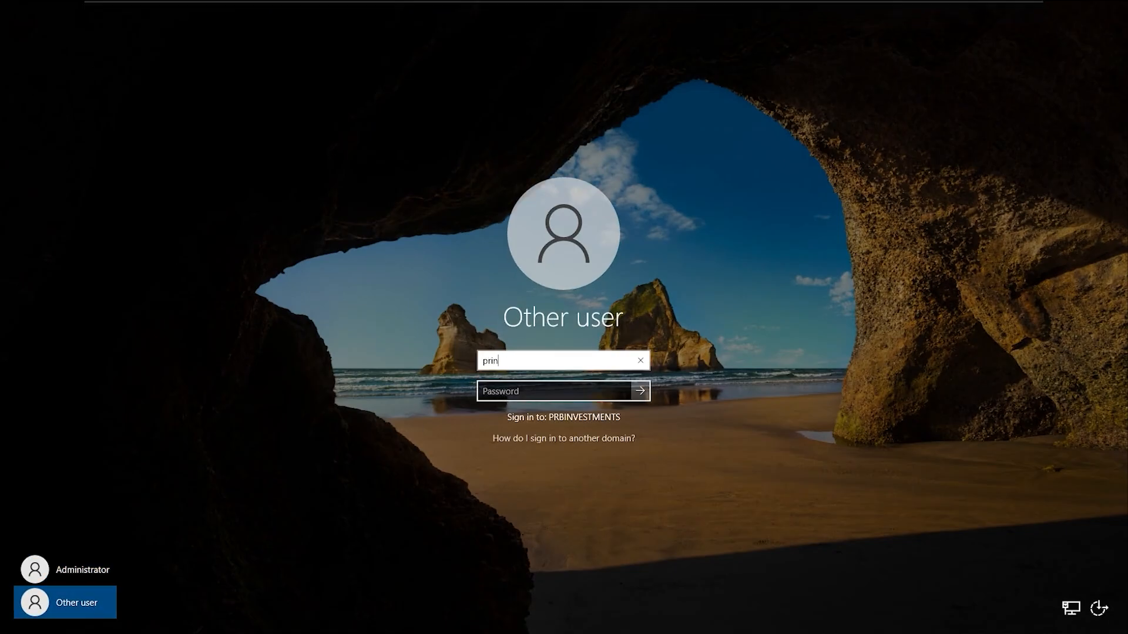
key("BackSpace")
key("BackSpace")
type("v")
key("BackSpace")
type("binvestments\\prbad")
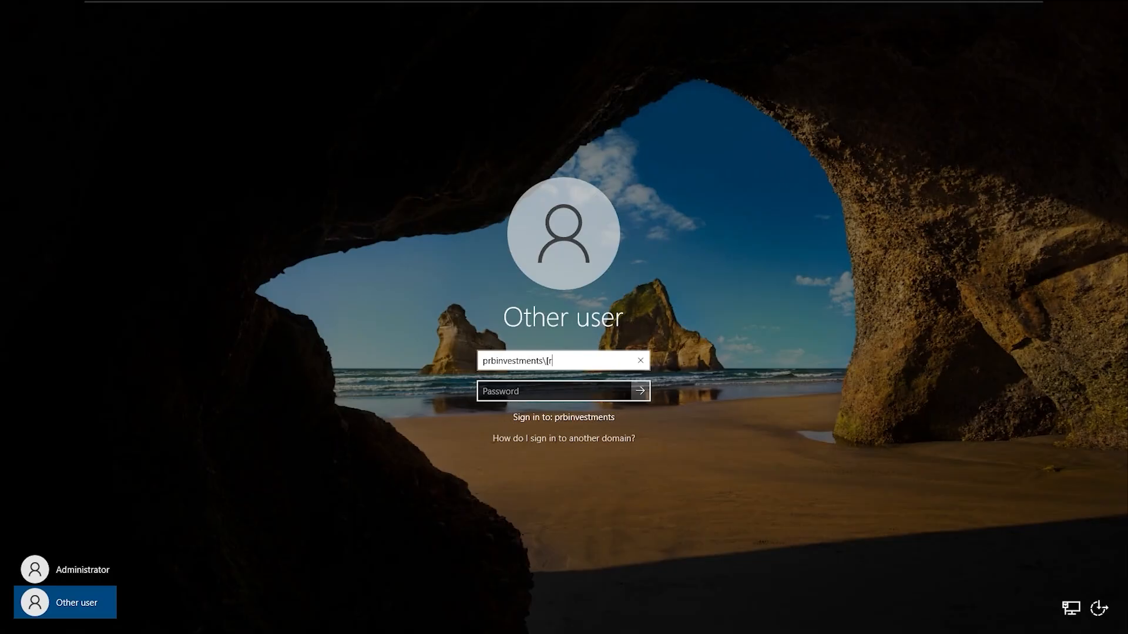
type("min")
key("Tab")
type("••••••••••")
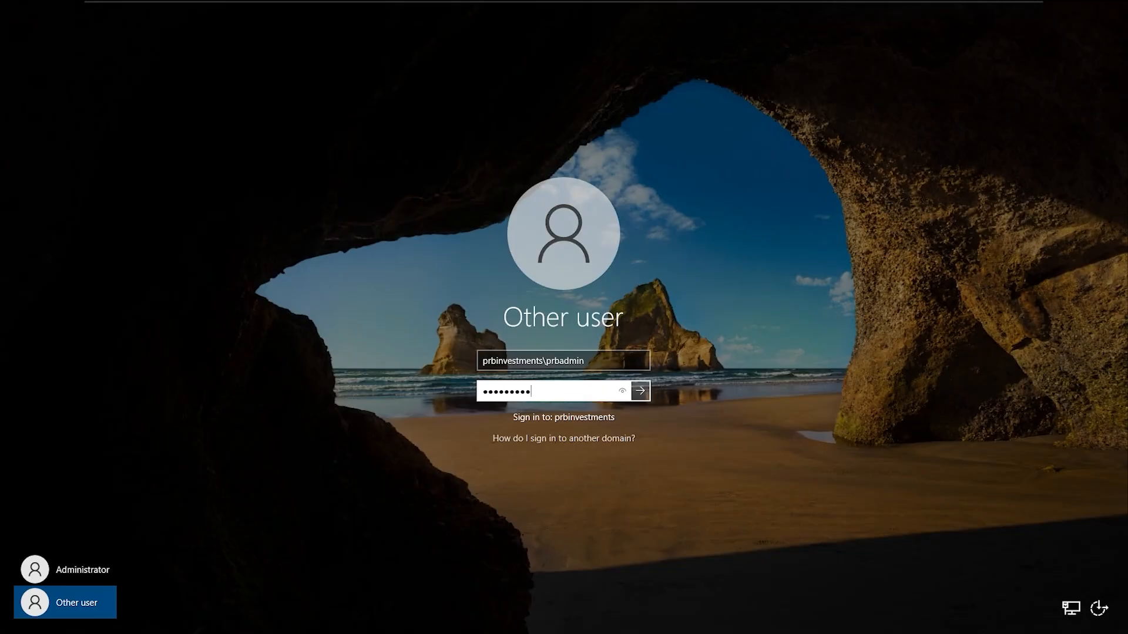
key("Return")
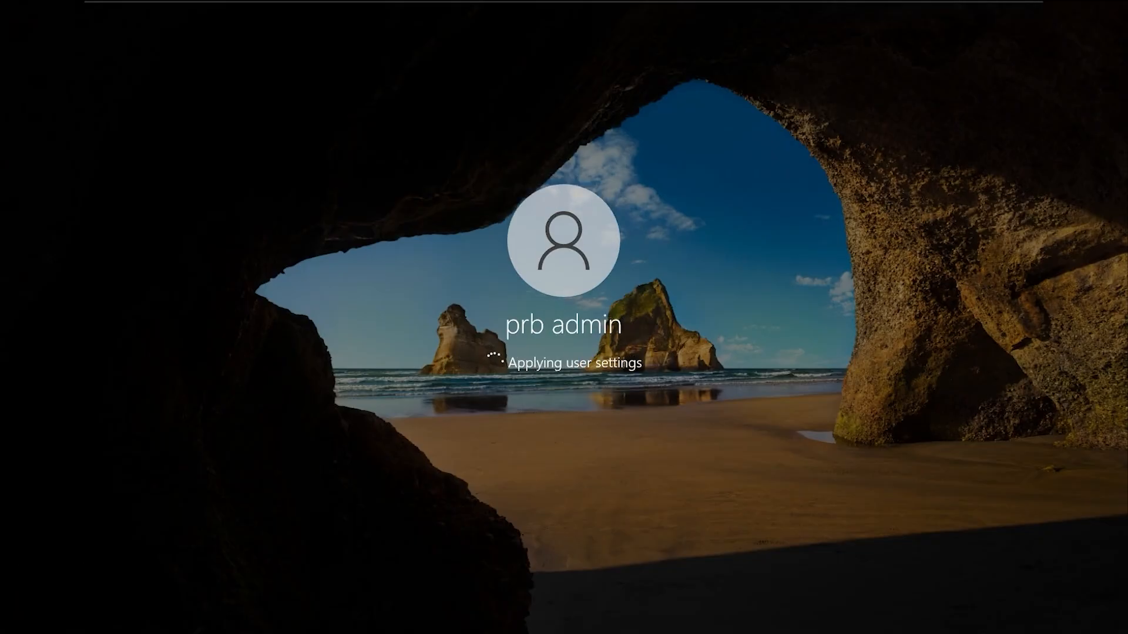